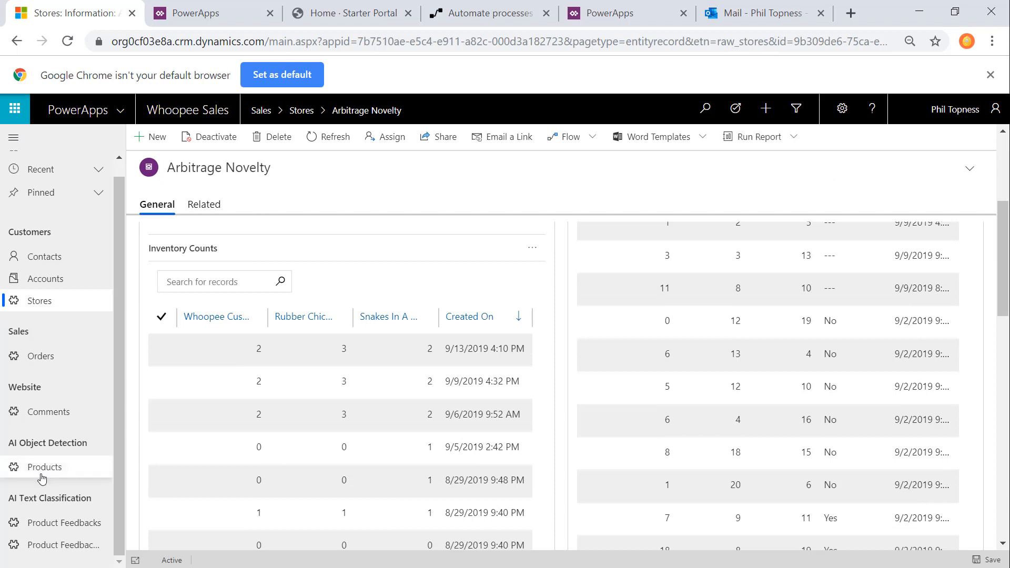
# Step: Open the website comments, products and contacts lists in the Whoopee Sales app to review their records
pyautogui.click(34, 412)
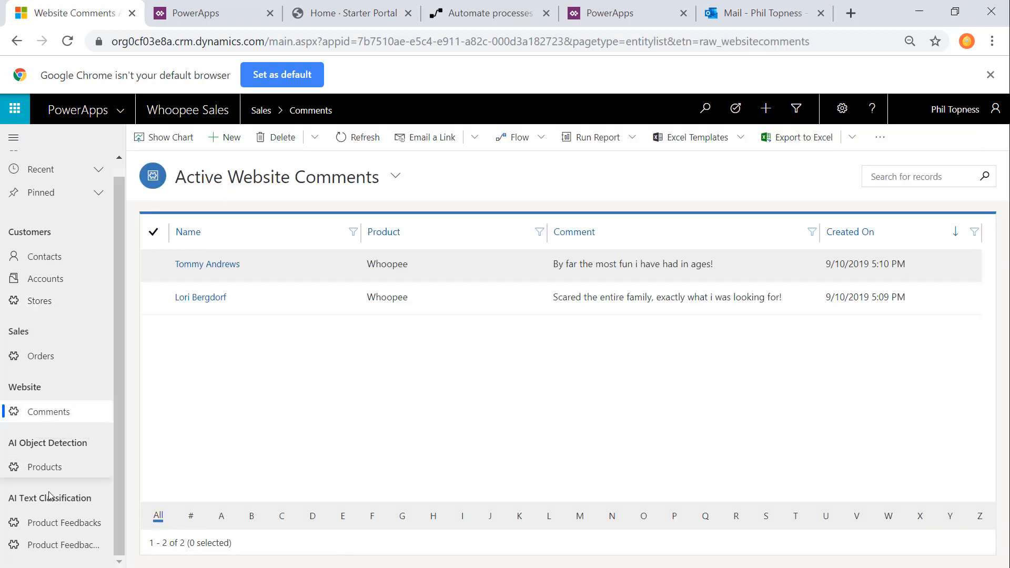
pyautogui.moveTo(27, 468); pyautogui.dragTo(55, 468)
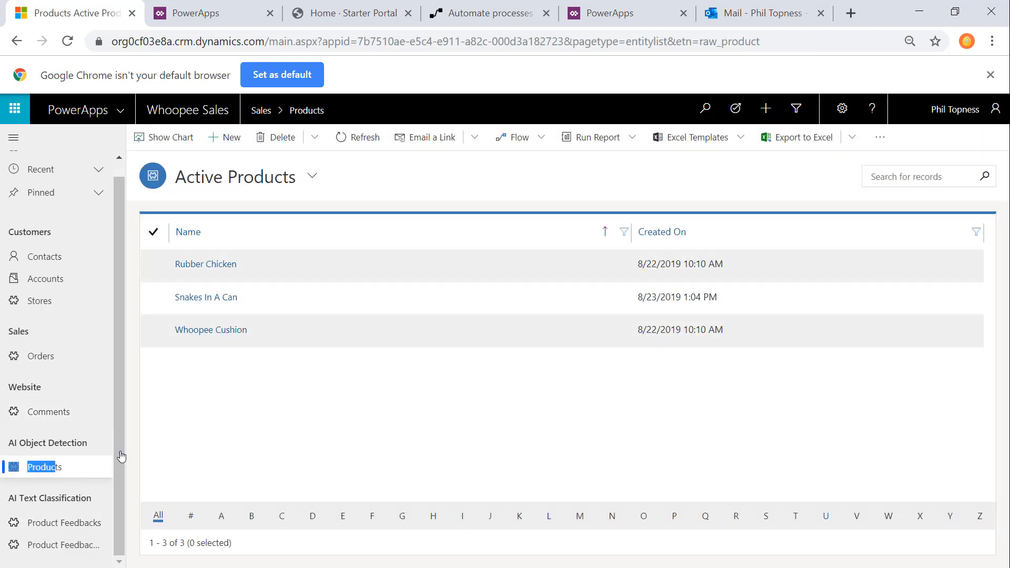
pyautogui.scroll(1, 88, 337)
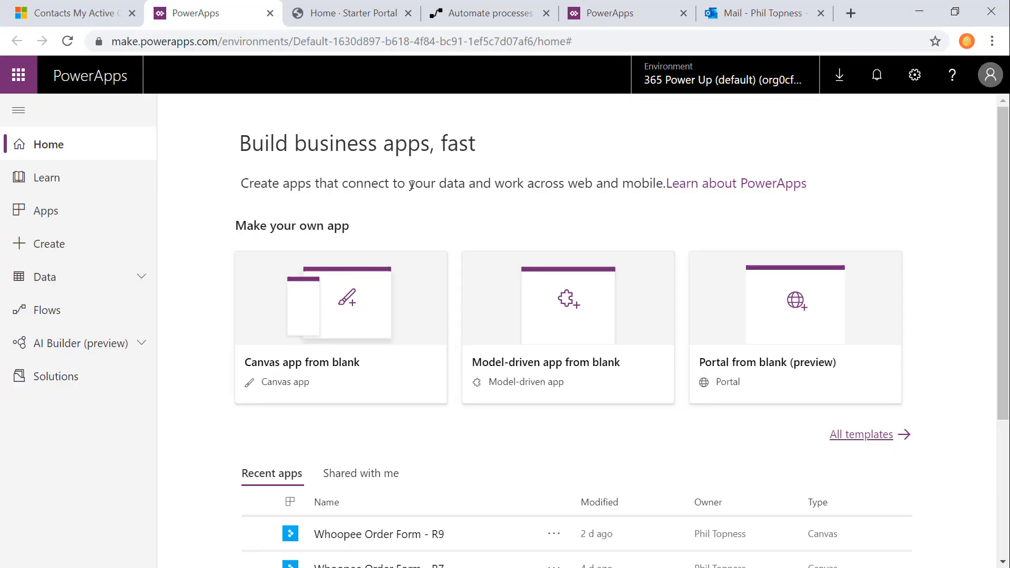
# Step: In the PowerApps maker site, create a blank canvas app named DC Card Scanner in Phone format
pyautogui.click(341, 316)
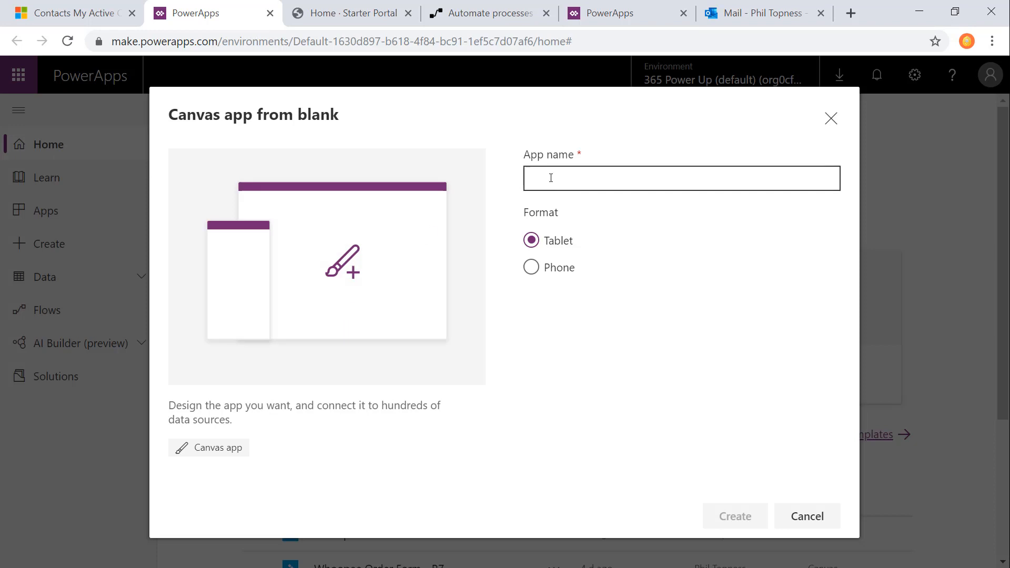
pyautogui.write('DC Card Scanner')
pyautogui.click(532, 267)
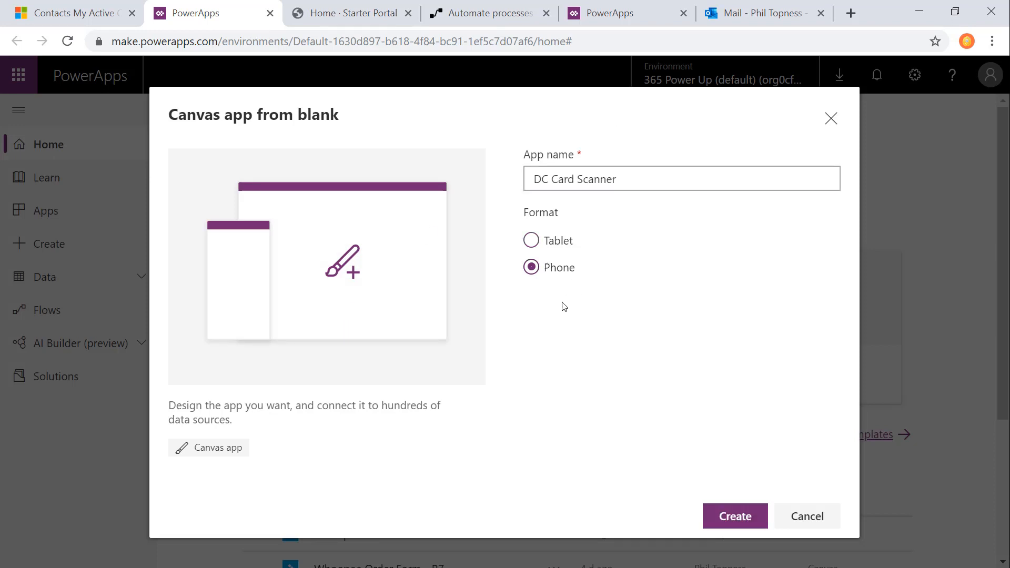
pyautogui.click(724, 516)
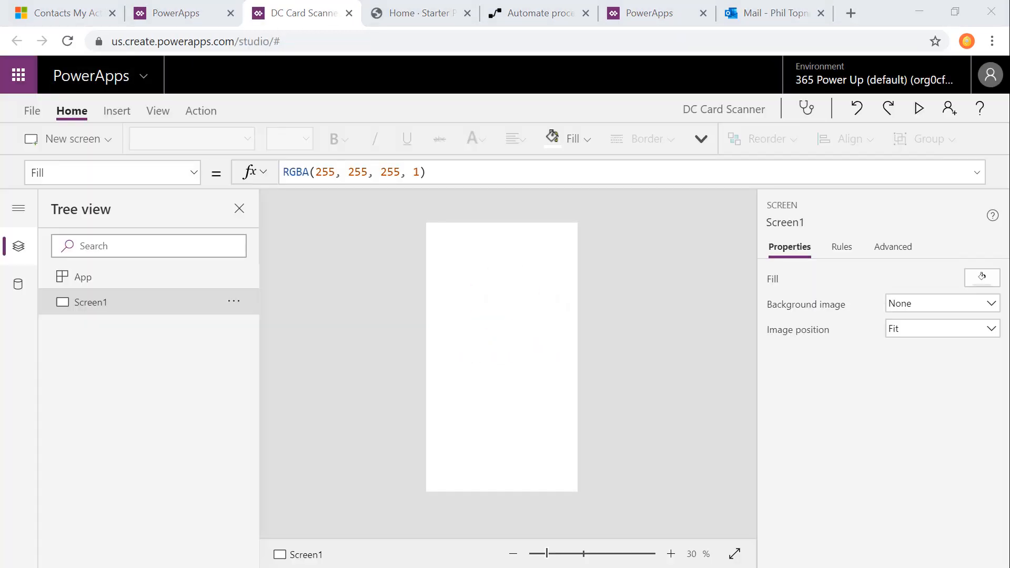
# Step: Add an AI Builder business card reader at the top of Screen1 and enlarge it to 640 by 350
pyautogui.click(158, 110)
pyautogui.click(117, 111)
pyautogui.click(815, 139)
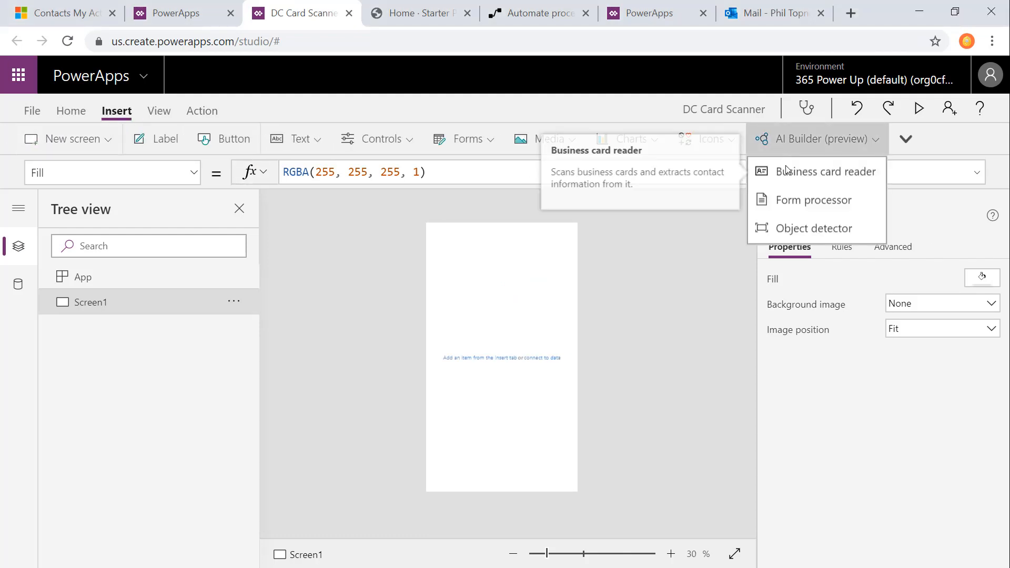
pyautogui.click(796, 172)
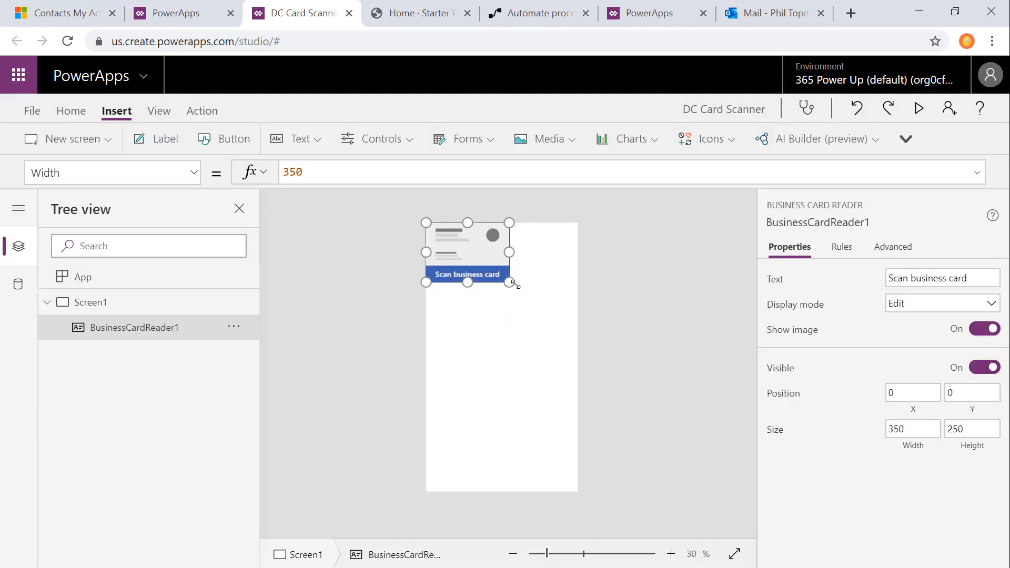
# Step: Add an edit form directly below the card reader and extend it to the screen's bottom edge, 786 high
pyautogui.click(468, 139)
pyautogui.click(463, 172)
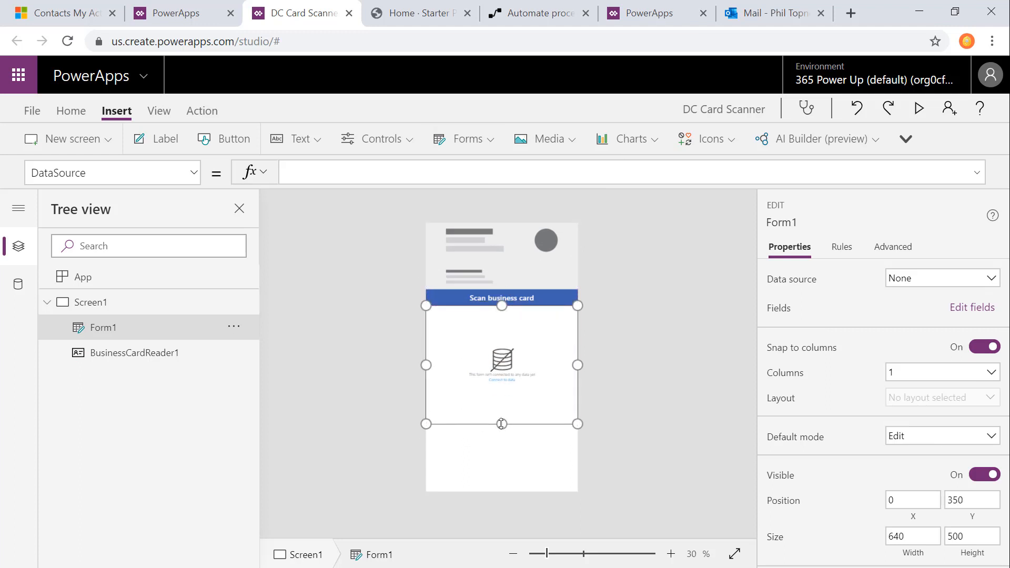
pyautogui.moveTo(469, 423); pyautogui.dragTo(468, 492)
# Step: Add a button at the screen's lower right corner and a text label just above it
pyautogui.click(224, 139)
pyautogui.moveTo(480, 236); pyautogui.dragTo(546, 475)
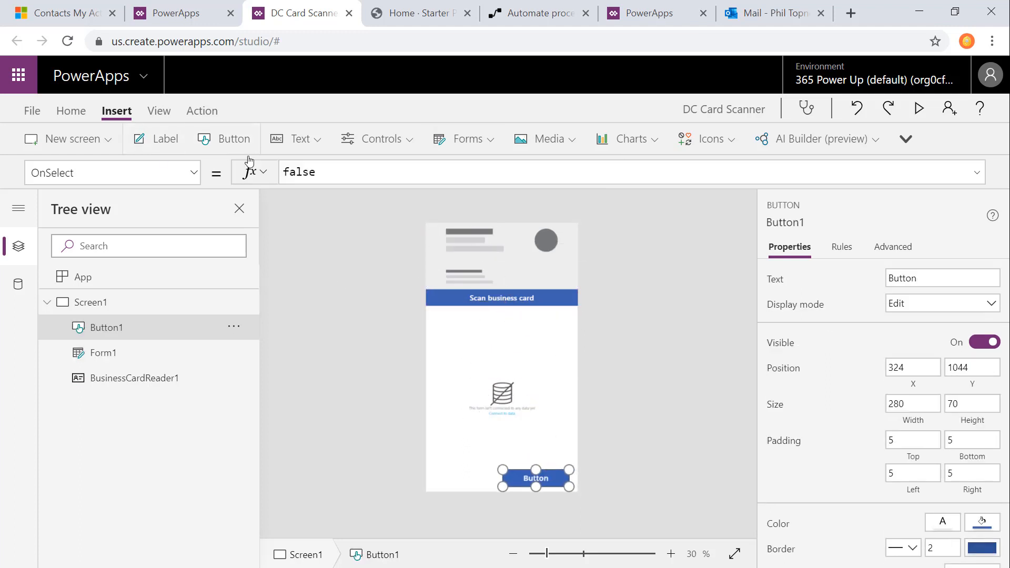
pyautogui.click(169, 140)
pyautogui.moveTo(479, 242); pyautogui.dragTo(475, 454)
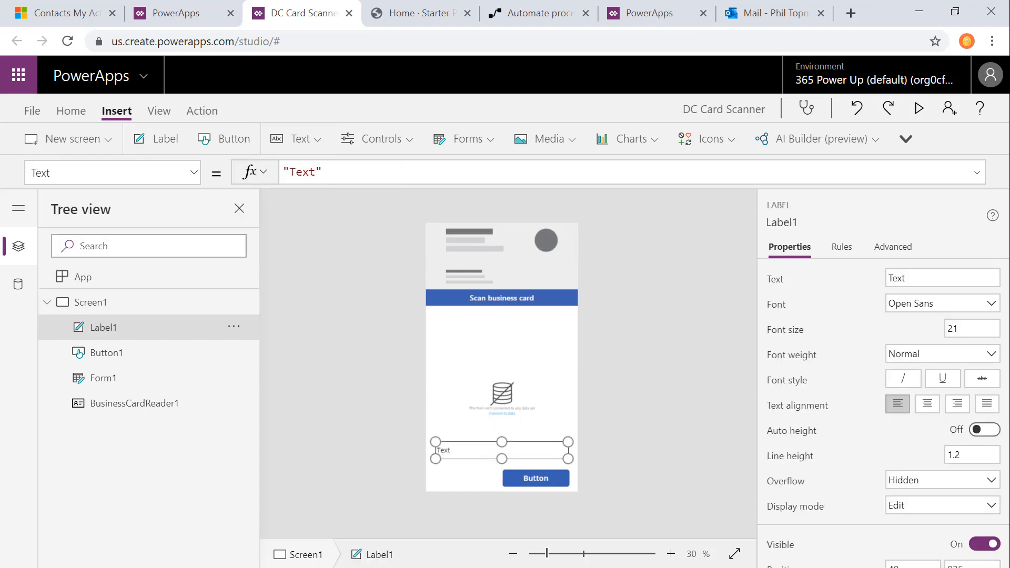
# Step: Set the business card reader's OnChange formula to Set(varContactCreated, false); NewForm(Form1);
pyautogui.click(466, 270)
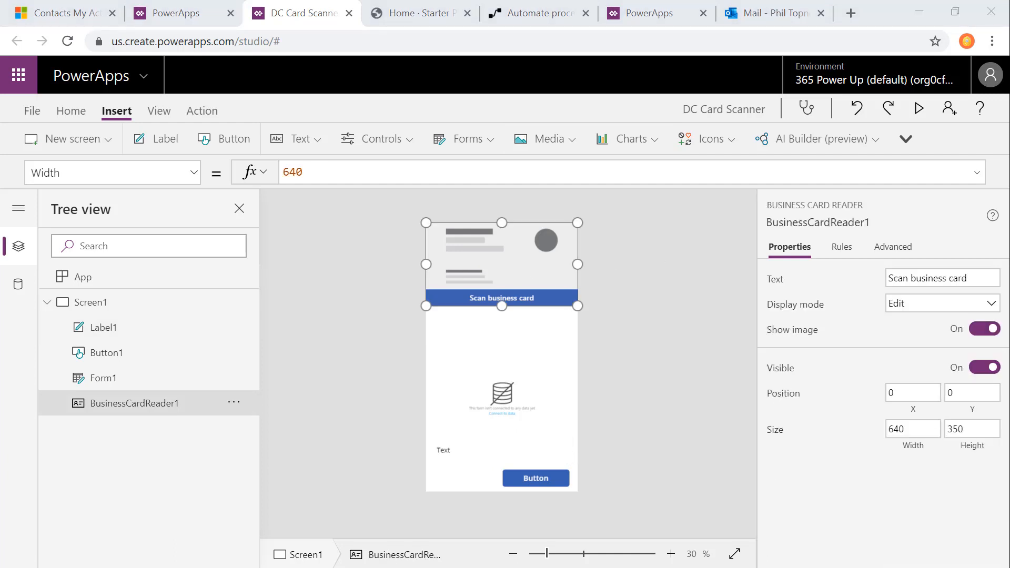
pyautogui.click(91, 174)
pyautogui.press('BackSpace')
pyautogui.press('BackSpace')
pyautogui.press('BackSpace')
pyautogui.press('BackSpace')
pyautogui.press('BackSpace')
pyautogui.write('On')
pyautogui.press('Return')
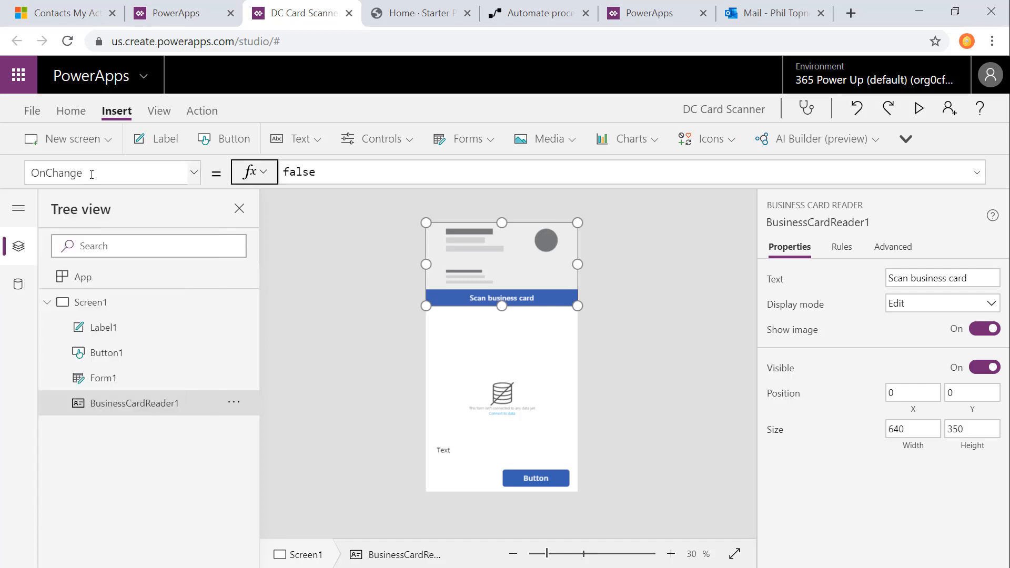
pyautogui.doubleClick(300, 172)
pyautogui.write('Set(varContactCreated, false); NewForm(Form1);')
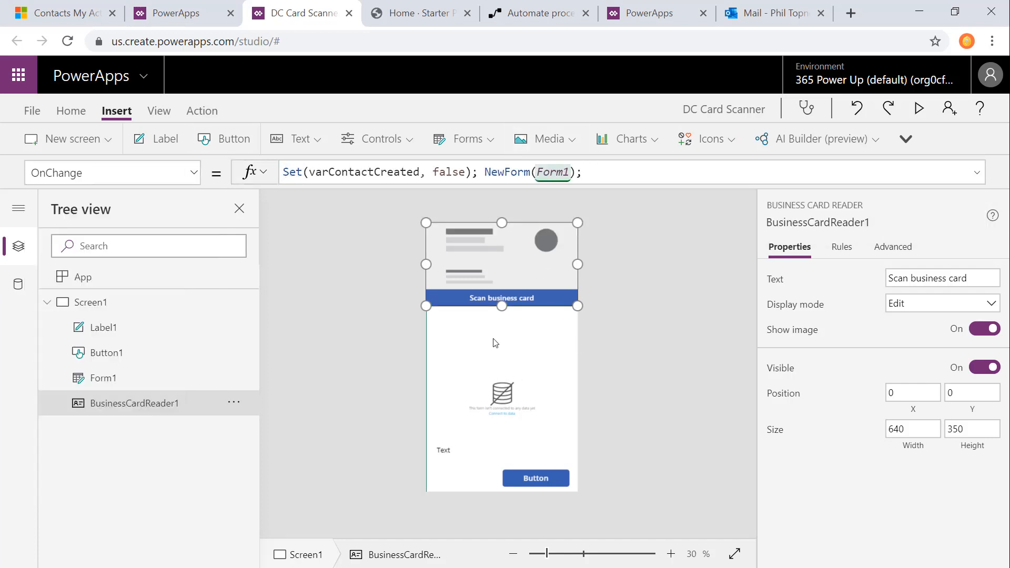
# Step: Set Form1's default mode to New and connect it to the Contacts data source
pyautogui.click(452, 345)
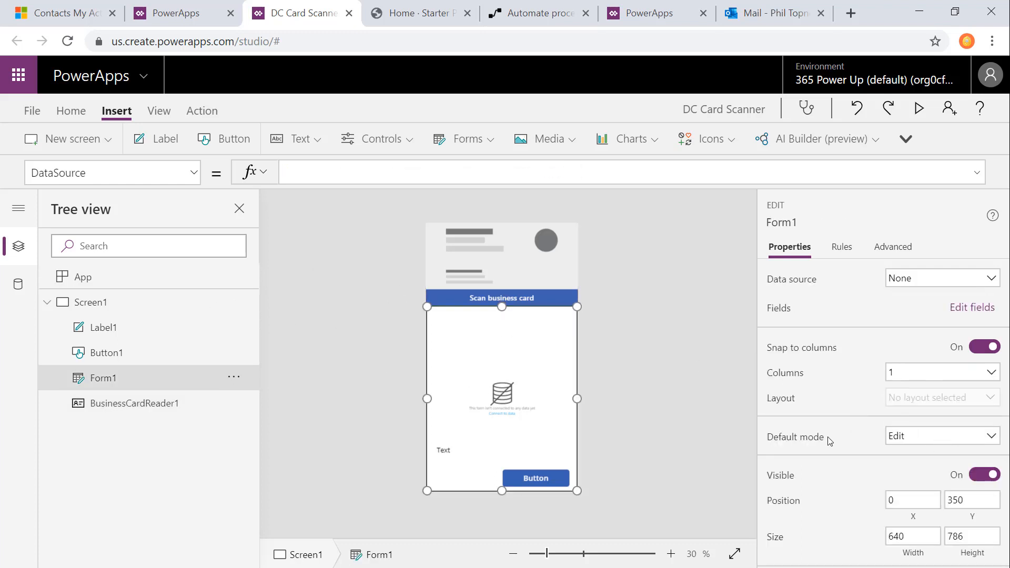
pyautogui.click(898, 436)
pyautogui.click(904, 476)
pyautogui.click(985, 277)
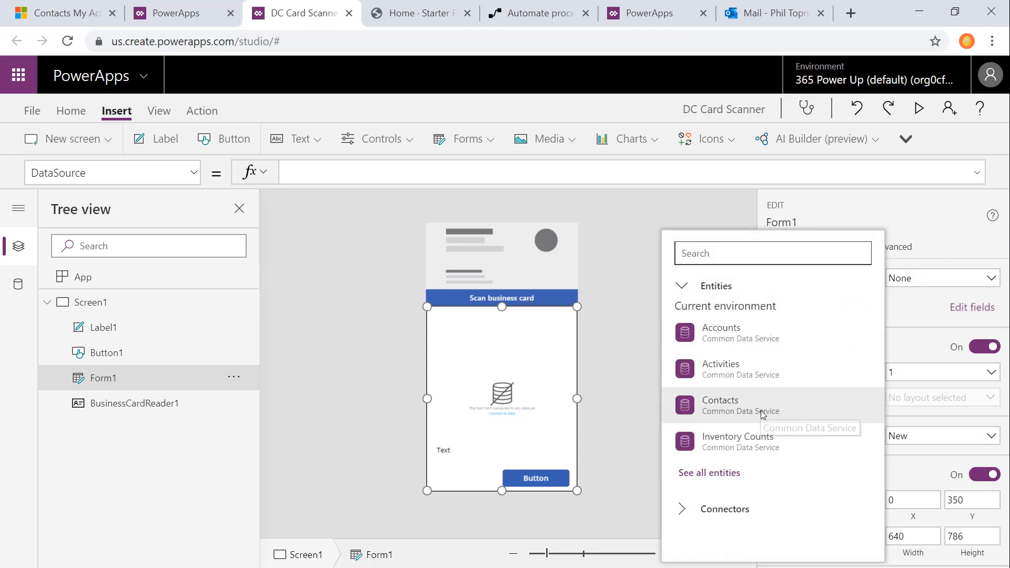
pyautogui.click(759, 419)
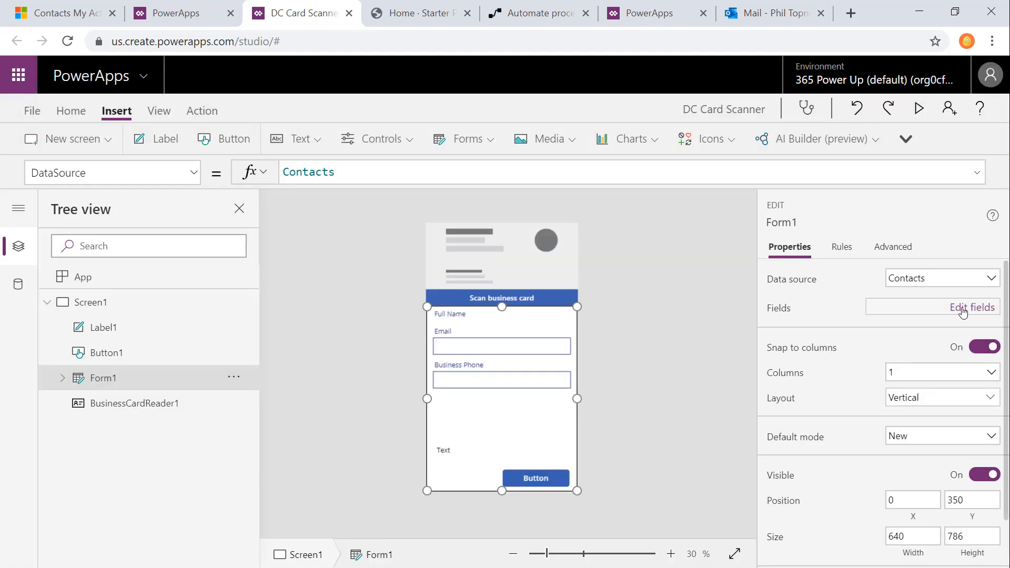
# Step: Remove the Full Name field from Form1
pyautogui.click(964, 310)
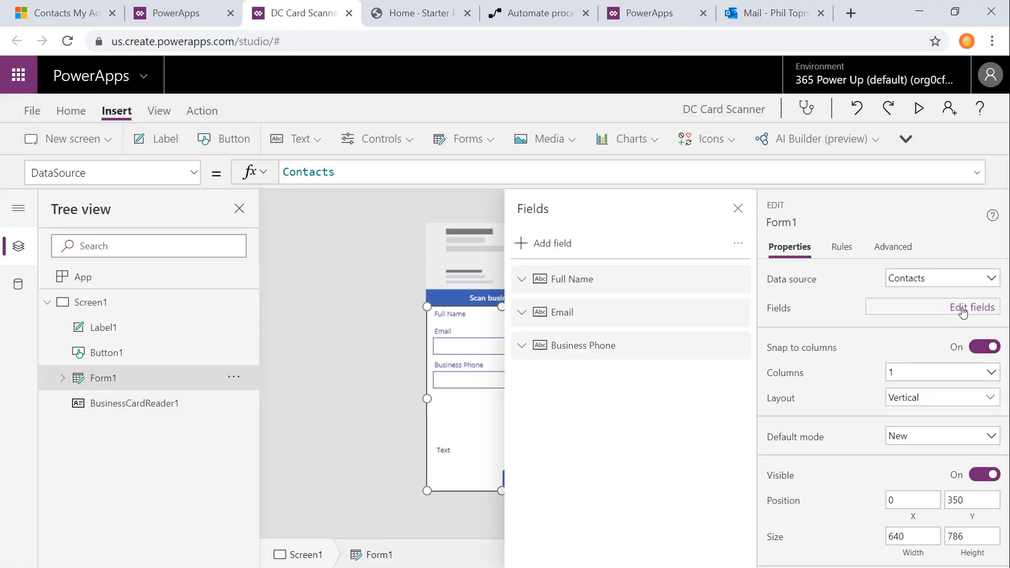
pyautogui.click(739, 280)
pyautogui.click(742, 353)
# Step: Add the First Name and Last Name fields to Form1
pyautogui.click(556, 249)
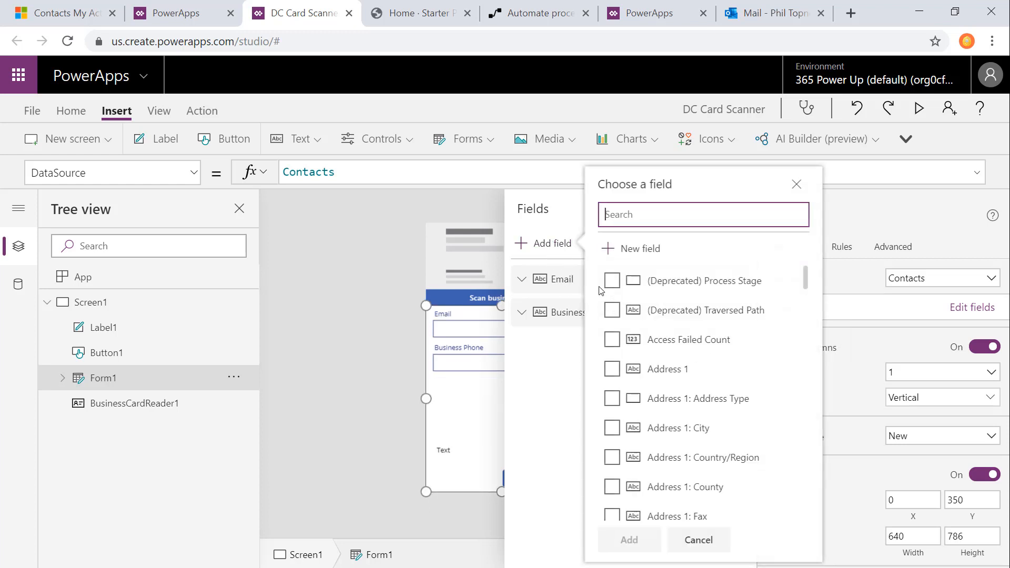
pyautogui.write('first')
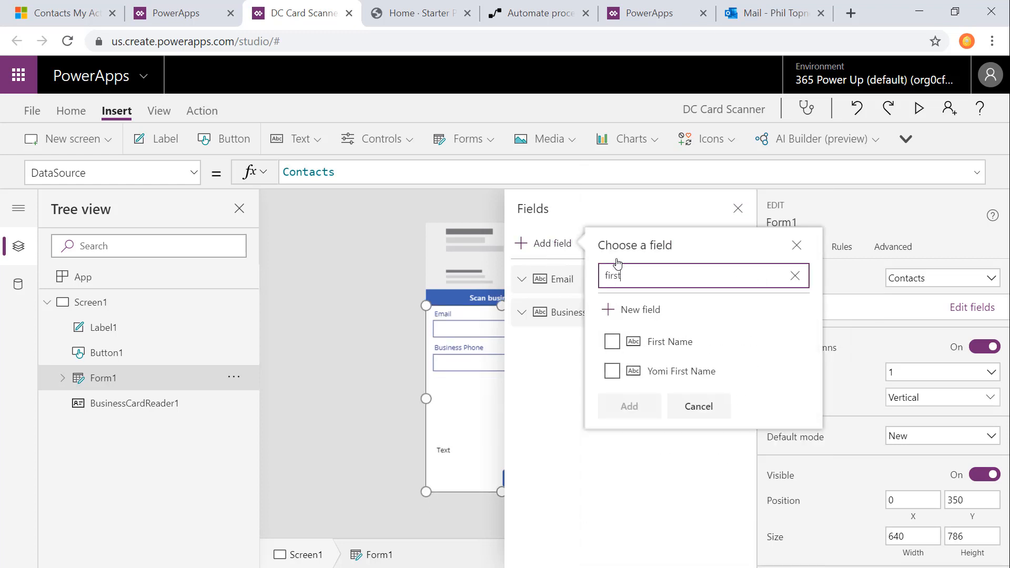
pyautogui.click(612, 342)
pyautogui.doubleClick(646, 279)
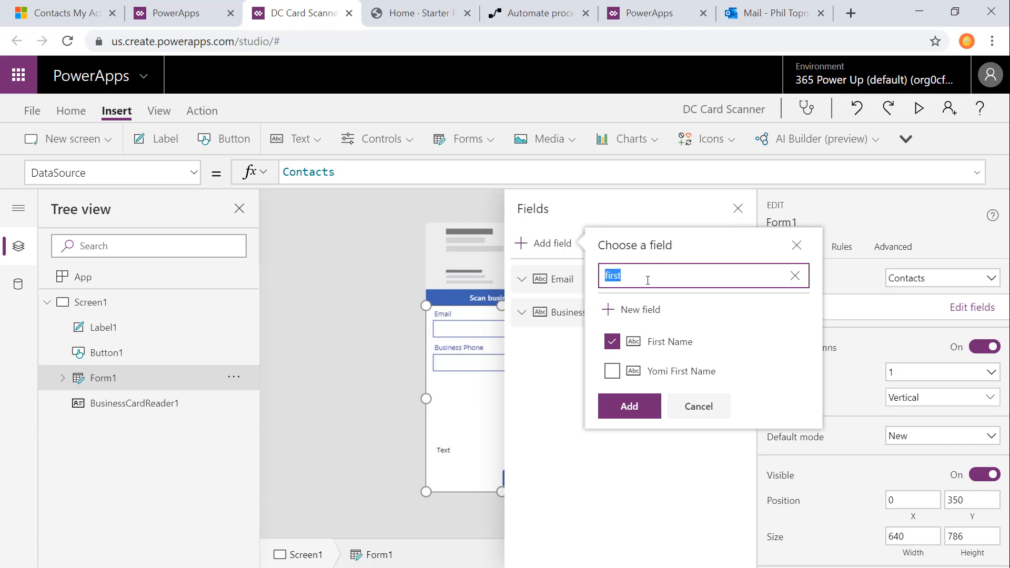
pyautogui.write('last')
pyautogui.click(612, 357)
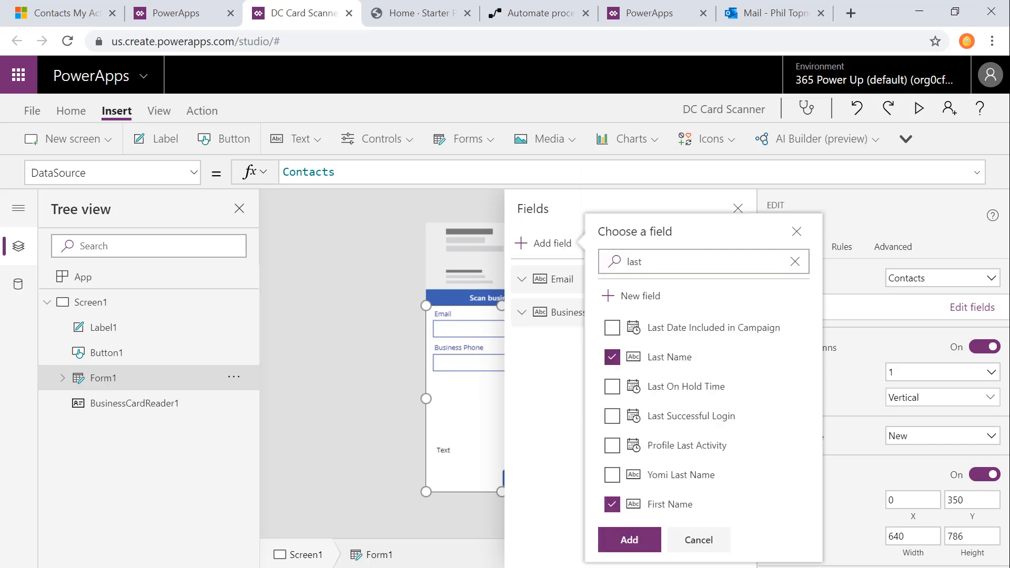
pyautogui.click(626, 542)
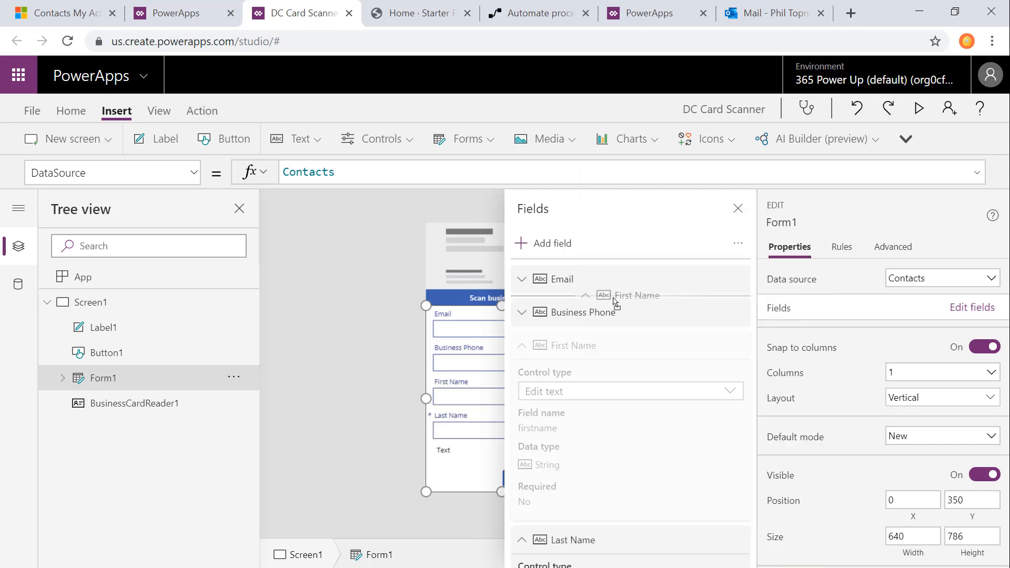
# Step: Reorder the form fields so First Name and Last Name come before Email and Business Phone
pyautogui.moveTo(615, 346); pyautogui.dragTo(615, 286)
pyautogui.moveTo(571, 540); pyautogui.dragTo(623, 465)
pyautogui.click(738, 209)
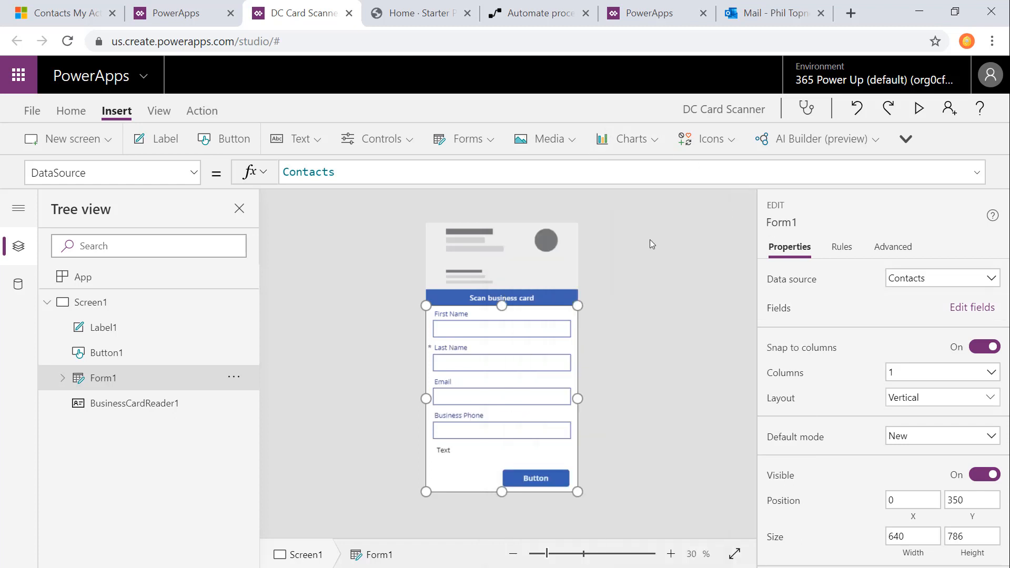
# Step: Unlock the First Name card's properties and expand its additional data options
pyautogui.click(525, 328)
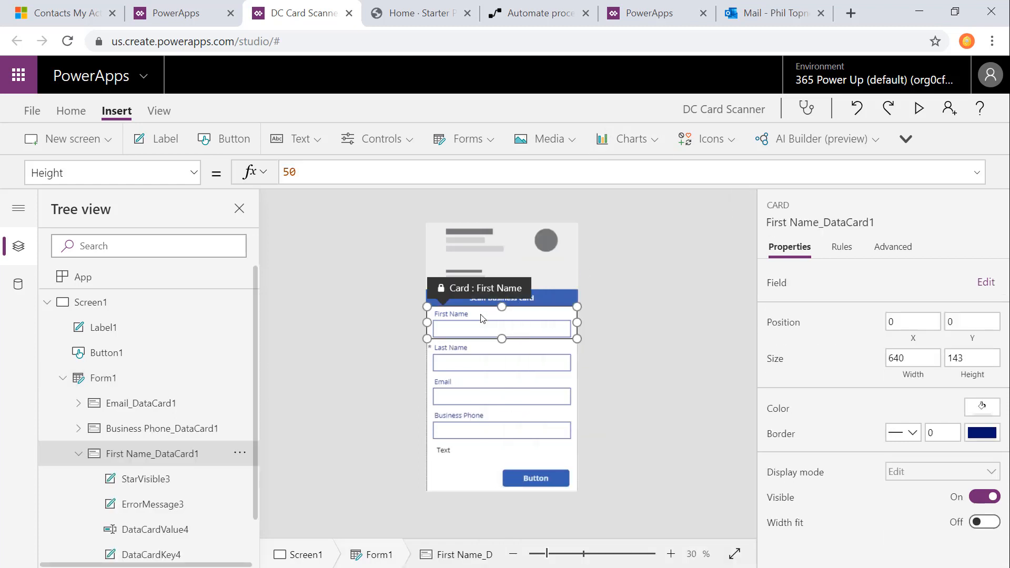
pyautogui.click(894, 247)
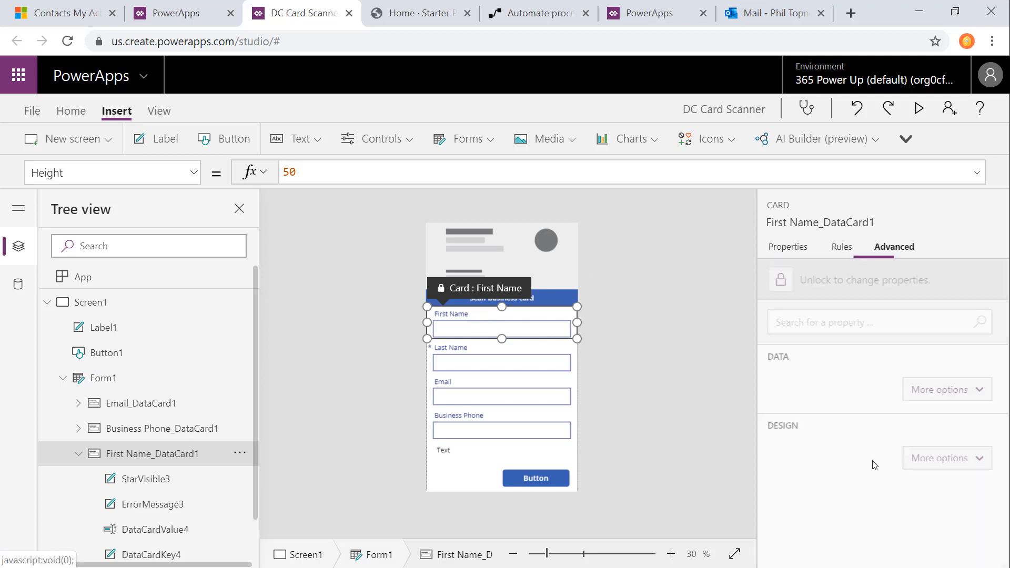
pyautogui.click(831, 292)
pyautogui.click(948, 484)
# Step: Set the First Name card's Default to the first name read by BusinessCardReader1
pyautogui.click(905, 496)
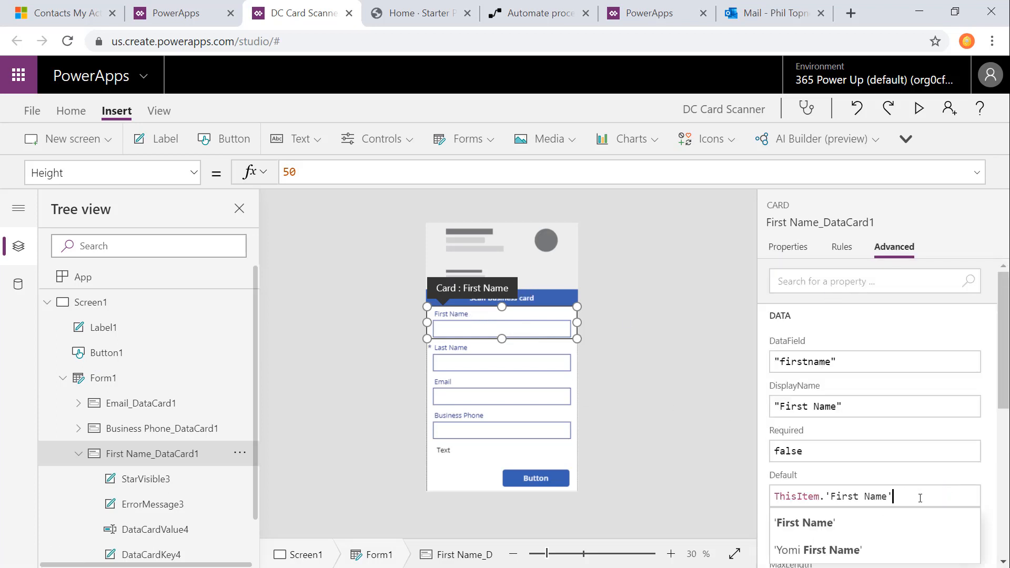
pyautogui.moveTo(905, 496); pyautogui.dragTo(728, 487)
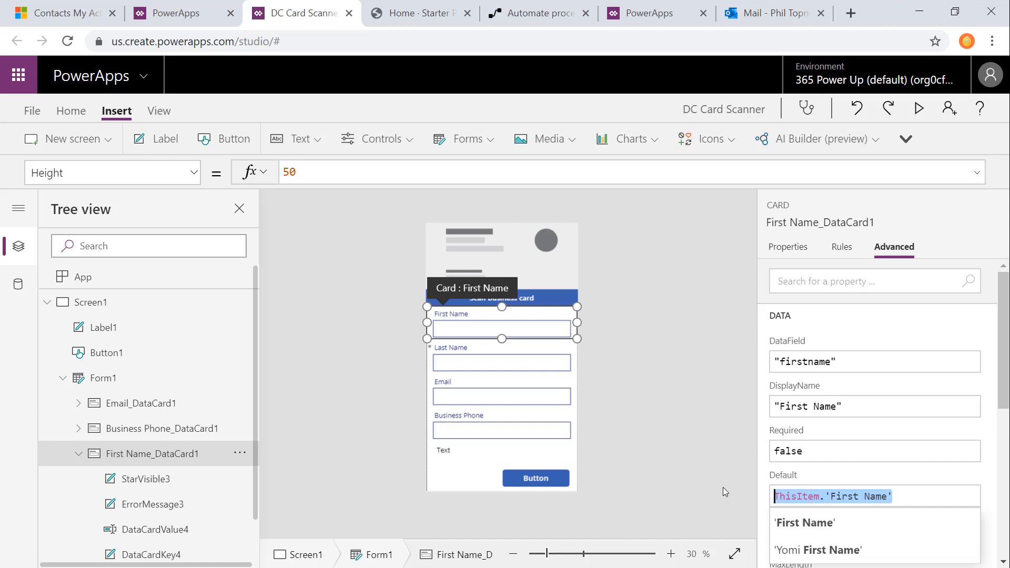
pyautogui.write('businessc')
pyautogui.press('Tab')
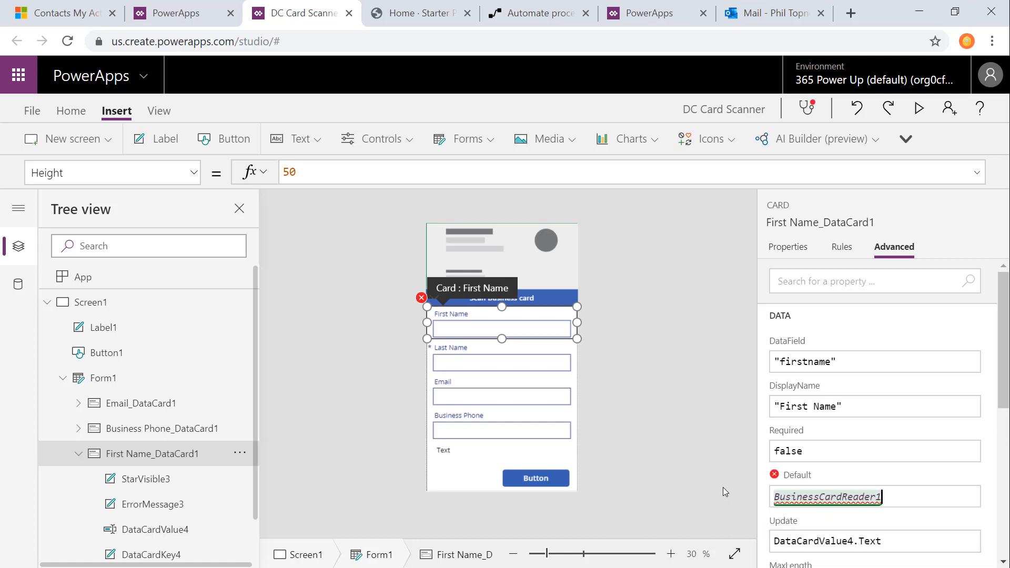
pyautogui.write('.')
pyautogui.scroll(-3, 910, 468)
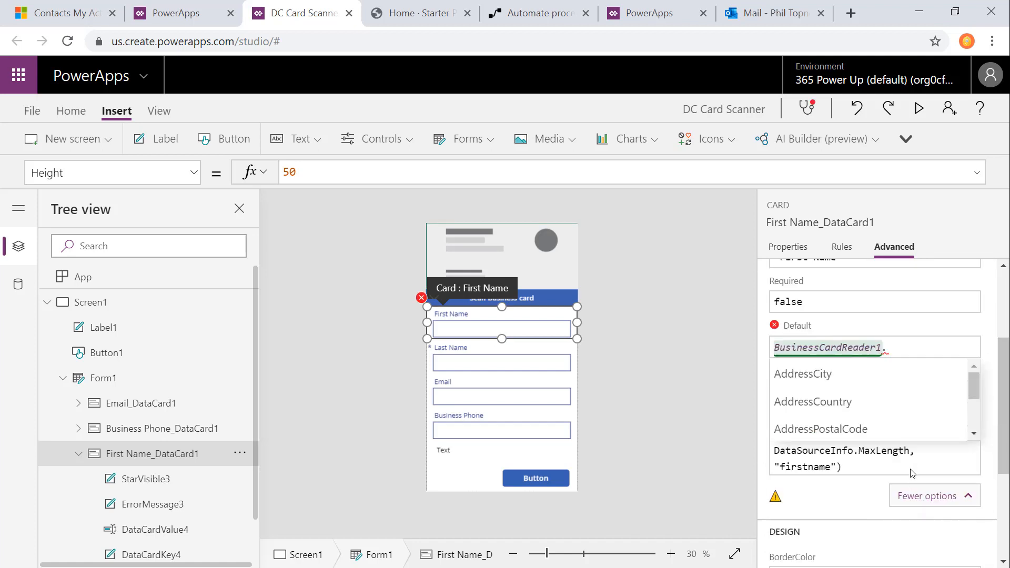
pyautogui.moveTo(976, 382); pyautogui.dragTo(975, 416)
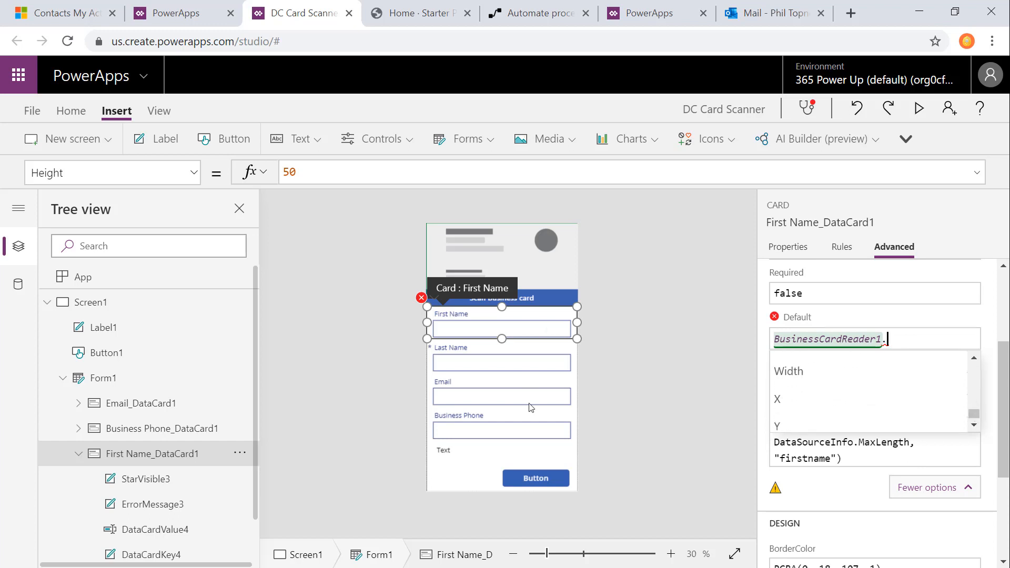
pyautogui.click(812, 367)
# Step: Unlock the Last Name card and set its Default to the last name read by BusinessCardReader1
pyautogui.click(516, 350)
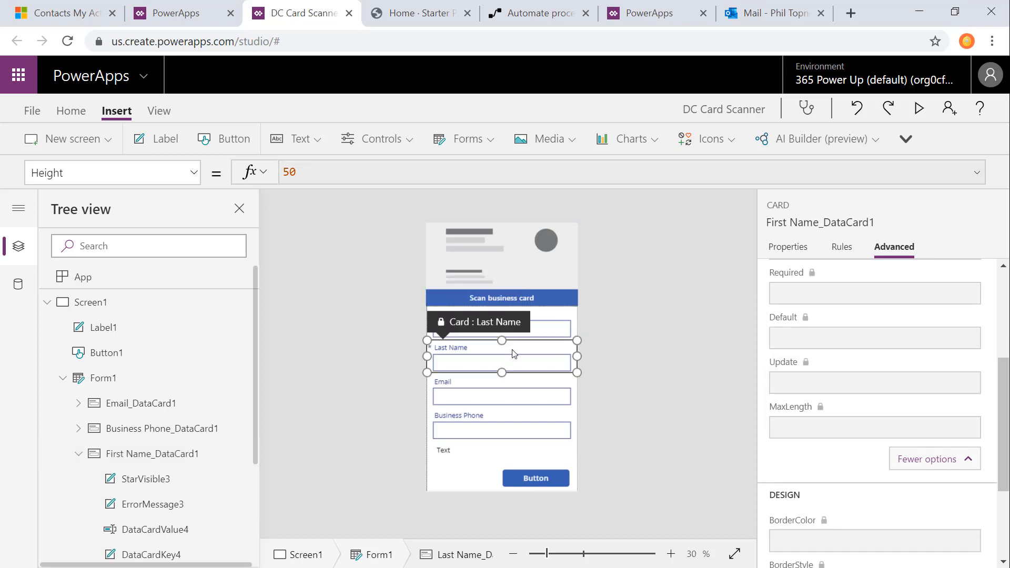
pyautogui.scroll(3, 882, 315)
pyautogui.scroll(-3, 860, 451)
pyautogui.click(907, 340)
pyautogui.hotkey('ctrl', 'a')
pyautogui.write('businessc')
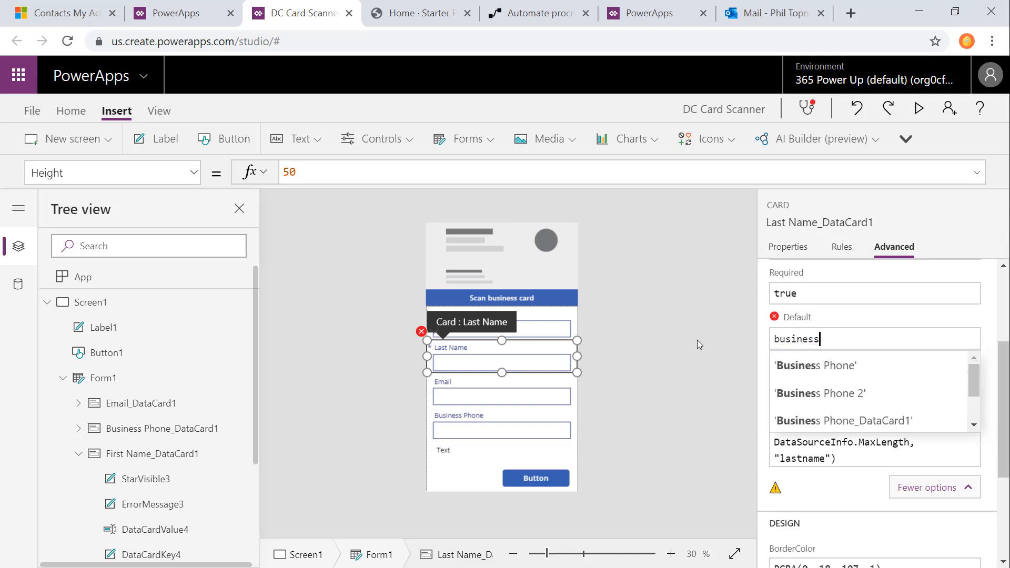
pyautogui.press('Tab')
pyautogui.write('.las')
pyautogui.press('Tab')
# Step: Unlock the Email card and set its Default to the email read by BusinessCardReader1
pyautogui.click(494, 397)
pyautogui.scroll(3, 895, 273)
pyautogui.click(880, 285)
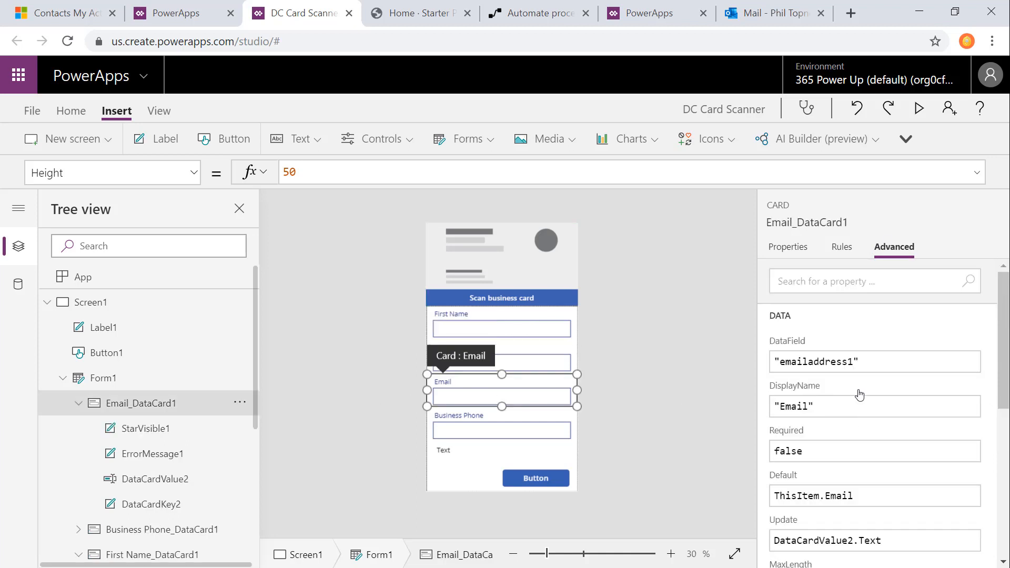
pyautogui.scroll(-3, 882, 311)
pyautogui.scroll(1, 882, 313)
pyautogui.click(877, 339)
pyautogui.hotkey('ctrl', 'shift', 'Left')
pyautogui.hotkey('ctrl', 'shift', 'Left')
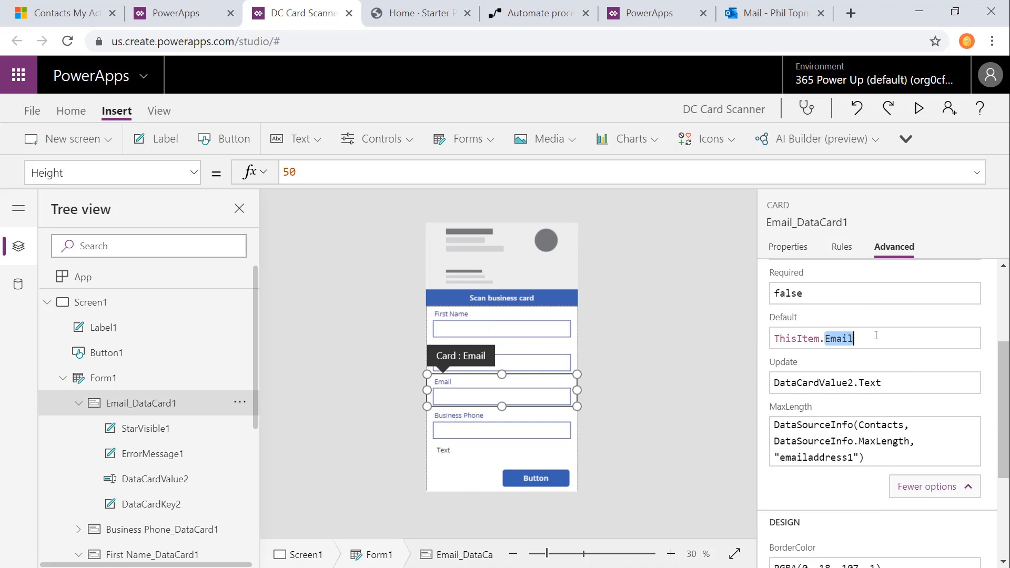
pyautogui.write('businesscar')
pyautogui.press('Tab')
pyautogui.write('.e')
pyautogui.press('Tab')
# Step: Unlock the Business Phone card and set its Default to BusinessCardReader1.BusinessPhone
pyautogui.click(529, 434)
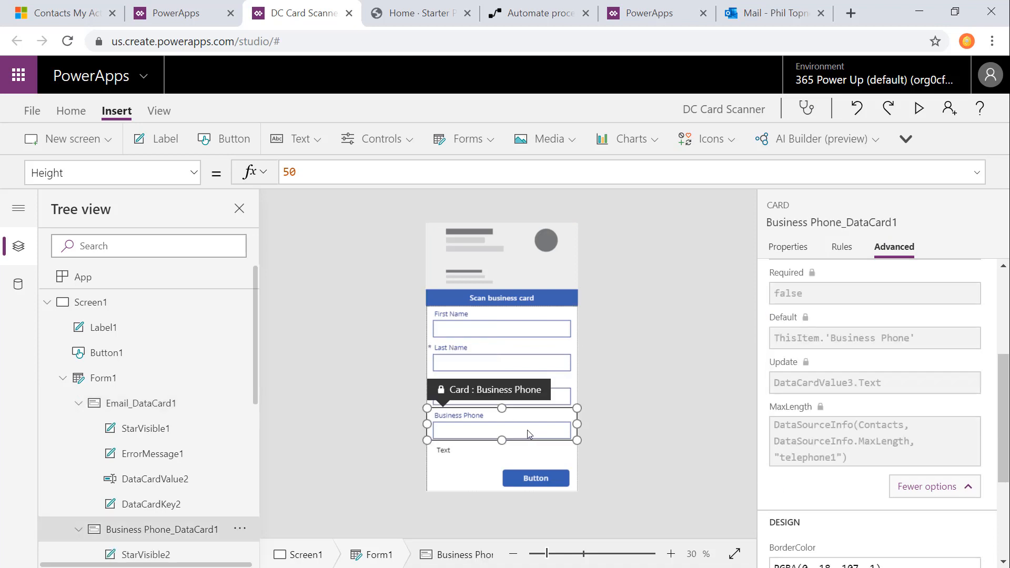
pyautogui.scroll(3, 871, 273)
pyautogui.click(875, 289)
pyautogui.scroll(-1, 870, 467)
pyautogui.click(920, 421)
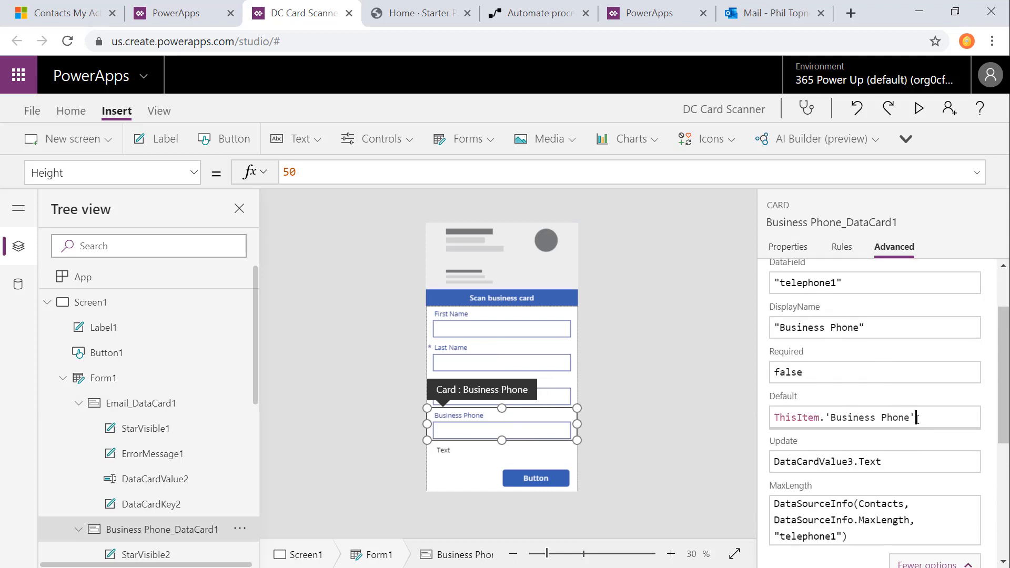
pyautogui.hotkey('ctrl', 'a')
pyautogui.write('BusinessCar')
pyautogui.press('Tab')
pyautogui.write('.bus')
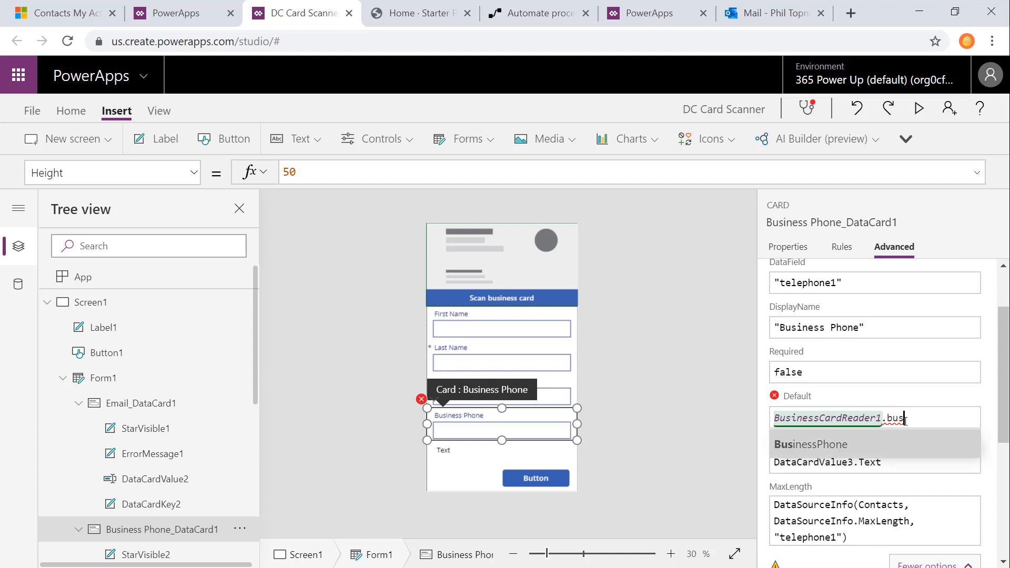
pyautogui.press('Tab')
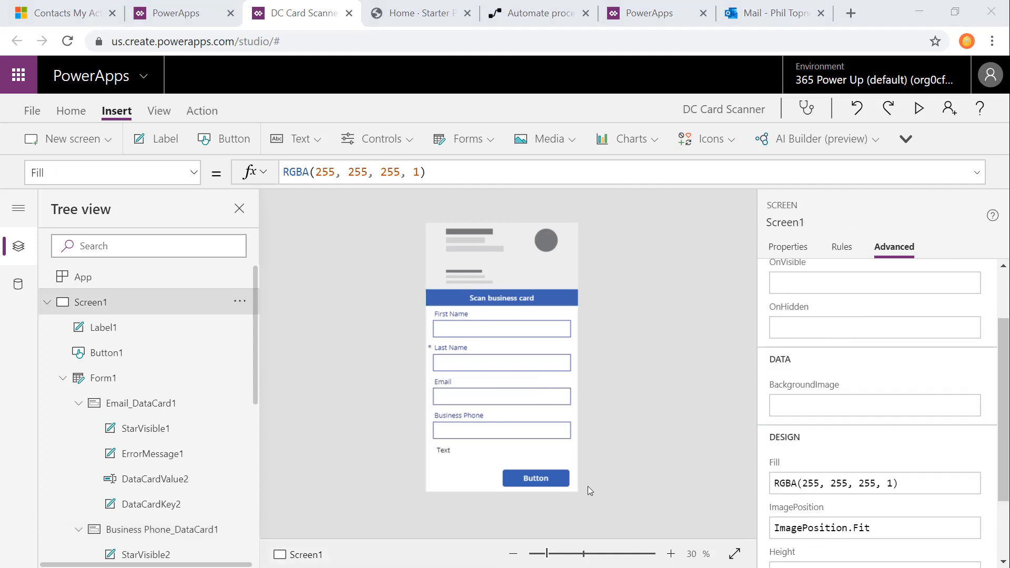
# Step: Set the DisplayMode of the button below the form to If(varContactCreated = true, Disabled, Edit)
pyautogui.click(562, 481)
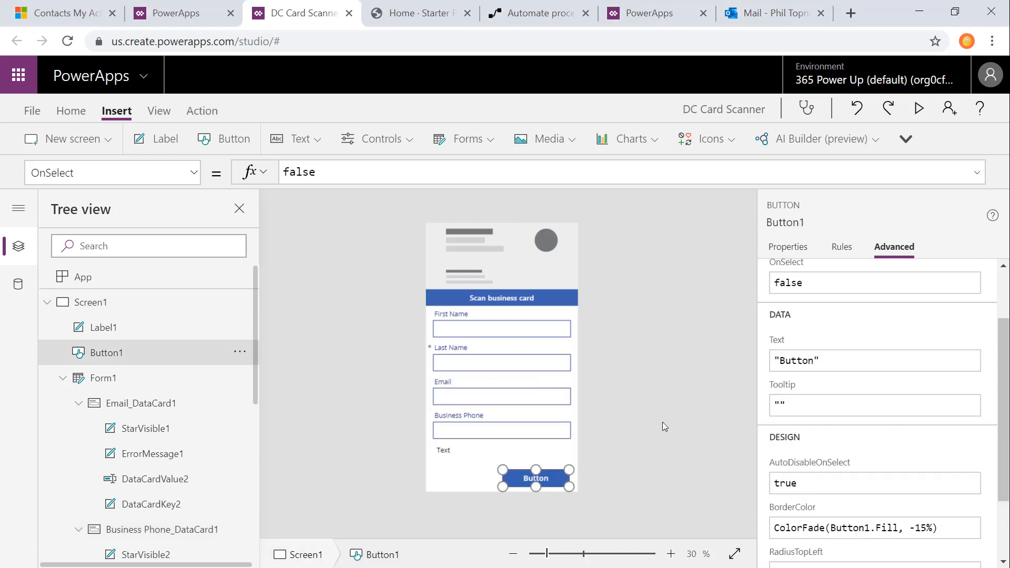
pyautogui.click(121, 173)
pyautogui.write('DisplayMode')
pyautogui.press('Return')
pyautogui.click(318, 173)
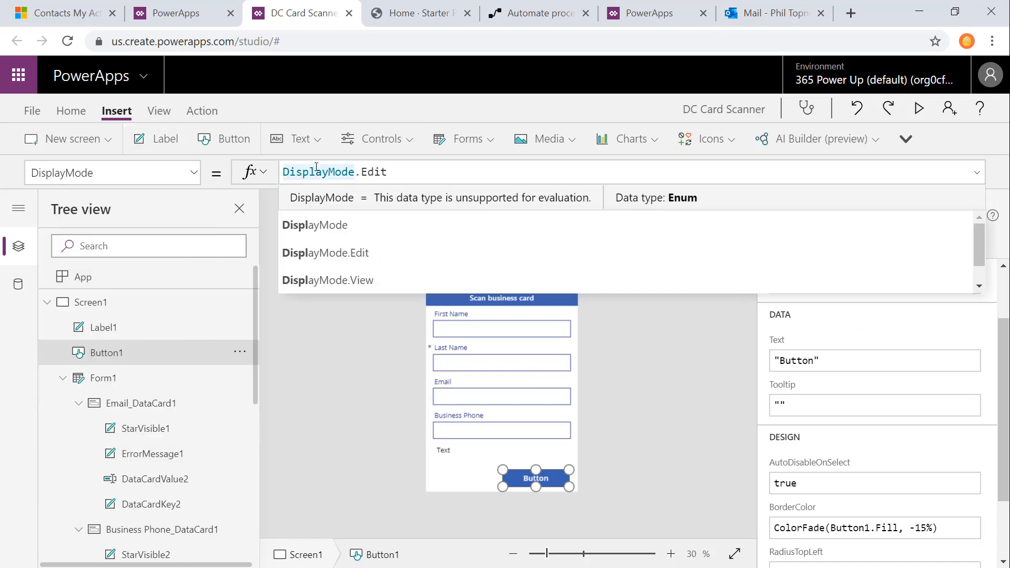
pyautogui.hotkey('ctrl', 'a')
pyautogui.write('If(varContactCreated = true, DisplayMode.Disabled, DisplayMode.Edit)')
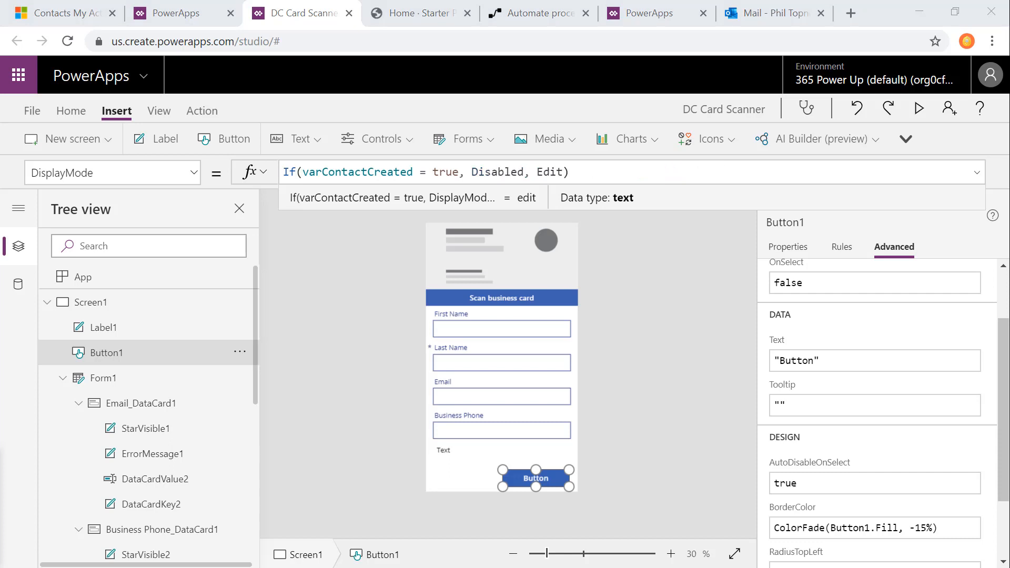
# Step: Set the button's OnSelect formula to SubmitForm(Form1);
pyautogui.click(64, 174)
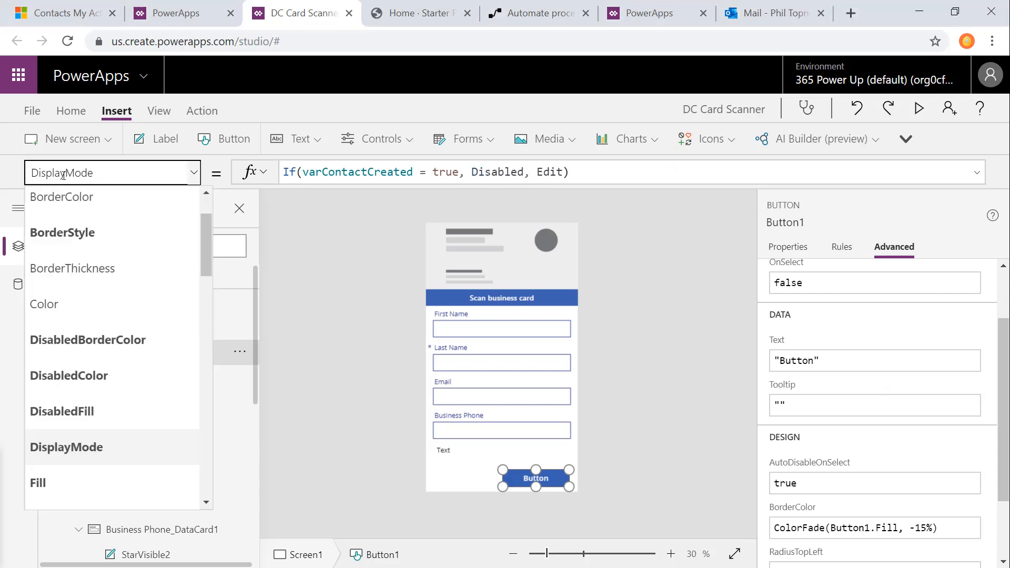
pyautogui.write('OnSelect')
pyautogui.press('Return')
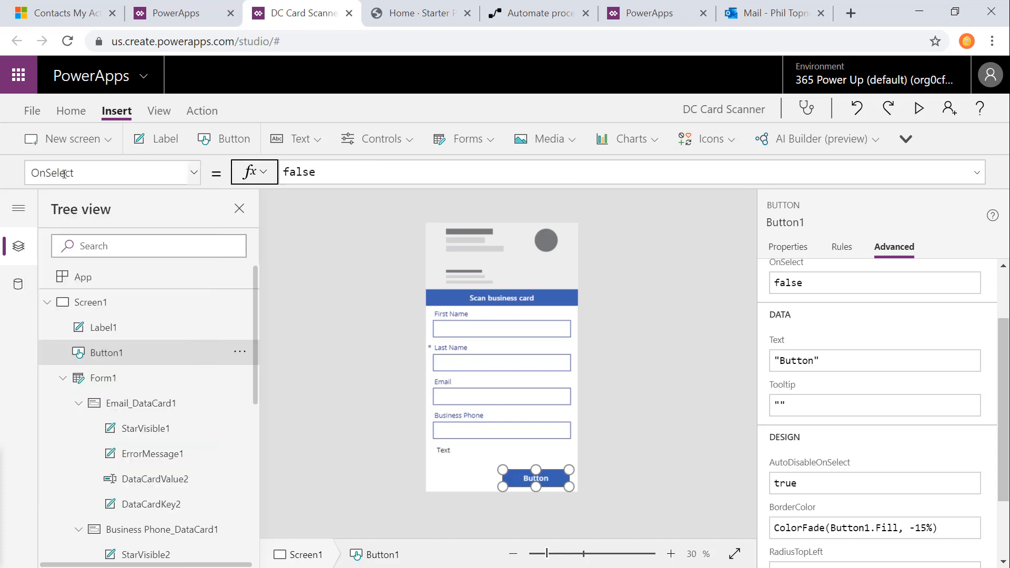
pyautogui.doubleClick(360, 178)
pyautogui.write('SubmitForm(Form1);')
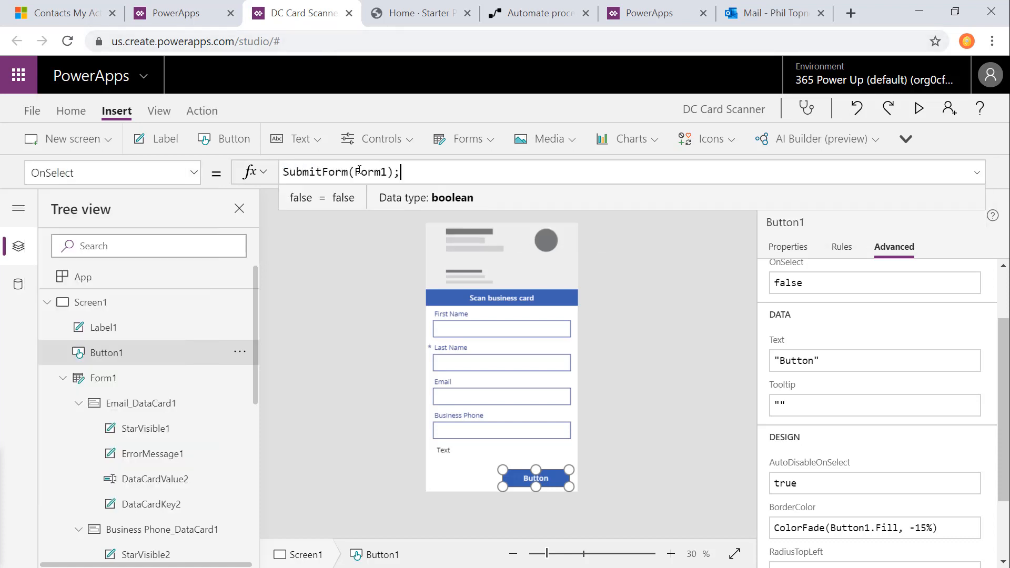
# Step: Change the button's text to "Add Contact"
pyautogui.click(875, 361)
pyautogui.doubleClick(792, 361)
pyautogui.write('Add Contact')
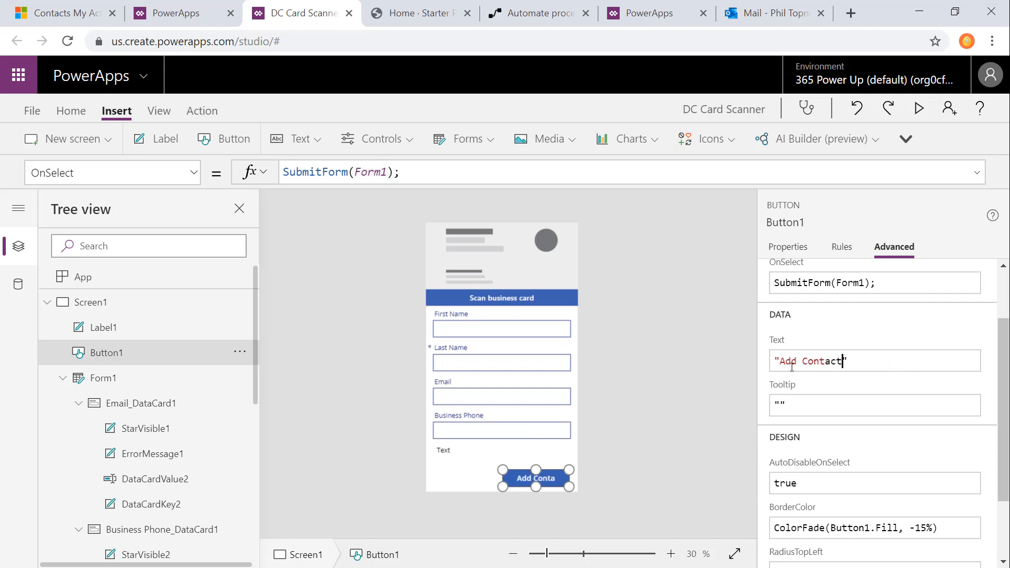
pyautogui.click(705, 371)
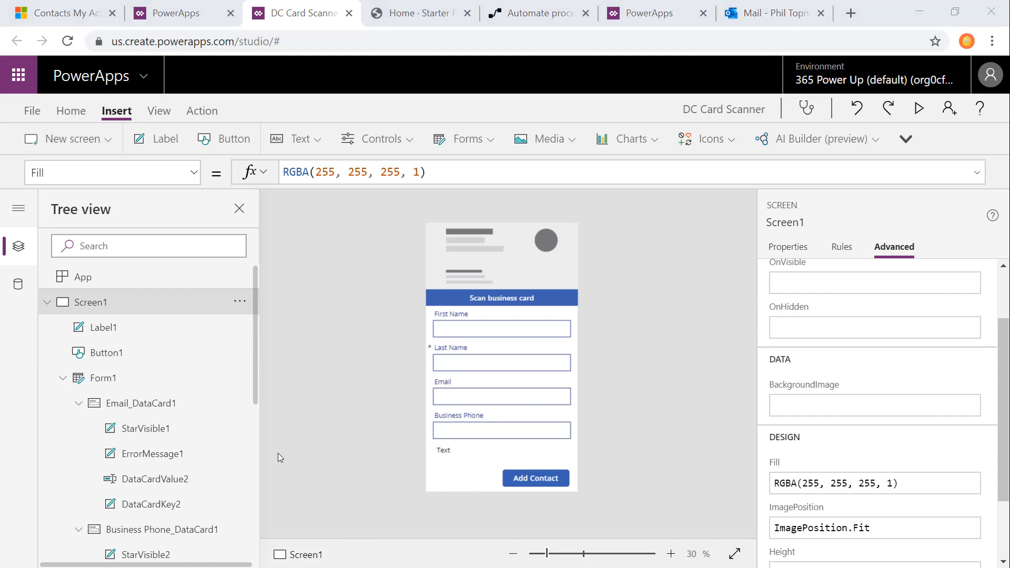
# Step: Set the label's text to "Contact Created Select a New Image To Continue" and its Visible formula to If(varContactCreated, true, false)
pyautogui.click(463, 450)
pyautogui.scroll(1, 848, 339)
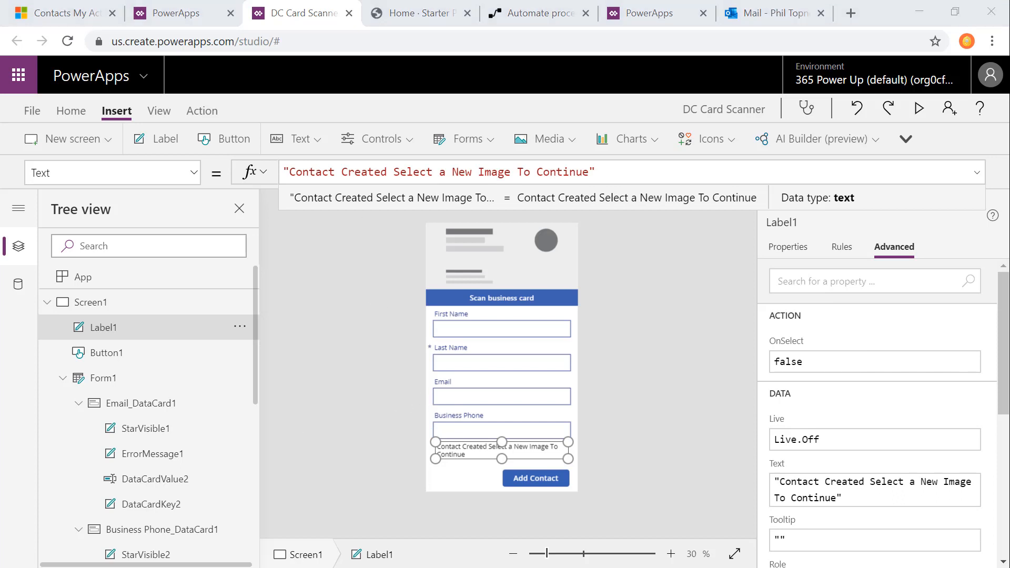
pyautogui.click(194, 179)
pyautogui.scroll(-10, 119, 434)
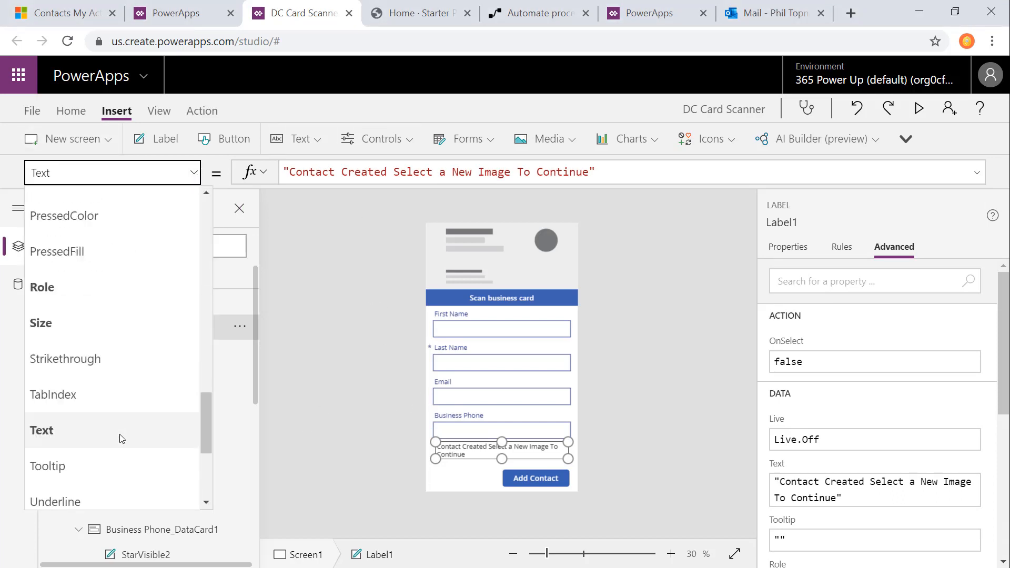
pyautogui.click(126, 349)
pyautogui.tripleClick(356, 174)
pyautogui.write('If(varContactCreated, true, false)')
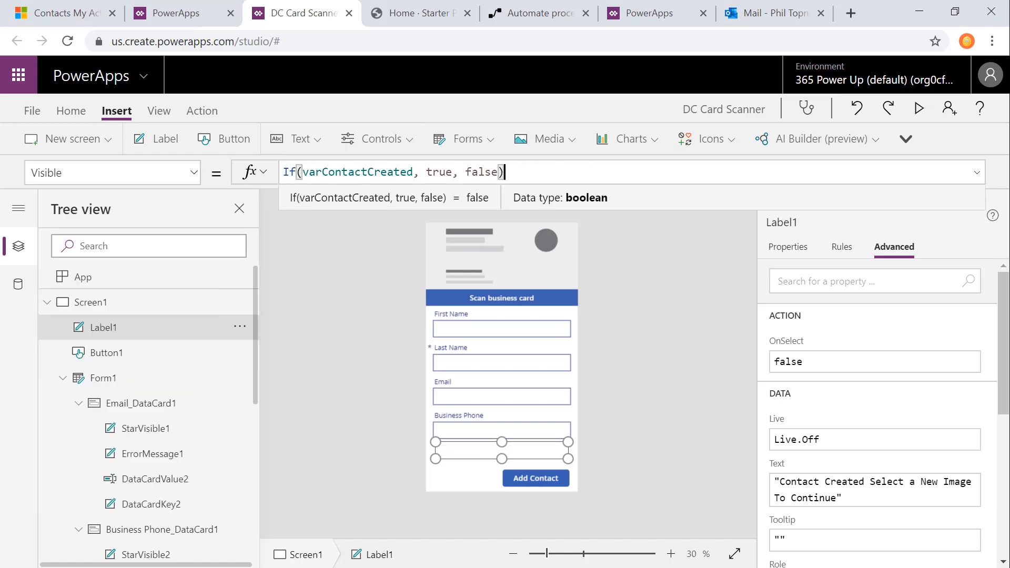
# Step: Set the contact form's OnSuccess formula to Set(varContactCreated, true);
pyautogui.click(573, 353)
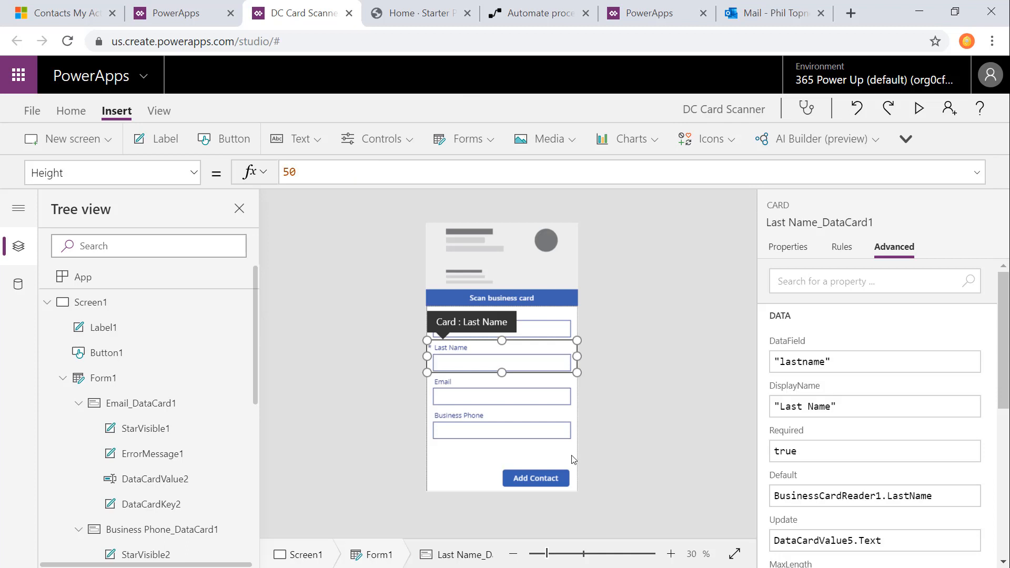
pyautogui.click(576, 432)
pyautogui.click(194, 173)
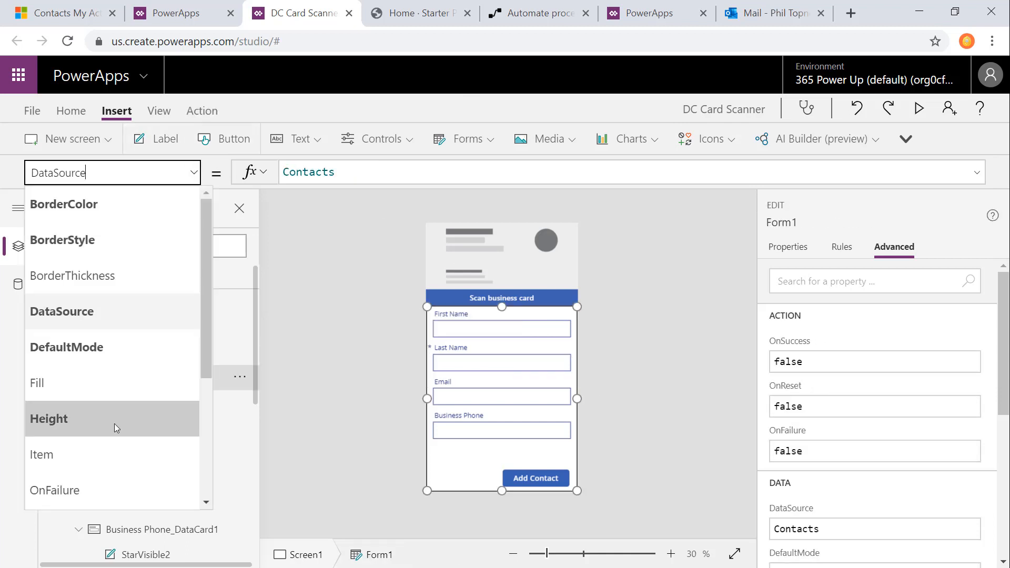
pyautogui.scroll(-1, 108, 431)
pyautogui.click(108, 479)
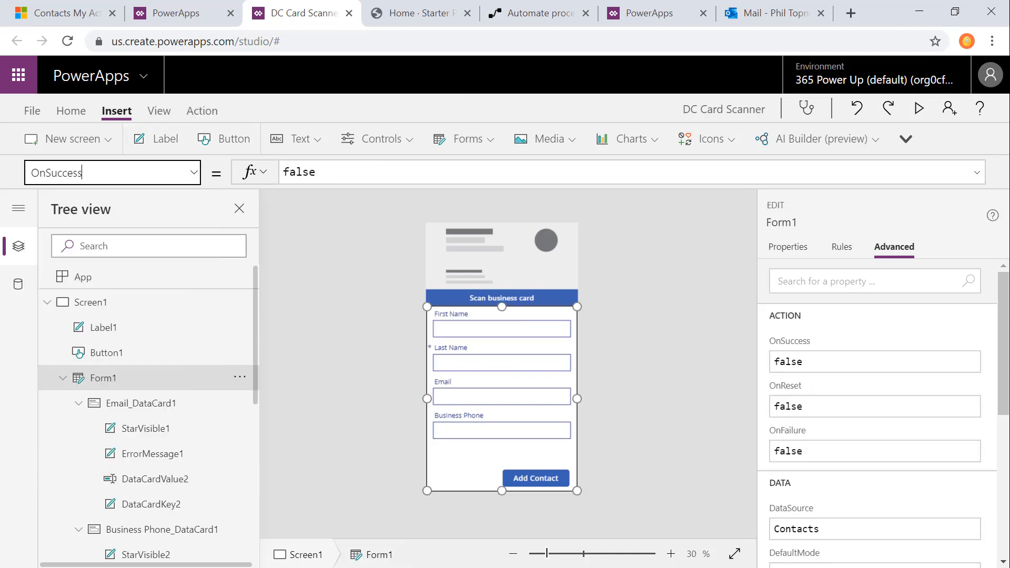
pyautogui.click(408, 172)
pyautogui.hotkey('ctrl', 'a')
pyautogui.write('Set(varContactCreated, true);')
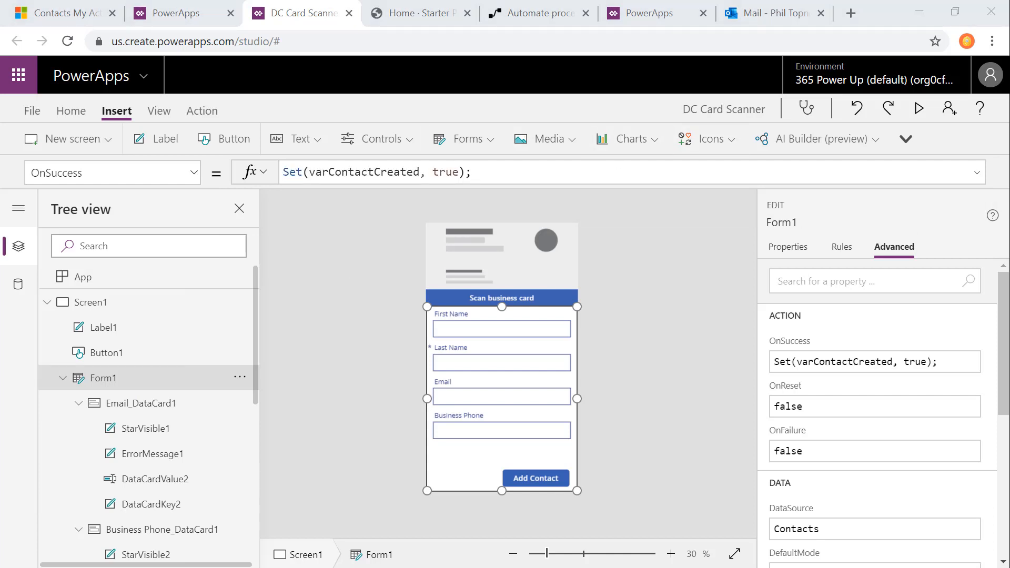
# Step: Set the contact form's Visible formula to If(varContactCreated, false, true)
pyautogui.click(57, 173)
pyautogui.write('Visible')
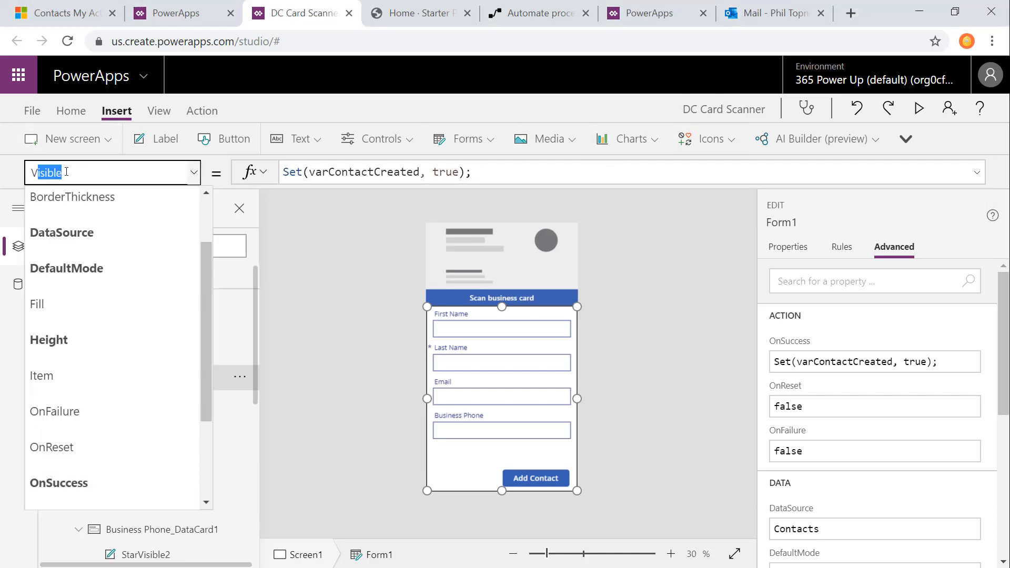
pyautogui.press('Return')
pyautogui.hotkey('ctrl', 'a')
pyautogui.write('If(varContactCreated, false, true)')
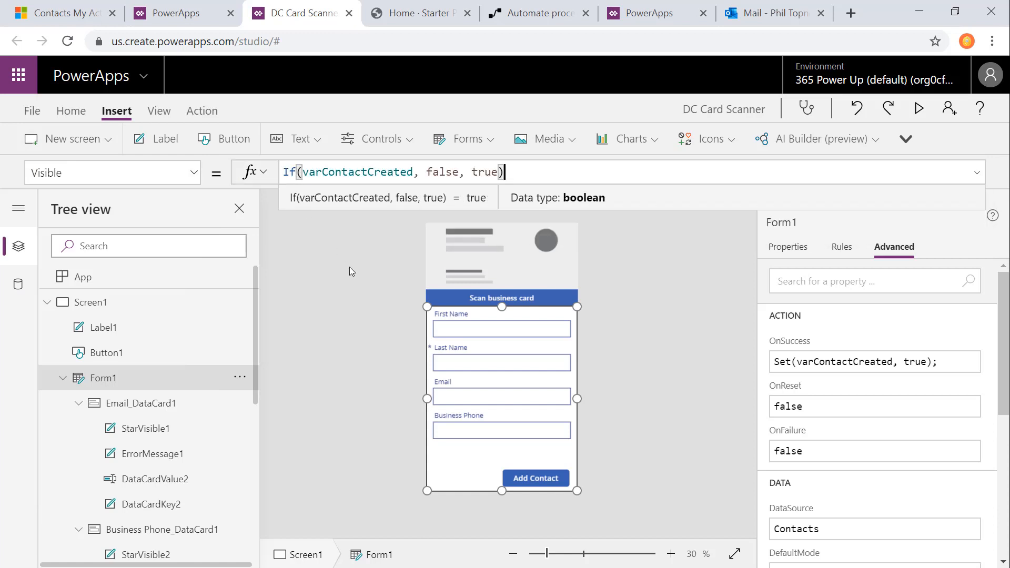
pyautogui.click(475, 458)
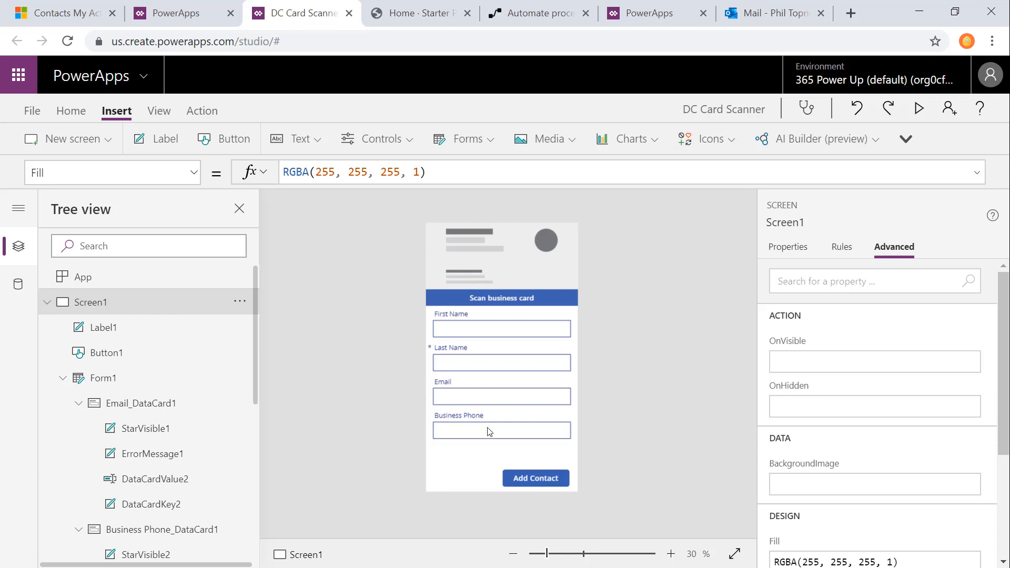
# Step: Preview the app and scan the Amusements Corporation card image from the Business Card Scanner folder
pyautogui.click(918, 110)
pyautogui.click(496, 169)
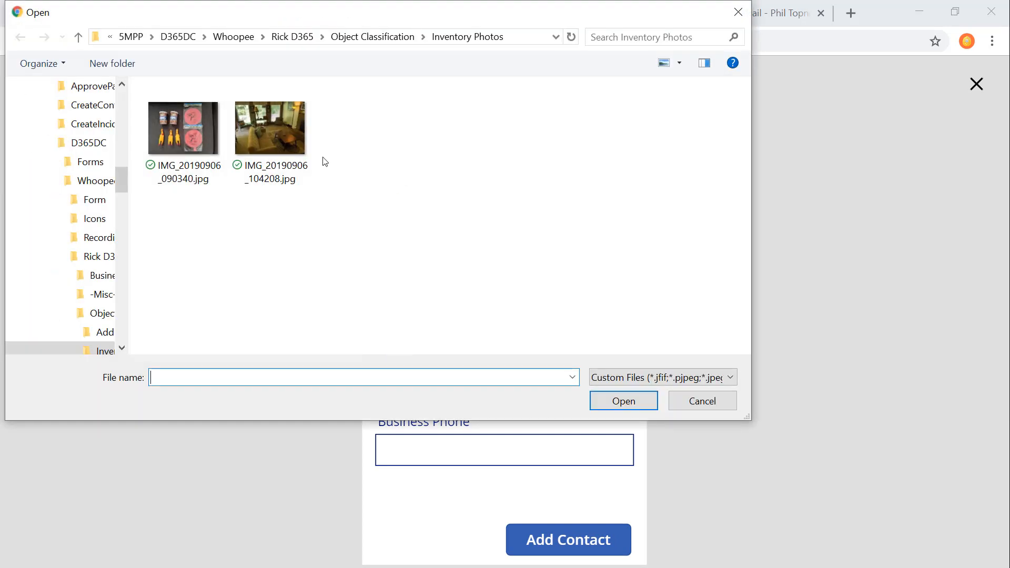
pyautogui.click(292, 36)
pyautogui.doubleClick(184, 110)
pyautogui.click(182, 134)
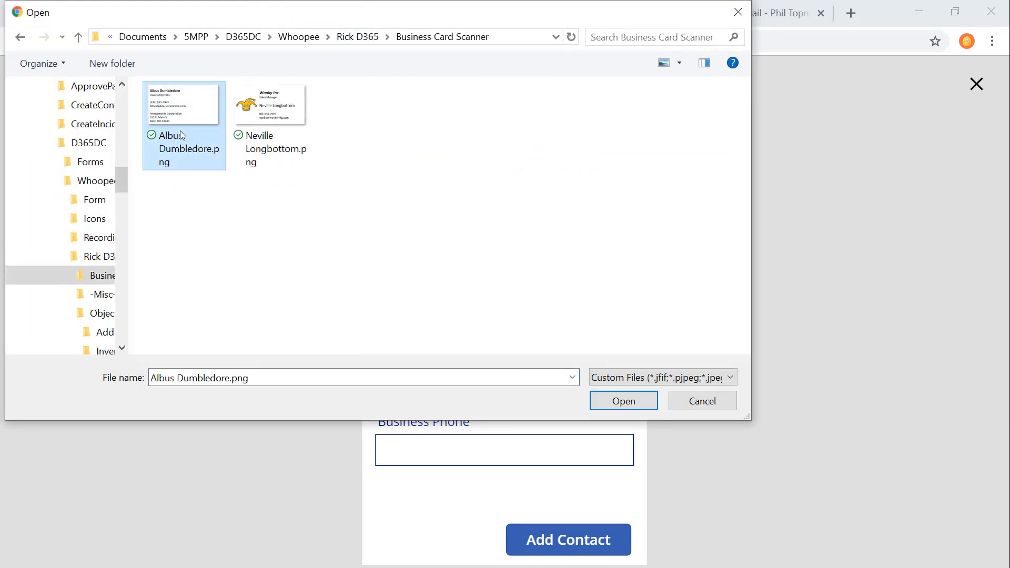
pyautogui.click(624, 402)
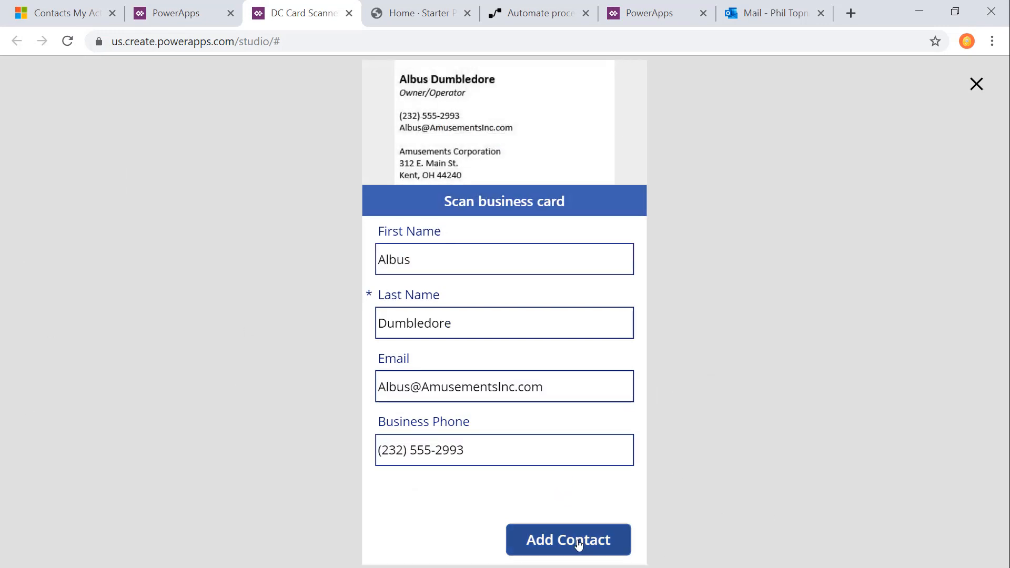
# Step: Search the Dynamics contacts for the scanned cardholder's first name, and submit the scanned details as a new contact in the app preview
pyautogui.click(78, 14)
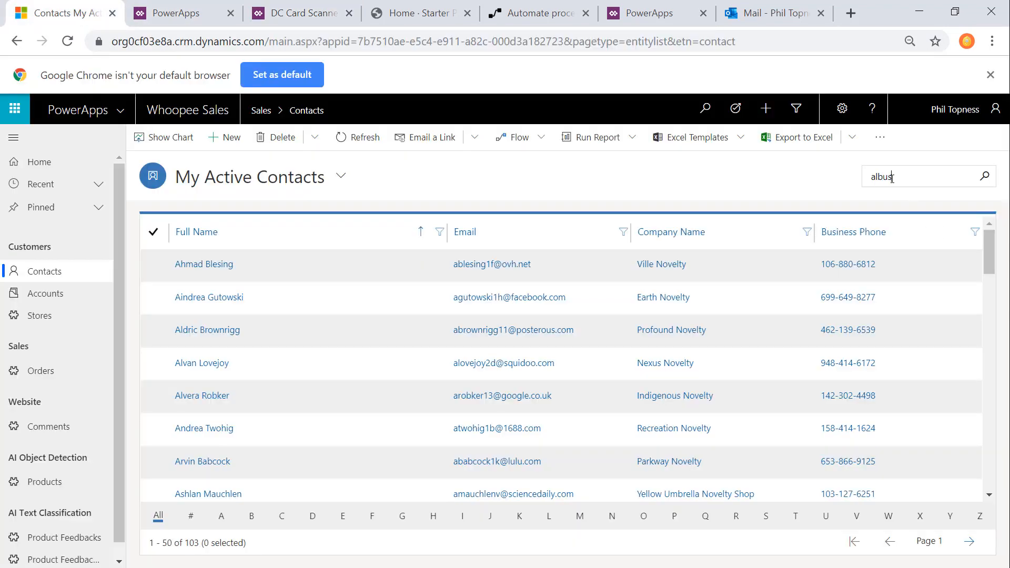
pyautogui.press('Return')
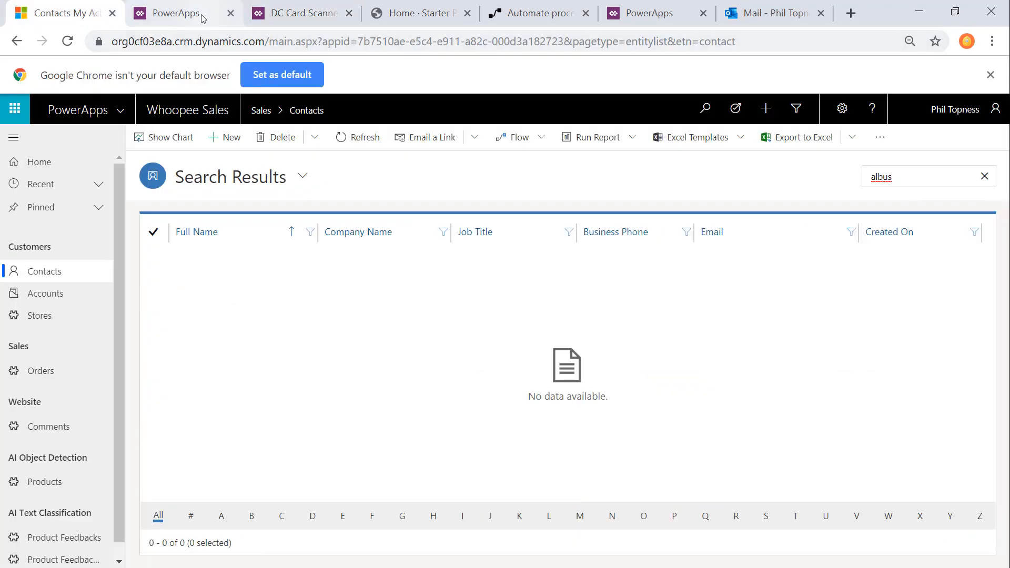
pyautogui.click(297, 13)
pyautogui.click(526, 542)
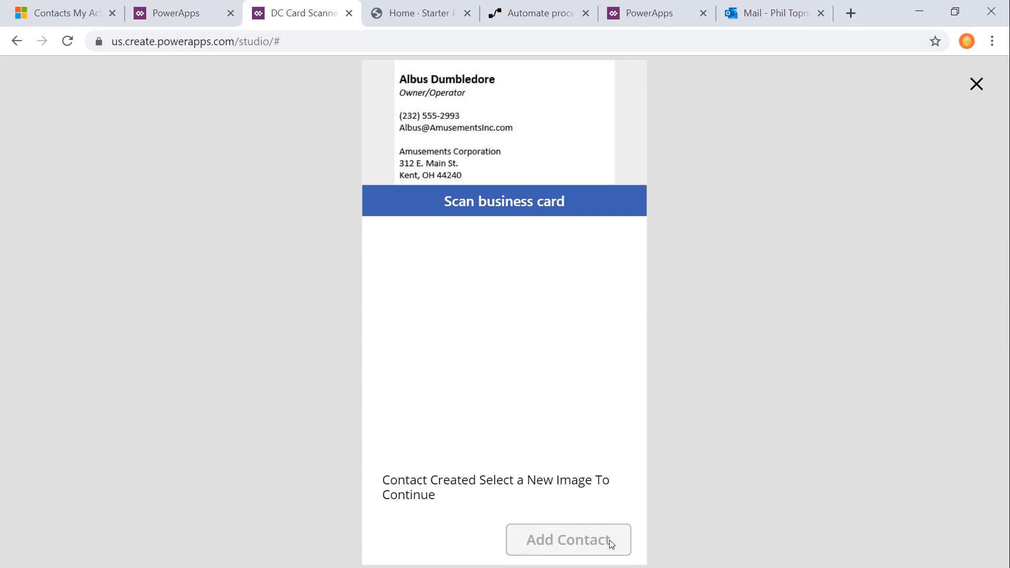
# Step: Scan the Wonky Inc. business card image as the next card in the app preview
pyautogui.click(481, 158)
pyautogui.click(271, 137)
pyautogui.click(614, 393)
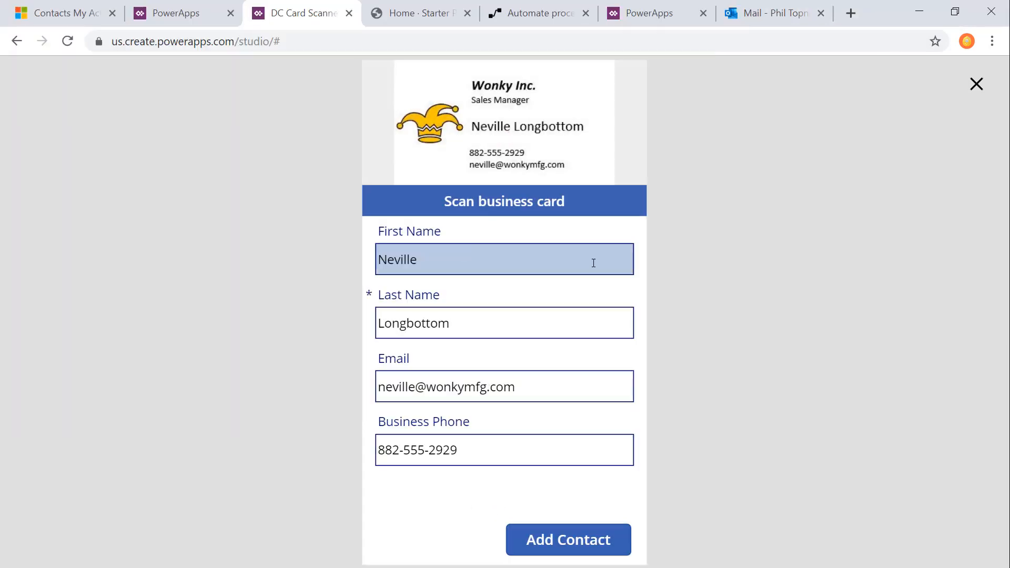
# Step: Repeat the Dynamics contacts search for the first cardholder's first name, and return to the card scanner app
pyautogui.click(40, 15)
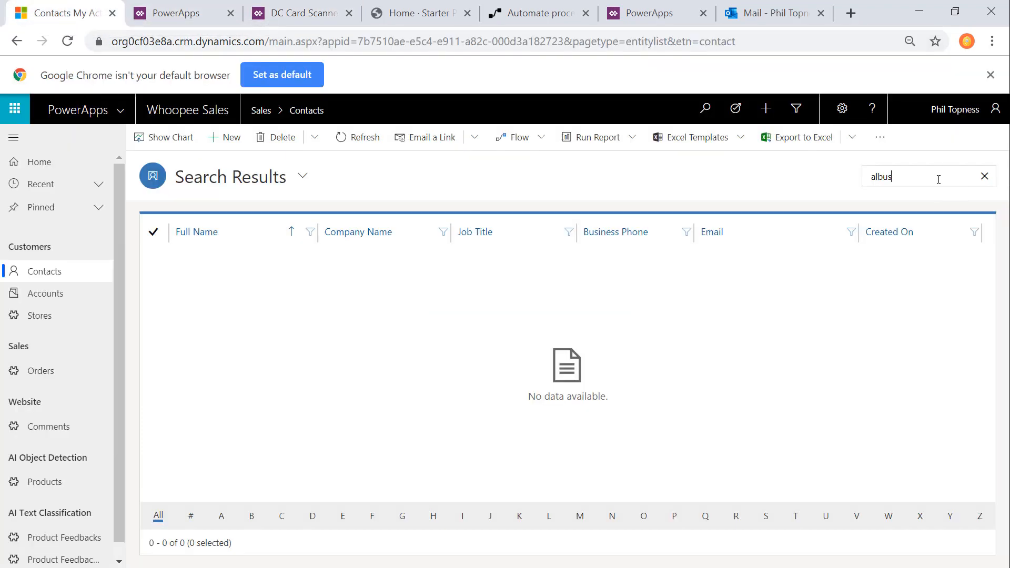
pyautogui.press('Return')
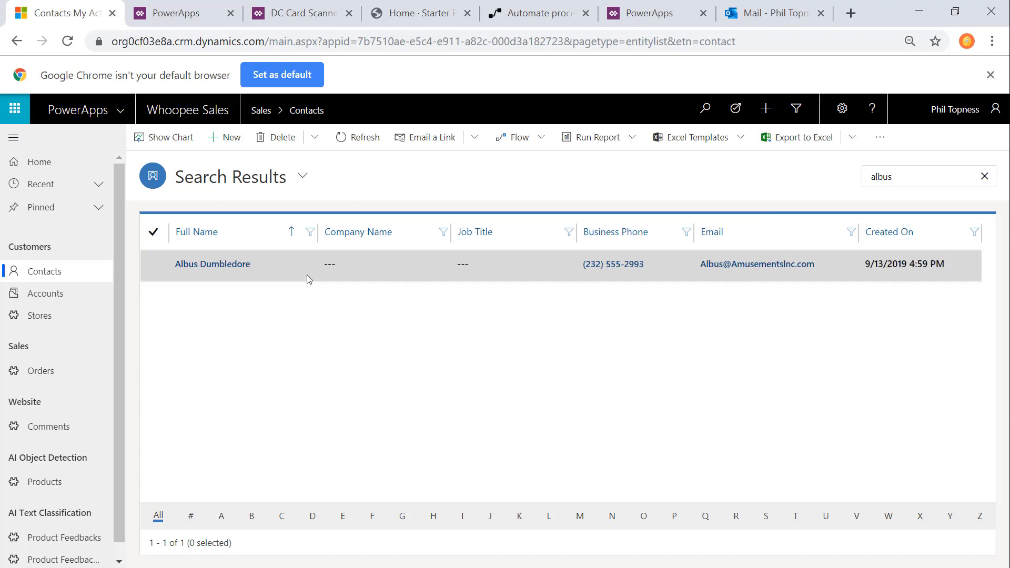
pyautogui.click(295, 13)
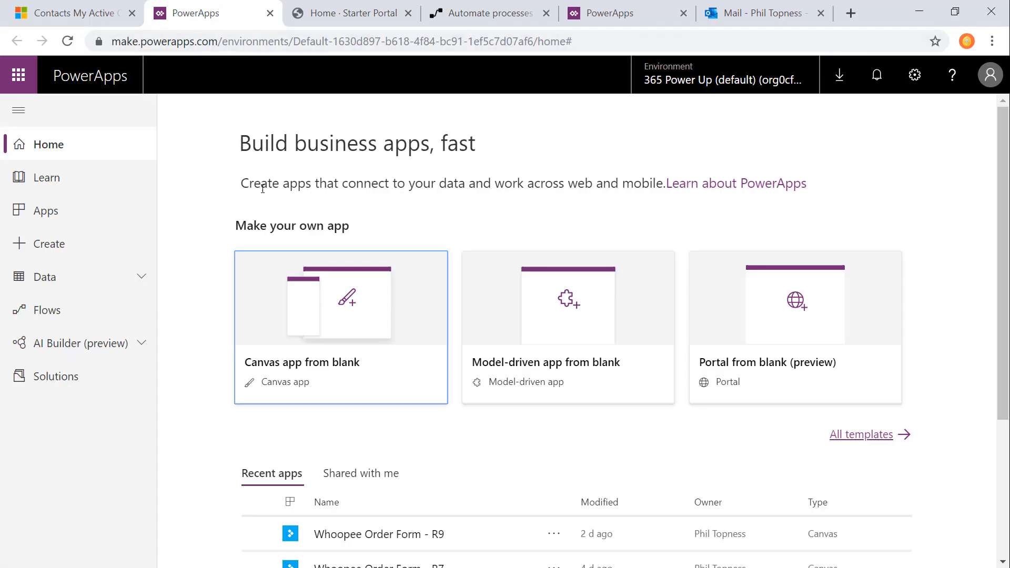
# Step: Create a Form Processing model named Whoopee Order Form-DC in AI Builder
pyautogui.click(81, 344)
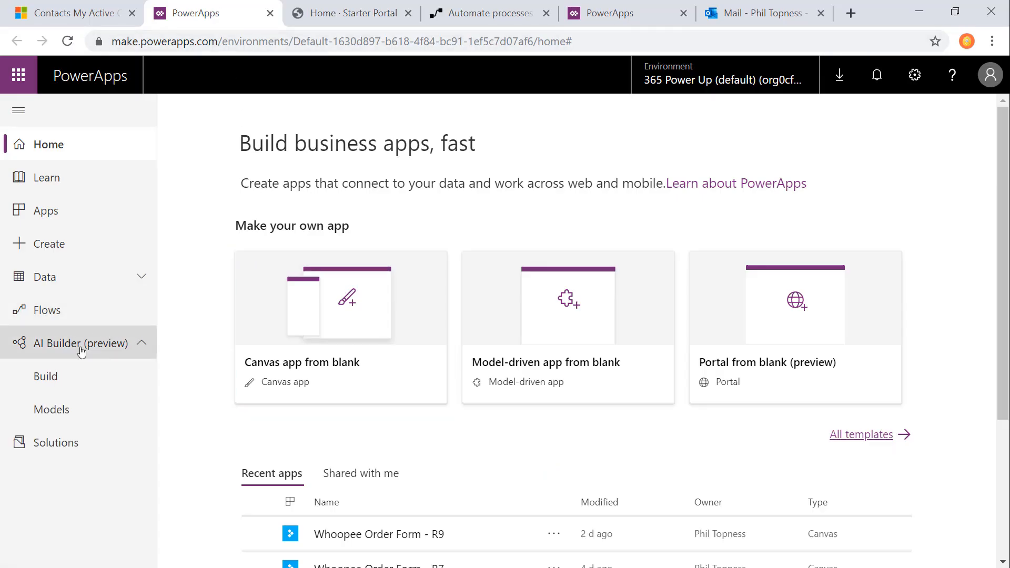
pyautogui.click(59, 377)
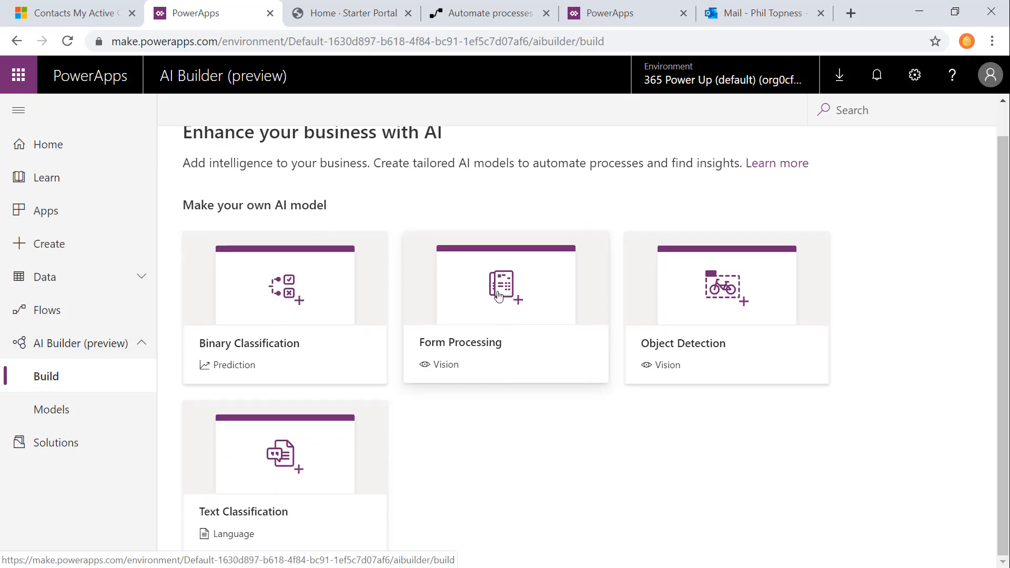
pyautogui.click(500, 296)
pyautogui.click(649, 232)
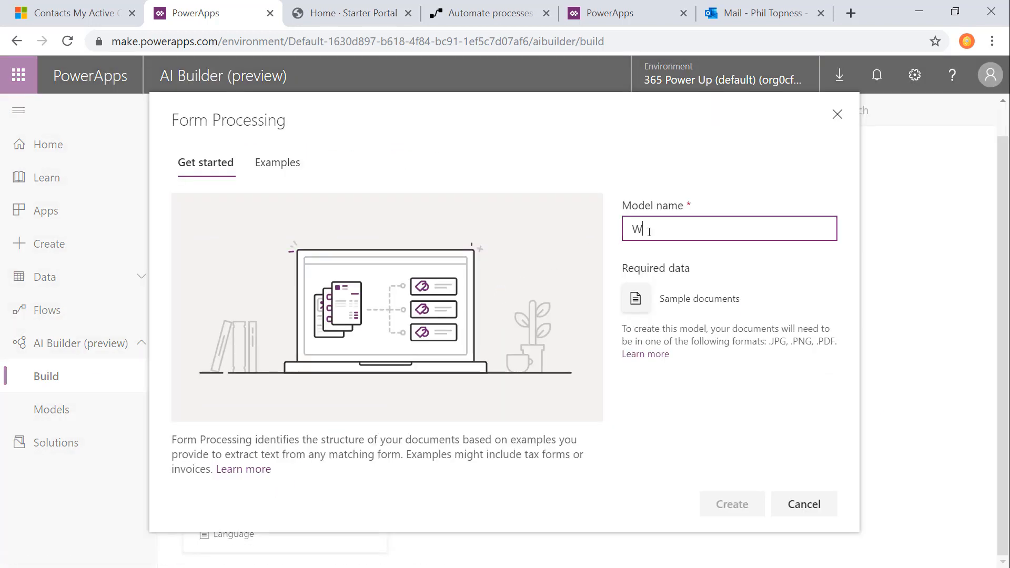
pyautogui.write('Whp')
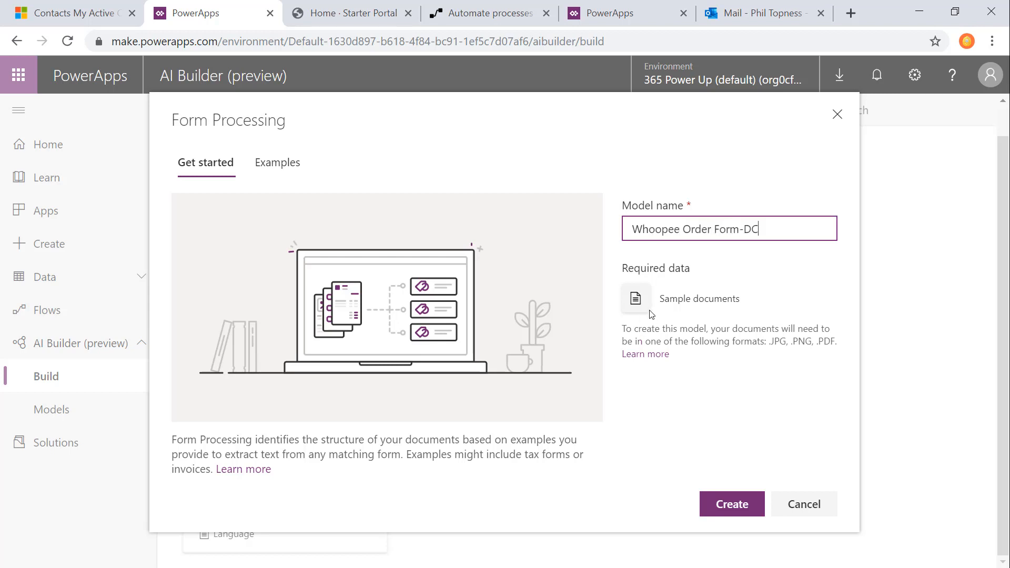
pyautogui.click(734, 510)
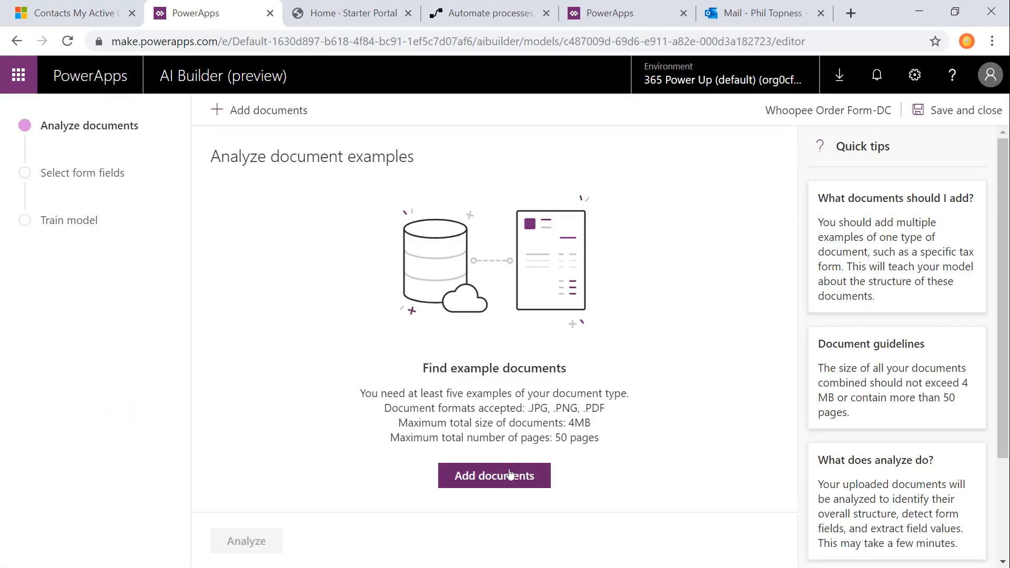
# Step: Upload the 18 sample Whoopee order form documents to the model and start analyzing them
pyautogui.click(503, 477)
pyautogui.scroll(-2, 429, 279)
pyautogui.keyDown('shift'); pyautogui.click(428, 284); pyautogui.keyUp('shift')
pyautogui.click(623, 399)
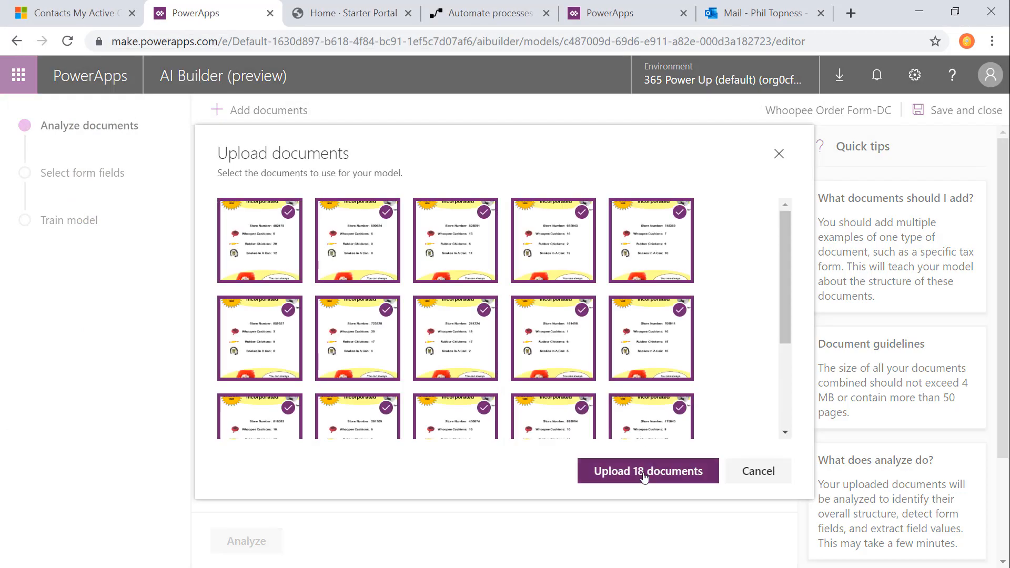
pyautogui.click(644, 477)
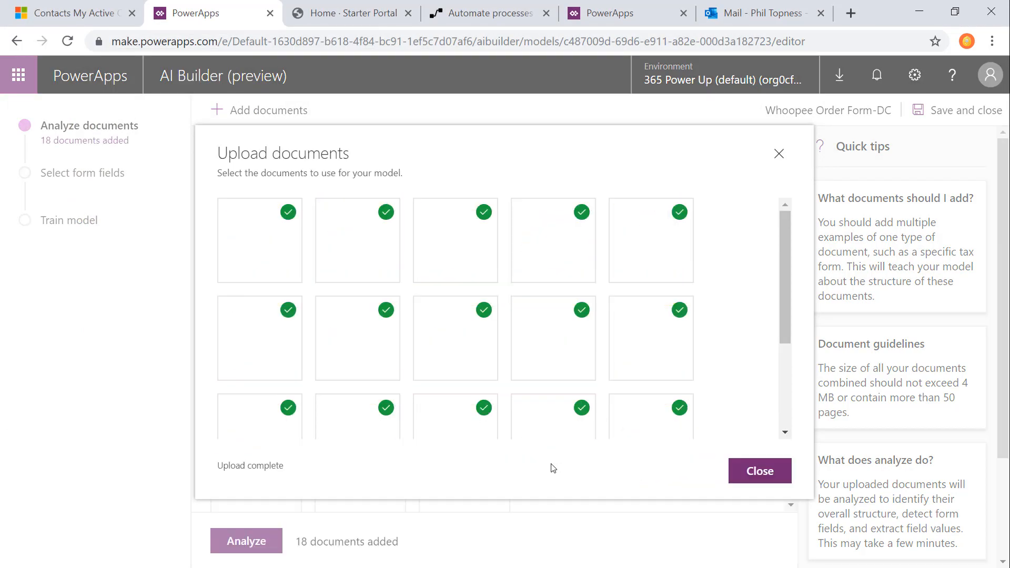
pyautogui.click(760, 471)
pyautogui.click(246, 542)
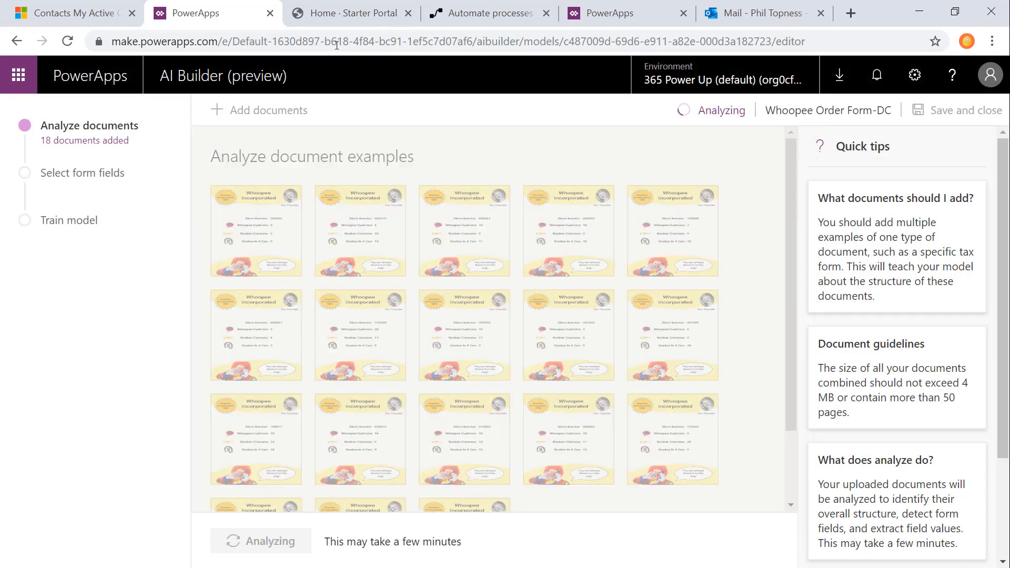
# Step: Switch to the other PowerApps browser page, open the Whoopee Order Form-DC model and open its detected form for field selection
pyautogui.click(594, 13)
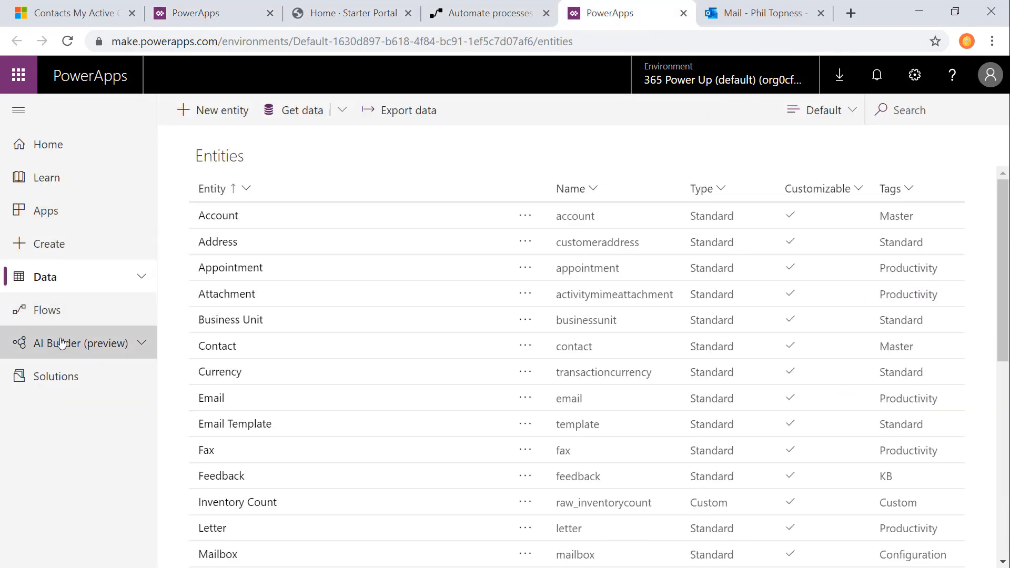
pyautogui.click(80, 344)
pyautogui.click(60, 414)
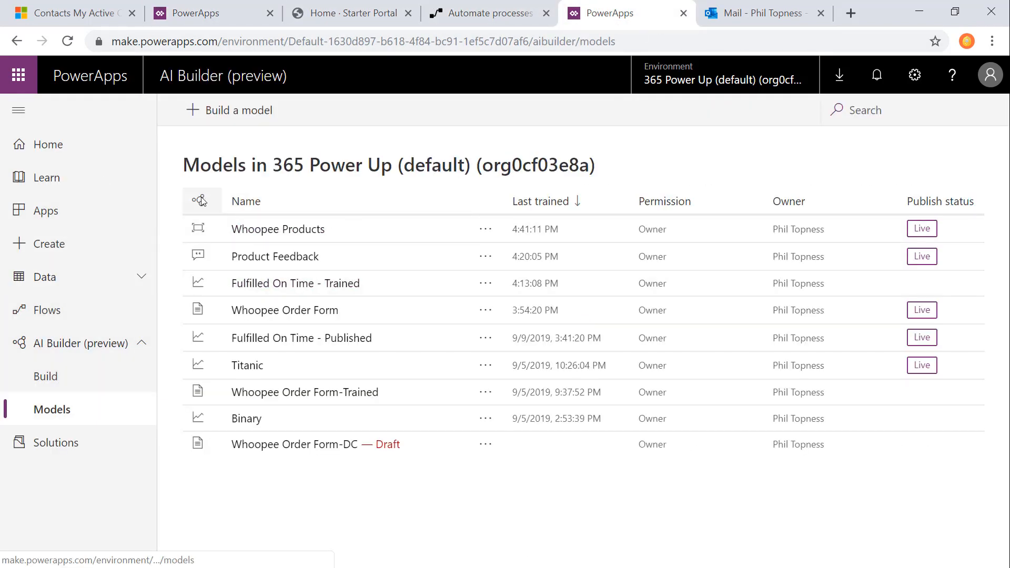
pyautogui.click(339, 336)
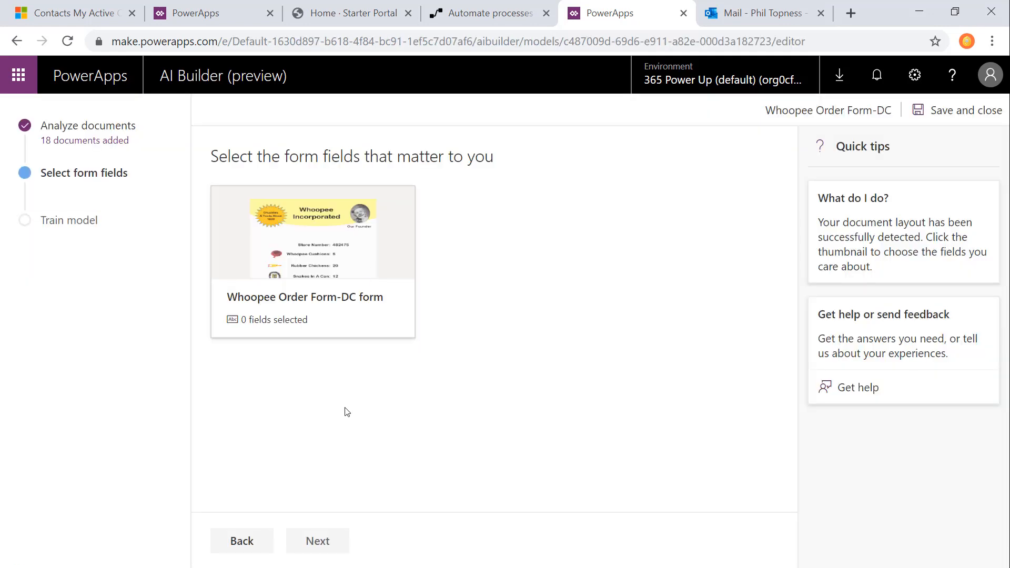
pyautogui.click(339, 233)
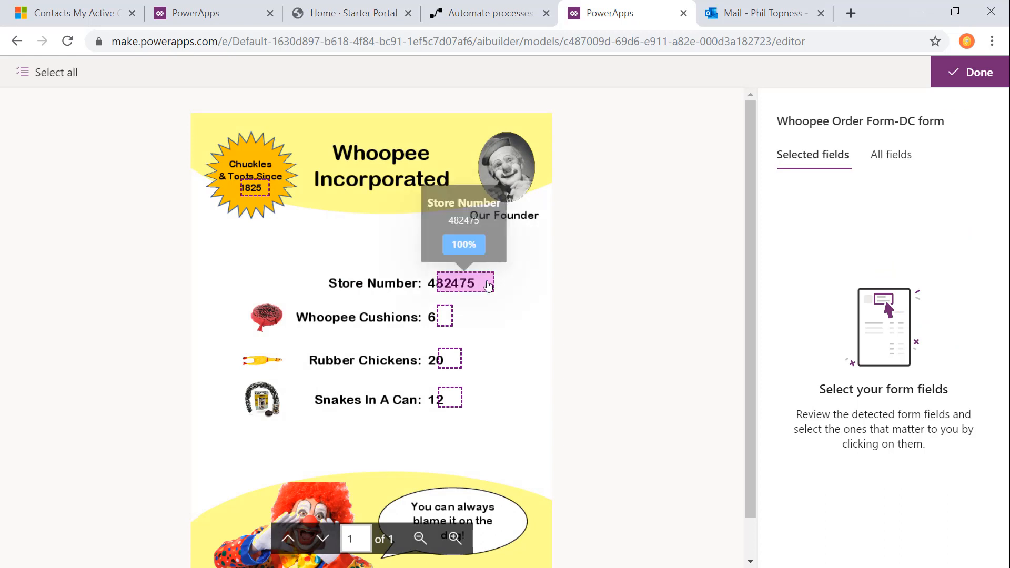
# Step: Select the Store Number, Whoopee Cushions, Rubber Chickens and Snakes In A Can form fields, and start training the model
pyautogui.click(463, 287)
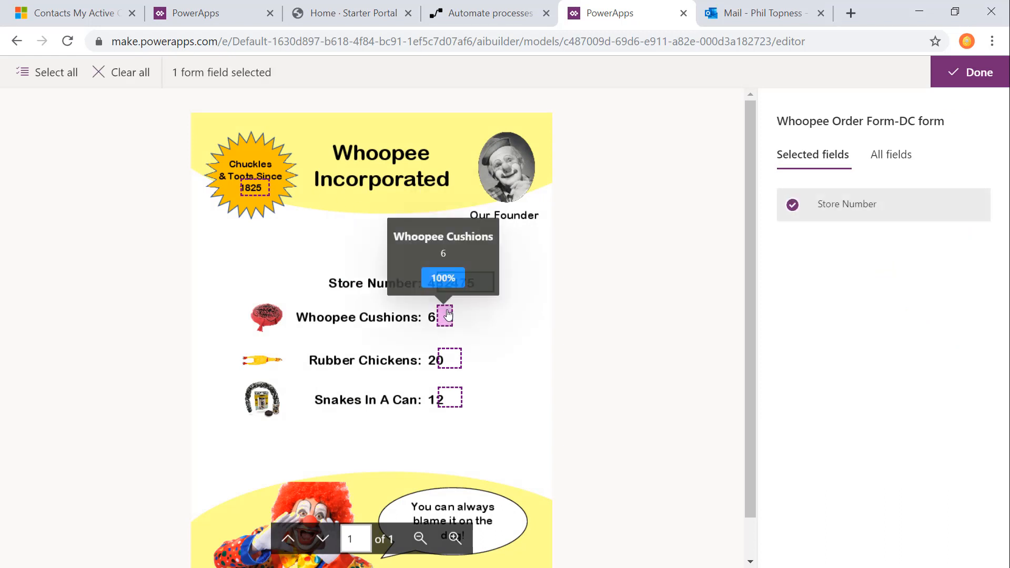
pyautogui.click(445, 315)
pyautogui.click(450, 358)
pyautogui.click(450, 397)
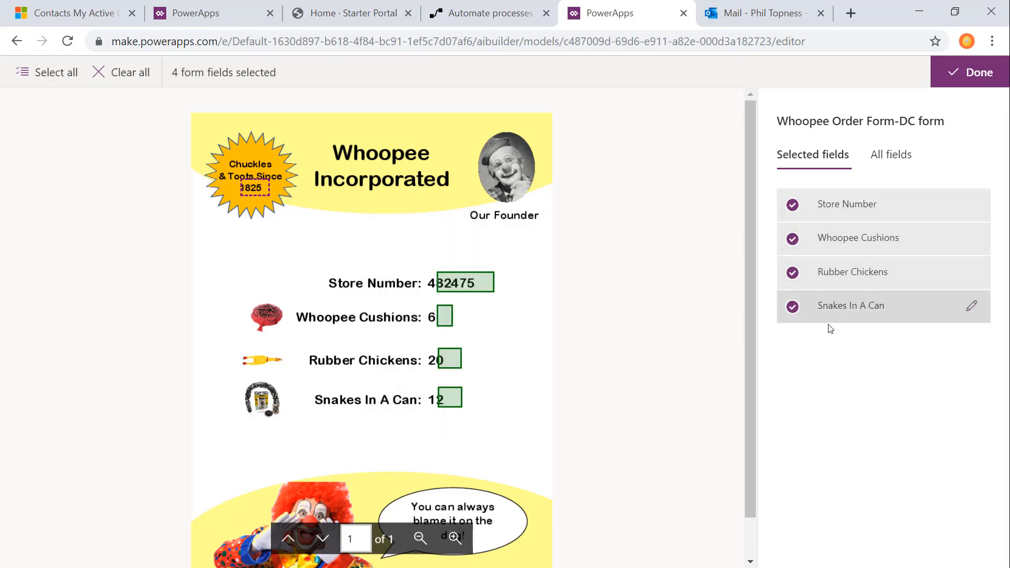
pyautogui.moveTo(256, 193)
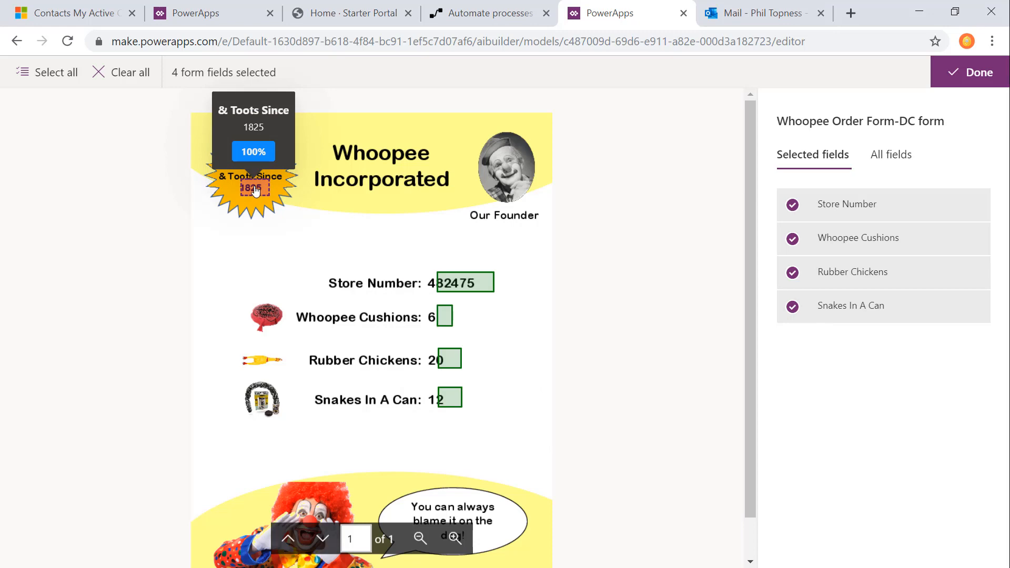
pyautogui.click(975, 75)
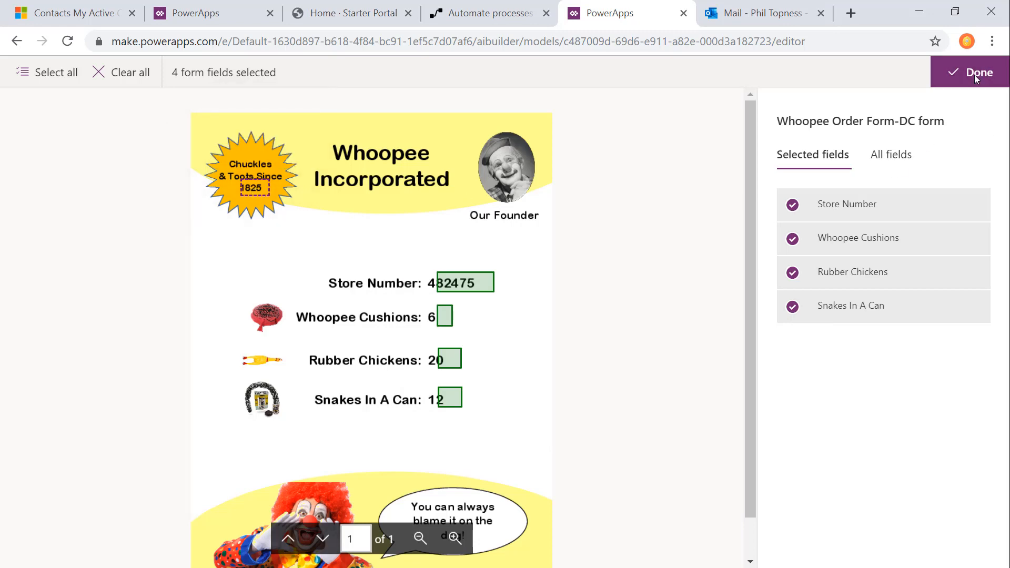
pyautogui.click(322, 549)
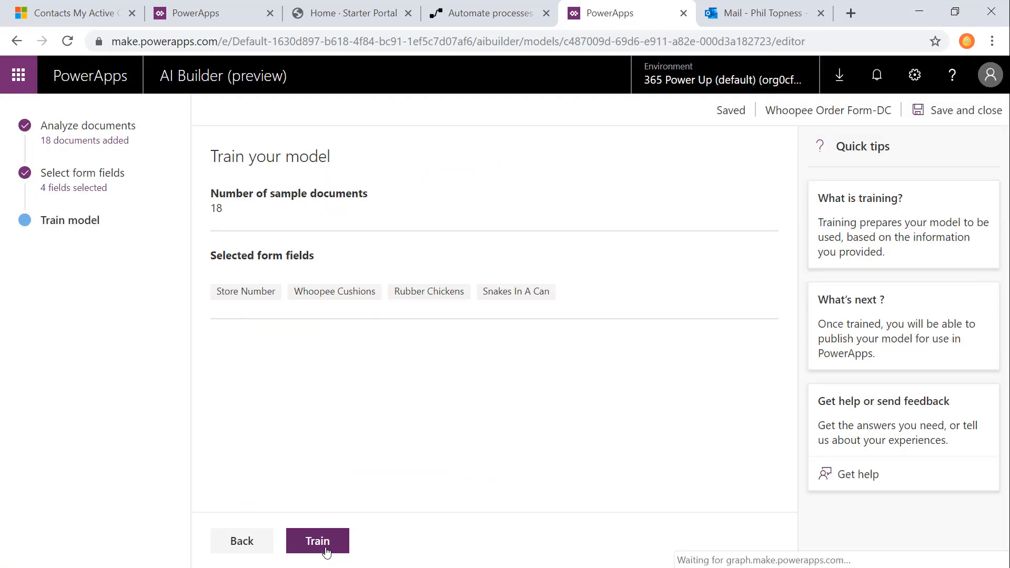
pyautogui.click(320, 545)
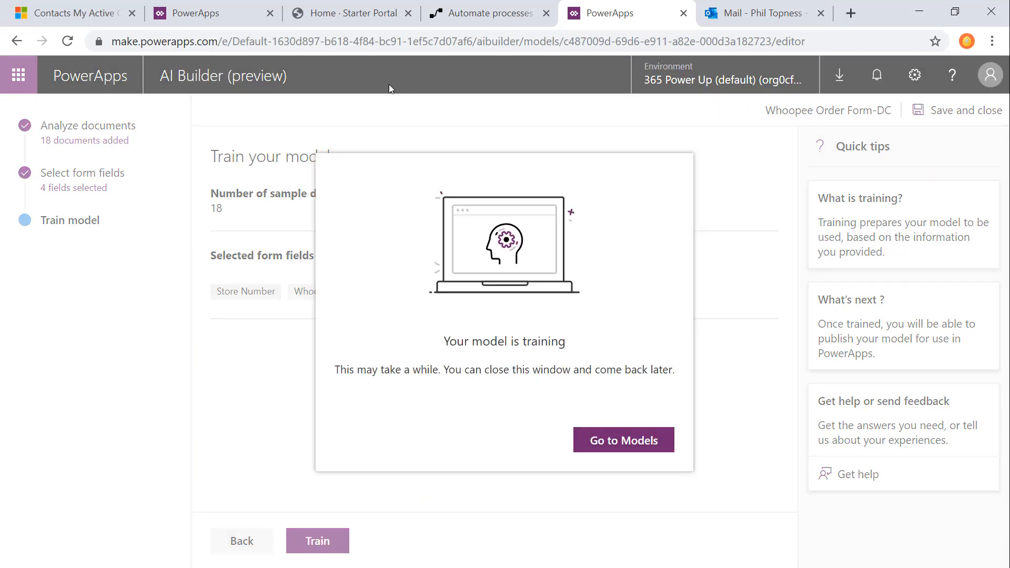
# Step: Create a blank canvas app in Phone format named Whoopee Order Form - DC
pyautogui.click(270, 13)
pyautogui.click(713, 13)
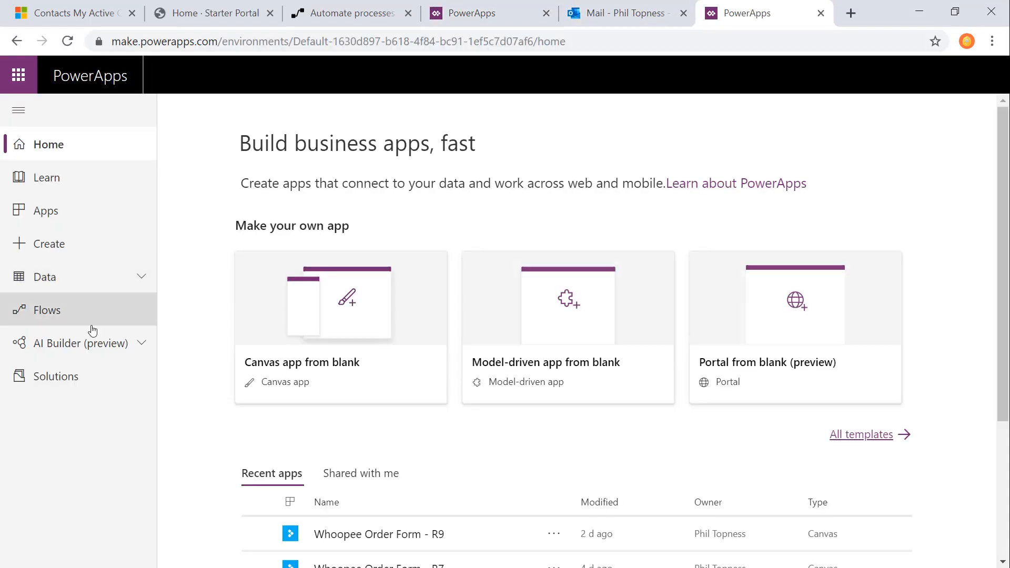
pyautogui.click(50, 243)
pyautogui.click(323, 341)
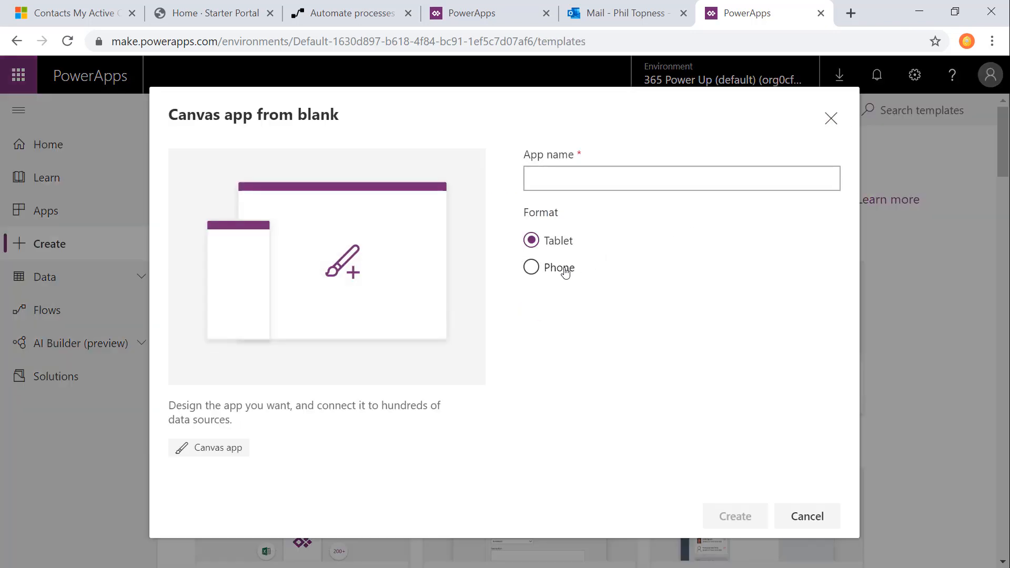
pyautogui.click(572, 175)
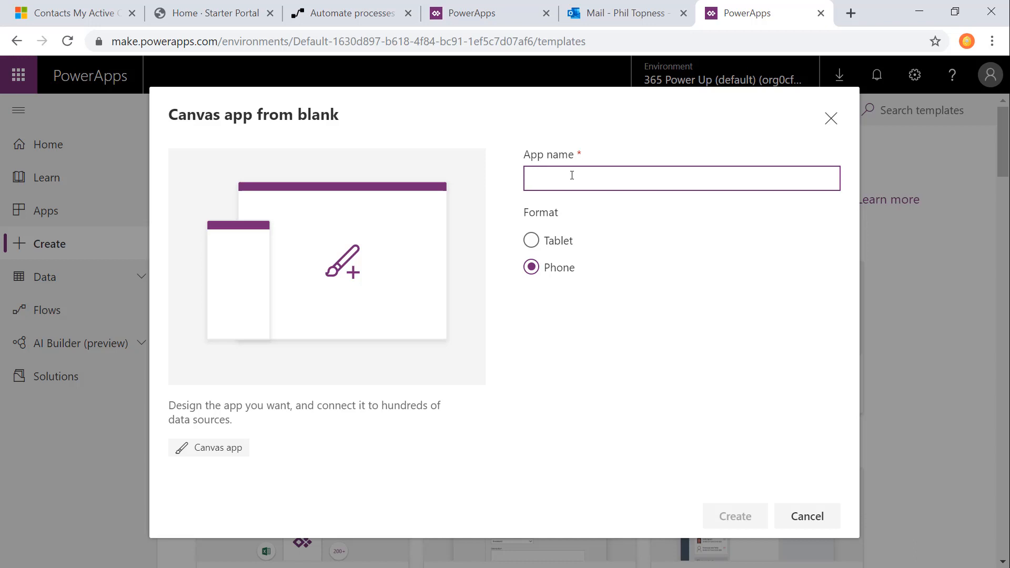
pyautogui.write('Whoopee Order Form - DC')
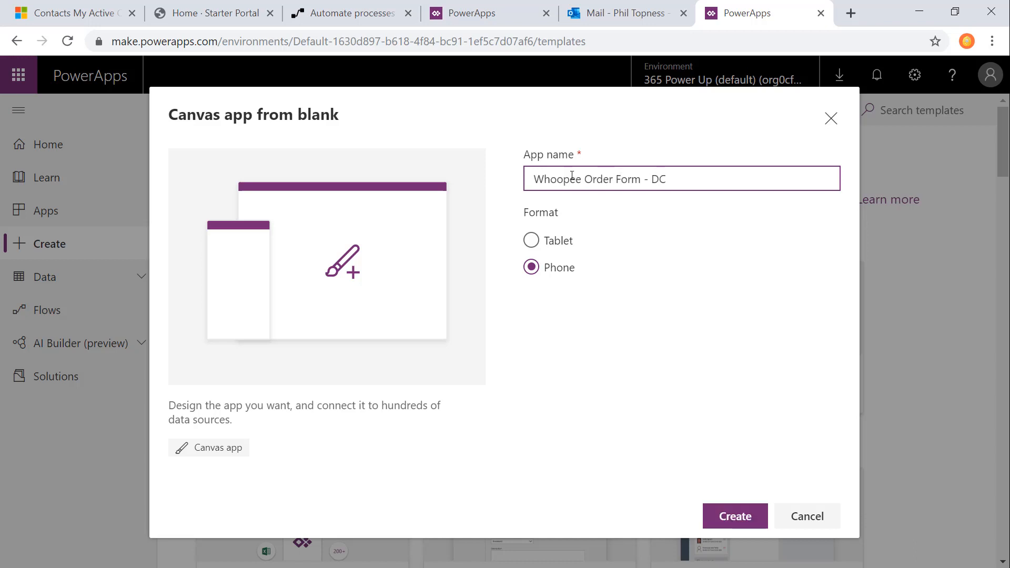
pyautogui.click(736, 514)
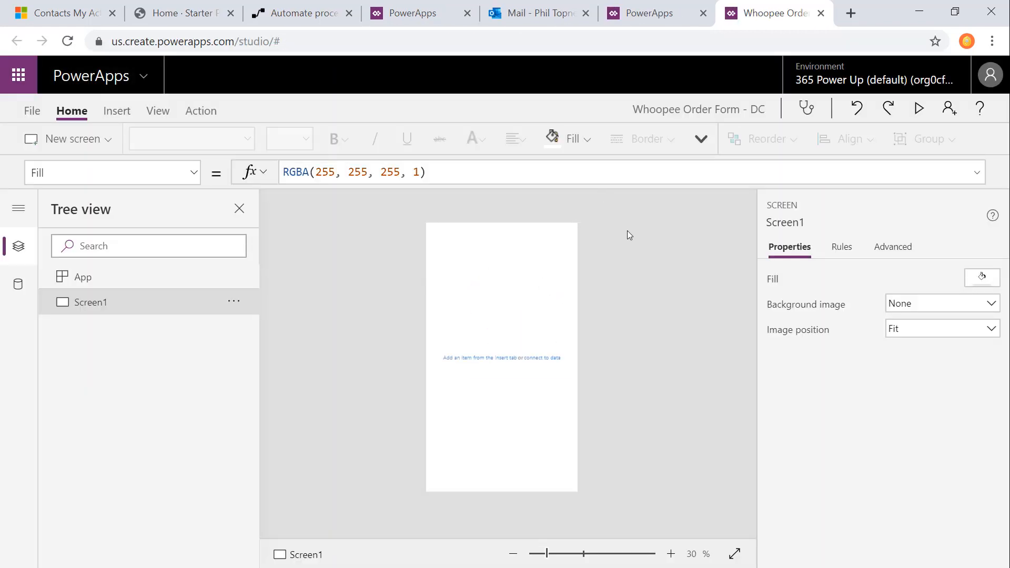
# Step: Insert a form processor that uses the Whoopee Order Form model and enlarge it to 570 by 640
pyautogui.click(117, 111)
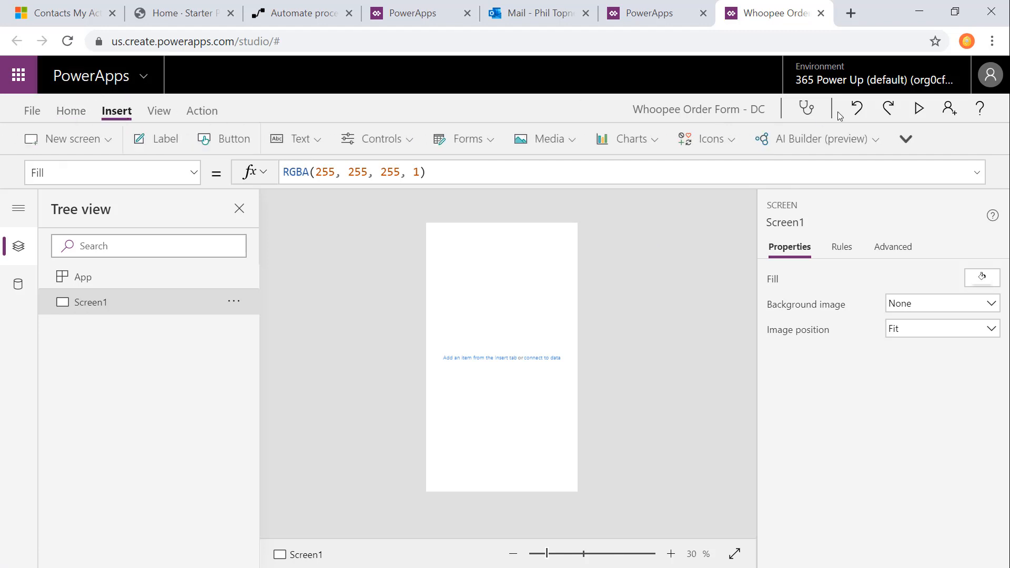
pyautogui.click(817, 141)
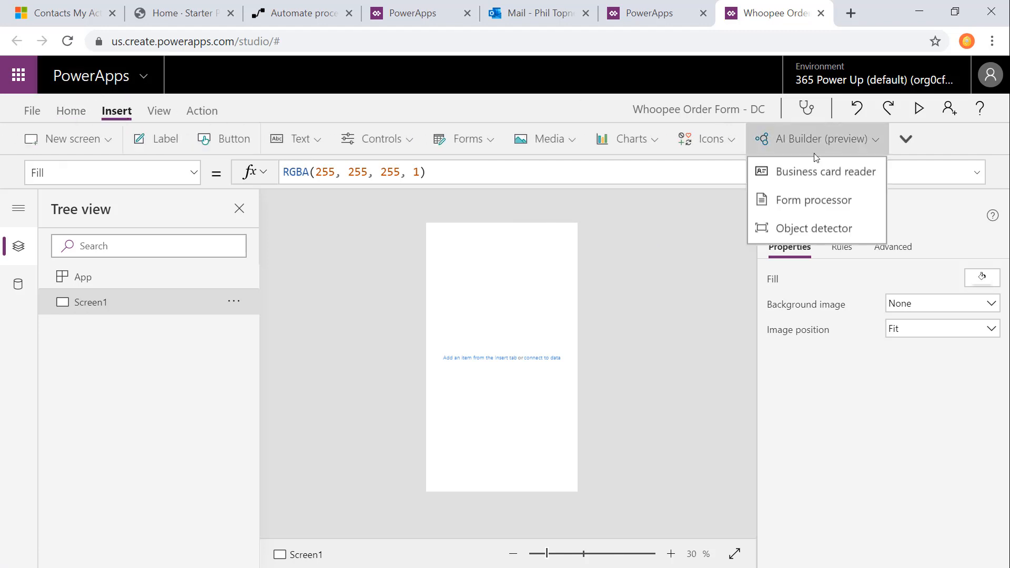
pyautogui.click(799, 204)
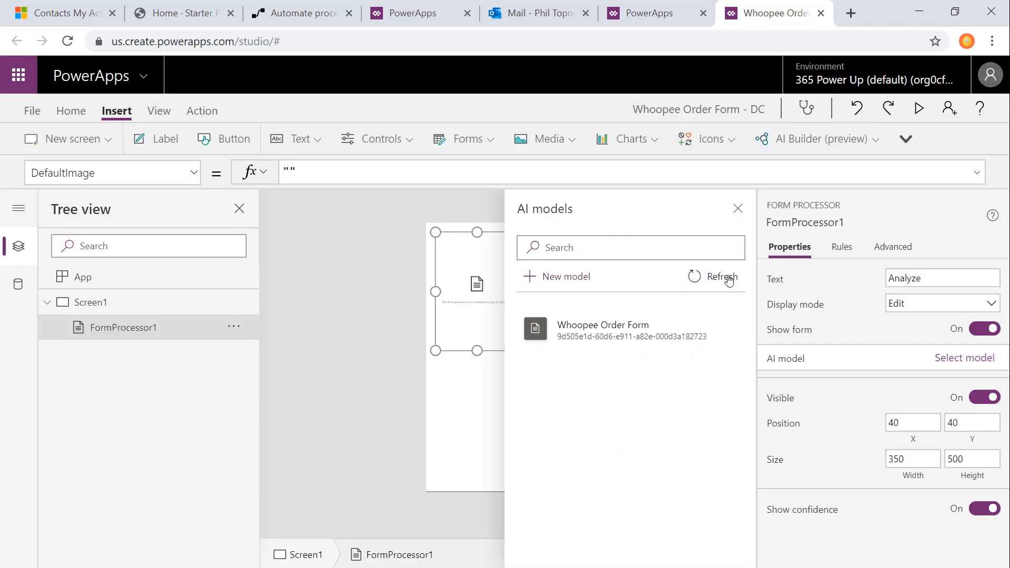
pyautogui.click(615, 335)
pyautogui.moveTo(519, 351); pyautogui.dragTo(566, 381)
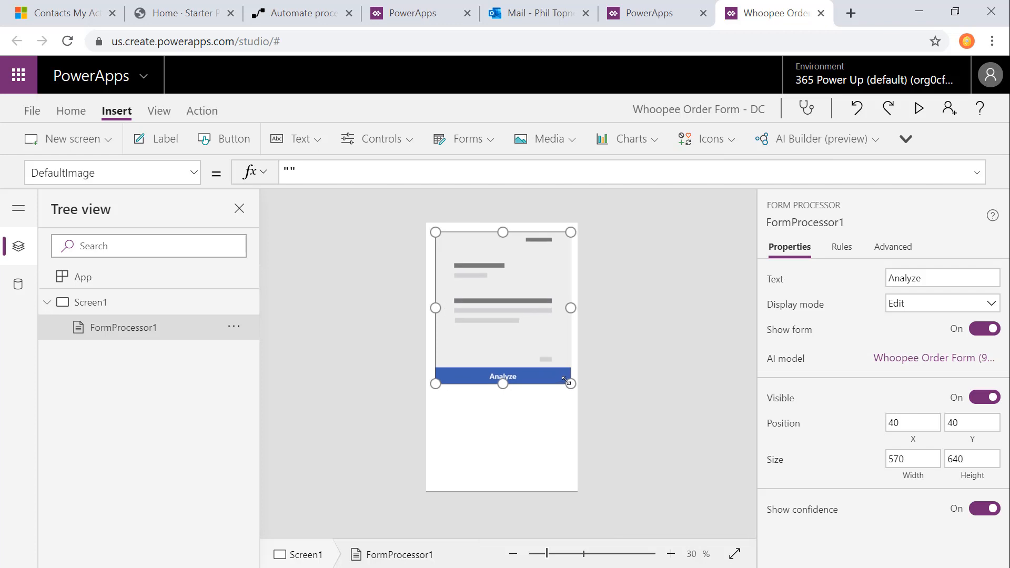
# Step: Enter FormProcessor1.FormContent.Fields as the form processor's OnChange formula and select the whole expression for reuse
pyautogui.moveTo(114, 176); pyautogui.dragTo(0, 167)
pyautogui.write('On')
pyautogui.press('Return')
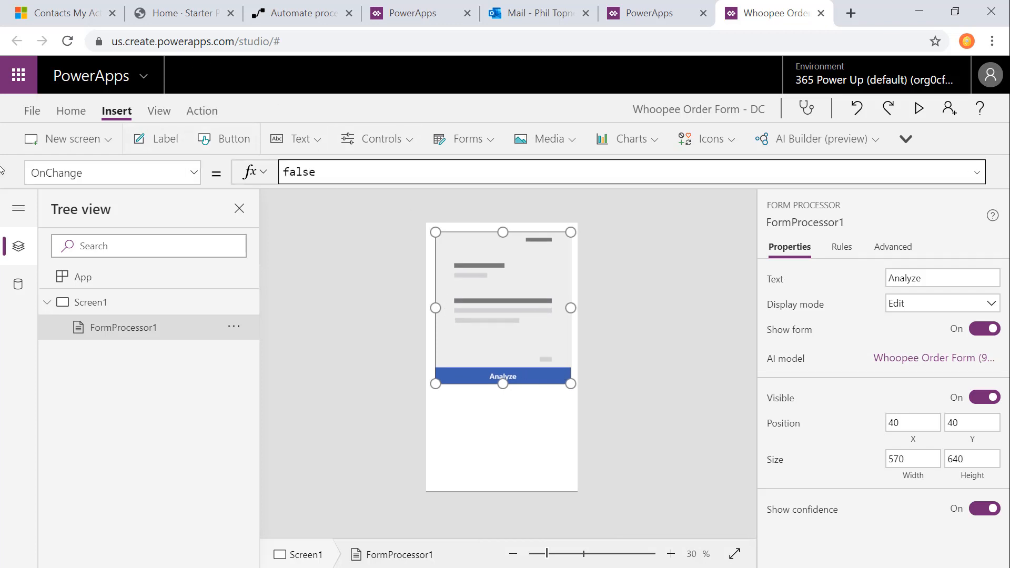
pyautogui.doubleClick(303, 171)
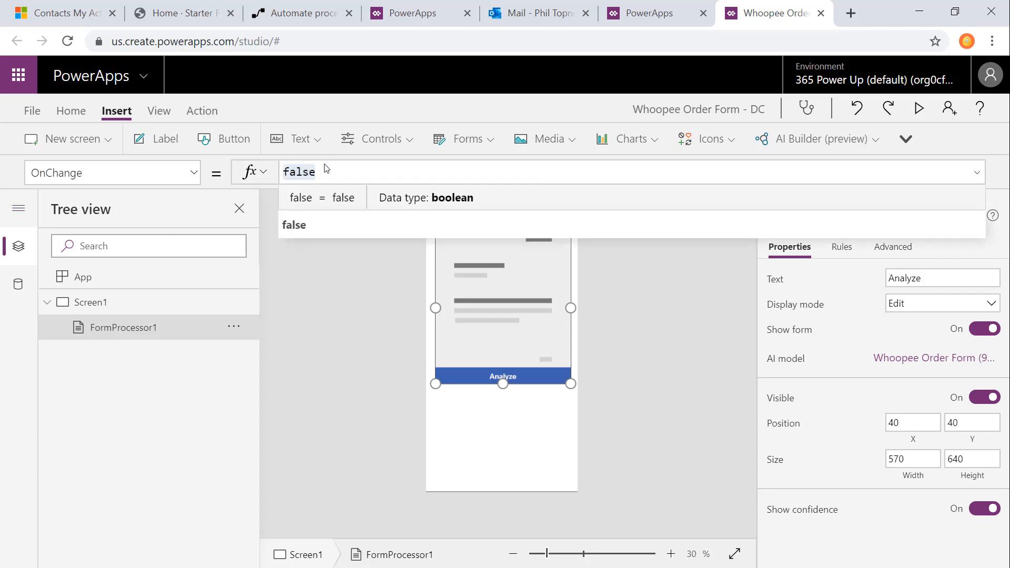
pyautogui.write('formpro')
pyautogui.press('Tab')
pyautogui.write('.F')
pyautogui.press('Tab')
pyautogui.write('.f')
pyautogui.press('Tab')
pyautogui.hotkey('ctrl', 'a')
pyautogui.hotkey('ctrl', 'c')
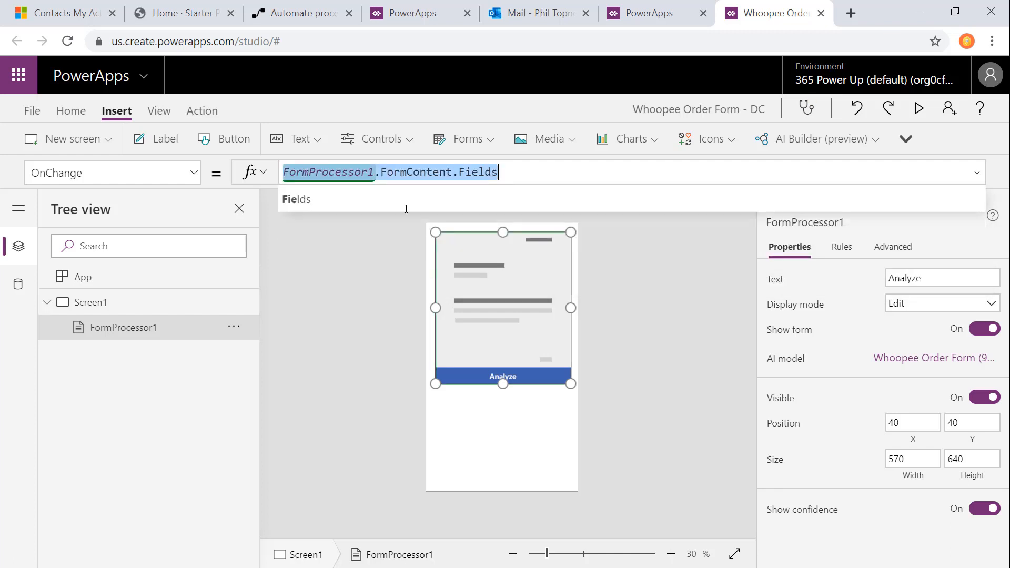
# Step: Replace the OnChange formula with Set(varCurrentForm,FormProcessor1.FormContent.Fields), reusing the copied expression
pyautogui.press('BackSpace')
pyautogui.write('Set(var')
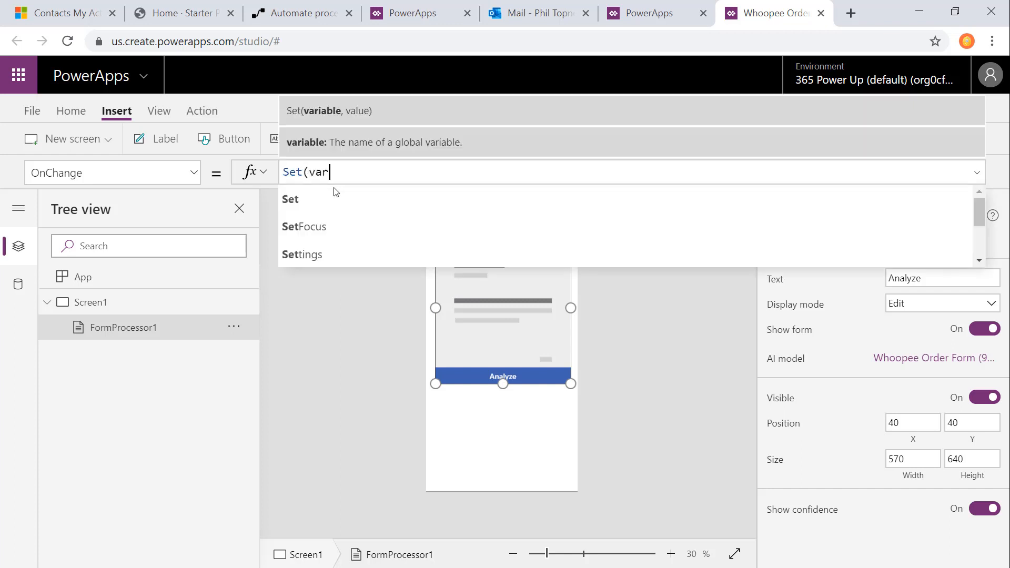
pyautogui.write('CurrentForm,')
pyautogui.hotkey('ctrl', 'v')
pyautogui.write(')')
pyautogui.click(576, 409)
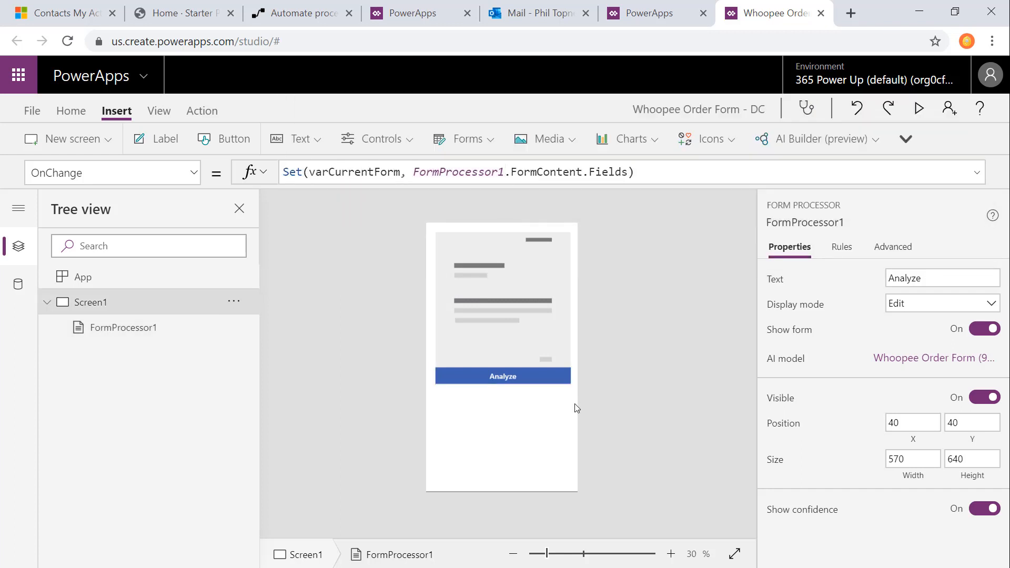
# Step: Analyze a sample Whoopee order form image with the form processor on Screen1
pyautogui.click(504, 377)
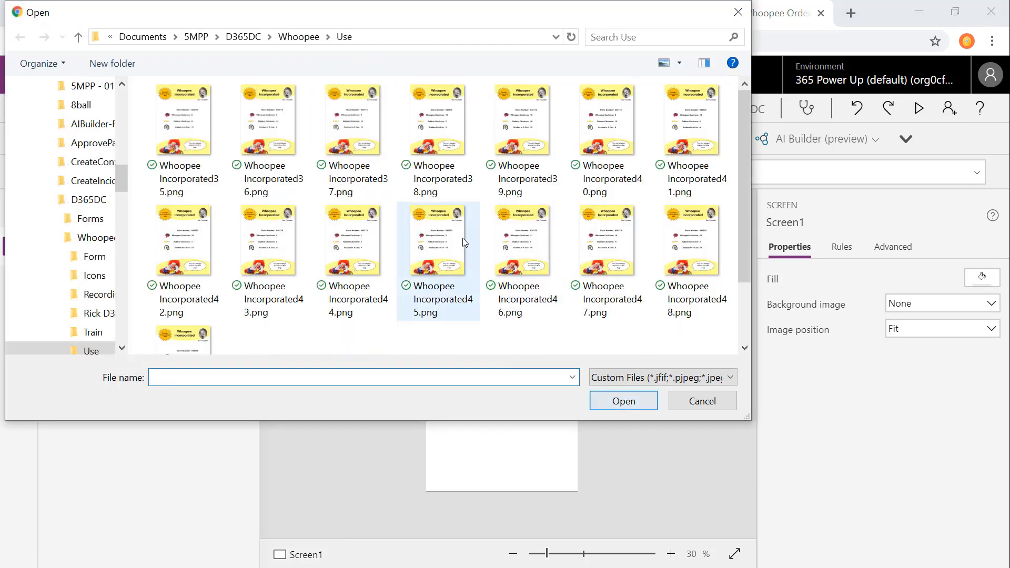
pyautogui.click(437, 247)
pyautogui.click(608, 402)
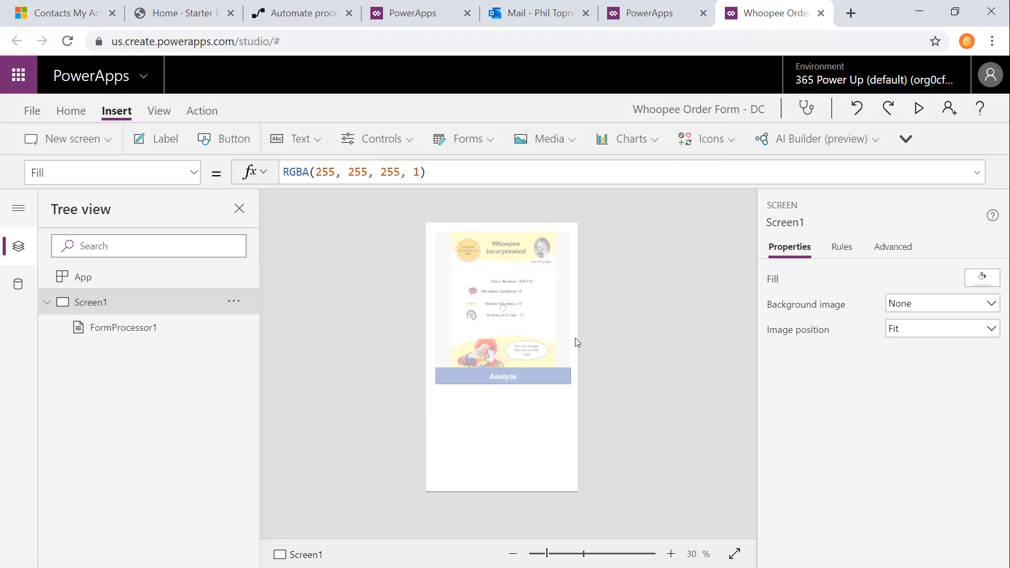
# Step: Inspect the record stored in the global variable varCurrentForm, including all of its form fields, and return to the app
pyautogui.click(165, 115)
pyautogui.click(332, 139)
pyautogui.click(417, 237)
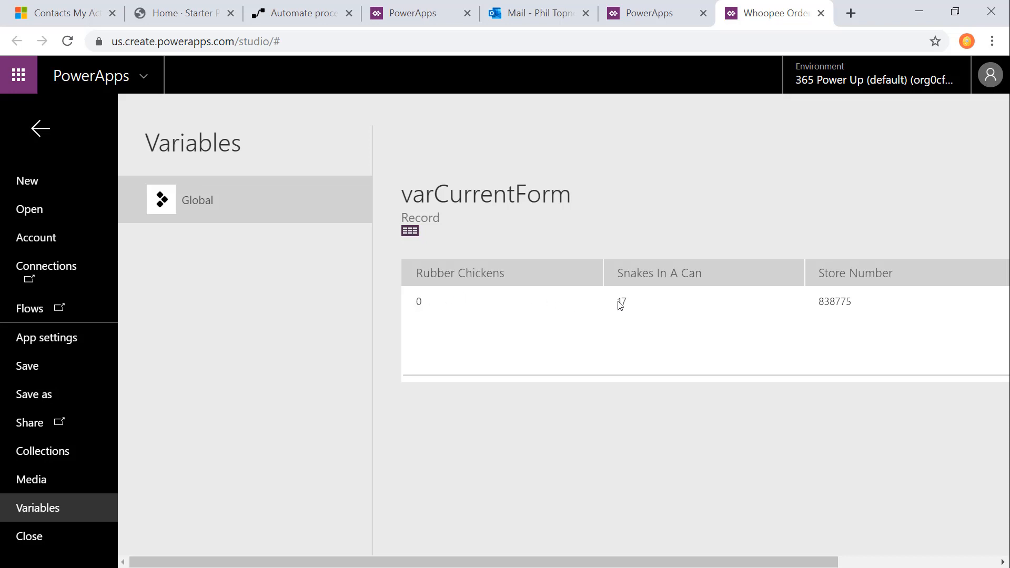
pyautogui.hscroll(4, 766, 521)
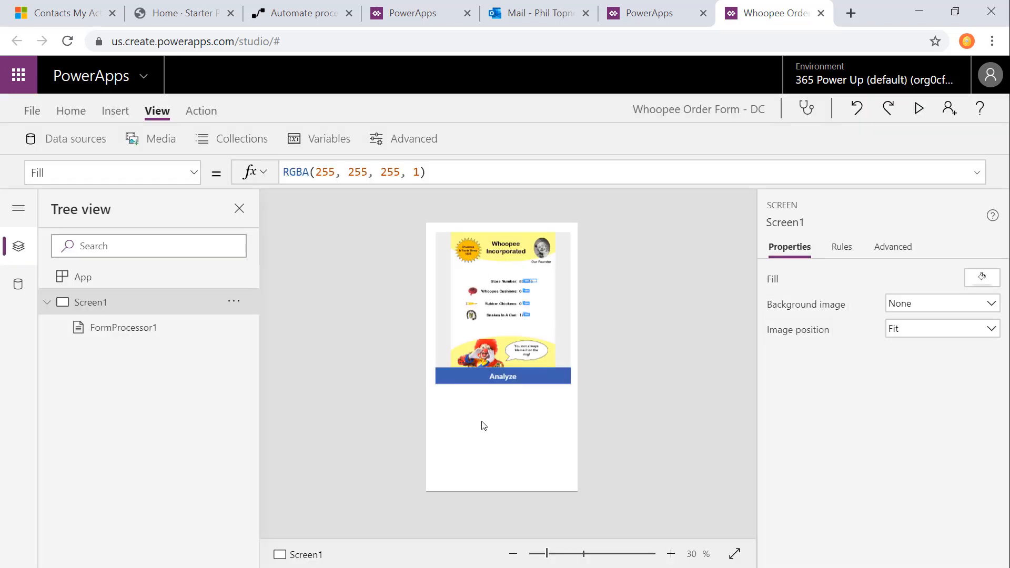
# Step: Insert an image control on Screen1, placed directly beneath the form processor's left edge and resized to 126 by 126
pyautogui.click(107, 114)
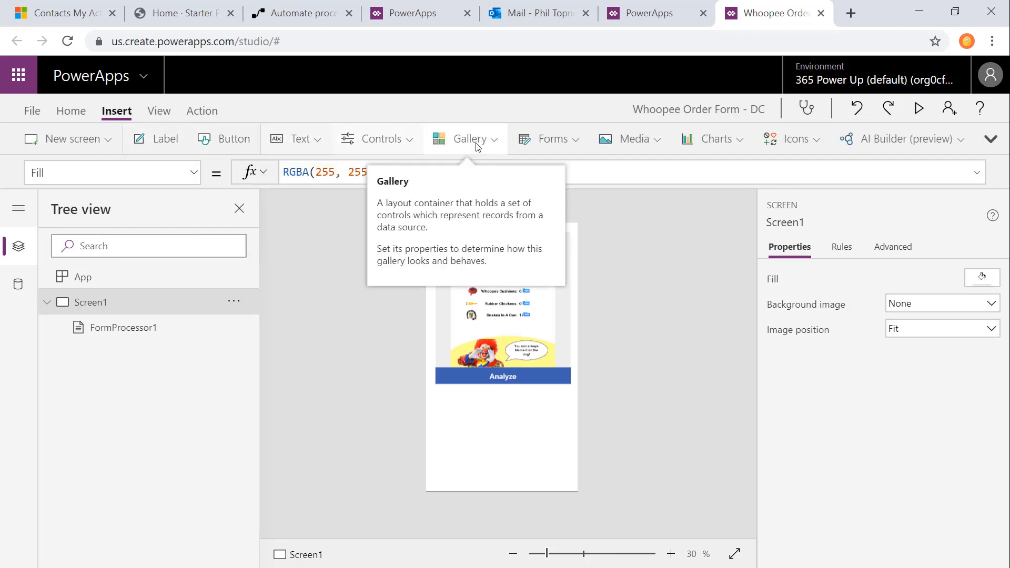
pyautogui.click(630, 138)
pyautogui.click(631, 172)
pyautogui.moveTo(476, 254); pyautogui.dragTo(473, 412)
pyautogui.moveTo(512, 467); pyautogui.dragTo(466, 420)
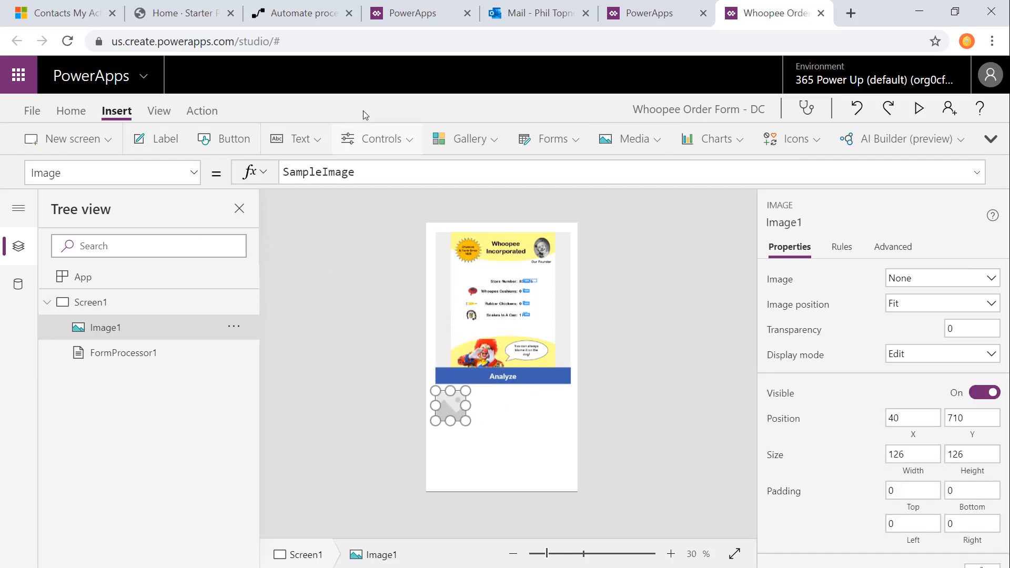
# Step: Insert a text label on Screen1 and fit it directly beneath the new image at about the image's width
pyautogui.click(297, 139)
pyautogui.click(321, 172)
pyautogui.moveTo(546, 241); pyautogui.dragTo(465, 435)
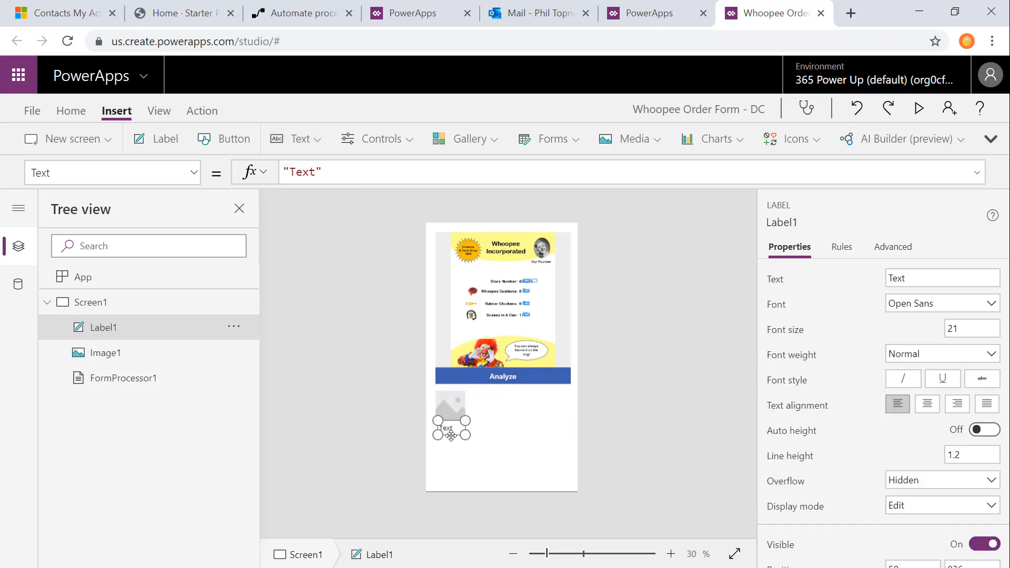
# Step: Upload the three product pictures Chicken, Snake and Whoopee to the app's media library
pyautogui.click(159, 111)
pyautogui.click(157, 142)
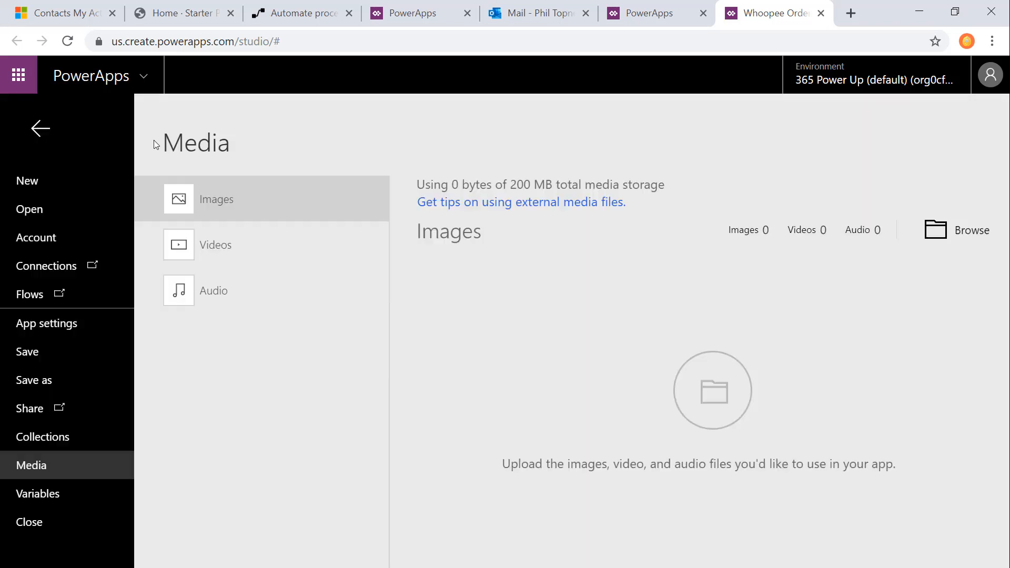
pyautogui.click(933, 240)
pyautogui.click(308, 36)
pyautogui.click(216, 130)
pyautogui.doubleClick(217, 128)
pyautogui.moveTo(133, 80); pyautogui.dragTo(361, 207)
pyautogui.click(639, 398)
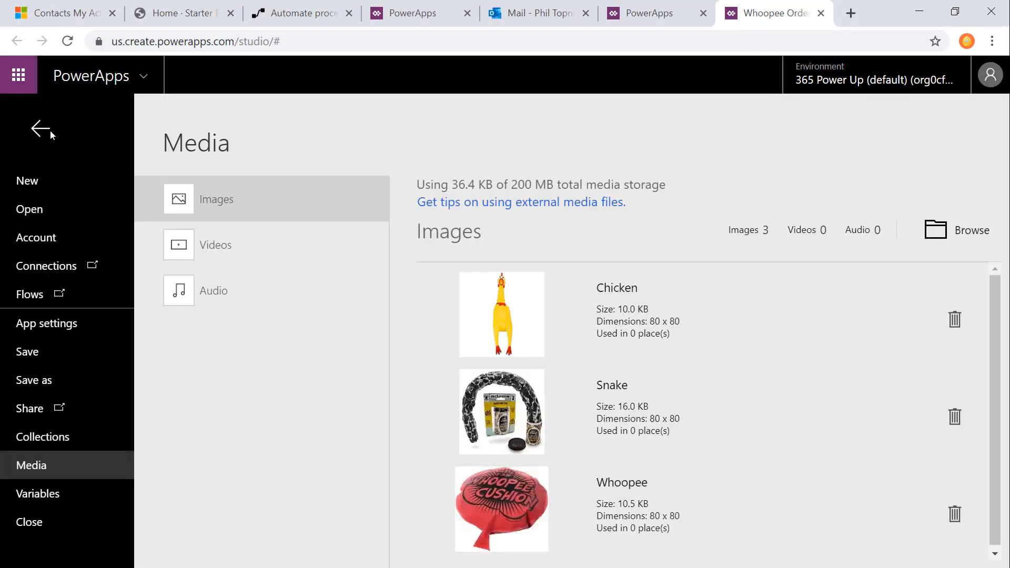
# Step: Return to Screen1 and show the Whoopee picture in the image control
pyautogui.click(50, 132)
pyautogui.click(476, 398)
pyautogui.click(961, 279)
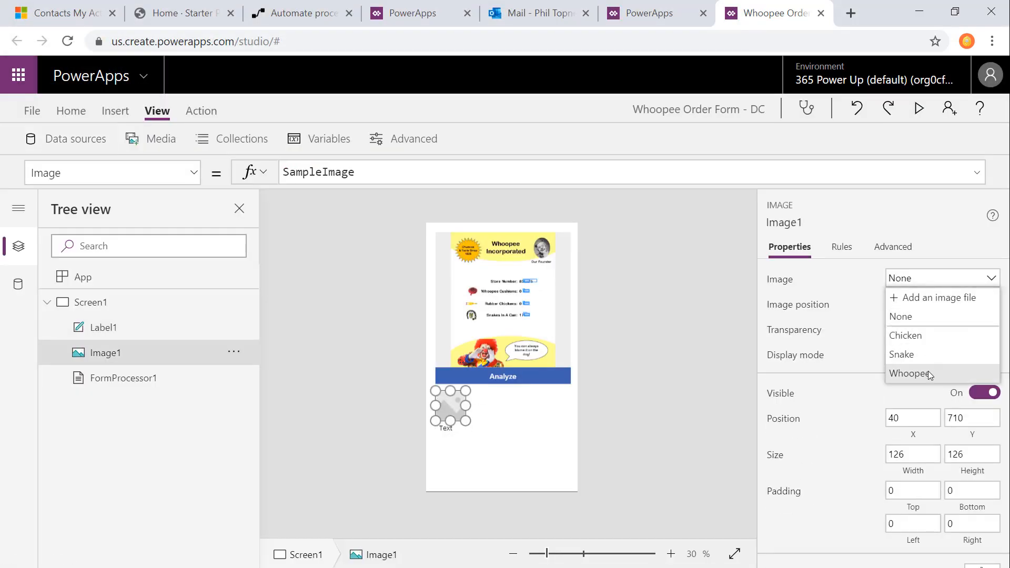
pyautogui.click(930, 374)
# Step: Center the label's text and set its Text formula to varCurrentForm.'Whoopee Cushions'
pyautogui.click(445, 429)
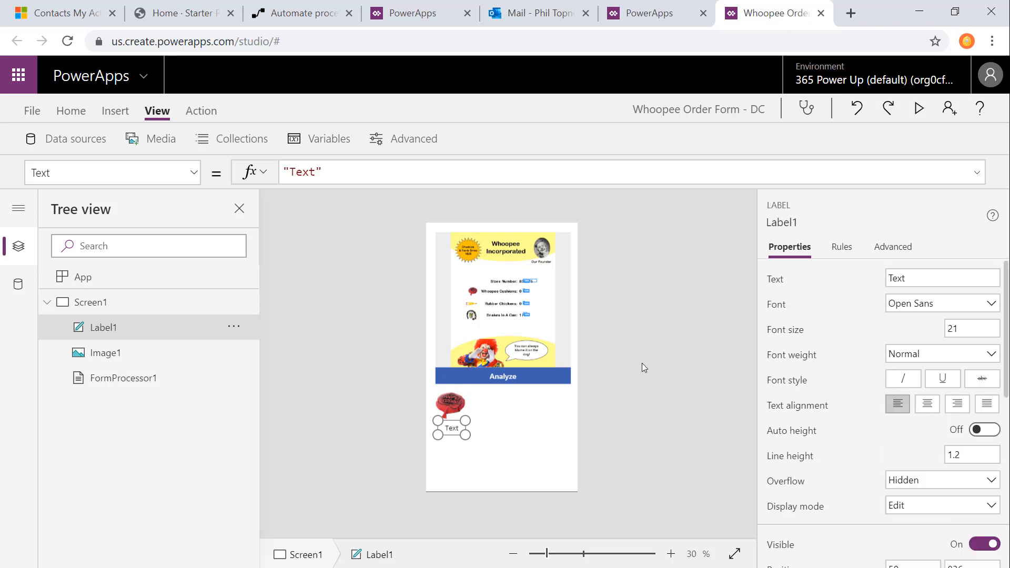
pyautogui.moveTo(325, 173); pyautogui.dragTo(233, 179)
pyautogui.write('varCurrentForm.')
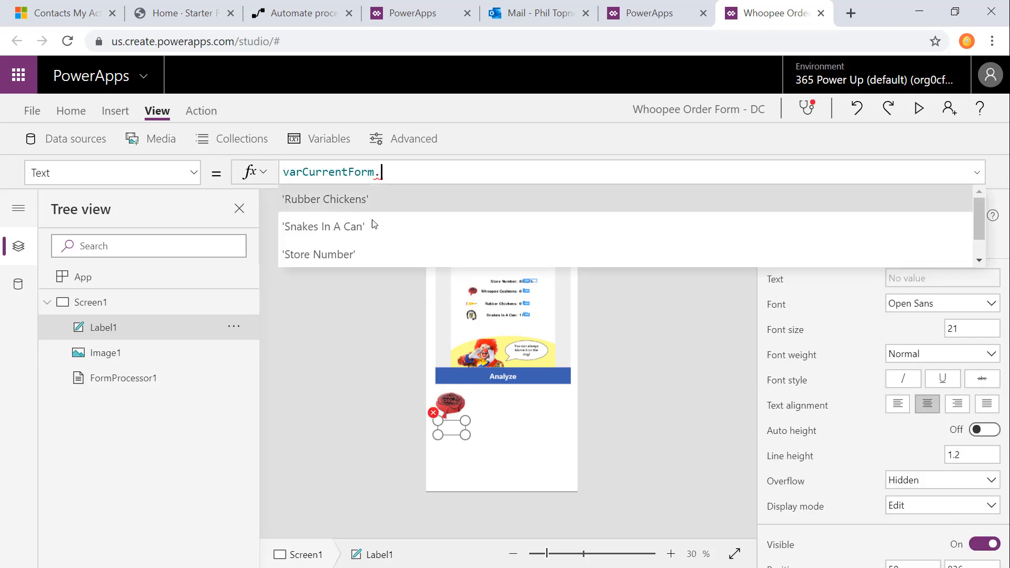
pyautogui.scroll(-1, 395, 242)
pyautogui.click(356, 260)
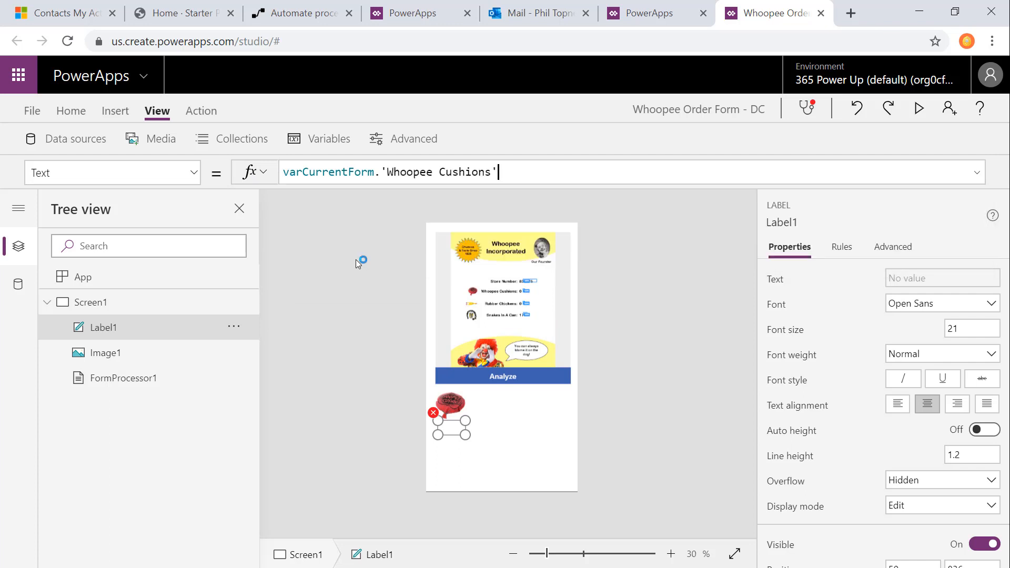
# Step: Duplicate the Whoopee image together with its label twice and arrange the three pairs in a row beneath the form processor
pyautogui.click(484, 419)
pyautogui.click(453, 413)
pyautogui.keyDown('shift'); pyautogui.click(451, 431); pyautogui.keyUp('shift')
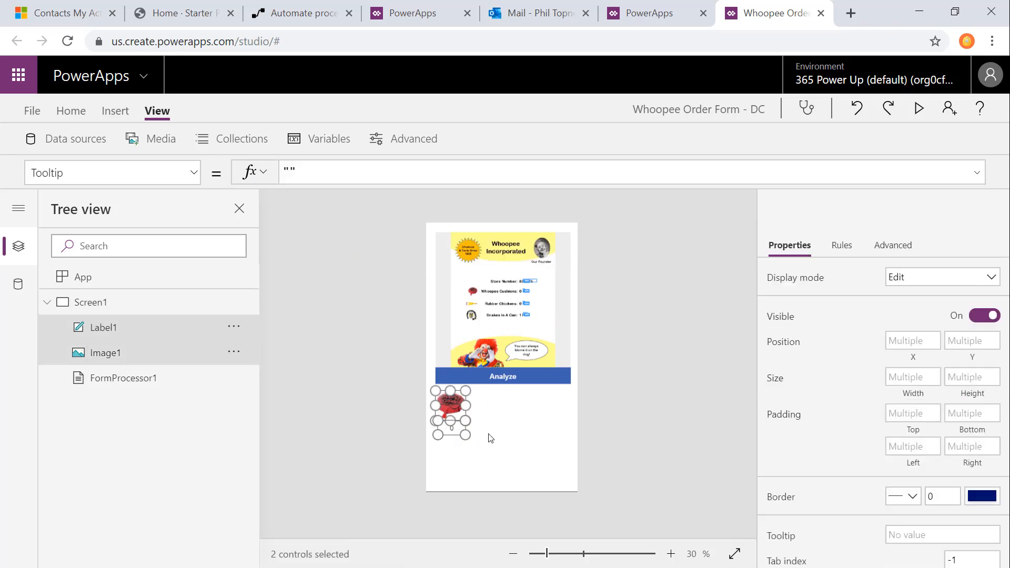
pyautogui.hotkey('ctrl', 'c')
pyautogui.hotkey('ctrl', 'v')
pyautogui.moveTo(477, 284); pyautogui.dragTo(510, 414)
pyautogui.hotkey('ctrl', 'v')
pyautogui.moveTo(450, 249); pyautogui.dragTo(557, 405)
# Step: Show the Chicken picture in the middle image and bind the label beneath it to the Rubber Chickens field of varCurrentForm
pyautogui.click(509, 406)
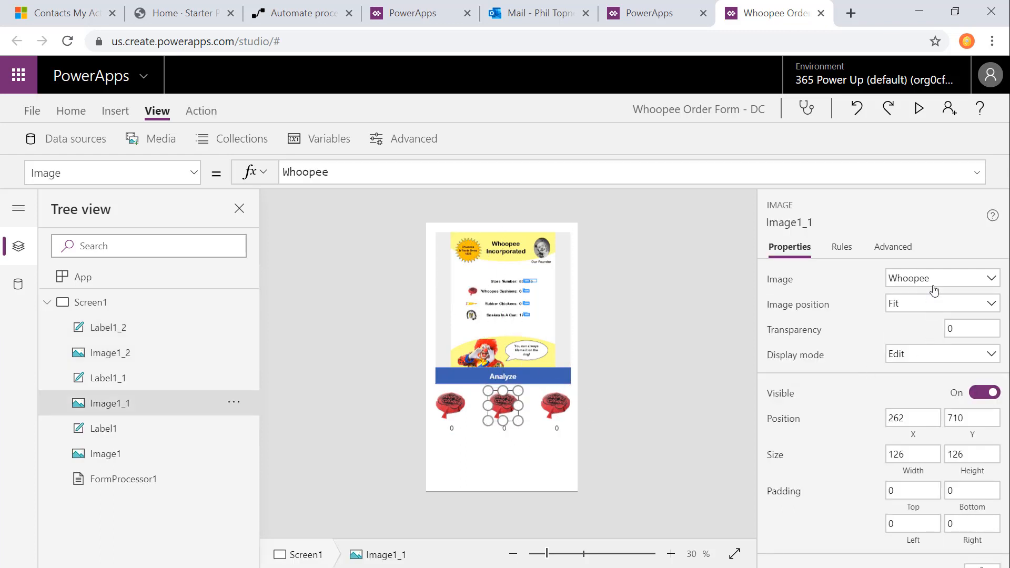
pyautogui.click(933, 279)
pyautogui.click(905, 341)
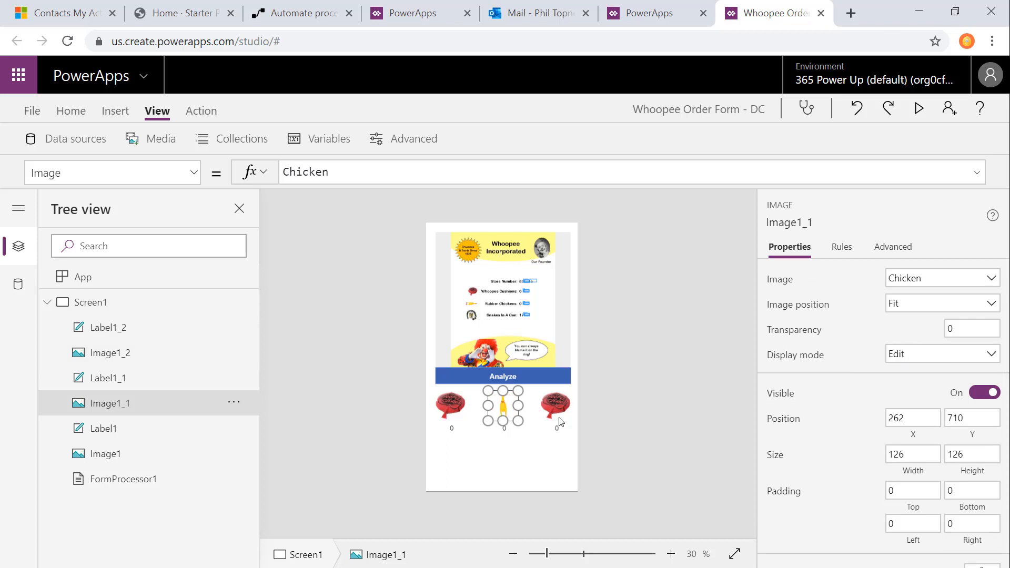
pyautogui.click(507, 429)
pyautogui.moveTo(387, 172); pyautogui.dragTo(526, 177)
pyautogui.press('BackSpace')
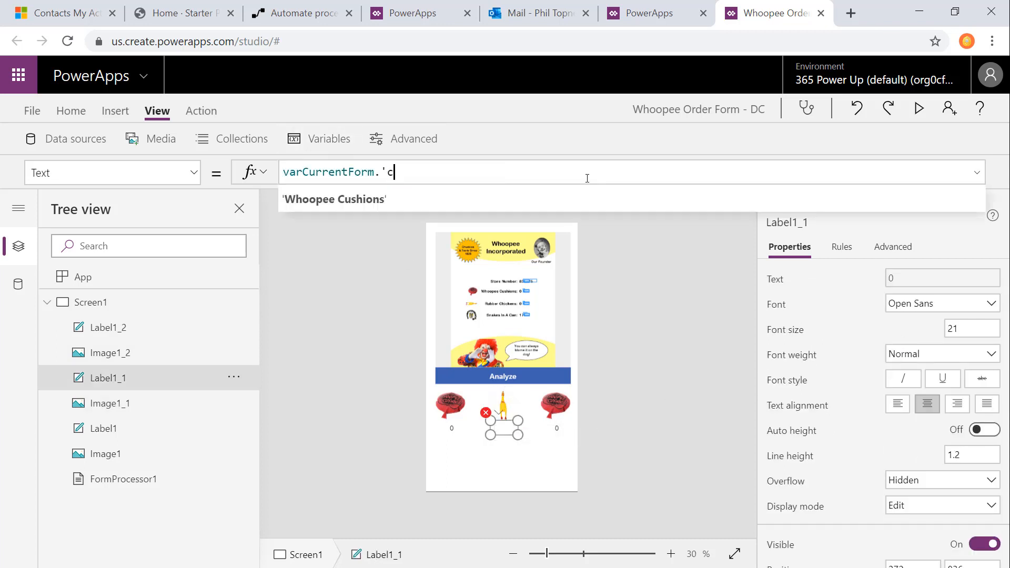
pyautogui.click(412, 203)
# Step: Show the Snake picture in the third image and set the label beneath it to varCurrentForm.'Snakes In A Can'
pyautogui.click(552, 411)
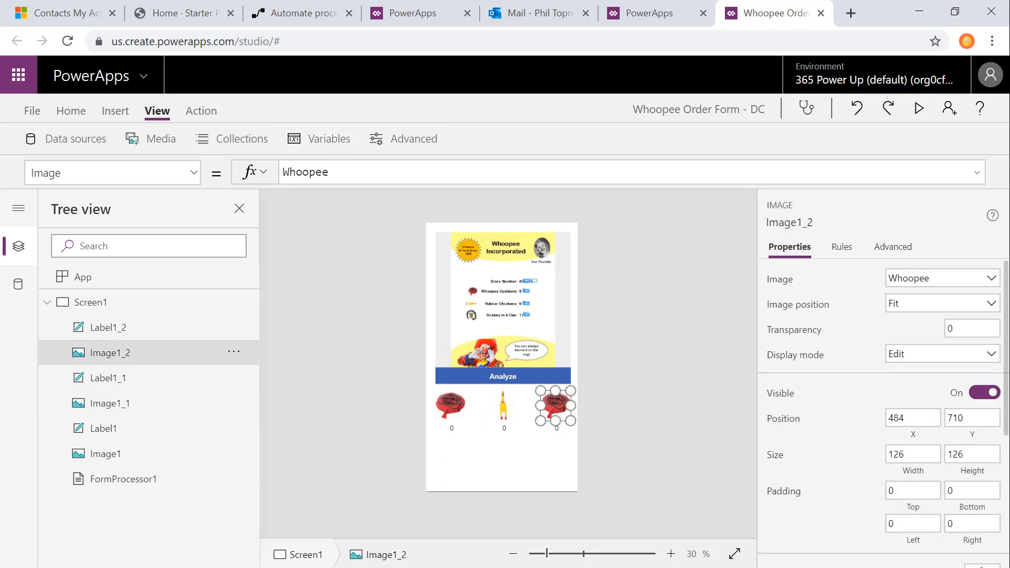
pyautogui.click(938, 279)
pyautogui.click(902, 352)
pyautogui.click(554, 427)
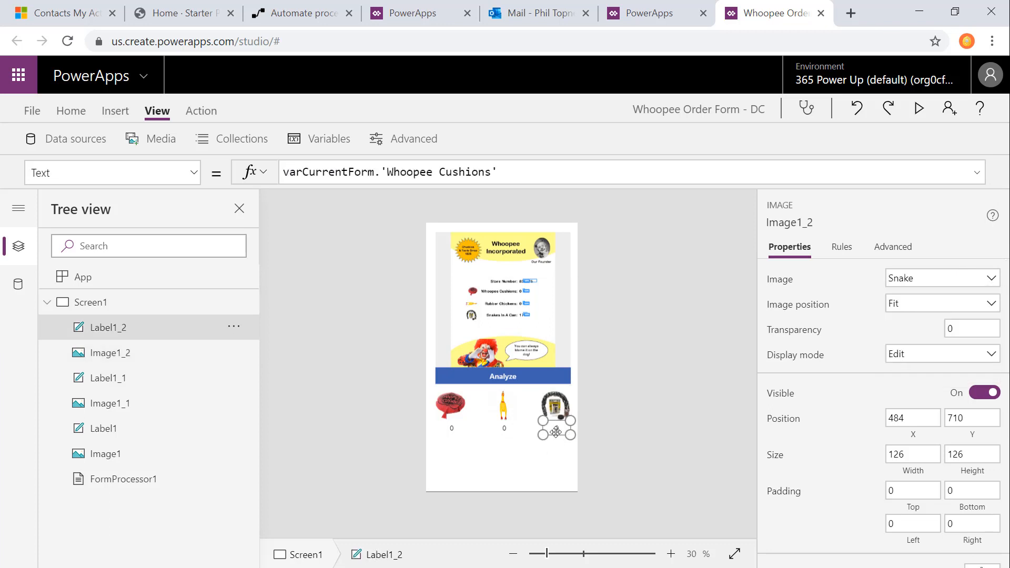
pyautogui.moveTo(395, 172); pyautogui.dragTo(503, 173)
pyautogui.write('s')
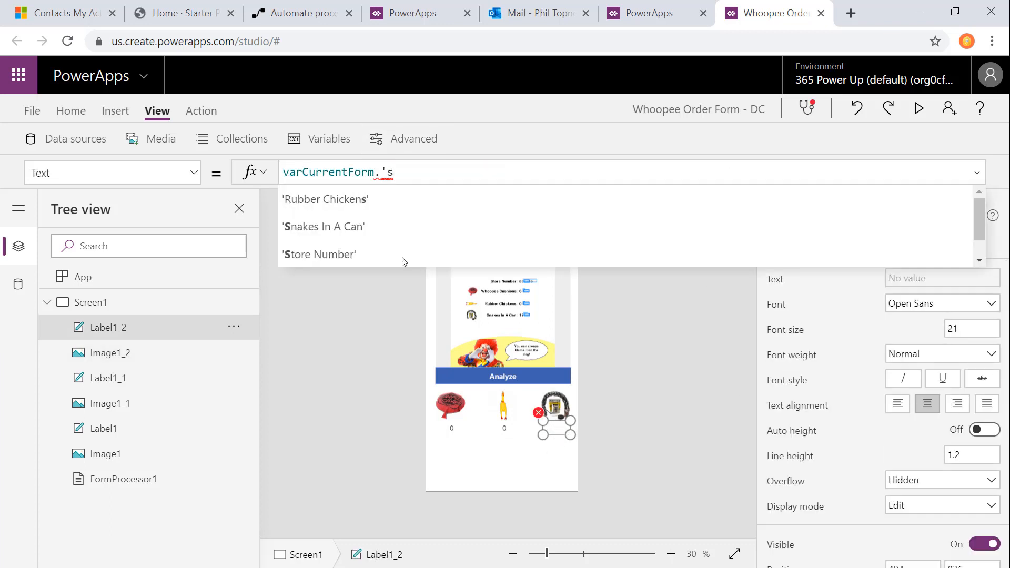
pyautogui.click(377, 226)
pyautogui.click(632, 500)
# Step: Duplicate the snake quantity label, place a wider copy beneath the product row and left-align its text
pyautogui.click(555, 430)
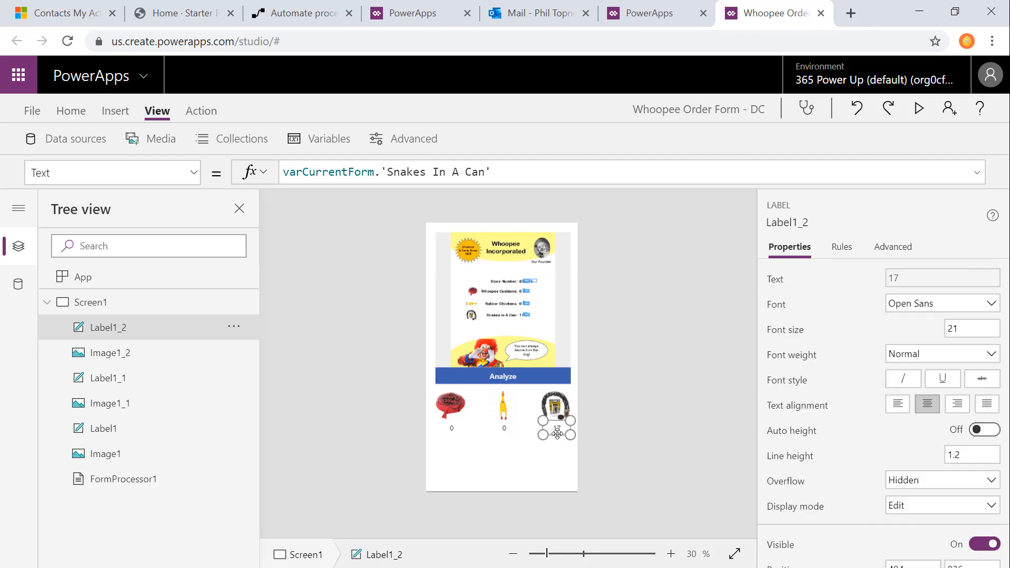
pyautogui.hotkey('ctrl', 'c')
pyautogui.hotkey('ctrl', 'v')
pyautogui.moveTo(462, 249); pyautogui.dragTo(509, 451)
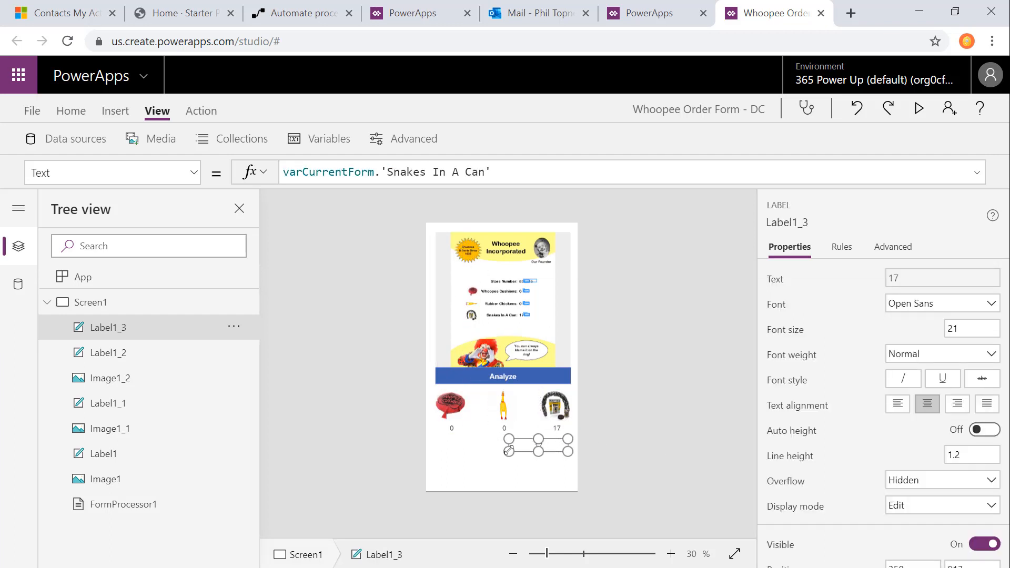
pyautogui.click(898, 405)
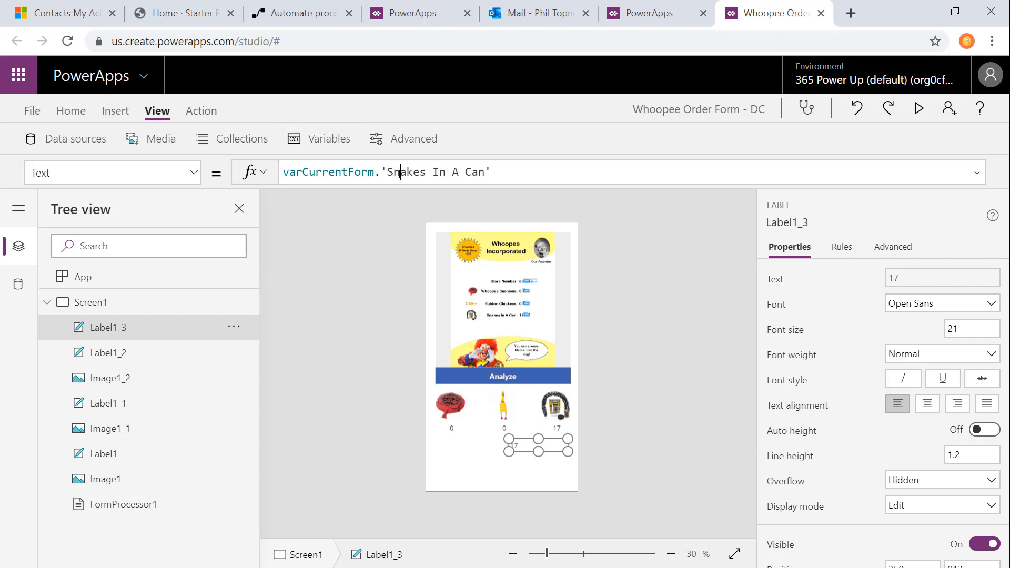
# Step: Set the duplicated label's Text formula to varCurrentForm.'Store Number'
pyautogui.moveTo(399, 174); pyautogui.dragTo(677, 165)
pyautogui.press('BackSpace')
pyautogui.click(429, 260)
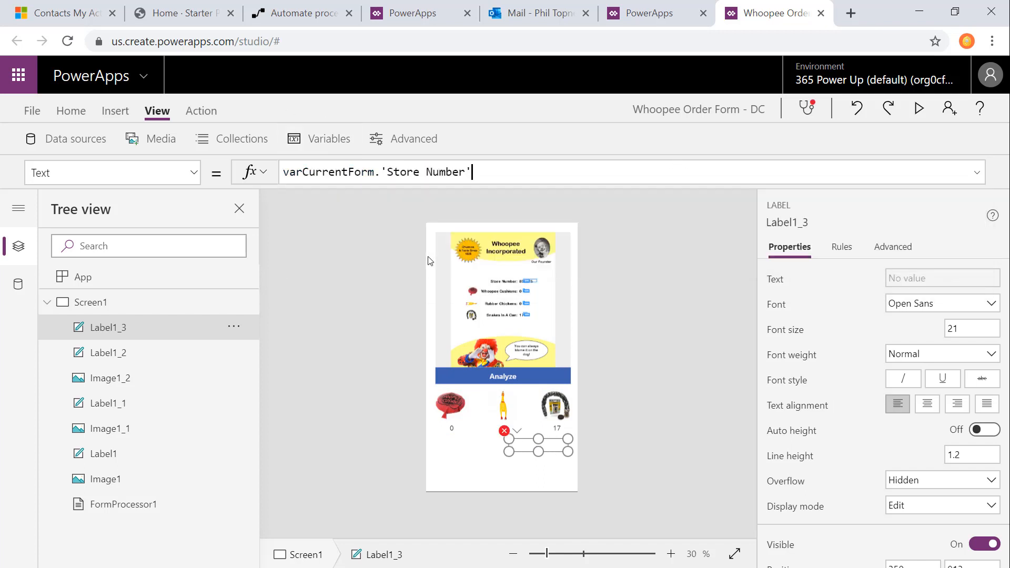
# Step: Insert another text label just left of the store number value and set its text to "Store Number: "
pyautogui.click(116, 110)
pyautogui.click(325, 138)
pyautogui.click(308, 172)
pyautogui.moveTo(491, 241); pyautogui.dragTo(493, 443)
pyautogui.moveTo(562, 454); pyautogui.dragTo(502, 452)
pyautogui.doubleClick(444, 446)
pyautogui.write('Store NUmbe')
pyautogui.press('BackSpace')
pyautogui.press('BackSpace')
pyautogui.press('BackSpace')
pyautogui.press('BackSpace')
pyautogui.write('umber:')
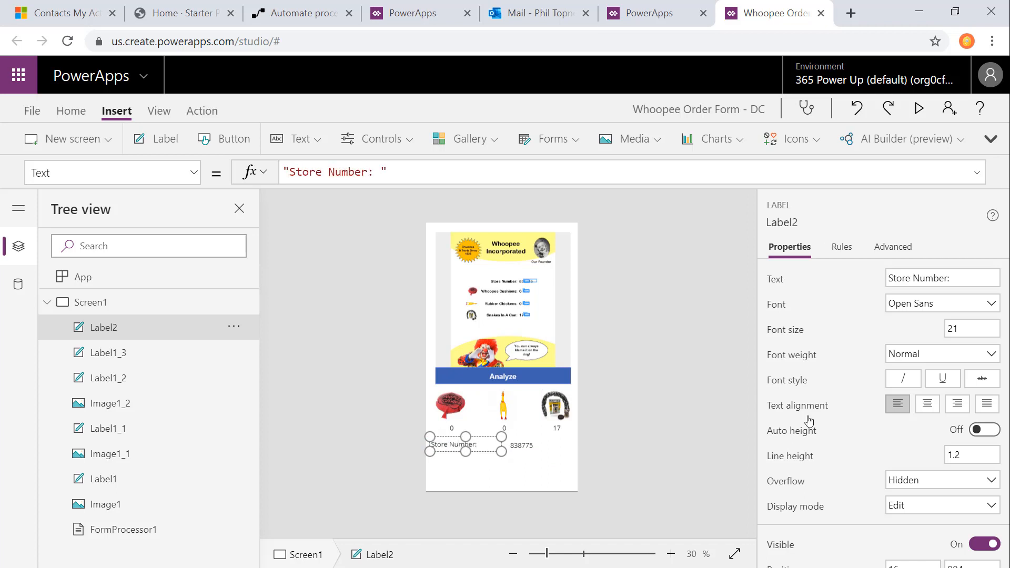
# Step: Right-align the "Store Number:" label and make its text bold
pyautogui.click(958, 405)
pyautogui.hotkey('ctrl', 'b')
pyautogui.hotkey('ctrl', 'b')
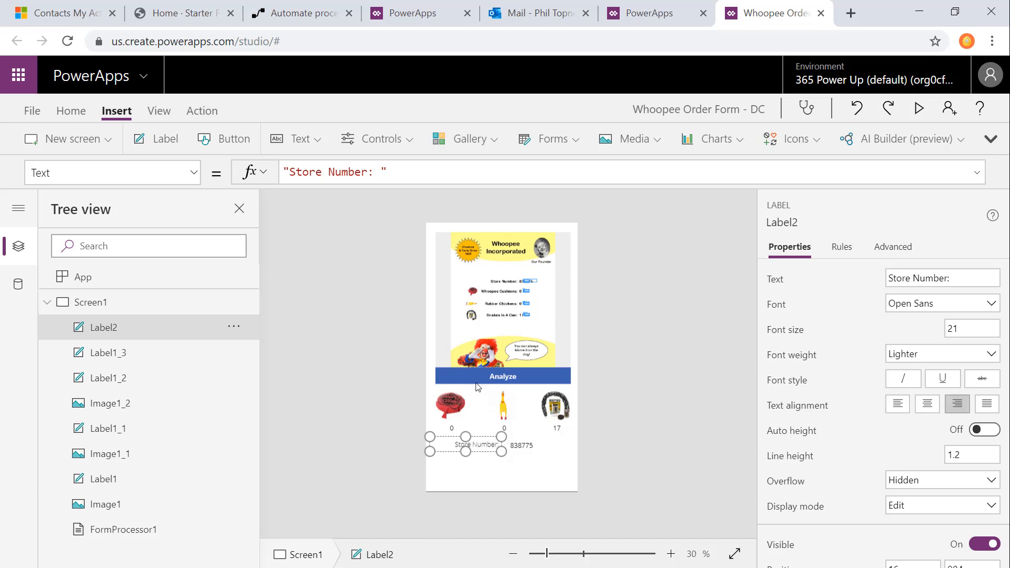
pyautogui.click(621, 430)
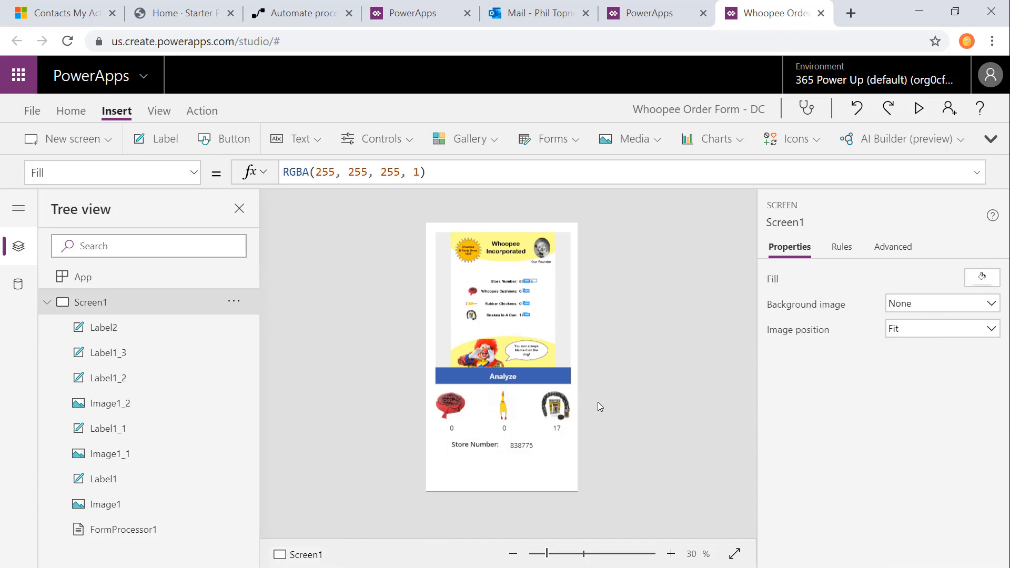
# Step: Switch to Microsoft Flow and open the Whoopee Order Data-Flow for editing
pyautogui.click(310, 13)
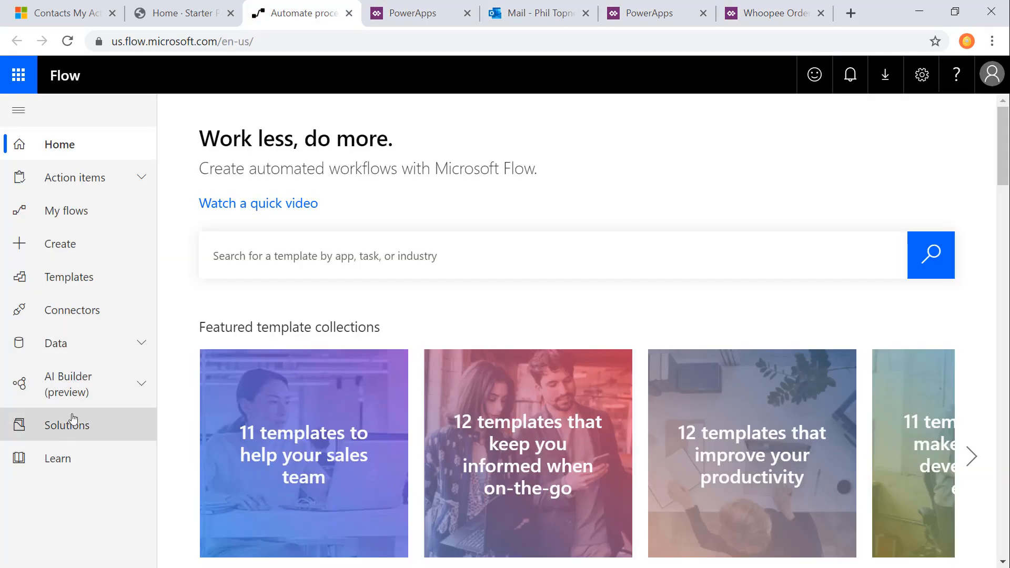
pyautogui.click(65, 211)
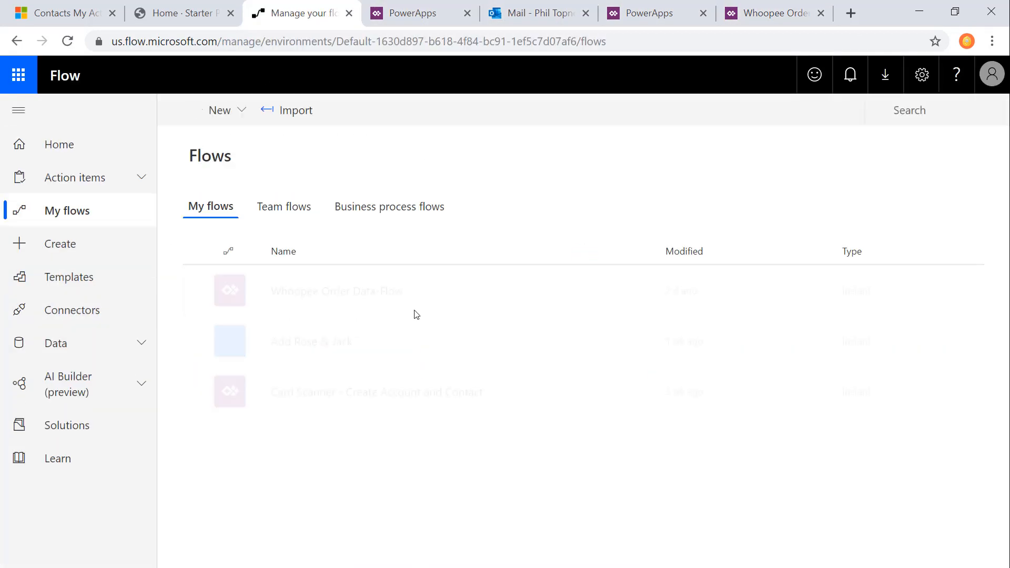
pyautogui.click(575, 291)
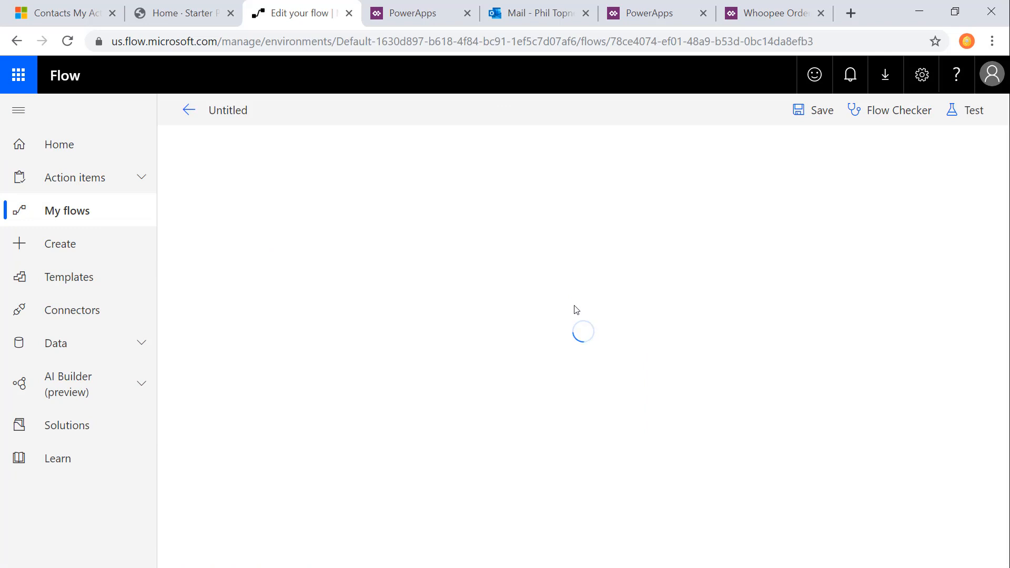
# Step: Examine the flow's PowerApps trigger and the StoreNumber action, including its advanced options and filter query
pyautogui.click(531, 160)
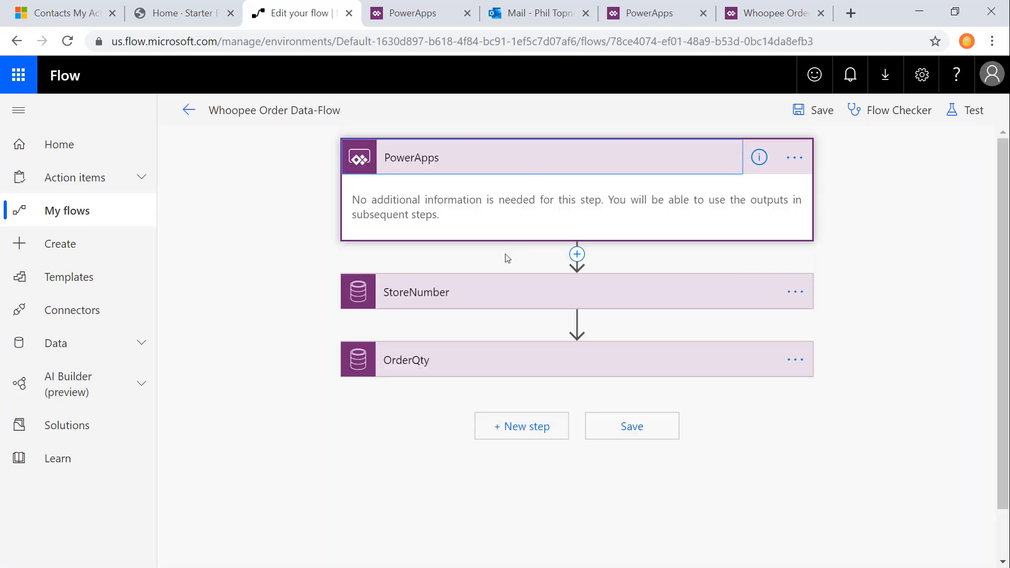
pyautogui.click(493, 301)
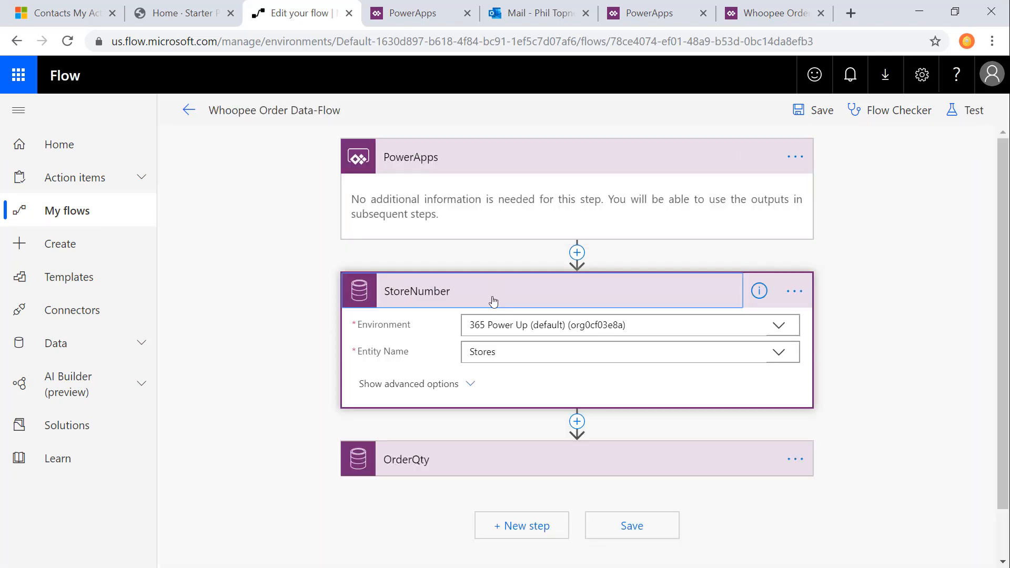
pyautogui.click(433, 386)
pyautogui.scroll(-2, 570, 376)
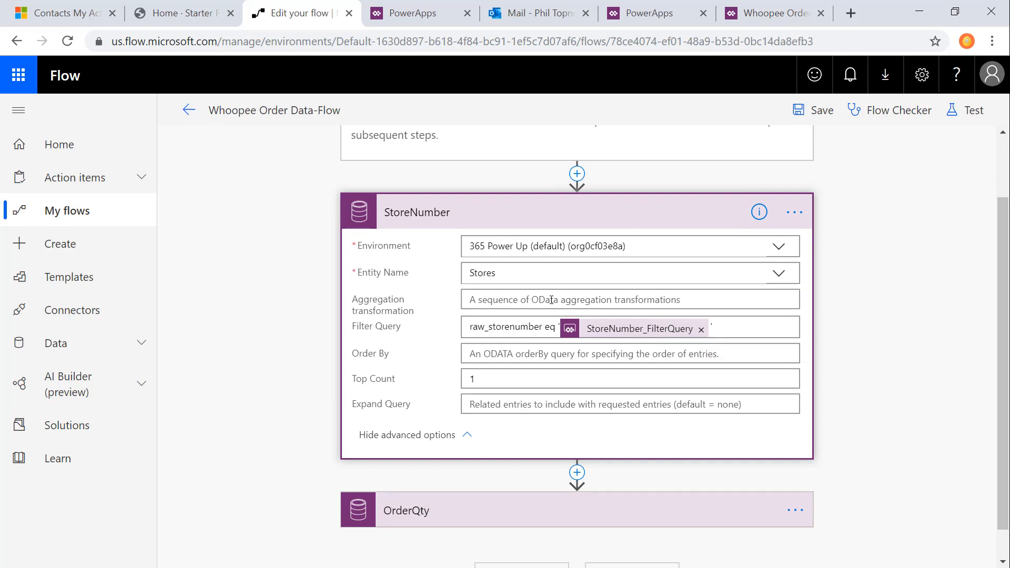
pyautogui.scroll(-1, 450, 470)
# Step: Examine the OrderQty action's entity, account, store and product quantity fields in the Whoopee Order Data-Flow
pyautogui.click(471, 483)
pyautogui.scroll(-3, 471, 483)
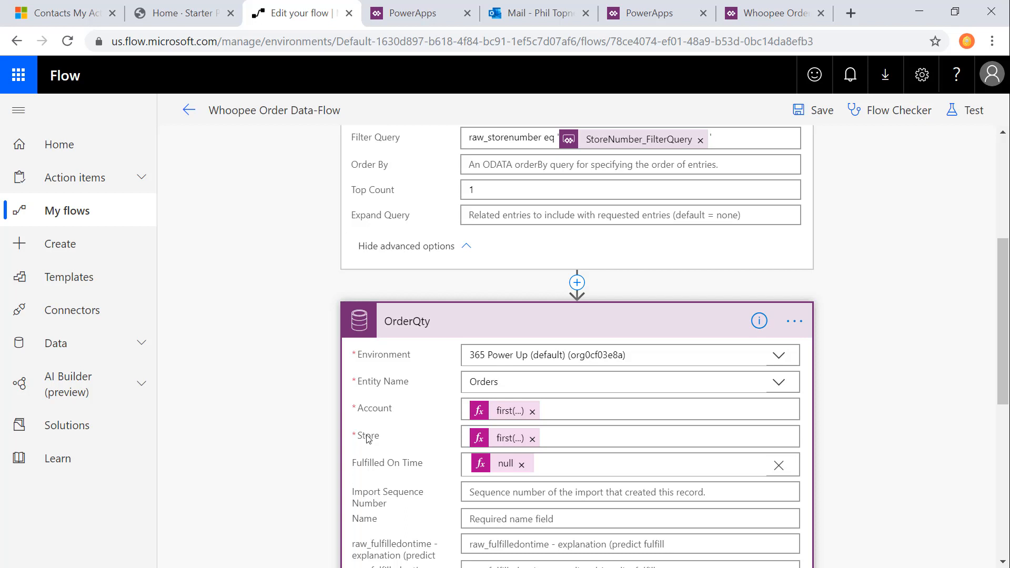
pyautogui.scroll(-3, 370, 438)
pyautogui.scroll(-3, 372, 439)
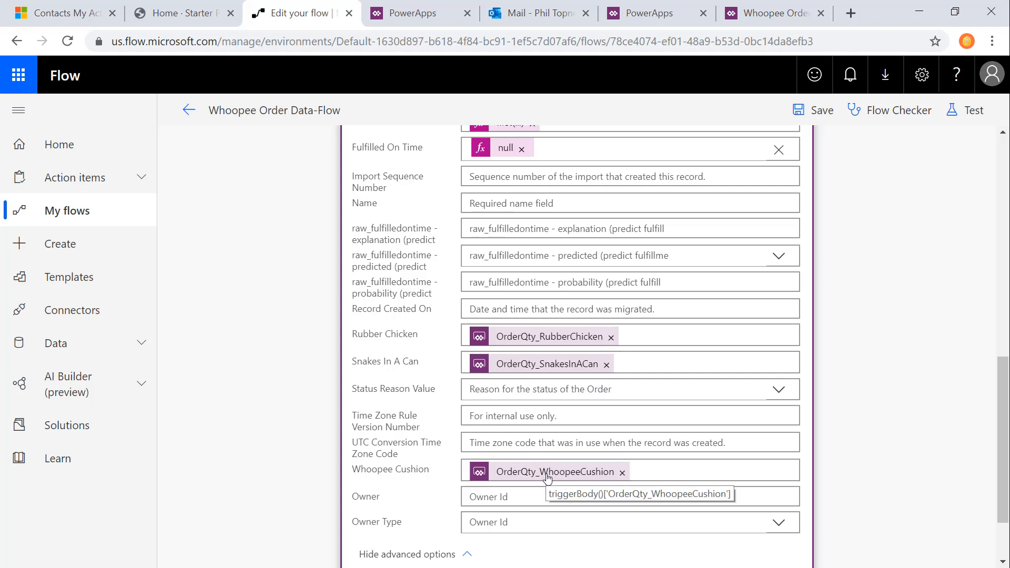
pyautogui.scroll(3, 547, 477)
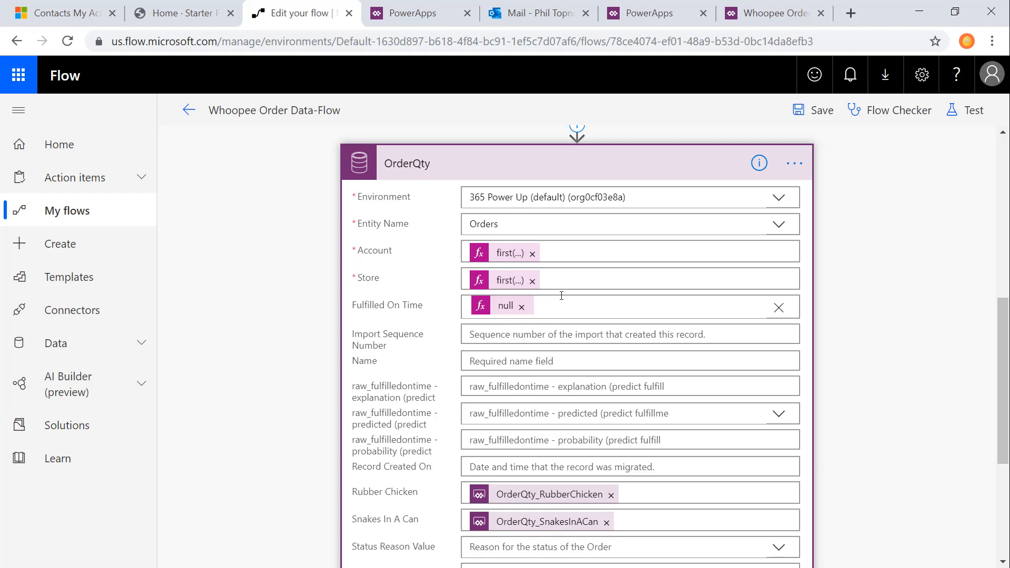
pyautogui.scroll(7, 486, 323)
pyautogui.scroll(-7, 489, 322)
pyautogui.scroll(8, 489, 322)
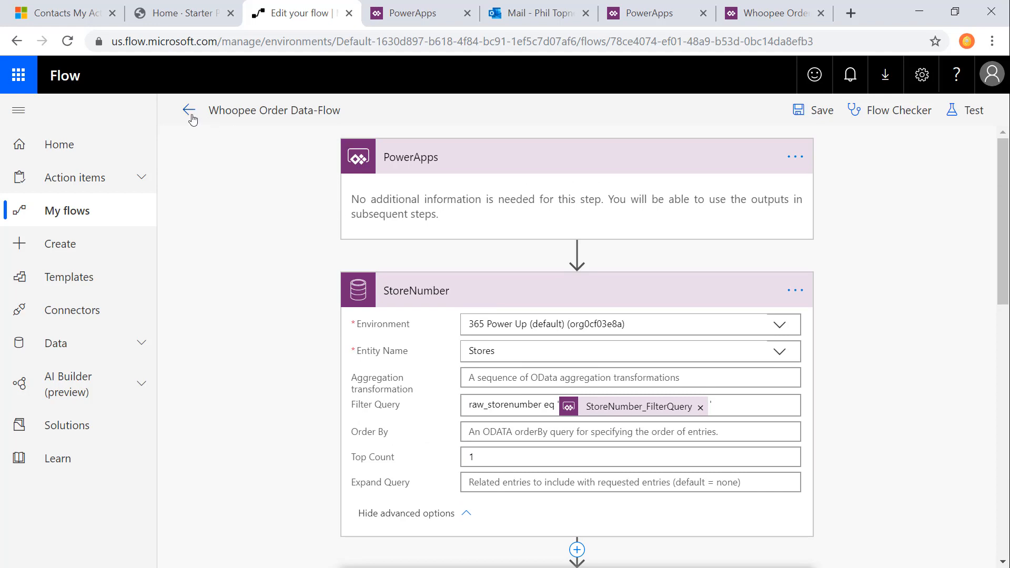
# Step: Leave the flow editor and switch back to the Whoopee Order Form - DC app in PowerApps
pyautogui.click(190, 111)
pyautogui.click(582, 178)
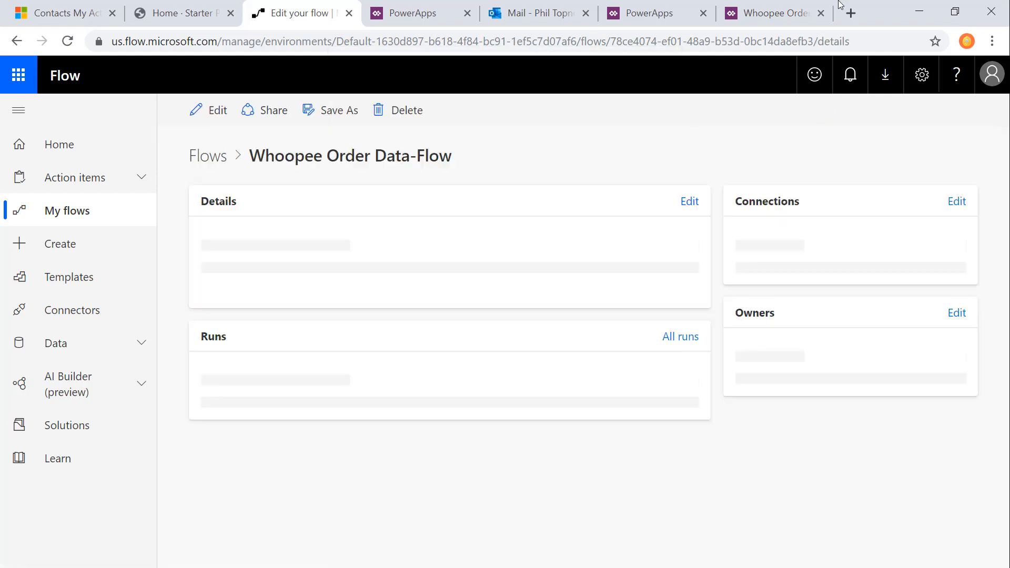
pyautogui.click(769, 13)
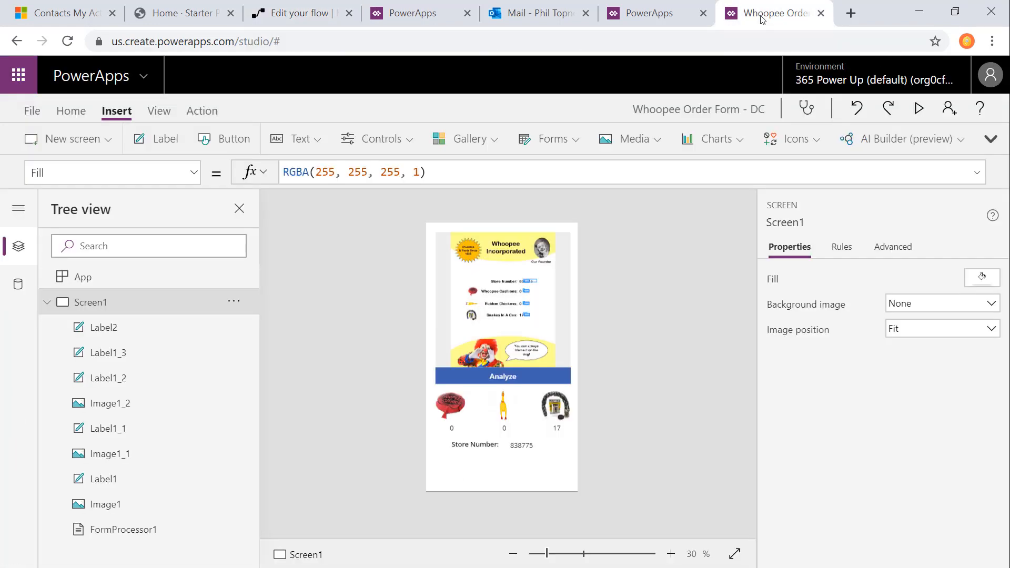
# Step: Add a button below the store number and set its text to Place Order
pyautogui.click(223, 139)
pyautogui.moveTo(483, 241); pyautogui.dragTo(506, 472)
pyautogui.click(917, 276)
pyautogui.write('Place Order')
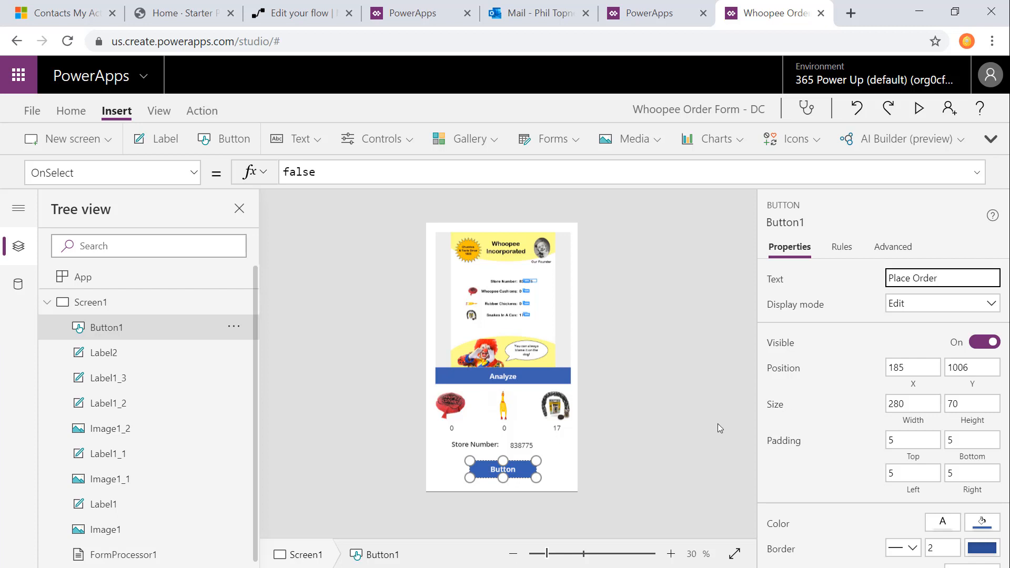
# Step: Attach the Whoopee Order Data-Flow to the Place Order button's OnSelect action
pyautogui.click(518, 474)
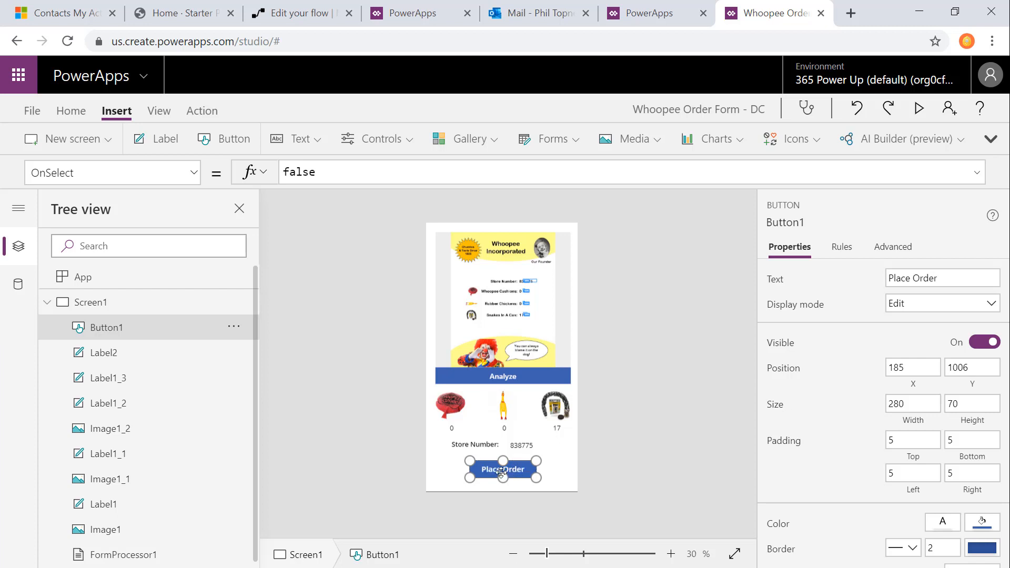
pyautogui.click(208, 112)
pyautogui.click(390, 140)
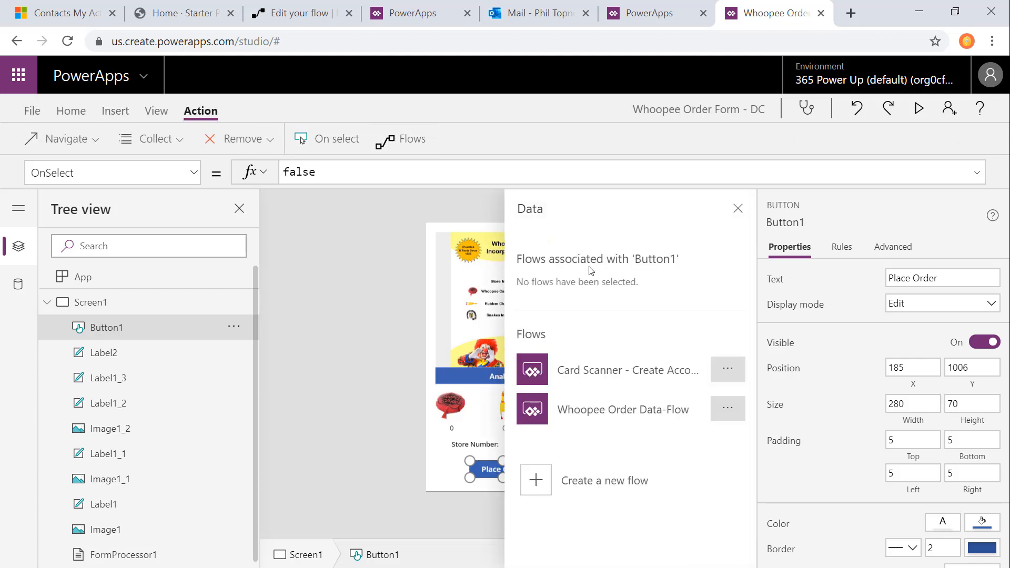
pyautogui.click(605, 410)
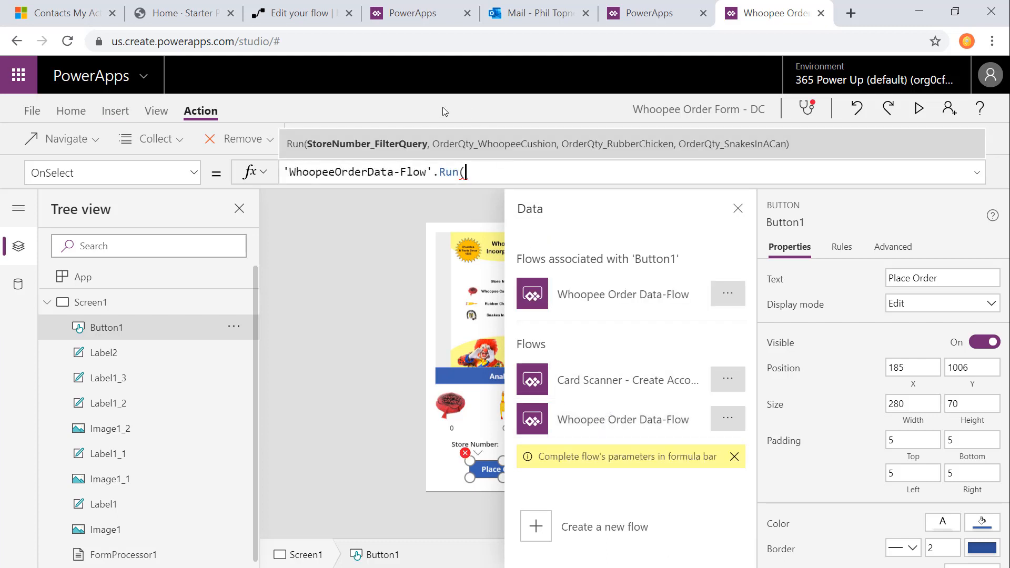
# Step: Enter varCurrentForm.'Store Number' as the first argument of the flow's Run call
pyautogui.write('varCurrentForm')
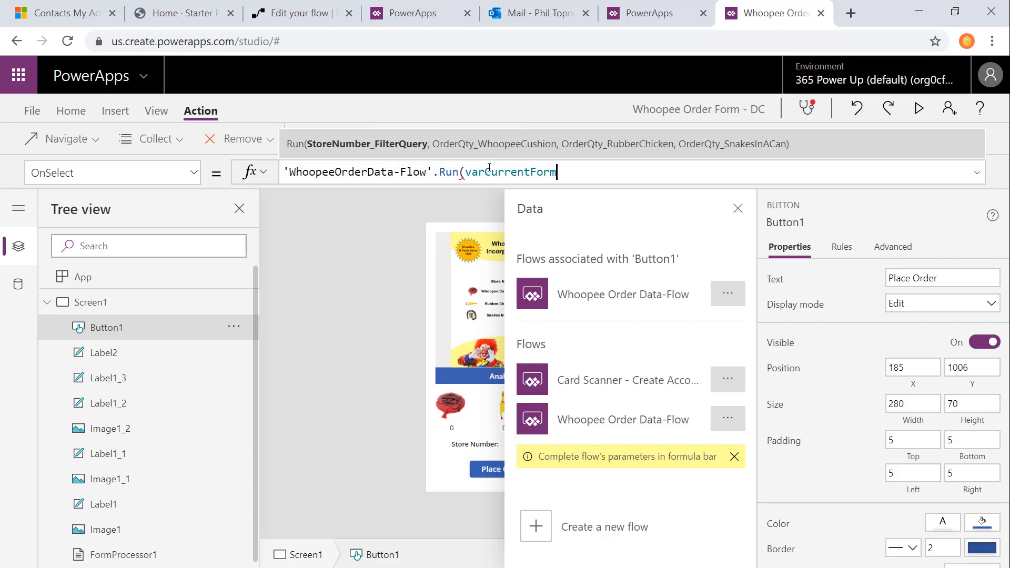
pyautogui.doubleClick(490, 171)
pyautogui.press('Right')
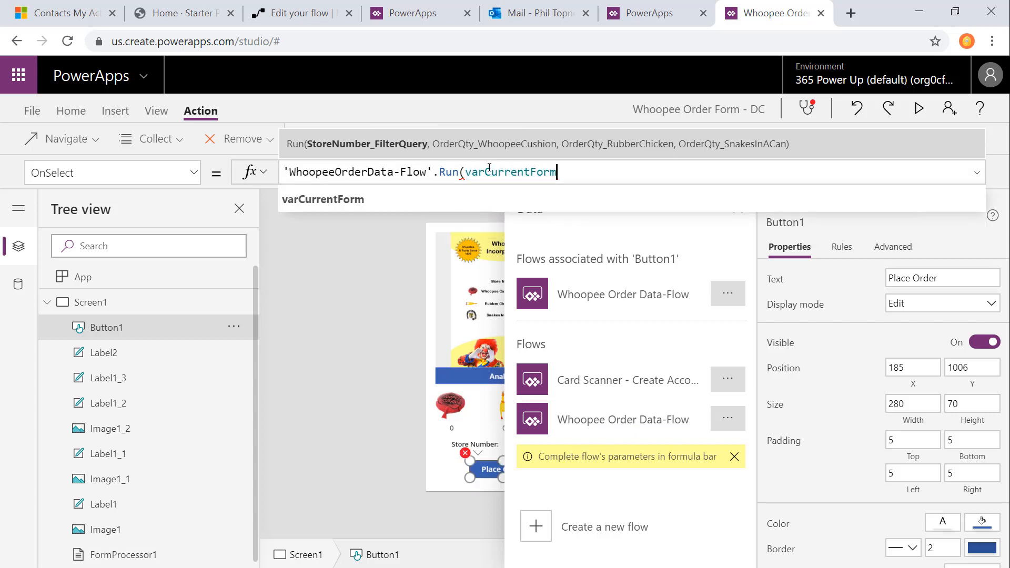
pyautogui.write('.')
pyautogui.press('Down')
pyautogui.press('Down')
pyautogui.press('Tab')
# Step: Add varCurrentForm.'Whoopee Cushions' as the second argument of the Run call
pyautogui.write(',varCurrentForm')
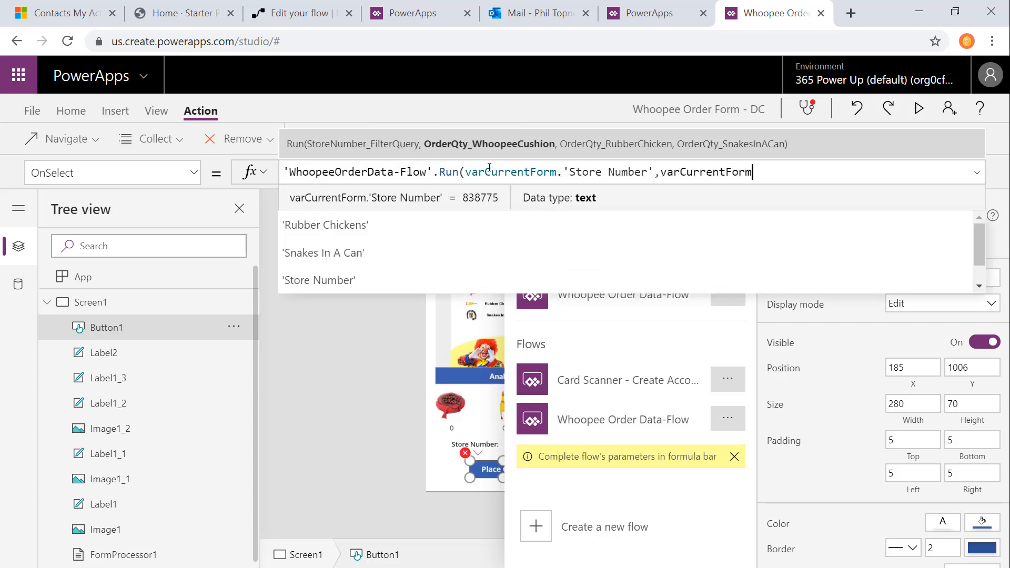
pyautogui.write('.')
pyautogui.press('Down')
pyautogui.press('Down')
pyautogui.press('Down')
pyautogui.press('Tab')
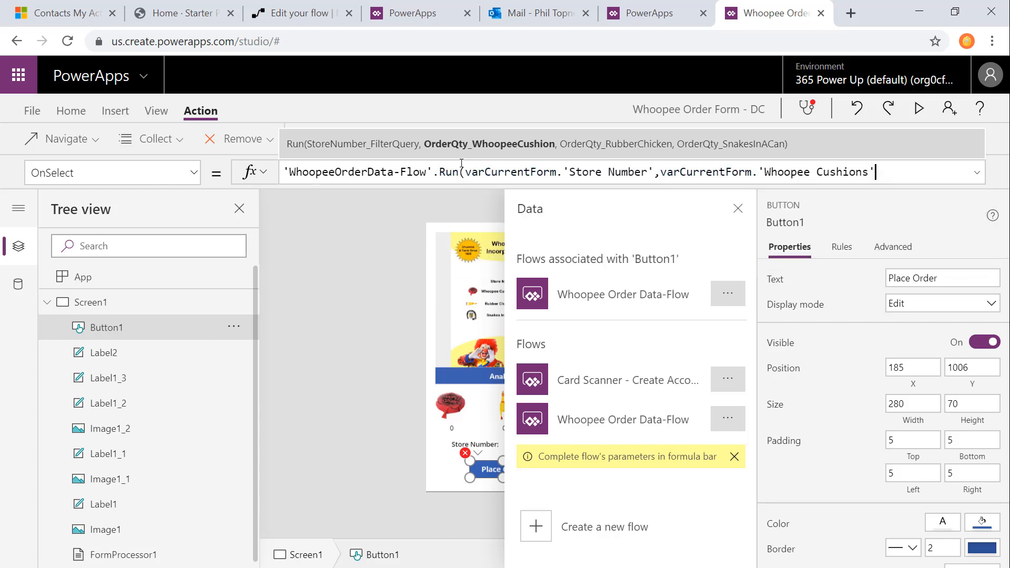
pyautogui.write(',varCurrentForm.')
# Step: Add varCurrentForm.'Rubber Chickens' as the Run call's third argument
pyautogui.press('Down')
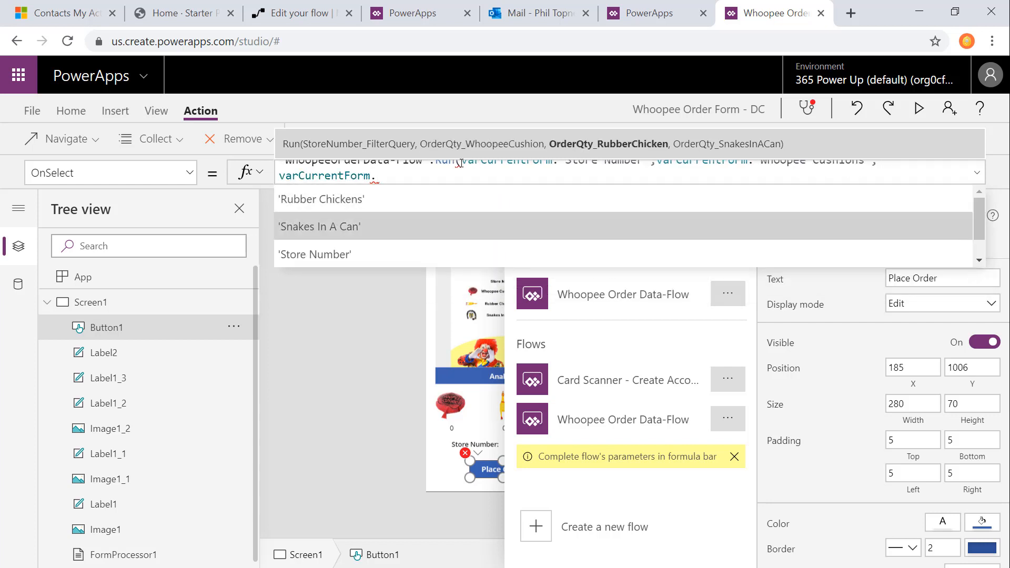
pyautogui.press('Up')
pyautogui.press('Tab')
# Step: Add varCurrentForm.'Snakes In A Can' as the final argument, close the Run formula and return to the screen
pyautogui.write(', varCurrentForm')
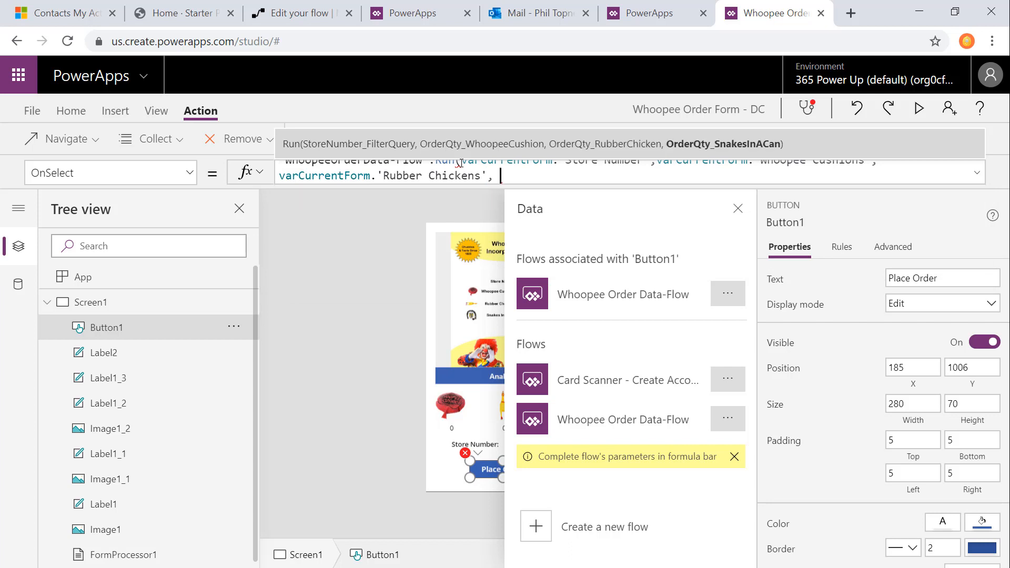
pyautogui.write('.')
pyautogui.press('Down')
pyautogui.press('Tab')
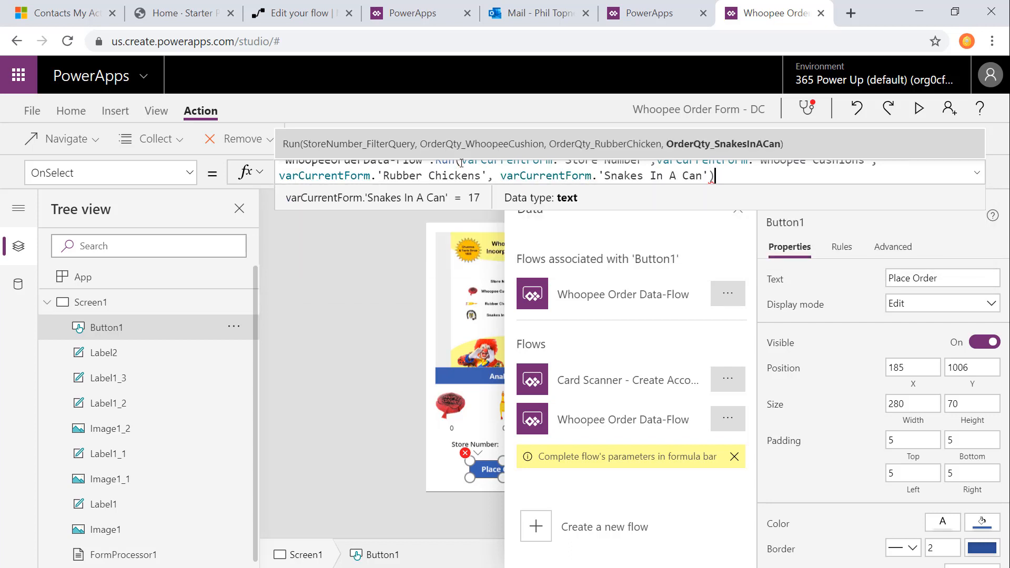
pyautogui.write(')')
pyautogui.click(401, 307)
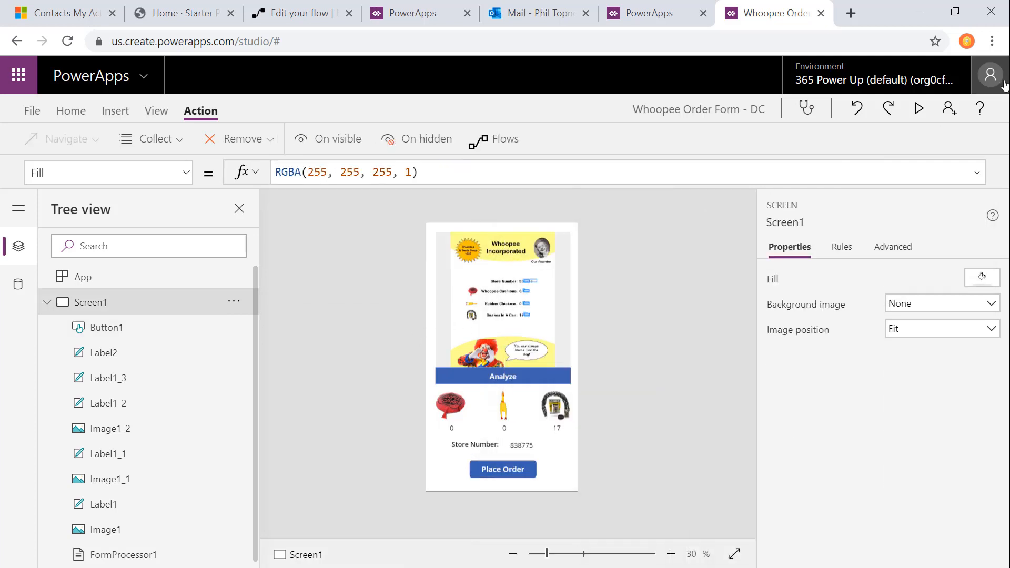
# Step: Preview the app, analyze an order form image from the Use folder and place the order
pyautogui.click(919, 109)
pyautogui.click(528, 329)
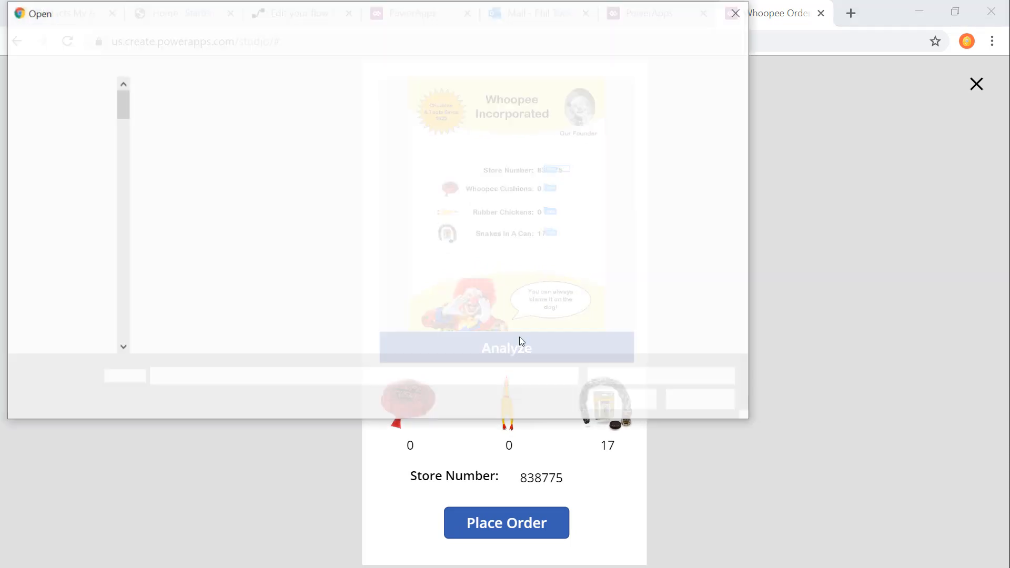
pyautogui.click(296, 37)
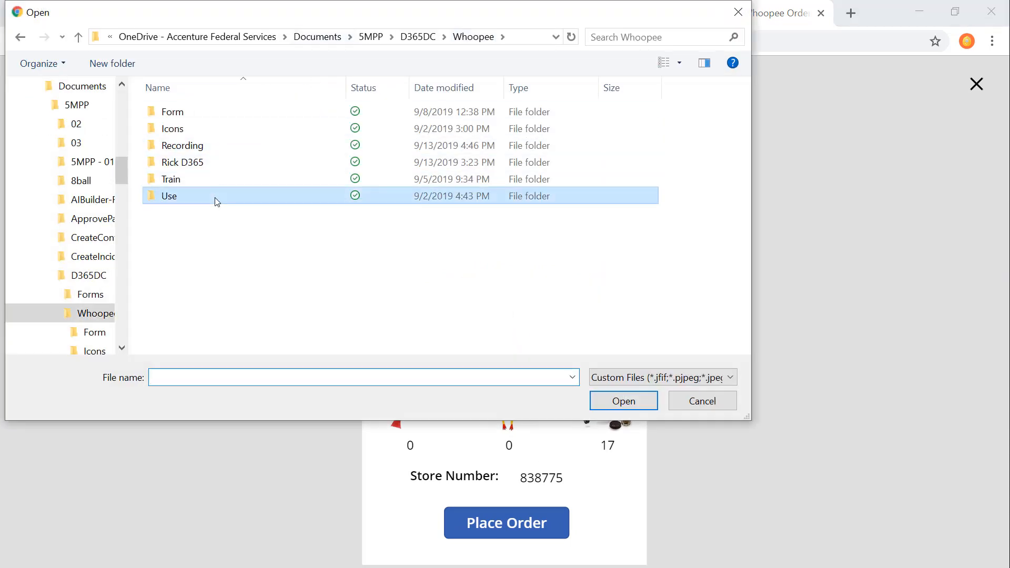
pyautogui.doubleClick(217, 198)
pyautogui.click(282, 256)
pyautogui.click(653, 406)
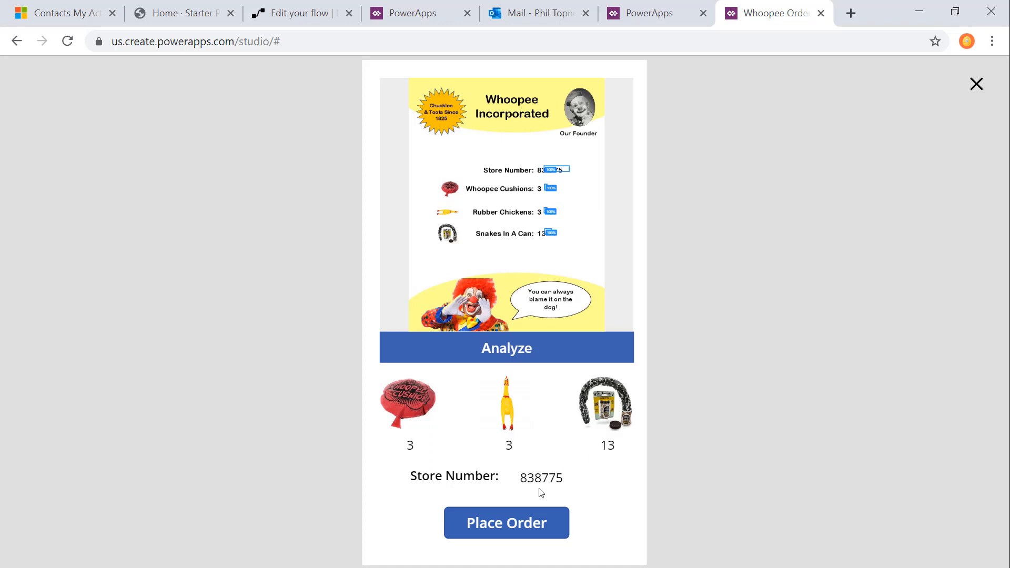
pyautogui.click(526, 524)
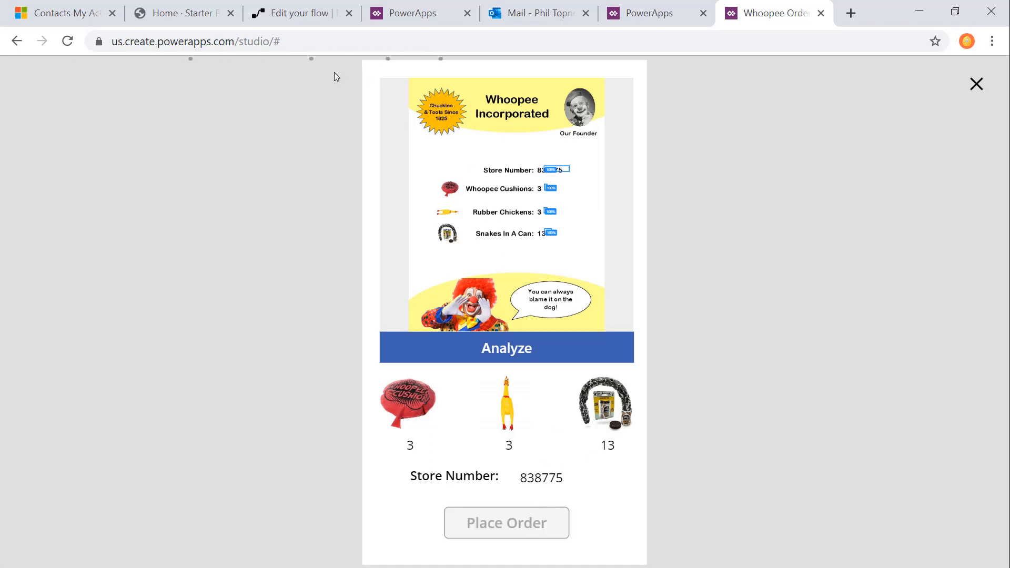
# Step: Switch to Whoopee Sales and examine the orders on the Arbitrage Novelty store record
pyautogui.click(47, 12)
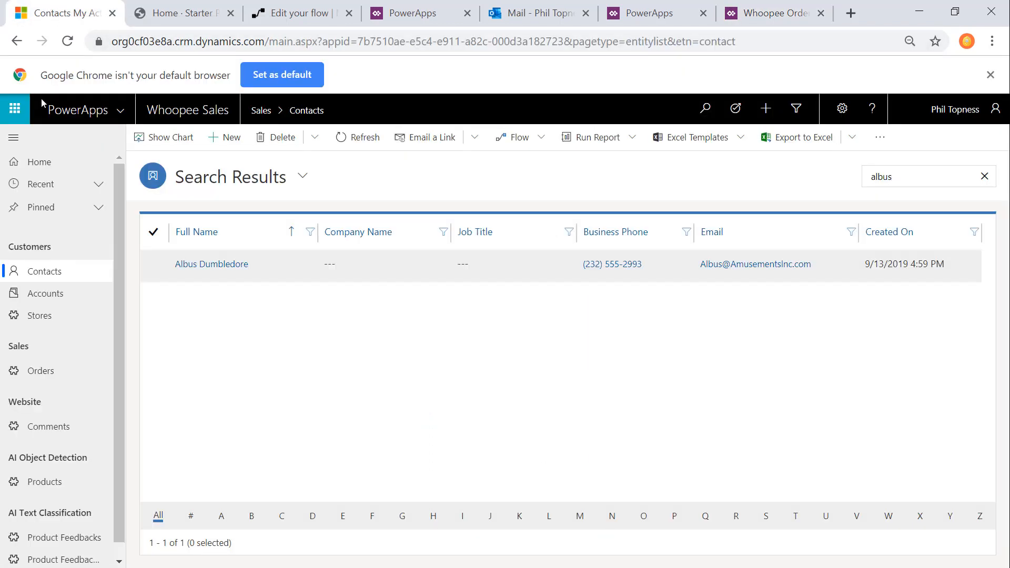
pyautogui.click(41, 317)
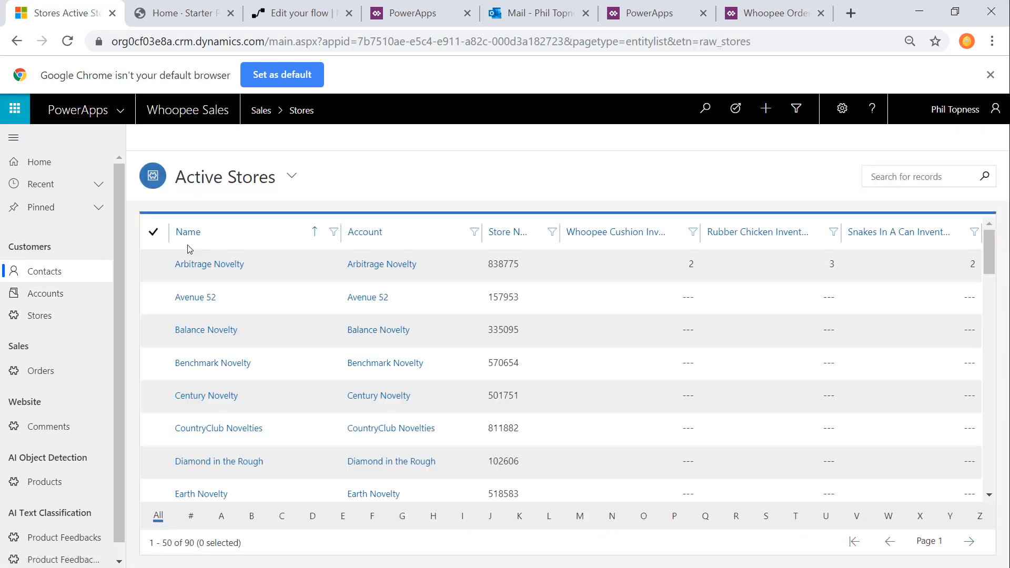
pyautogui.click(211, 264)
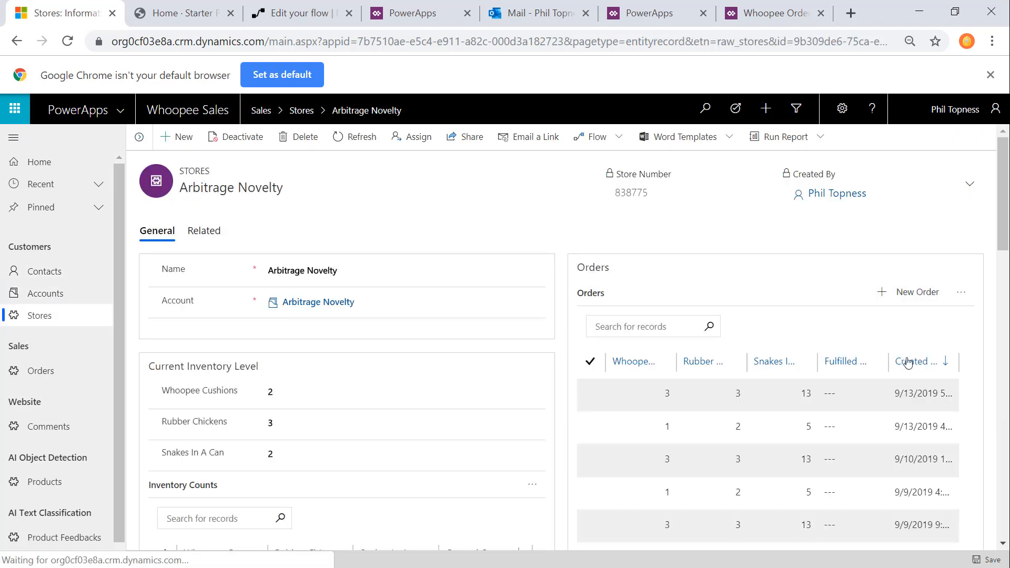
pyautogui.scroll(-2, 905, 351)
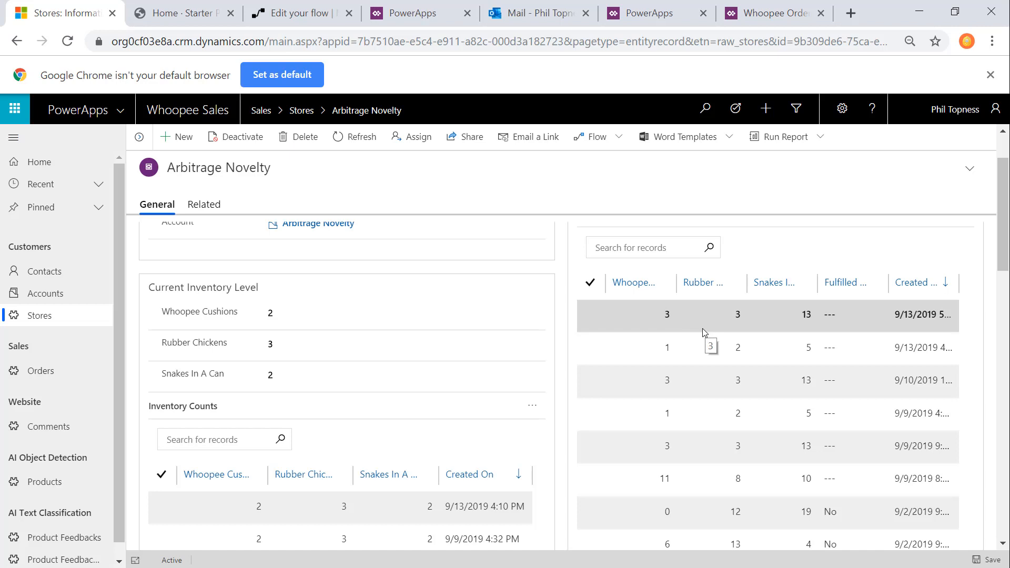
pyautogui.click(990, 75)
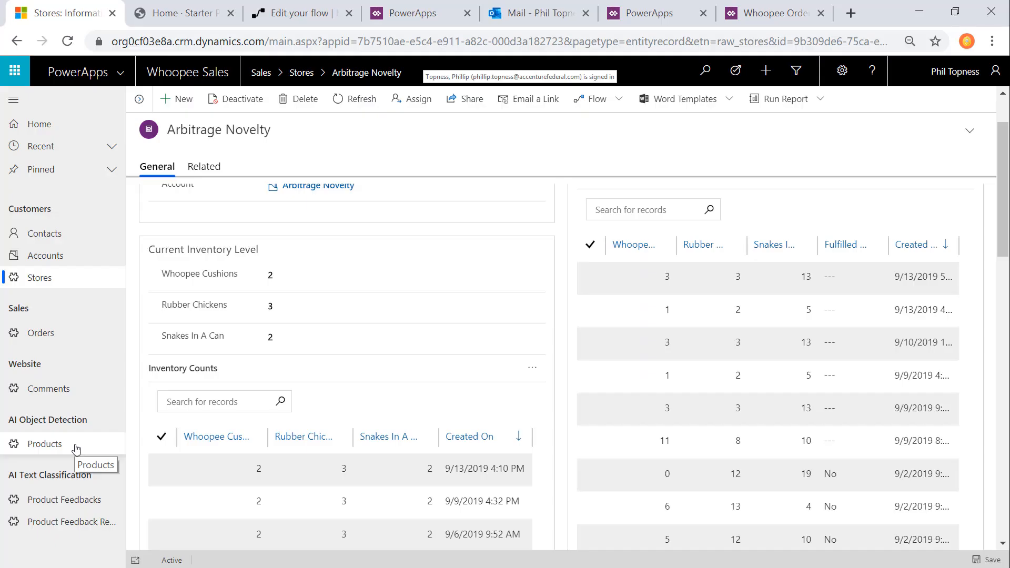
# Step: View the product records in Whoopee Sales and the available model types in AI Builder, including Object Detection
pyautogui.click(74, 448)
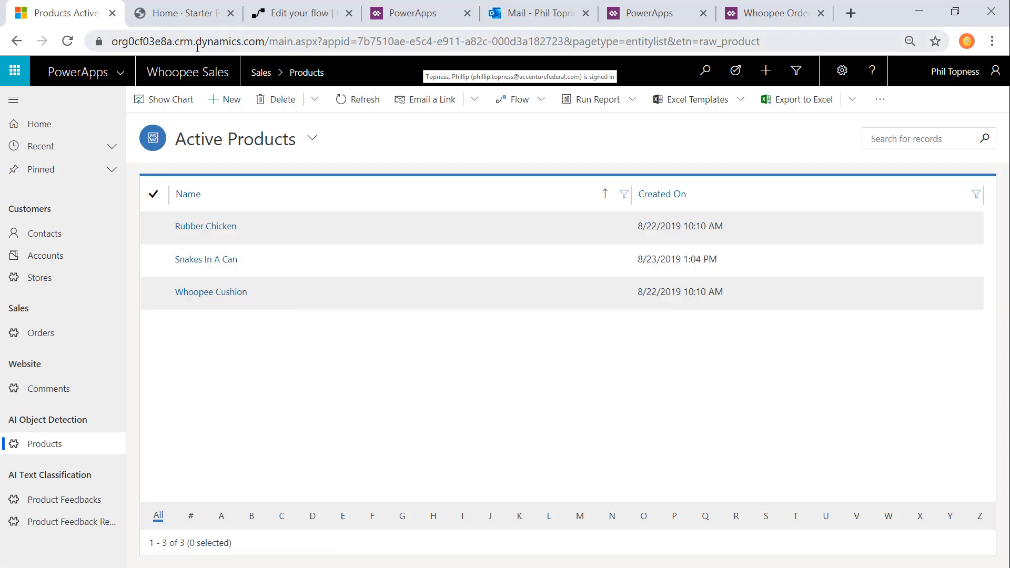
pyautogui.click(413, 13)
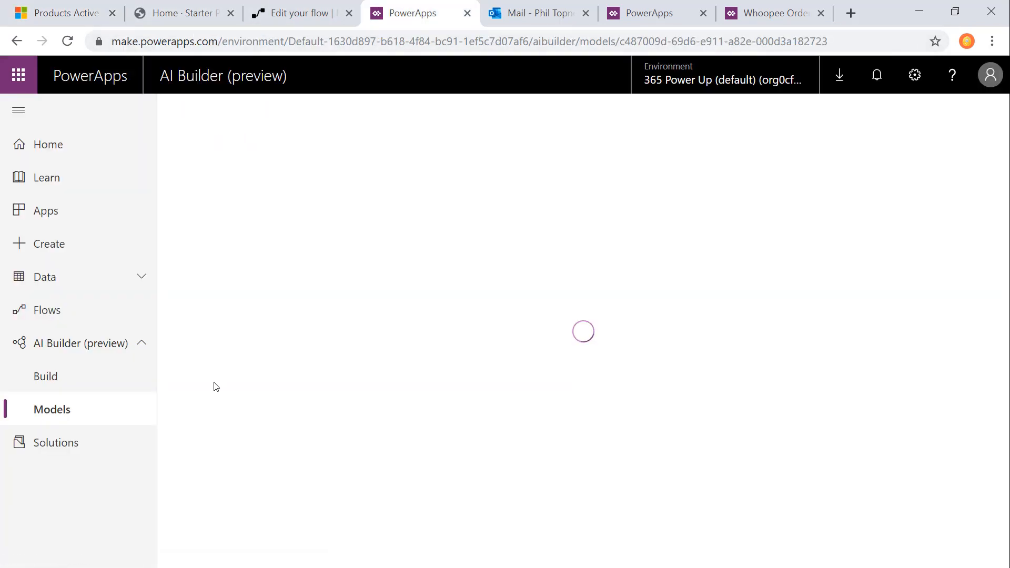
pyautogui.click(51, 368)
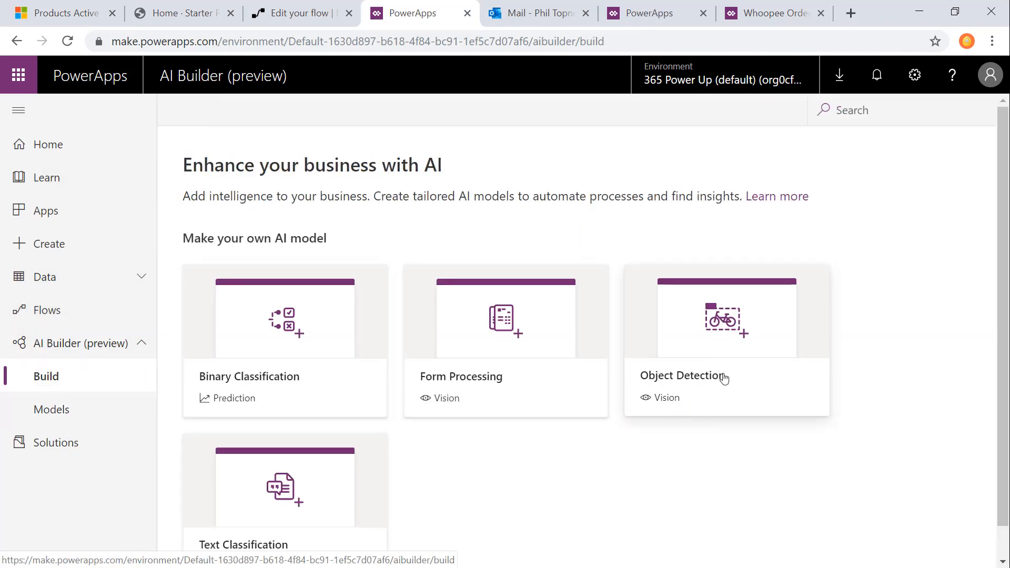
# Step: Open the Whoopee Products model and start a new version, keeping all three object names selected
pyautogui.click(92, 416)
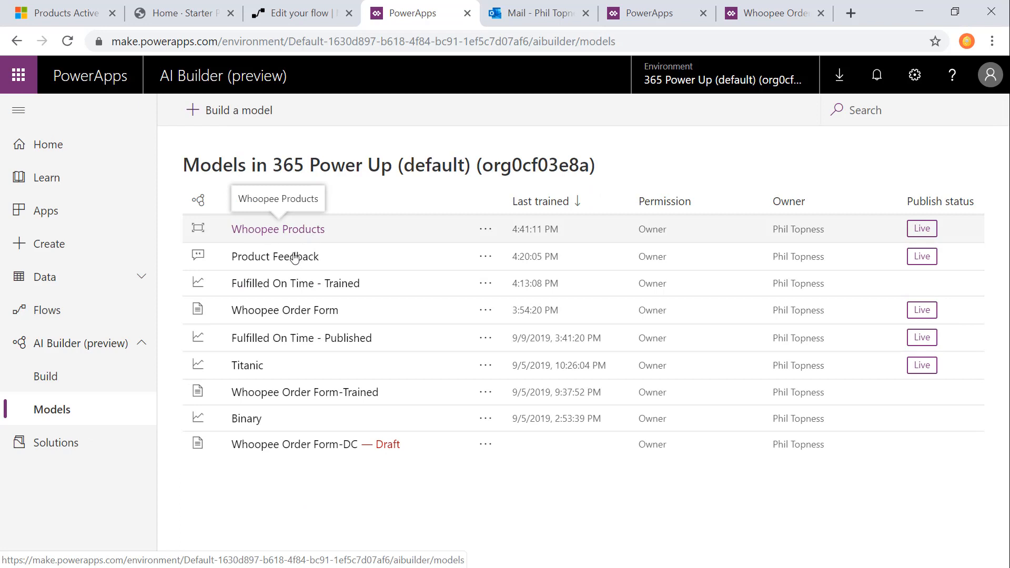
pyautogui.click(237, 231)
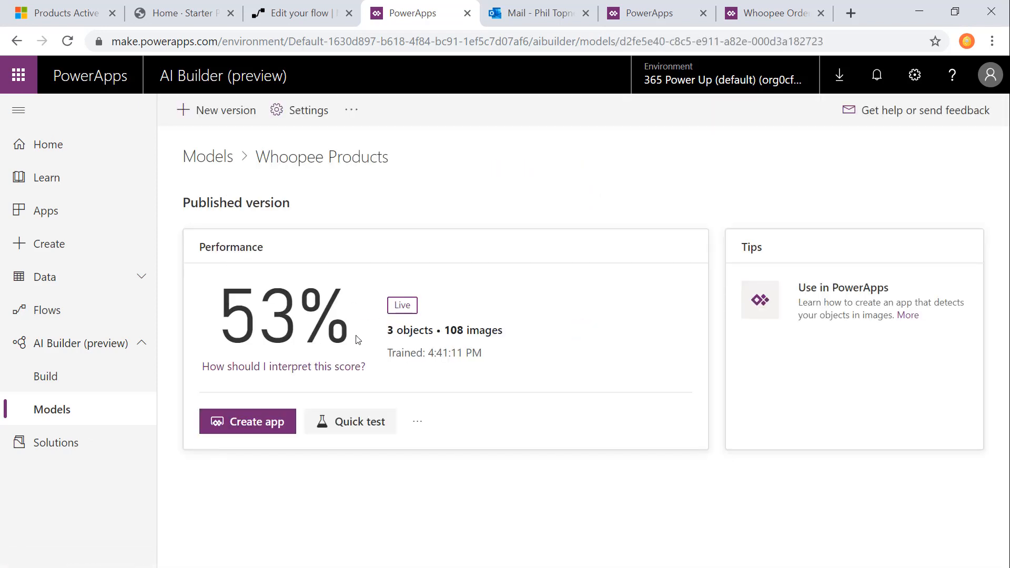
pyautogui.click(212, 120)
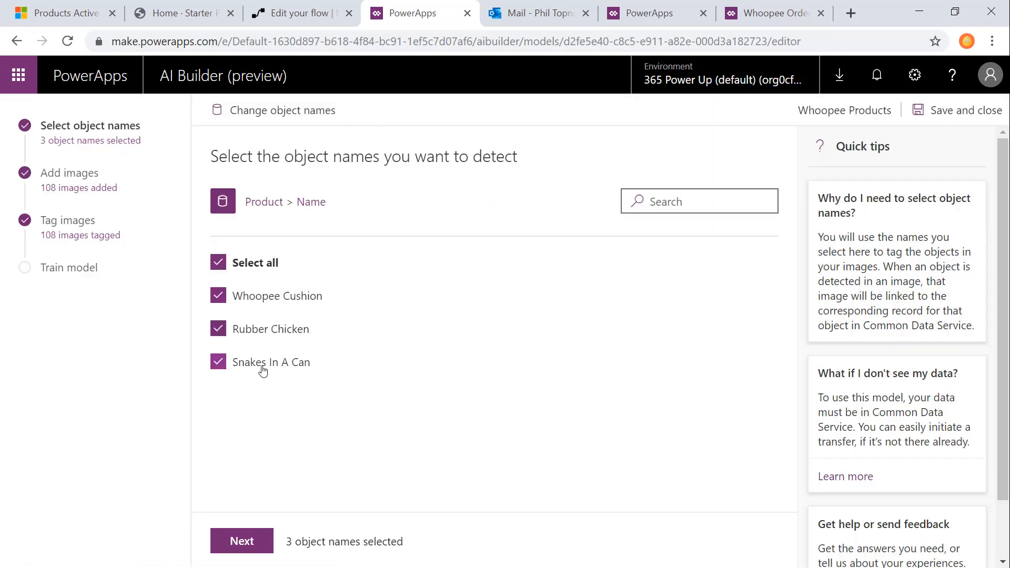
pyautogui.click(253, 547)
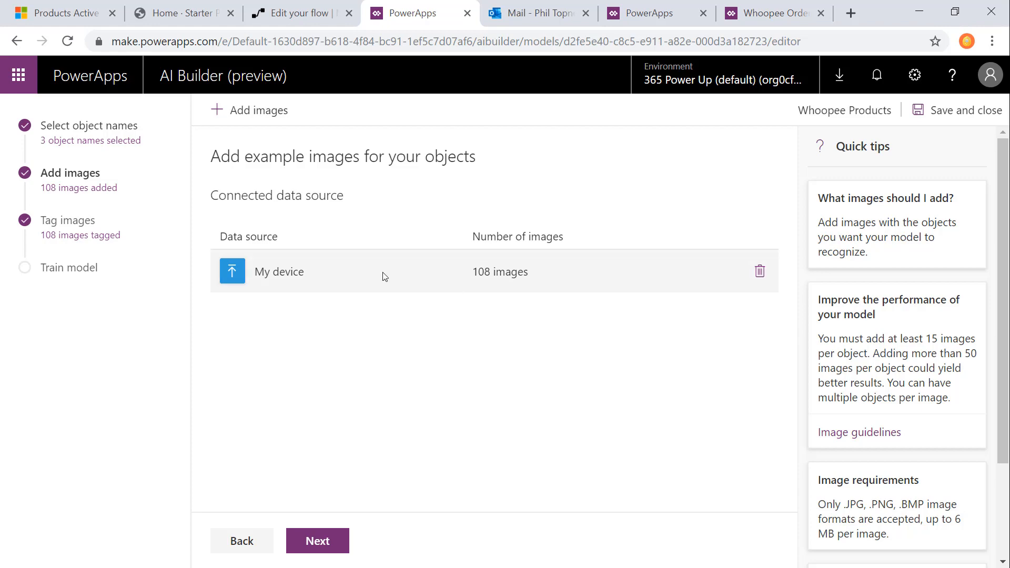
# Step: Upload the three images from the Additonal Photos folder to the Whoopee Products model
pyautogui.click(265, 110)
pyautogui.doubleClick(207, 108)
pyautogui.moveTo(461, 226); pyautogui.dragTo(219, 184)
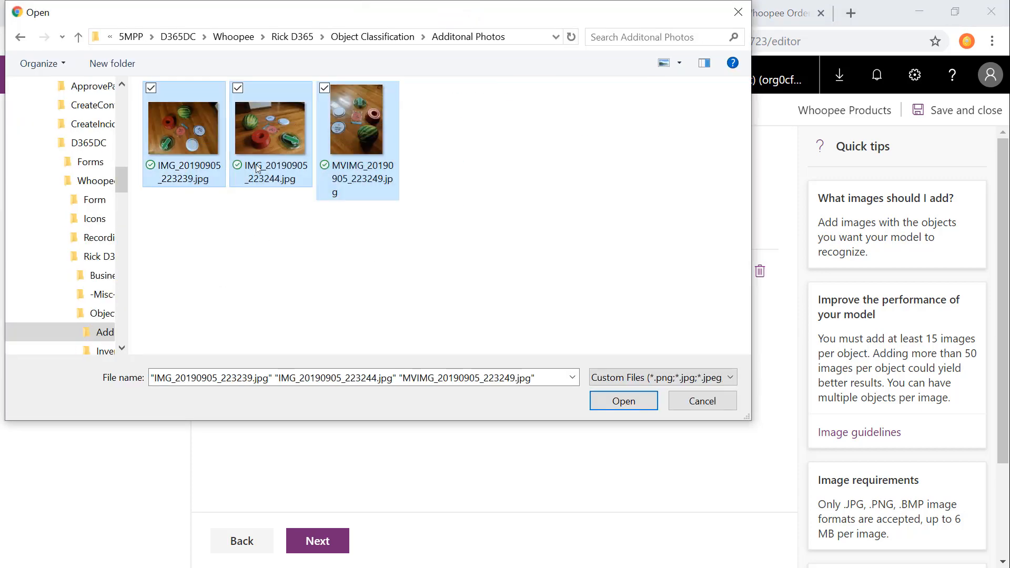
pyautogui.click(623, 401)
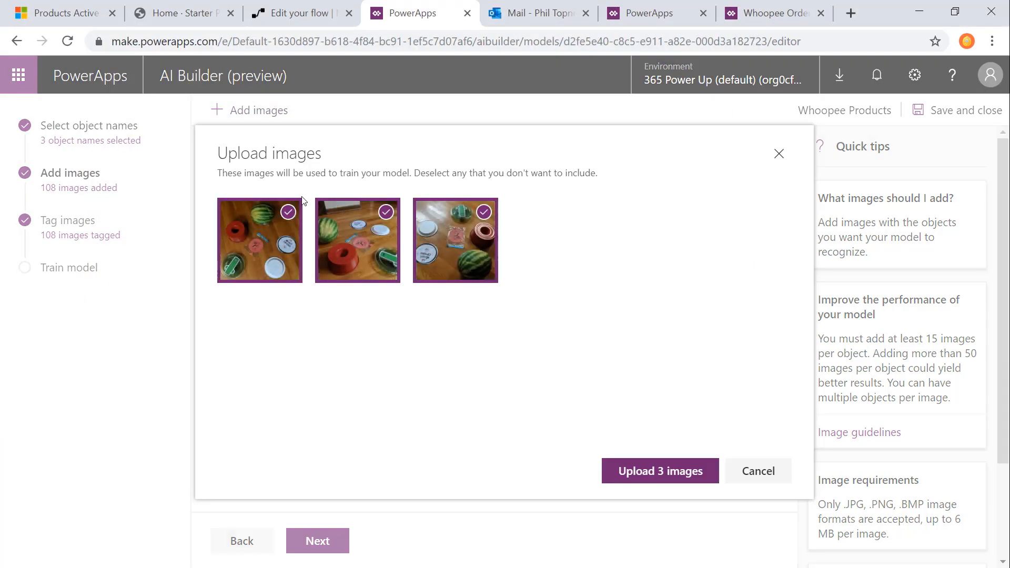
pyautogui.click(665, 467)
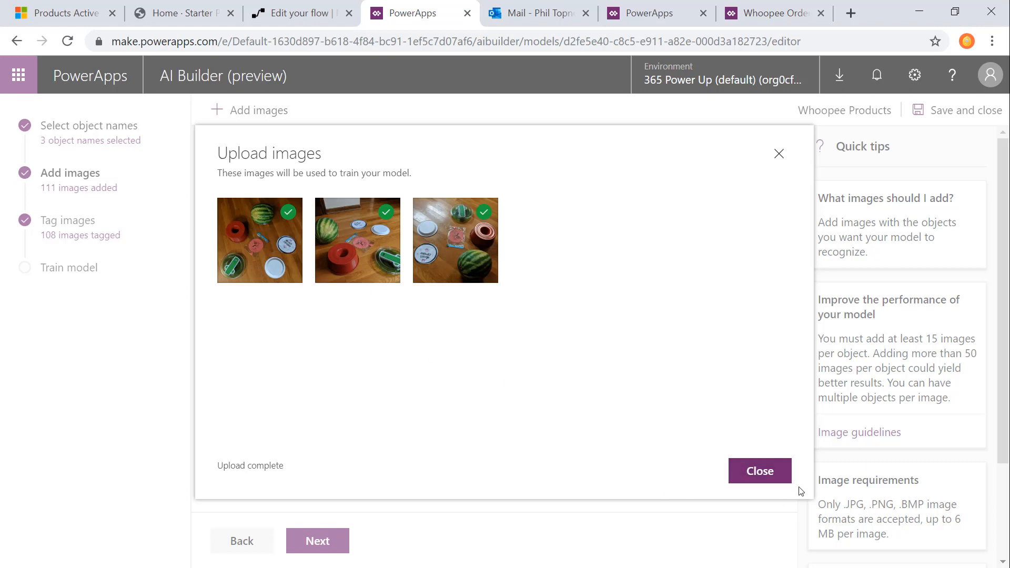
pyautogui.click(780, 482)
# Step: Tag the packaged pink cushion in the first new untagged image as Whoopee Cushion and finish tagging that image
pyautogui.click(329, 531)
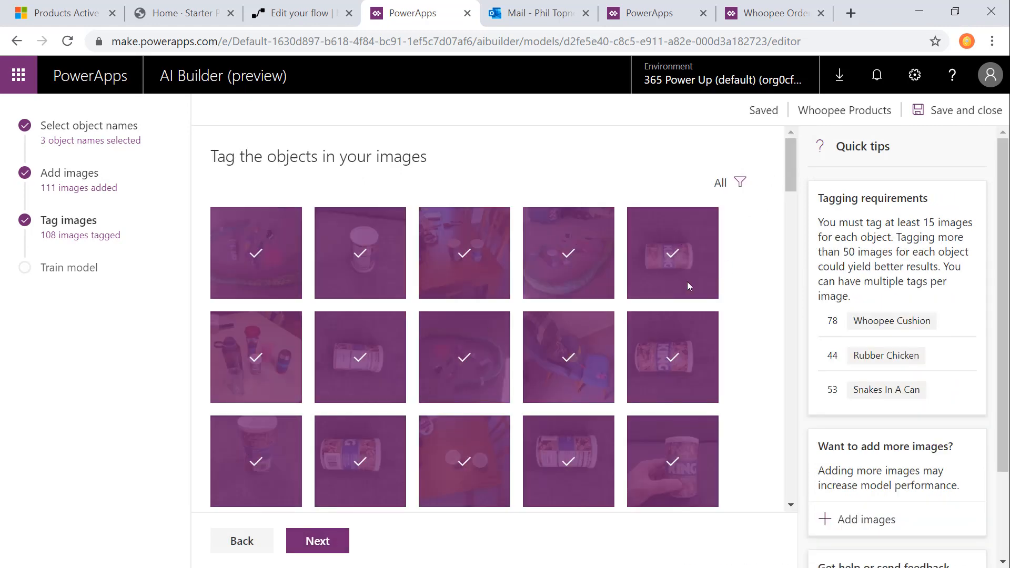
pyautogui.moveTo(791, 152); pyautogui.dragTo(810, 463)
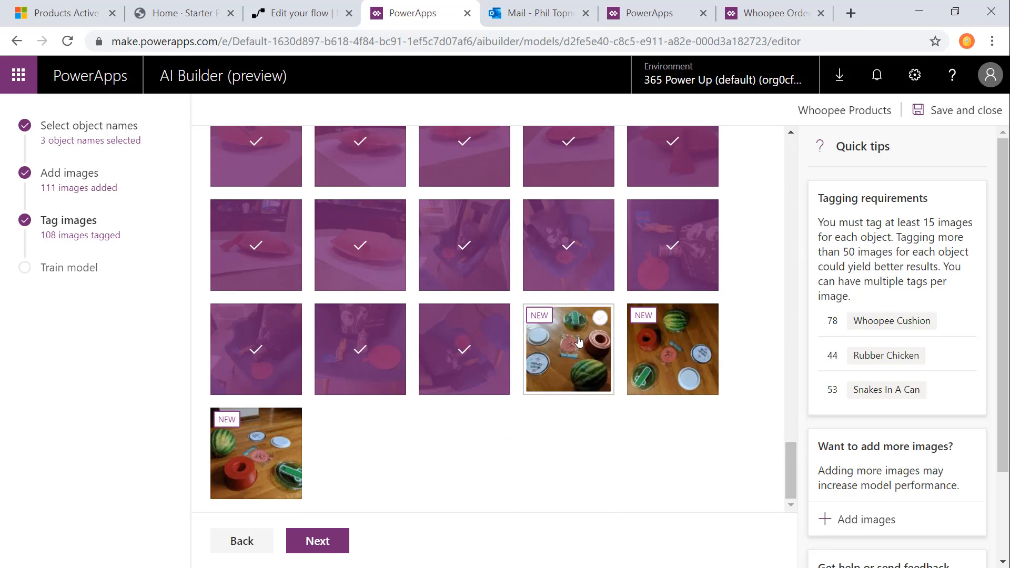
pyautogui.click(580, 342)
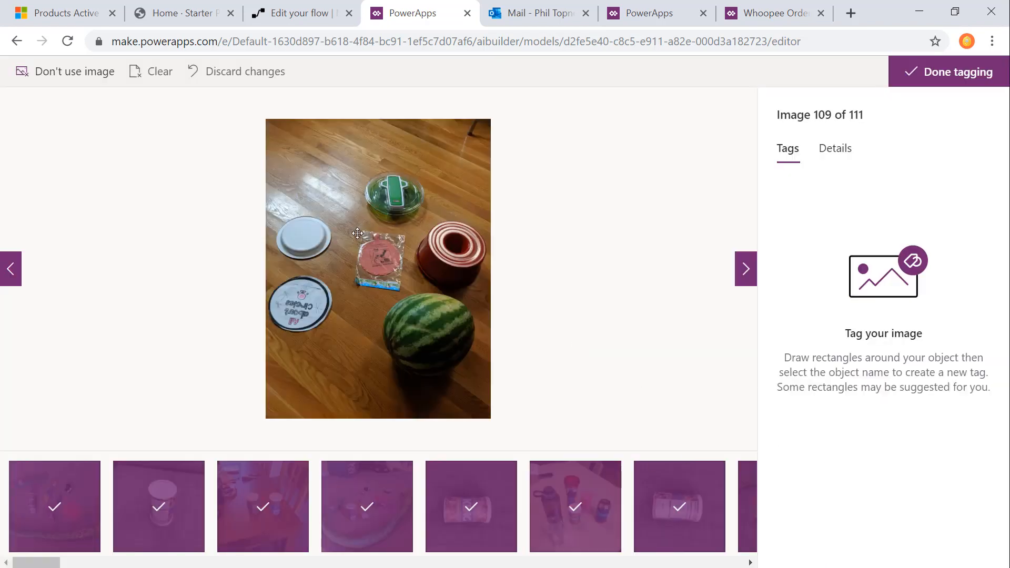
pyautogui.moveTo(391, 277); pyautogui.dragTo(404, 284)
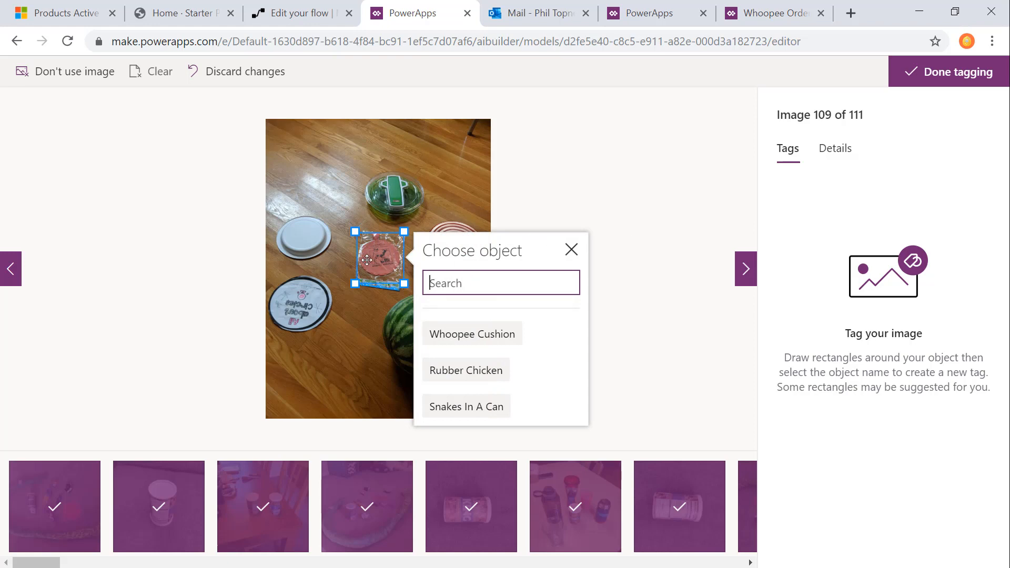
pyautogui.click(460, 339)
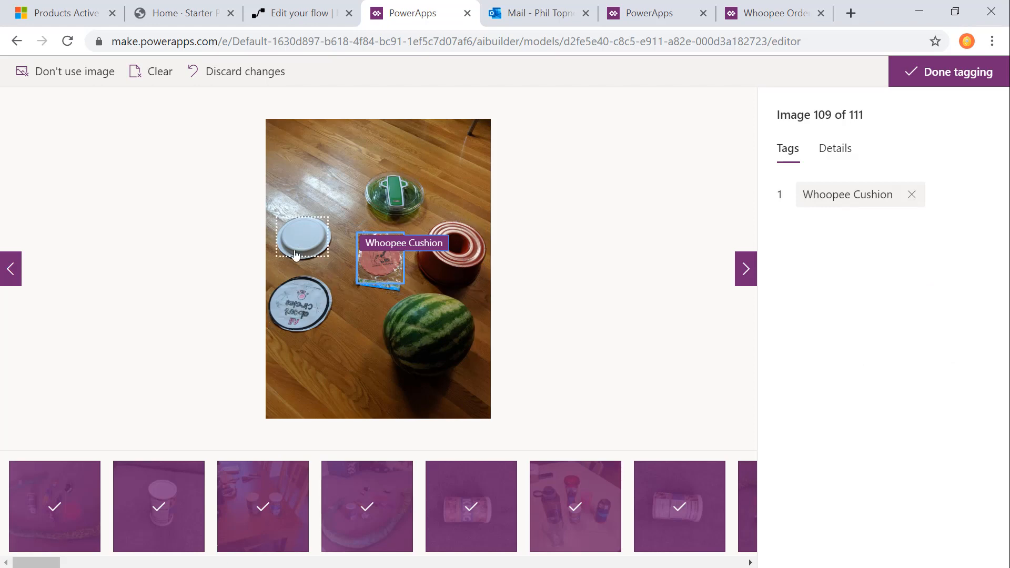
pyautogui.click(394, 196)
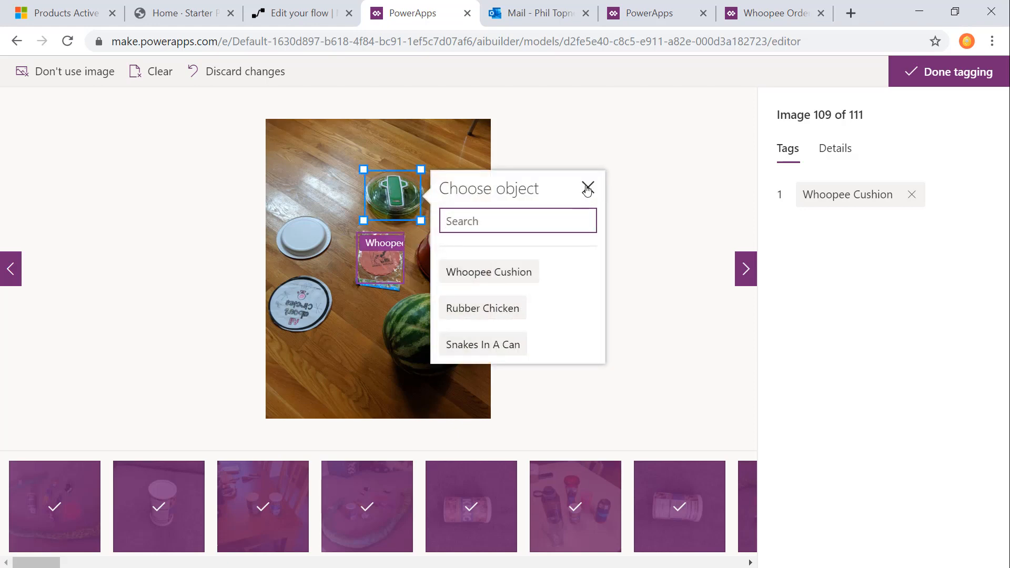
pyautogui.click(587, 189)
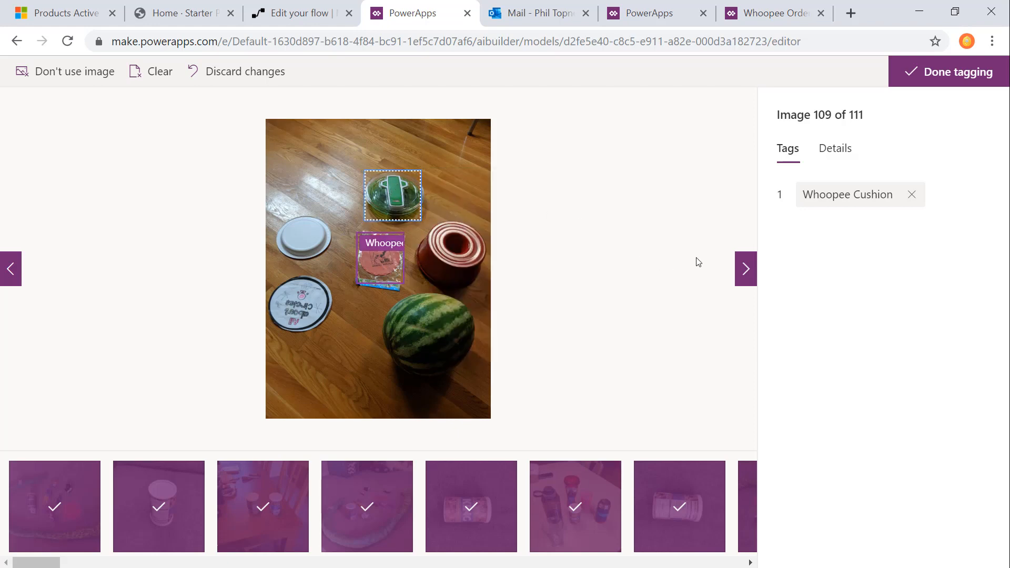
pyautogui.click(947, 74)
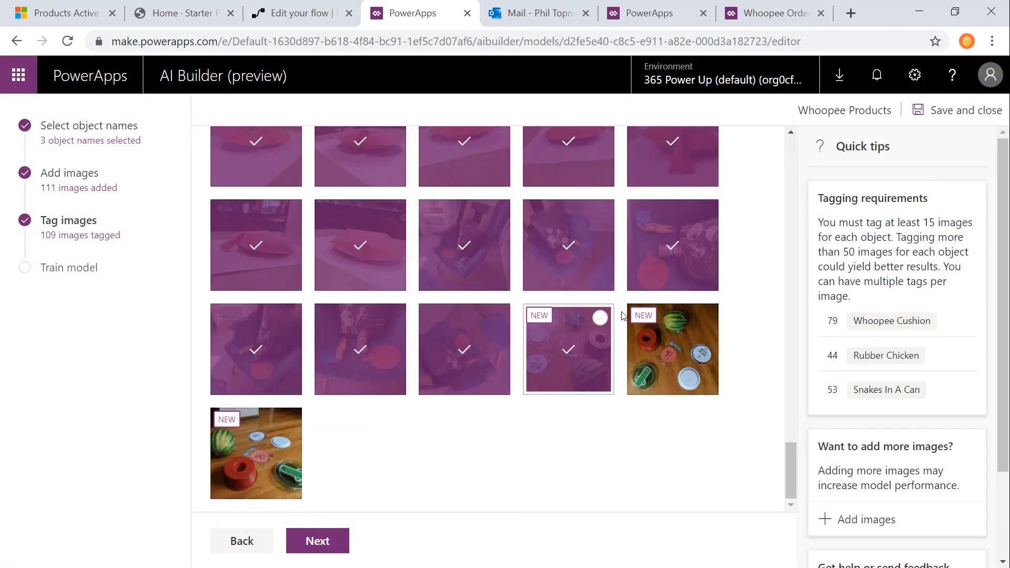
# Step: Tag the pink cushion as Whoopee Cushion in each of the two remaining new images and finish tagging
pyautogui.click(658, 329)
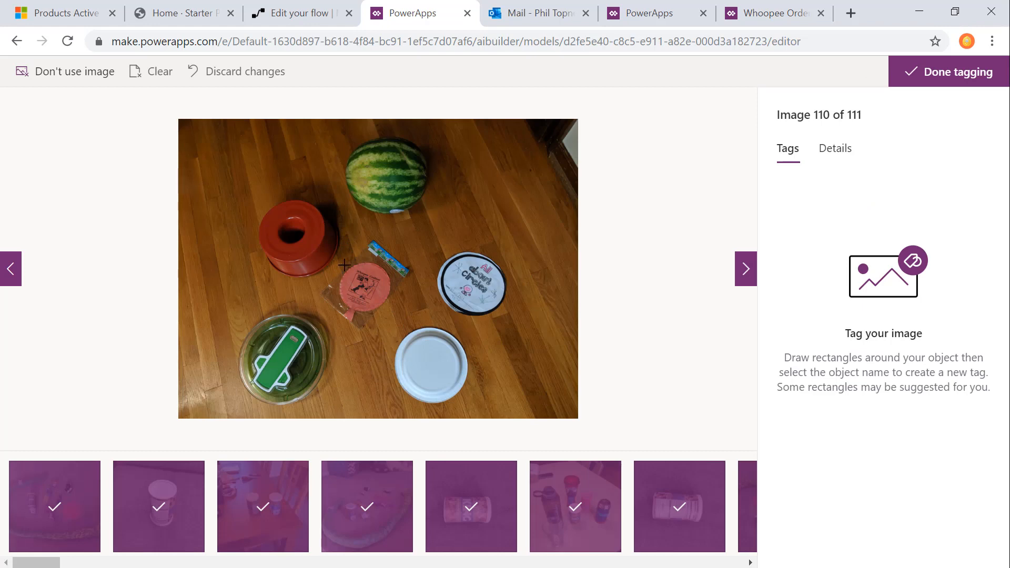
pyautogui.moveTo(333, 262); pyautogui.dragTo(393, 316)
pyautogui.click(459, 358)
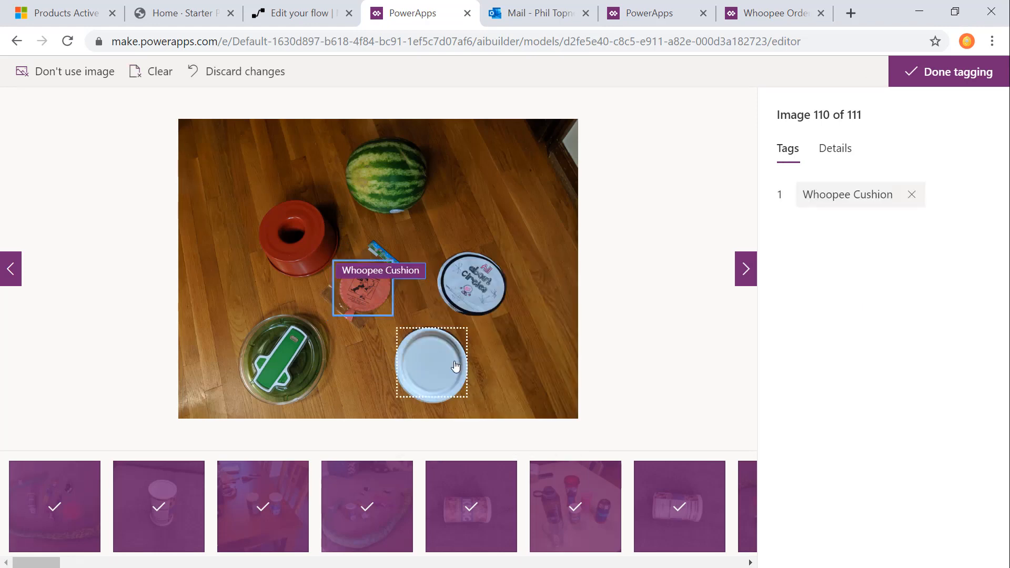
pyautogui.click(747, 269)
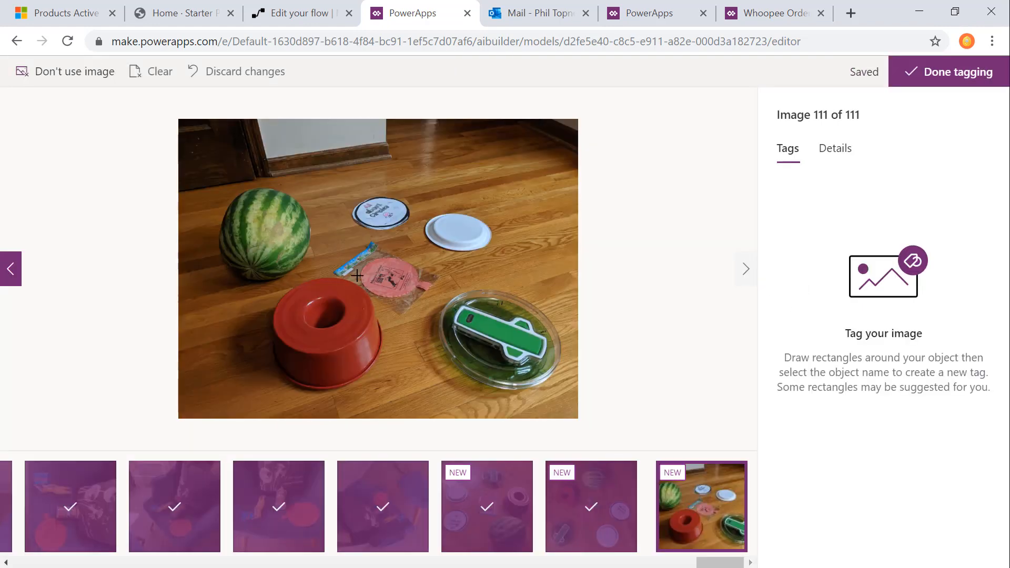
pyautogui.moveTo(358, 258); pyautogui.dragTo(433, 294)
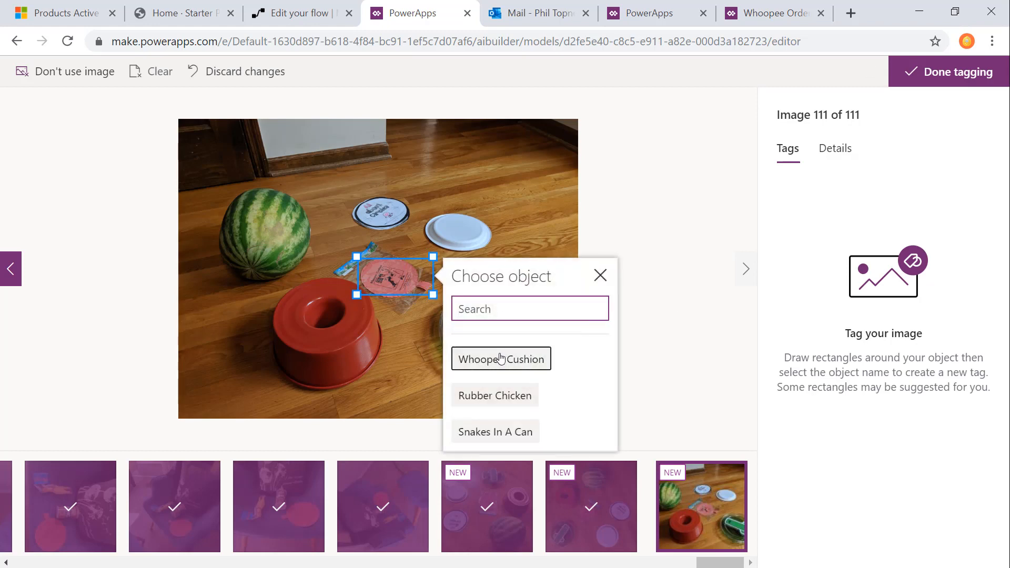
pyautogui.click(501, 361)
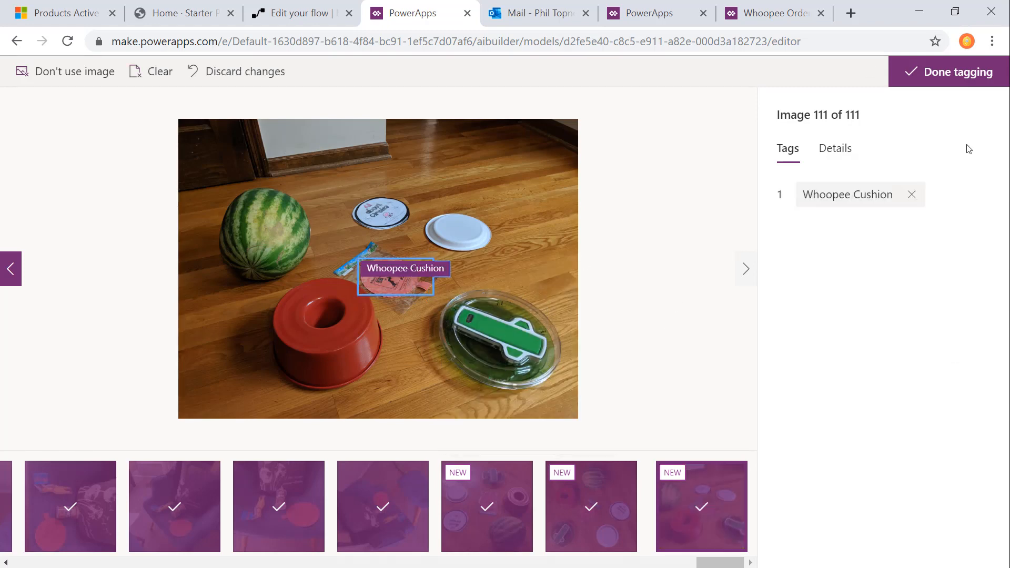
pyautogui.click(962, 84)
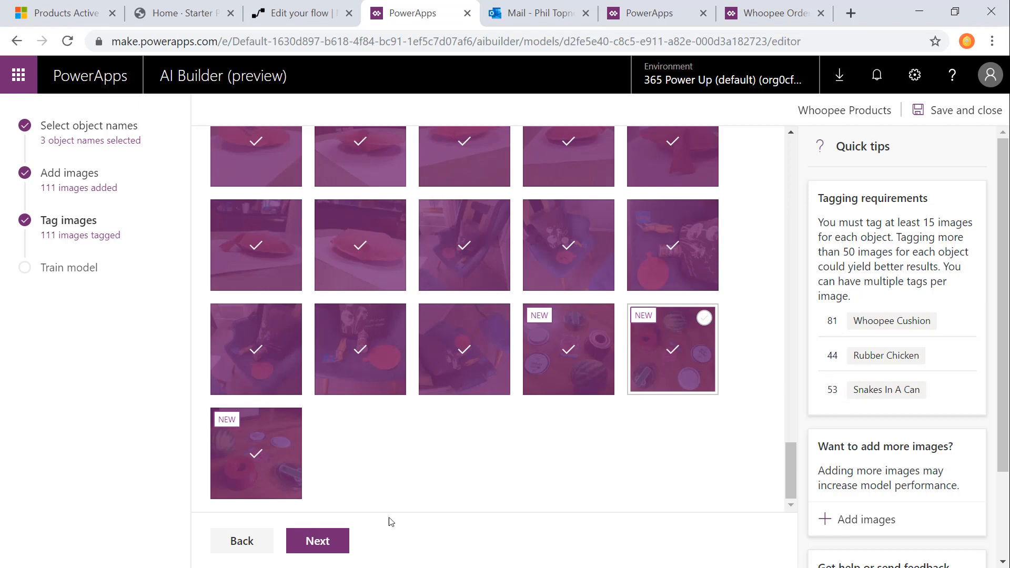
# Step: Train the new version of the model and return to the model list to open the Whoopee Products details
pyautogui.click(331, 544)
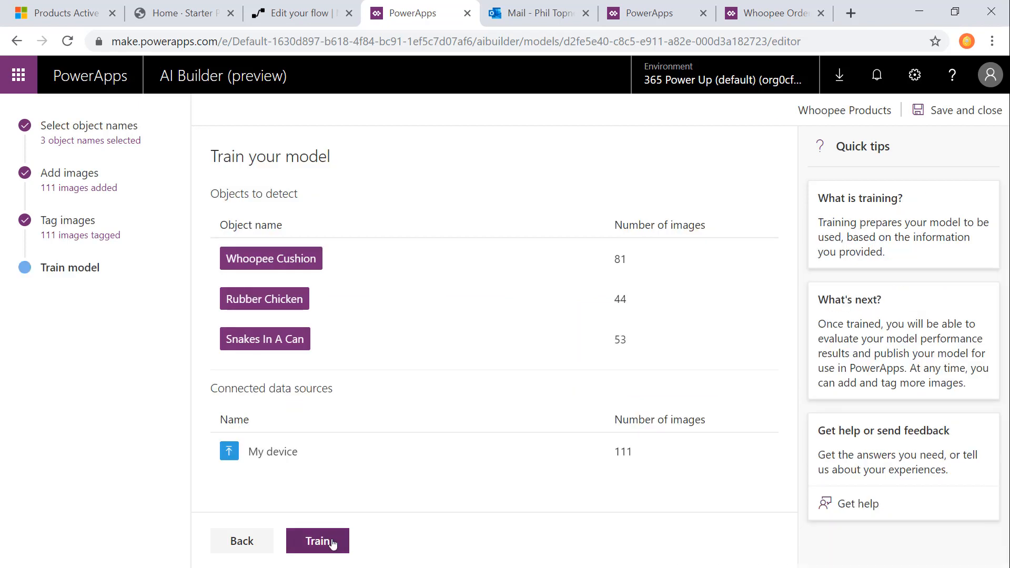
pyautogui.click(331, 544)
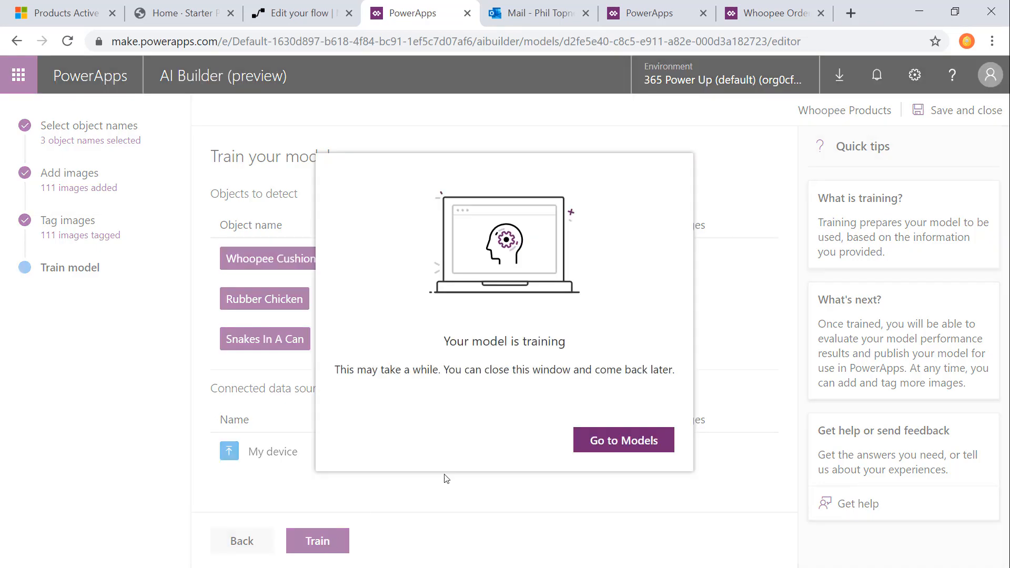
pyautogui.click(622, 440)
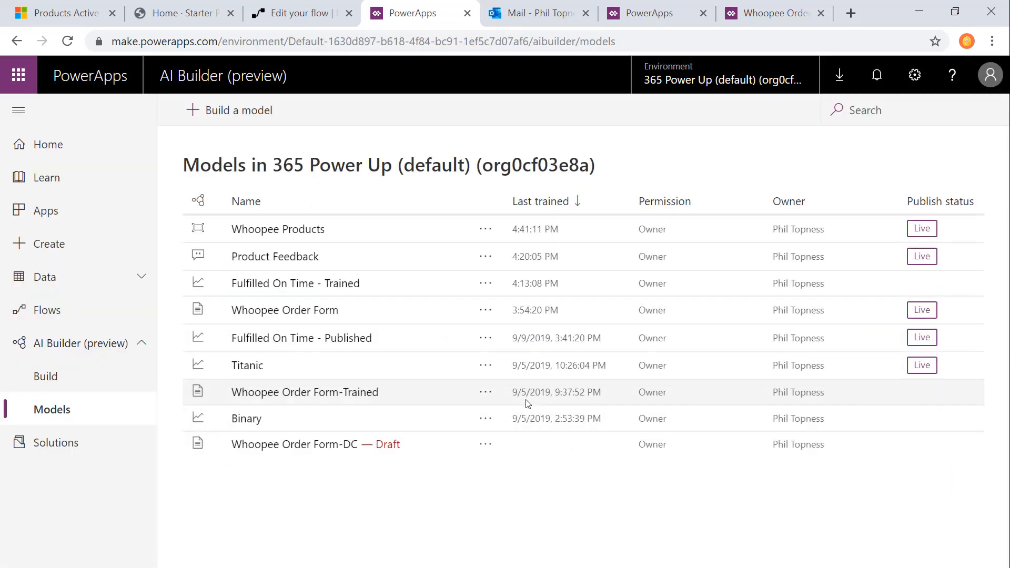
pyautogui.click(295, 230)
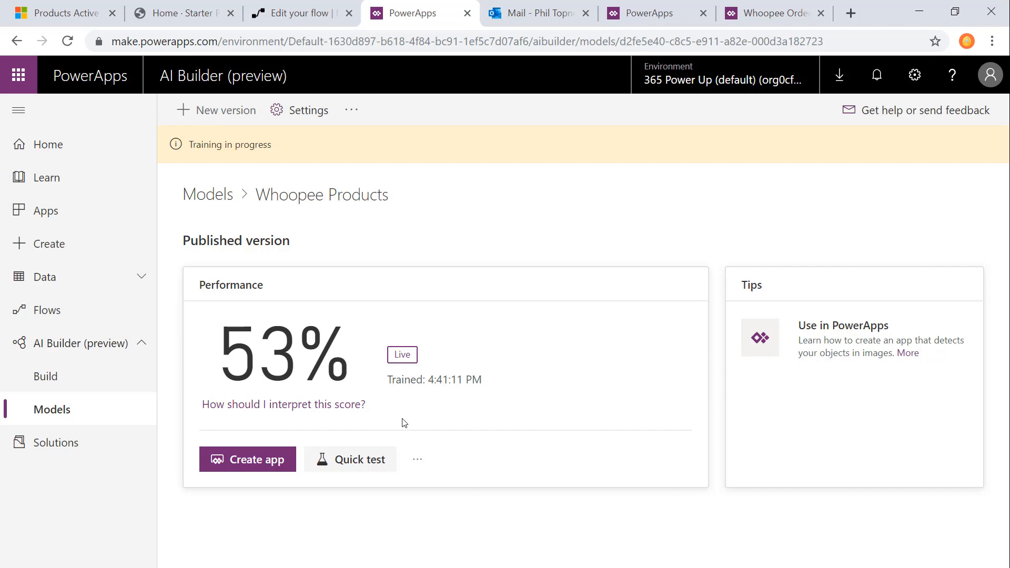
# Step: Create a blank canvas app named Whoopee Inventory App in the Phone format
pyautogui.click(90, 244)
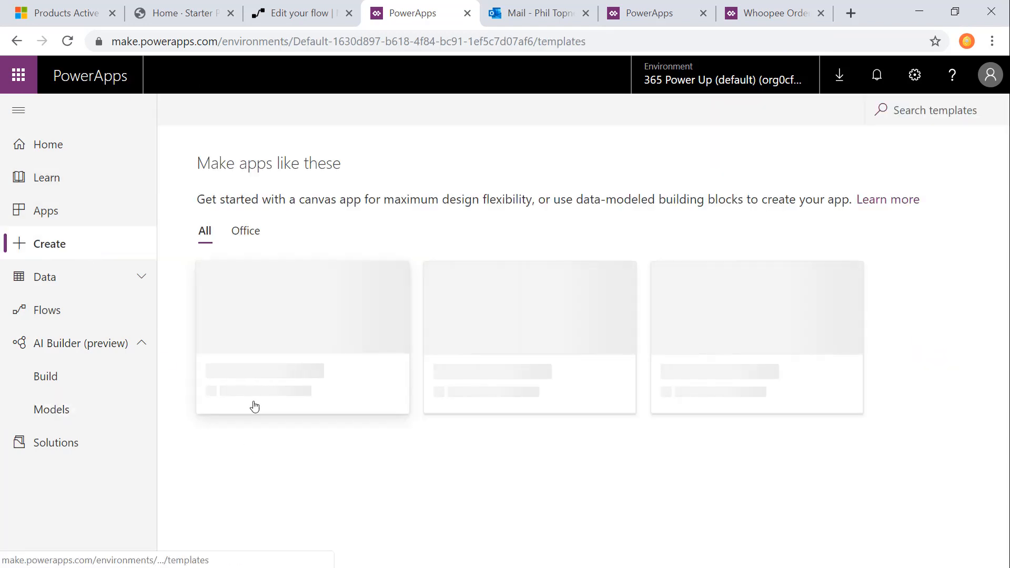
pyautogui.click(232, 388)
pyautogui.click(580, 183)
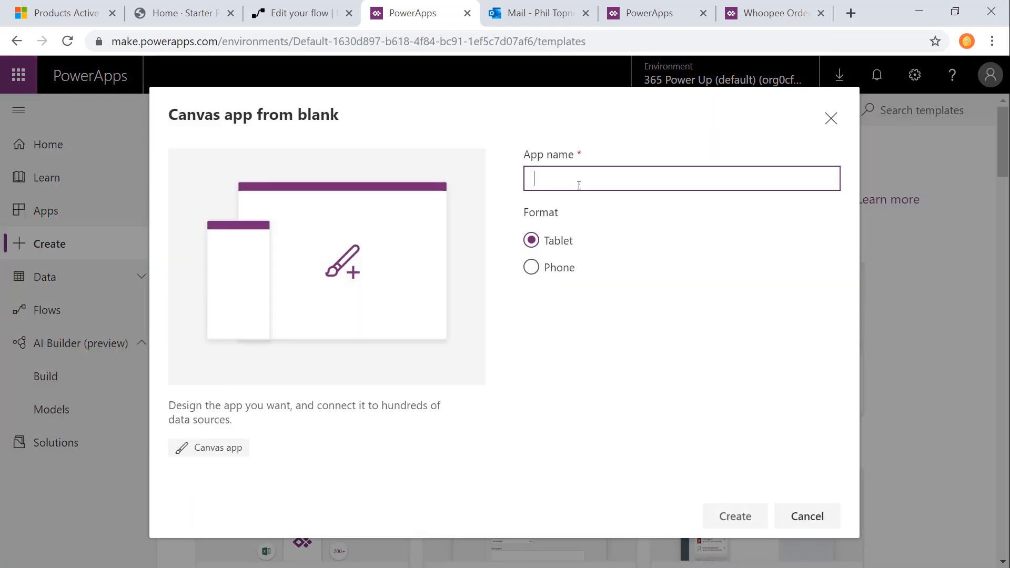
pyautogui.write('Whoopee Inventory App')
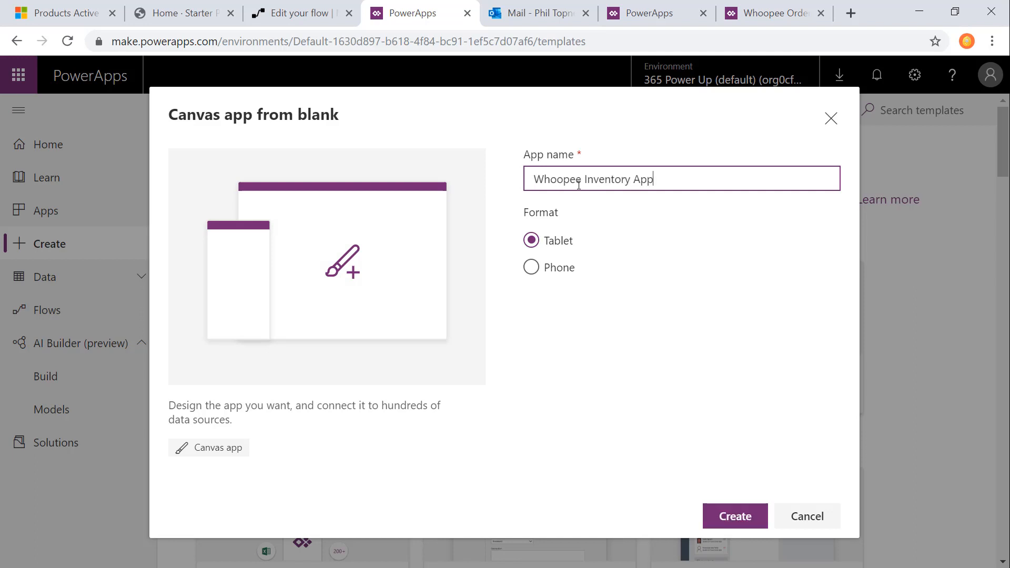
pyautogui.click(563, 277)
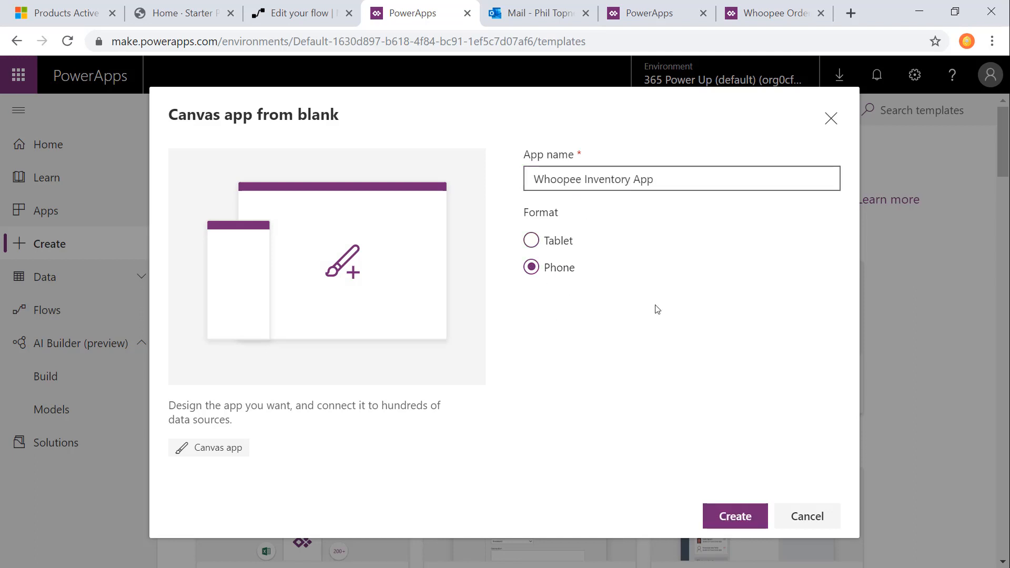
pyautogui.click(730, 506)
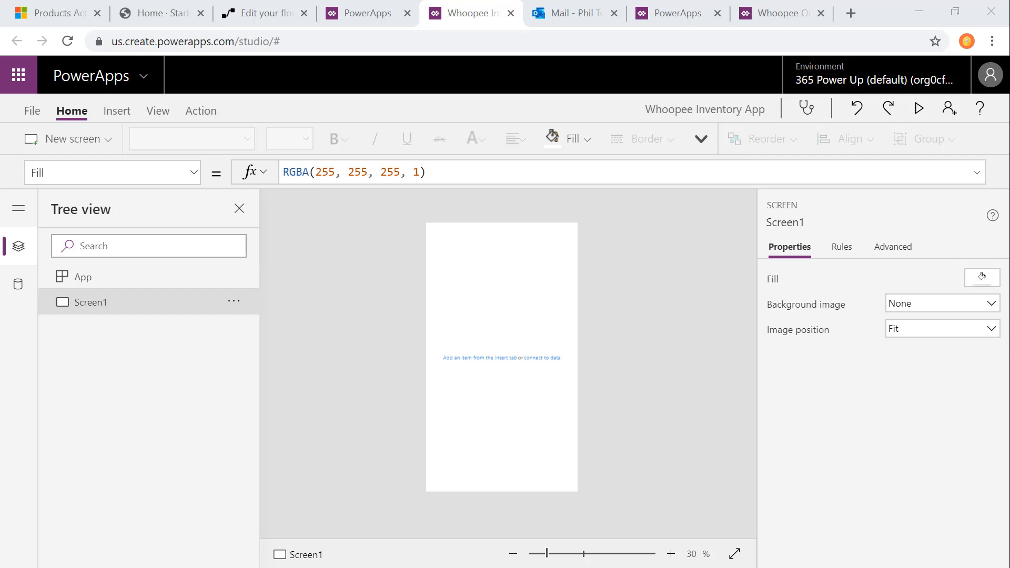
# Step: Insert an object detector using the Whoopee Products model and fit it across the top of Screen1 at about 640 × 376
pyautogui.click(158, 111)
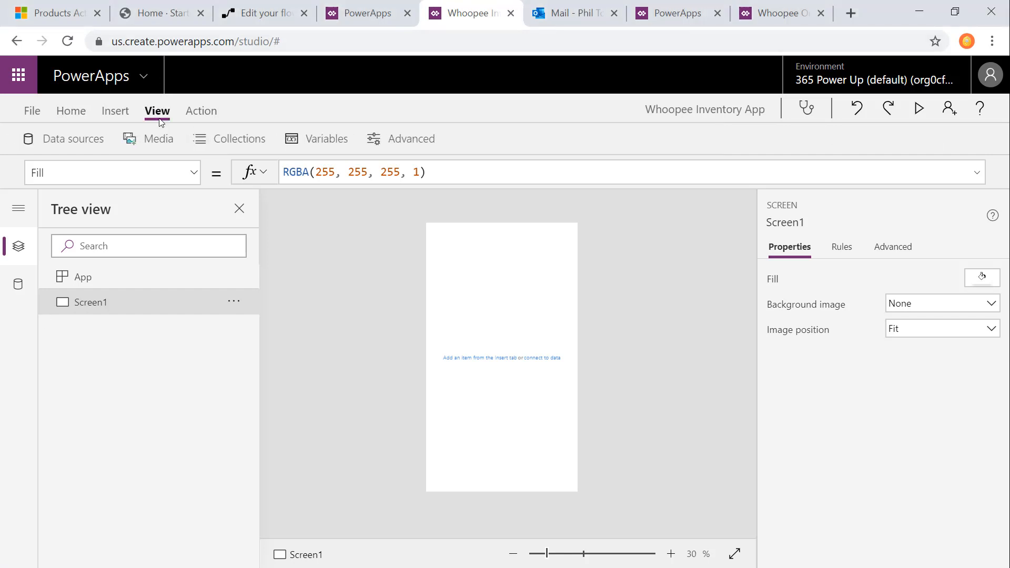
pyautogui.click(117, 111)
pyautogui.click(805, 139)
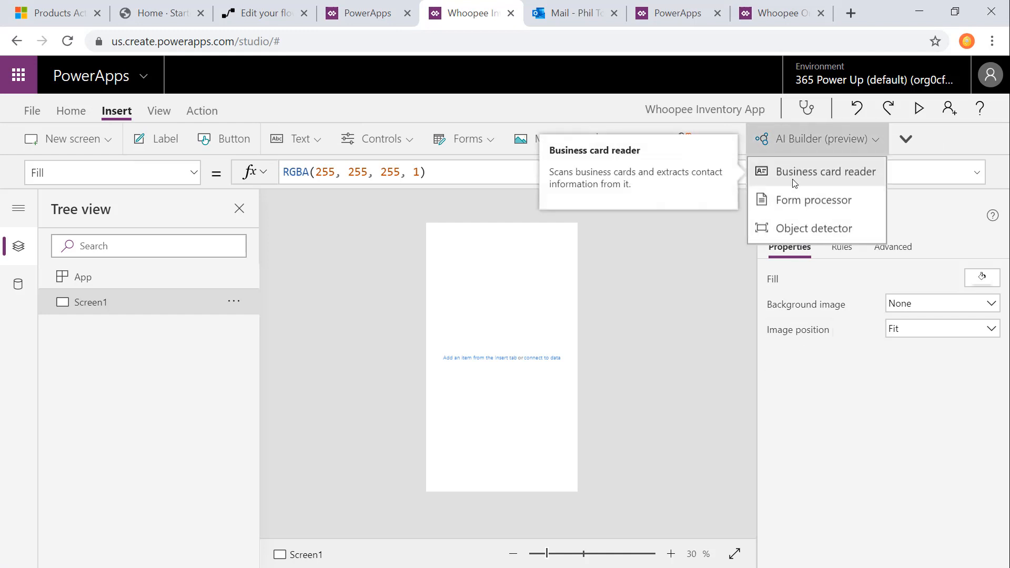
pyautogui.click(806, 229)
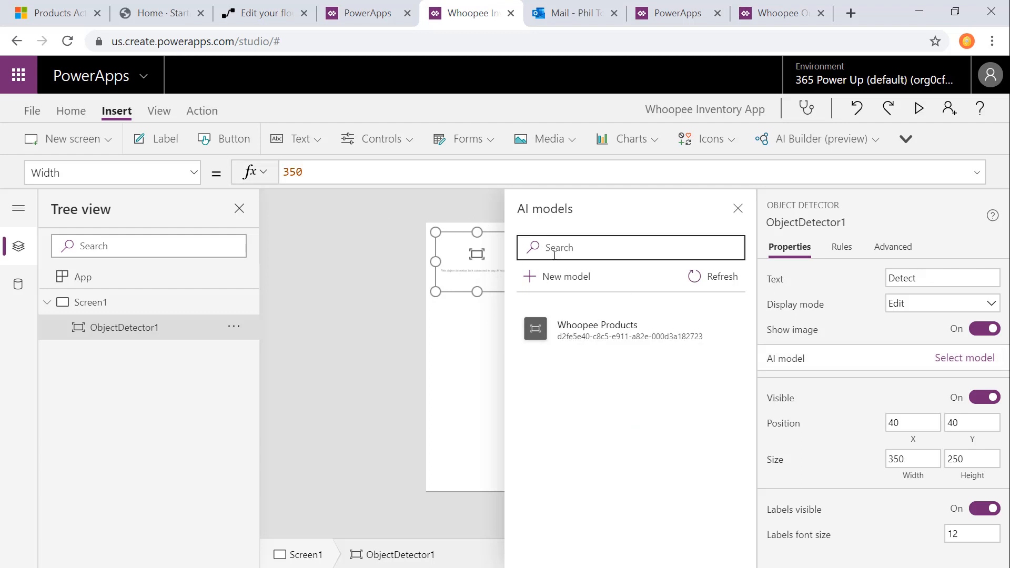
pyautogui.click(591, 341)
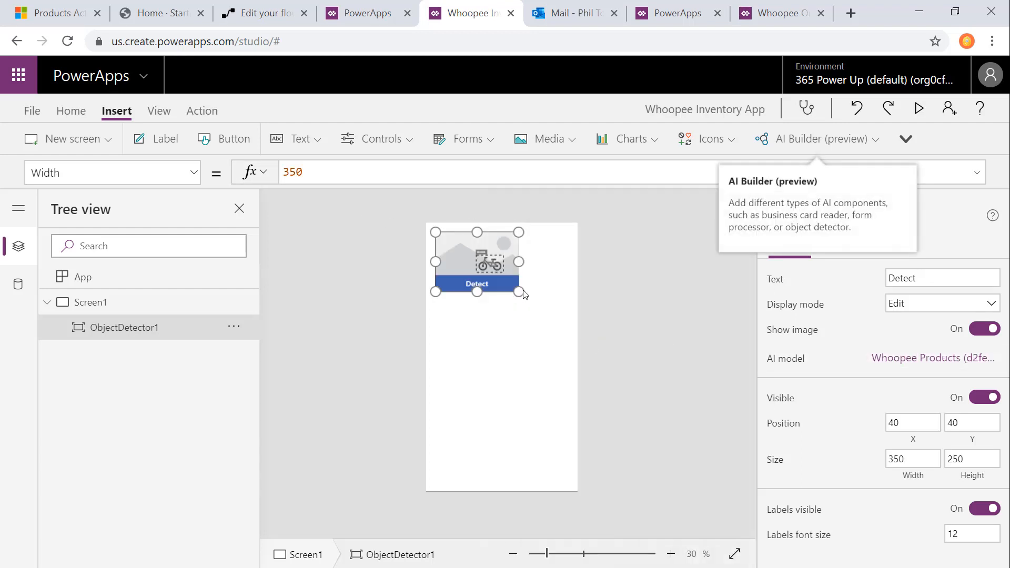
pyautogui.moveTo(520, 291); pyautogui.dragTo(599, 308)
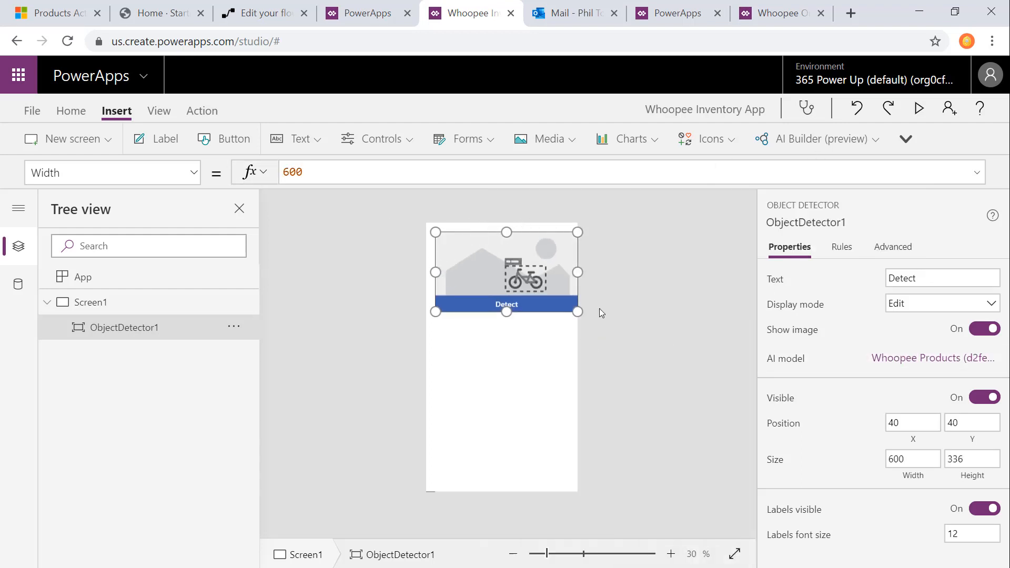
# Step: Insert an edit form and fit it to the blank area below the object detector, about 640 × 760
pyautogui.click(463, 139)
pyautogui.click(463, 169)
pyautogui.moveTo(531, 353); pyautogui.dragTo(505, 426)
# Step: Add a button in the form area's lower-right corner at about X 304, Y 1026 and label it Add Inventory
pyautogui.click(231, 139)
pyautogui.moveTo(477, 227); pyautogui.dragTo(550, 469)
pyautogui.click(928, 279)
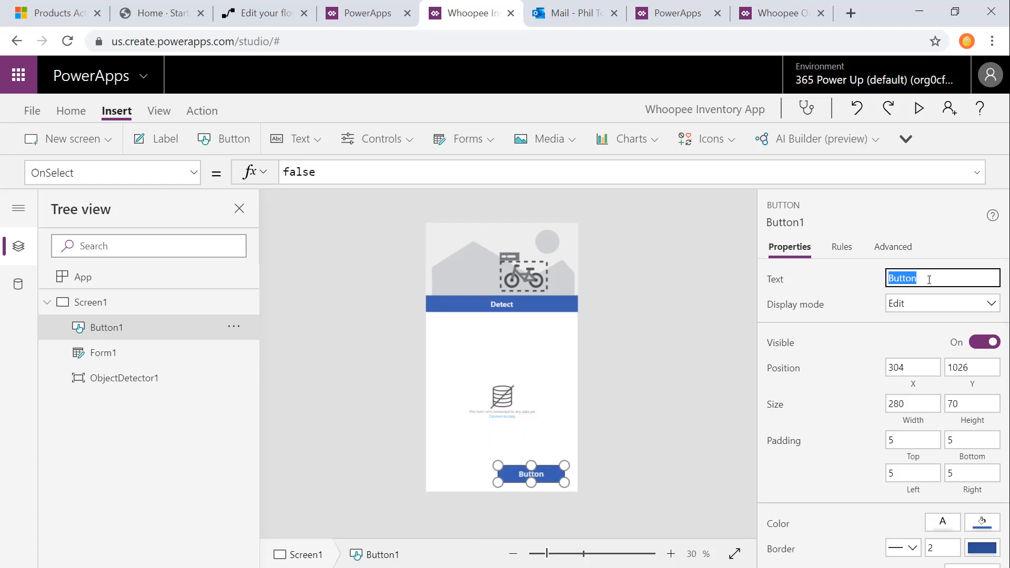
pyautogui.write('Add Inventory')
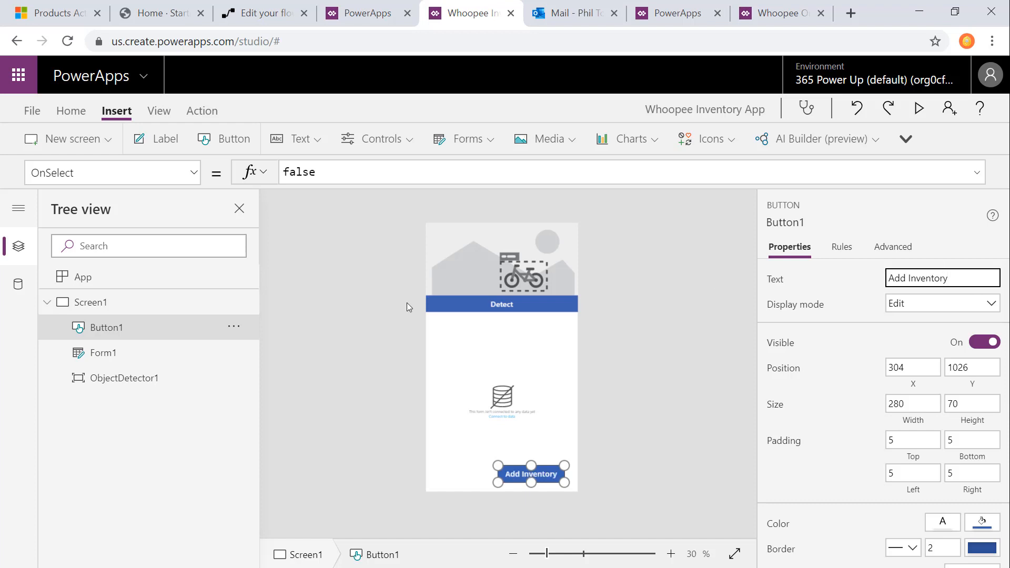
# Step: Set the Add Inventory button's OnSelect formula to SubmitForm(Form1);
pyautogui.doubleClick(298, 173)
pyautogui.write('submi')
pyautogui.press('Tab')
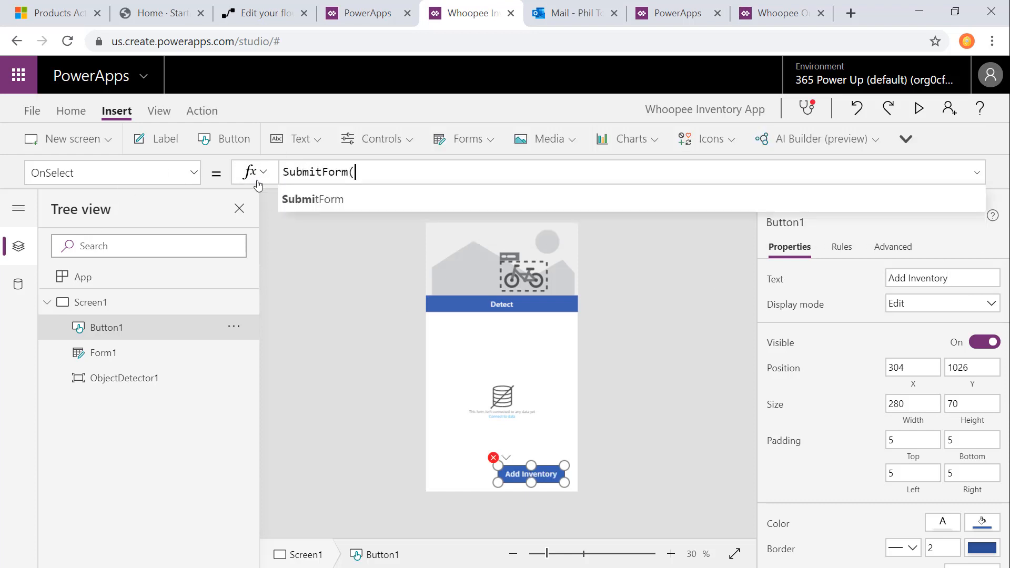
pyautogui.press('Tab')
pyautogui.write(');')
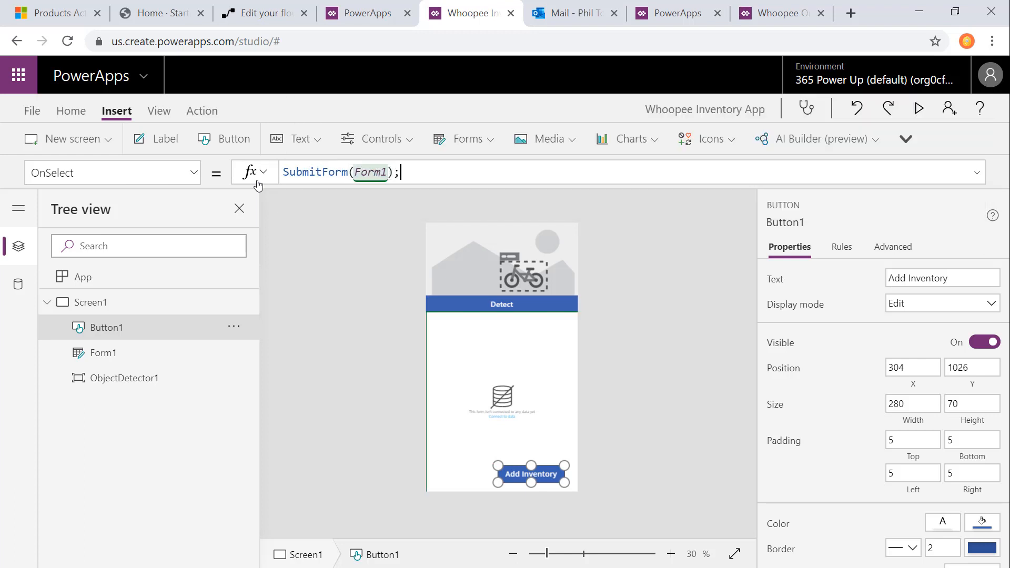
# Step: Connect the edit form below the object detector to the Inventory Counts data source
pyautogui.click(460, 284)
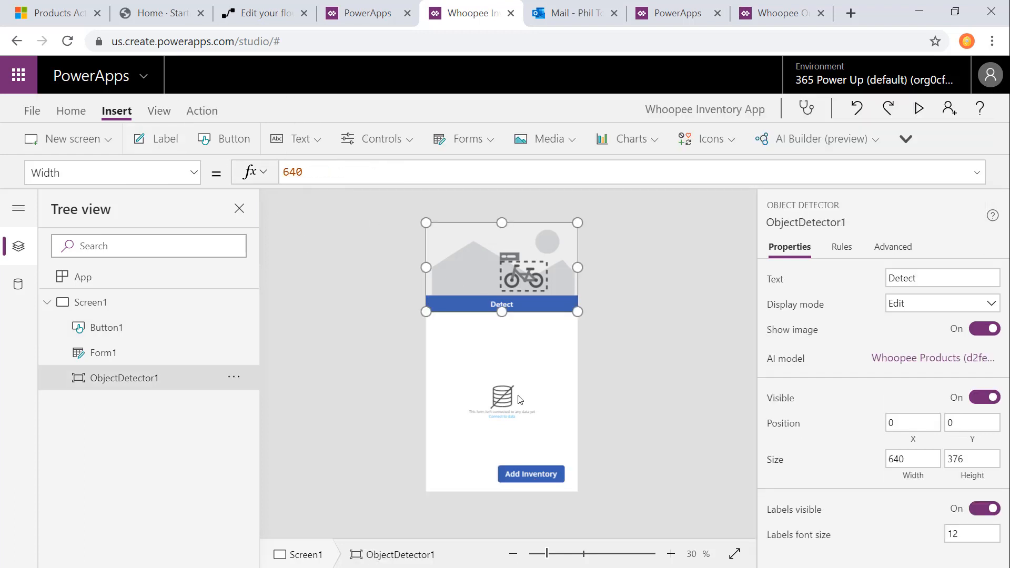
pyautogui.click(573, 412)
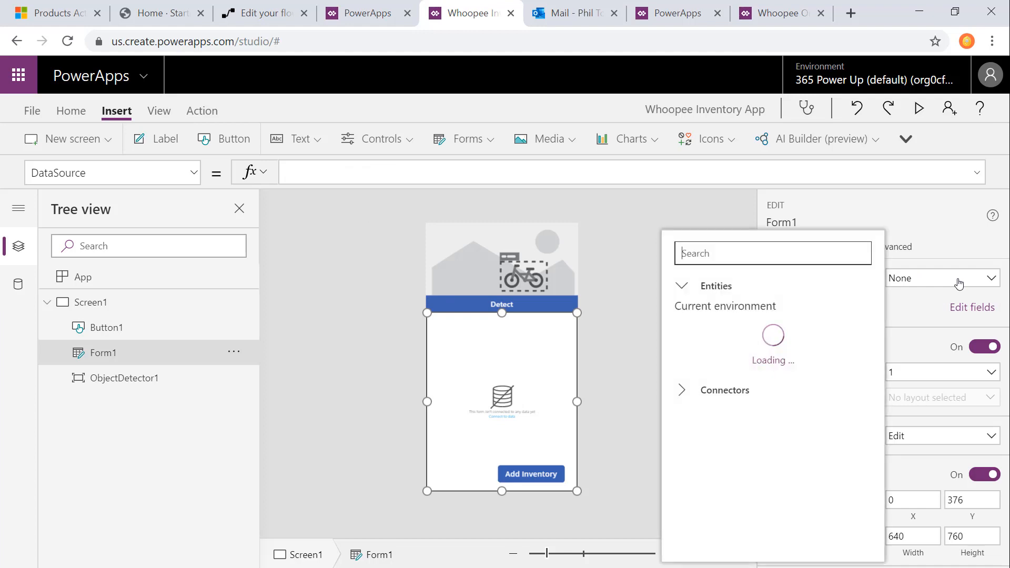
pyautogui.click(744, 445)
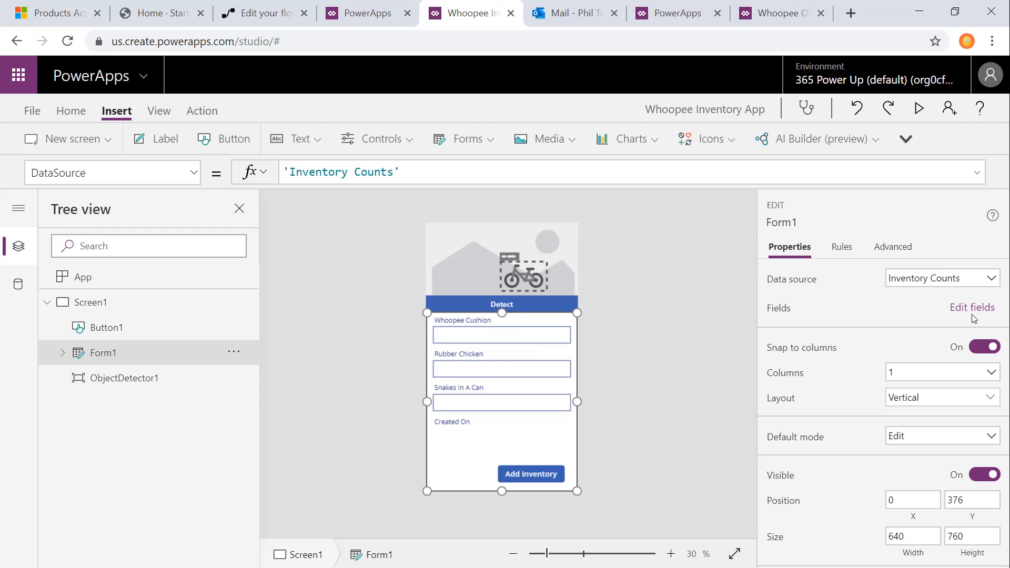
# Step: Remove the Created On field from the Inventory Counts edit form
pyautogui.click(972, 310)
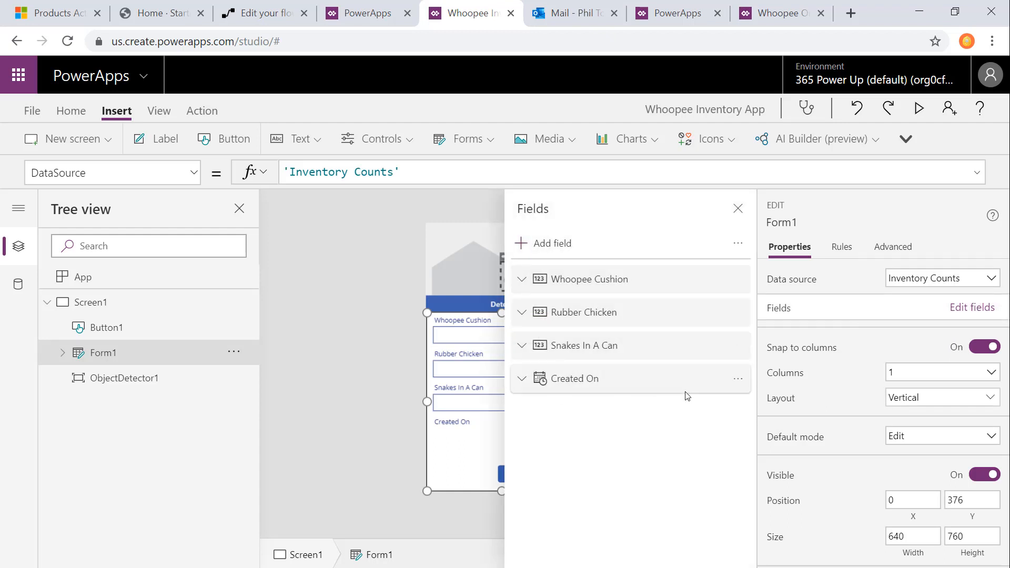
pyautogui.click(726, 378)
pyautogui.click(738, 380)
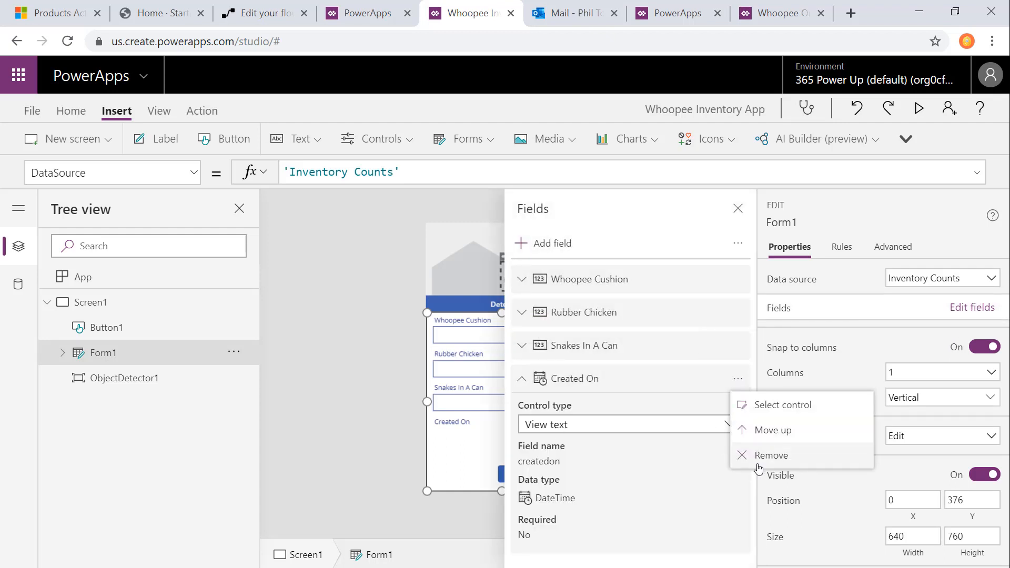
pyautogui.click(757, 456)
# Step: Add the Store field to the edit form and move it above Whoopee Cushion as the first field
pyautogui.click(551, 244)
pyautogui.scroll(-3, 684, 463)
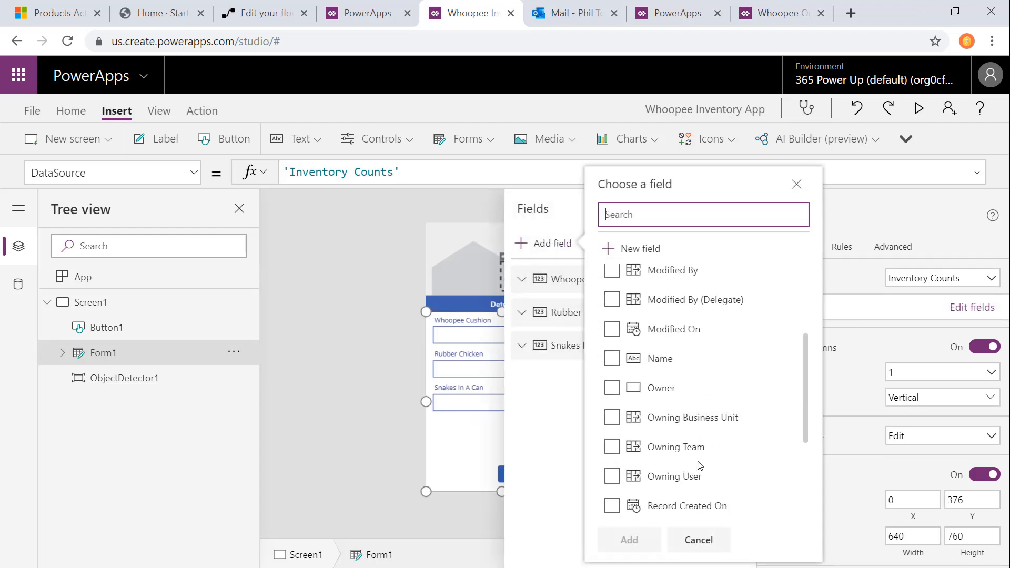
pyautogui.scroll(-3, 631, 421)
pyautogui.click(625, 421)
pyautogui.click(629, 540)
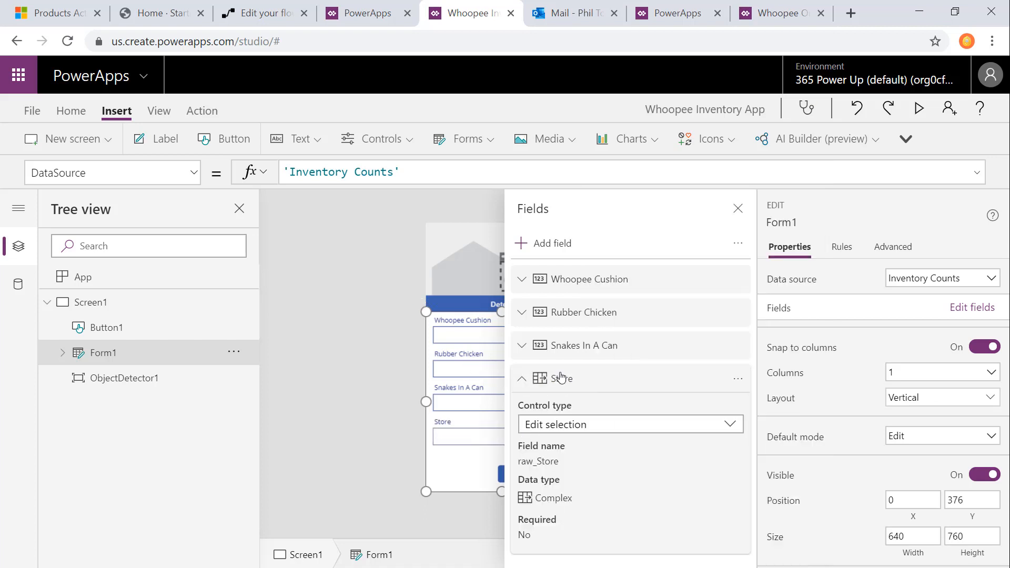
pyautogui.moveTo(564, 386); pyautogui.dragTo(584, 282)
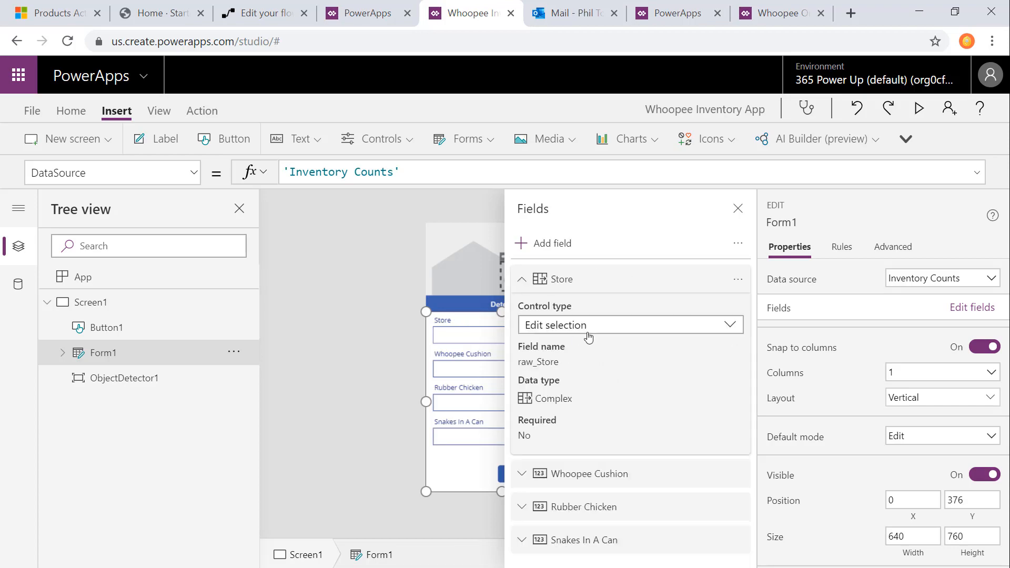
pyautogui.click(532, 284)
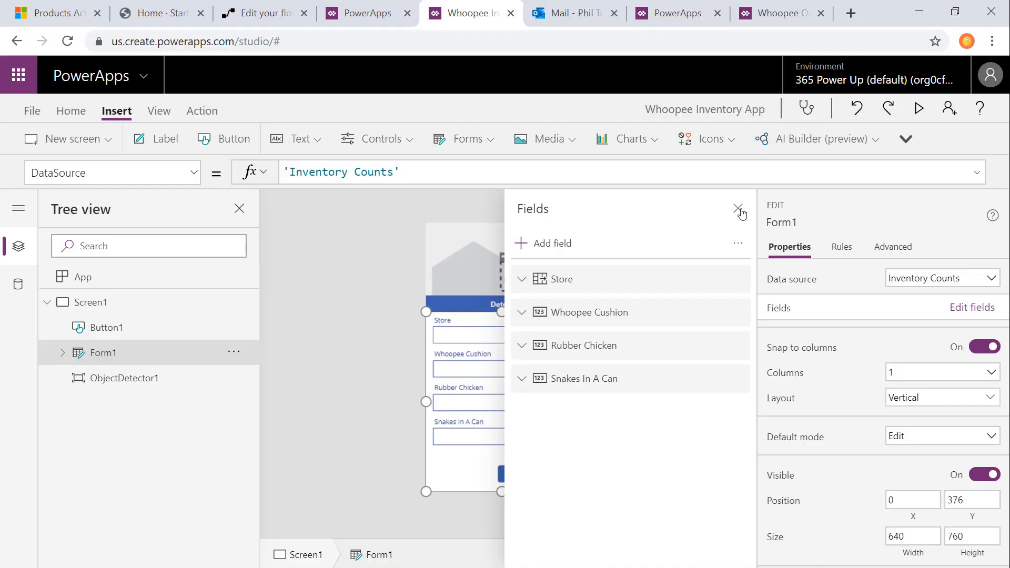
pyautogui.click(739, 208)
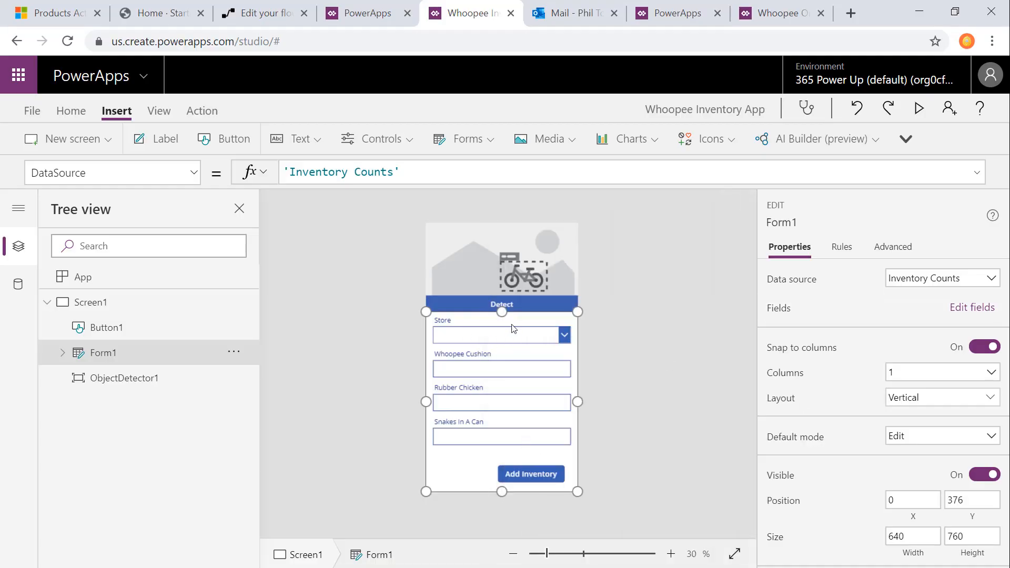
# Step: Set the Store combo box's data source to Stores, filtered by the Active Stores view
pyautogui.click(557, 329)
pyautogui.click(786, 249)
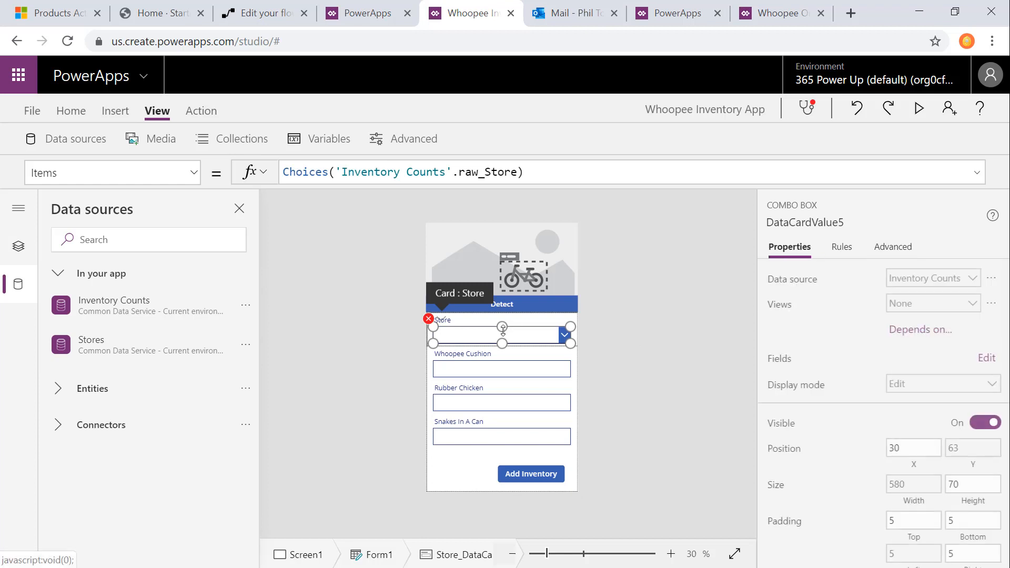
pyautogui.moveTo(524, 172); pyautogui.dragTo(288, 173)
pyautogui.press('BackSpace')
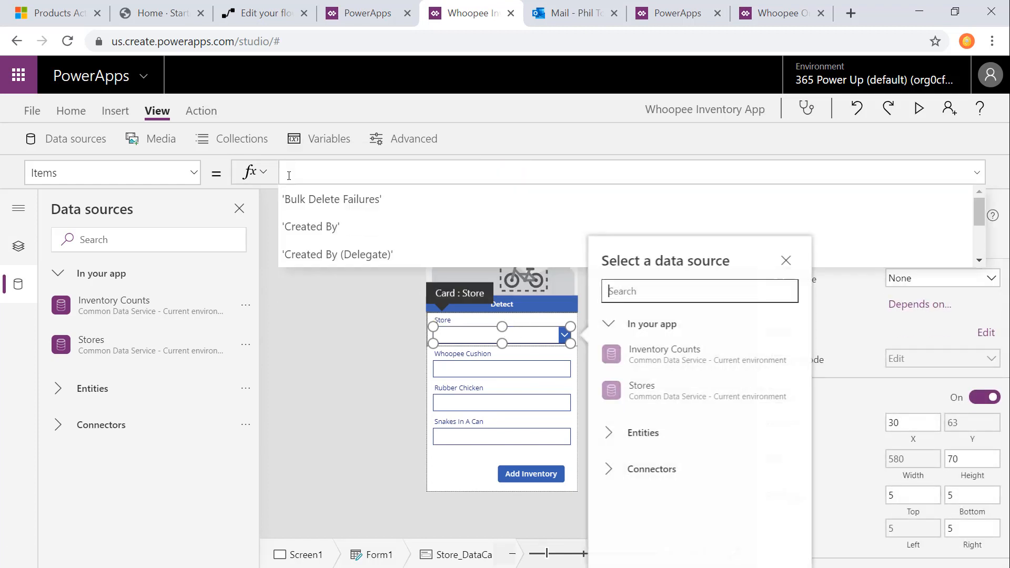
pyautogui.click(639, 395)
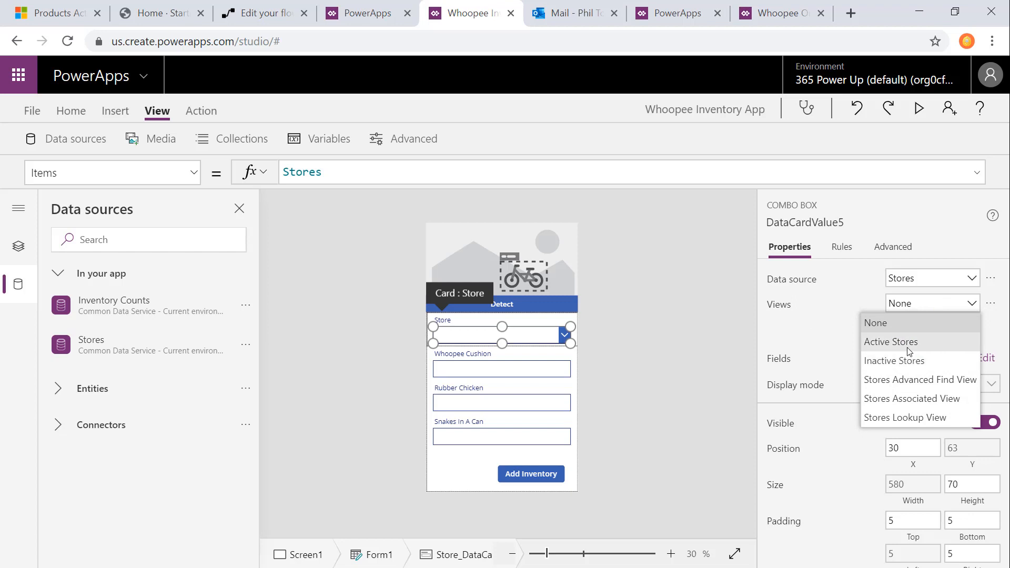
pyautogui.click(910, 342)
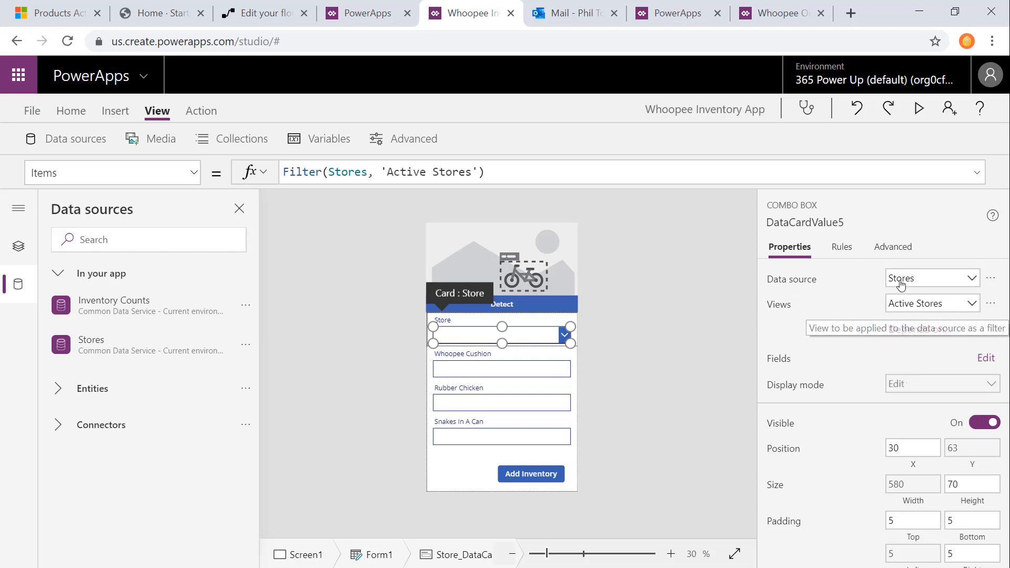
pyautogui.click(898, 247)
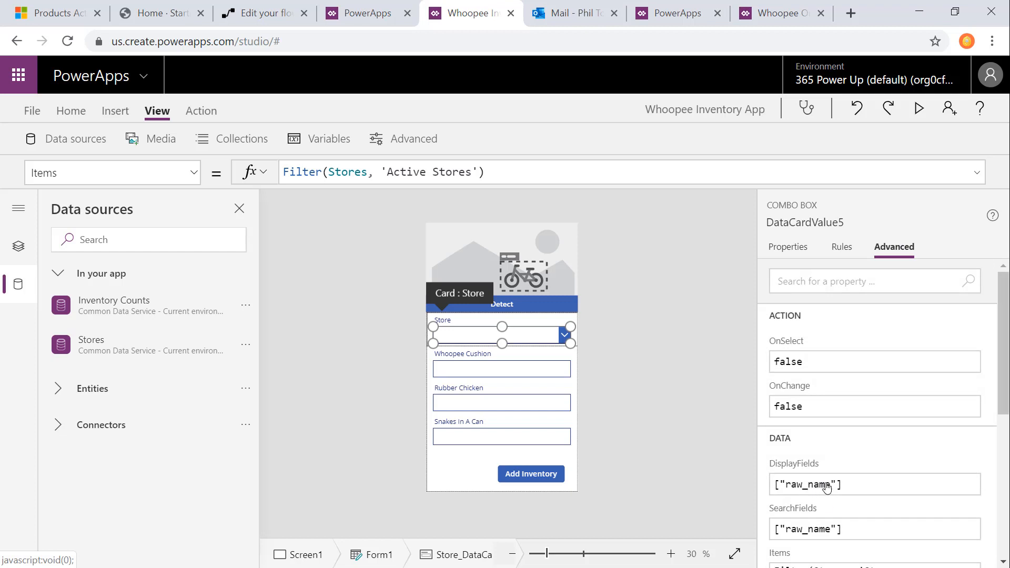
pyautogui.click(639, 351)
pyautogui.keyDown('alt'); pyautogui.click(514, 334); pyautogui.keyUp('alt')
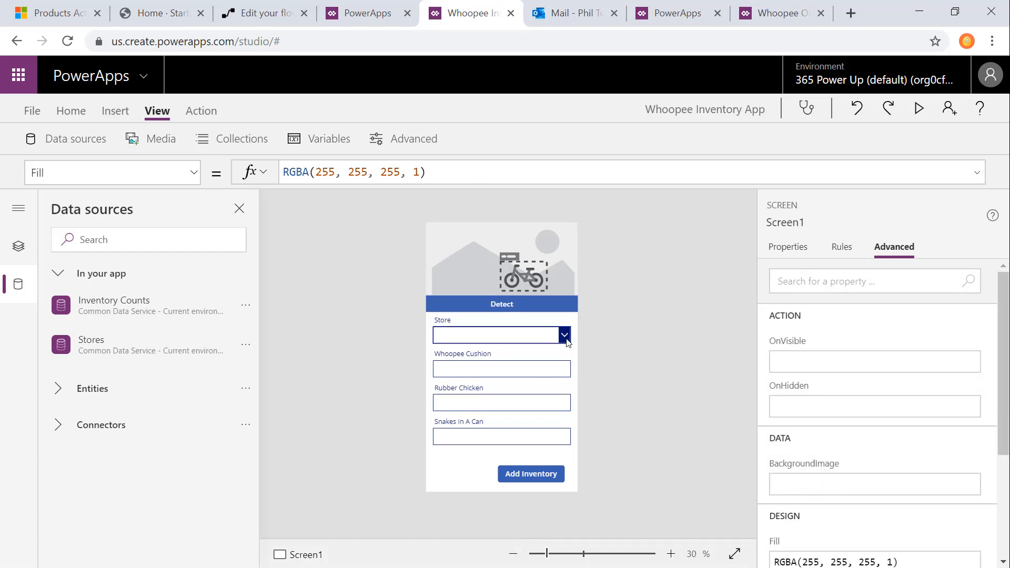
pyautogui.click(478, 335)
# Step: Set the Whoopee Cushion card's Default formula to LookUp(ObjectDetector1.VisionObjects, displayName = "Whoopee Cushion").count
pyautogui.click(554, 352)
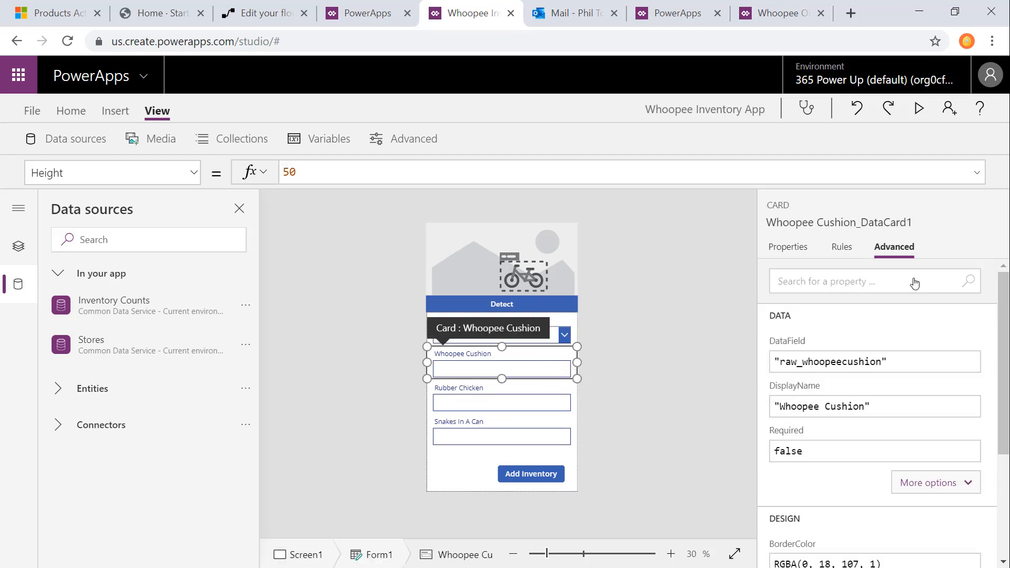
pyautogui.click(135, 170)
pyautogui.write('Default')
pyautogui.press('Tab')
pyautogui.click(291, 170)
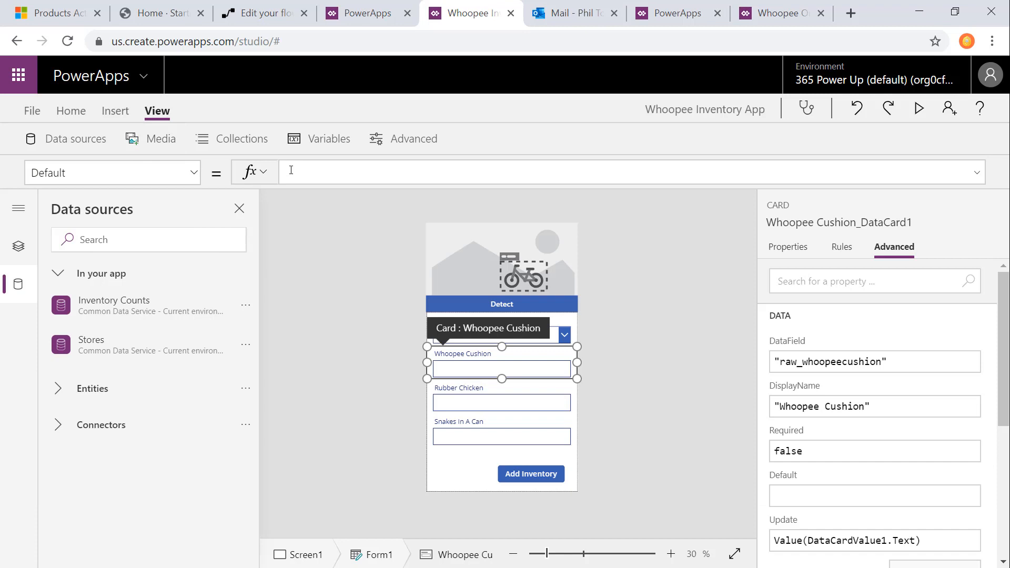
pyautogui.write('LookUp(ObjectDetector1.VisionObjects, displayName = "Whoopee Cushion").count')
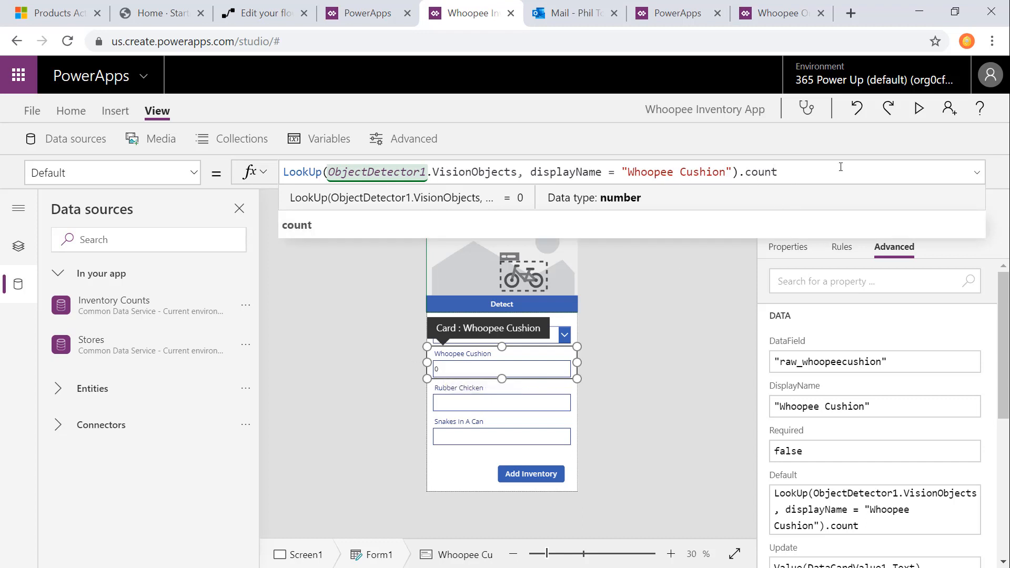
pyautogui.click(690, 310)
# Step: Unlock the Rubber Chicken and Snakes In A Can cards so that their properties can be changed
pyautogui.click(503, 392)
pyautogui.click(557, 419)
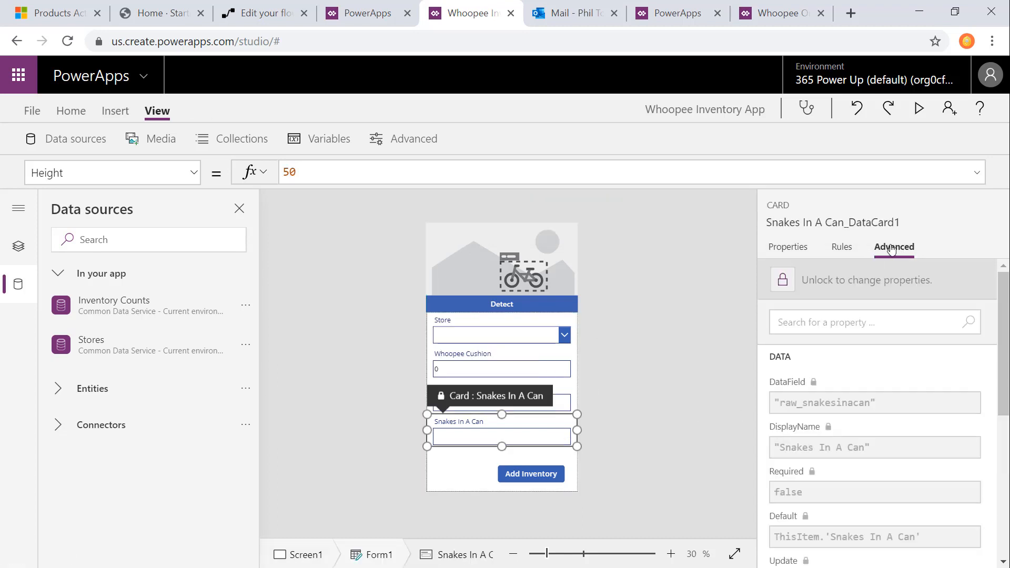
pyautogui.click(902, 280)
# Step: Set the Rubber Chicken card's Default formula to LookUp(ObjectDetector1.VisionObjects, displayName = "Rubber Chicken").count
pyautogui.click(558, 408)
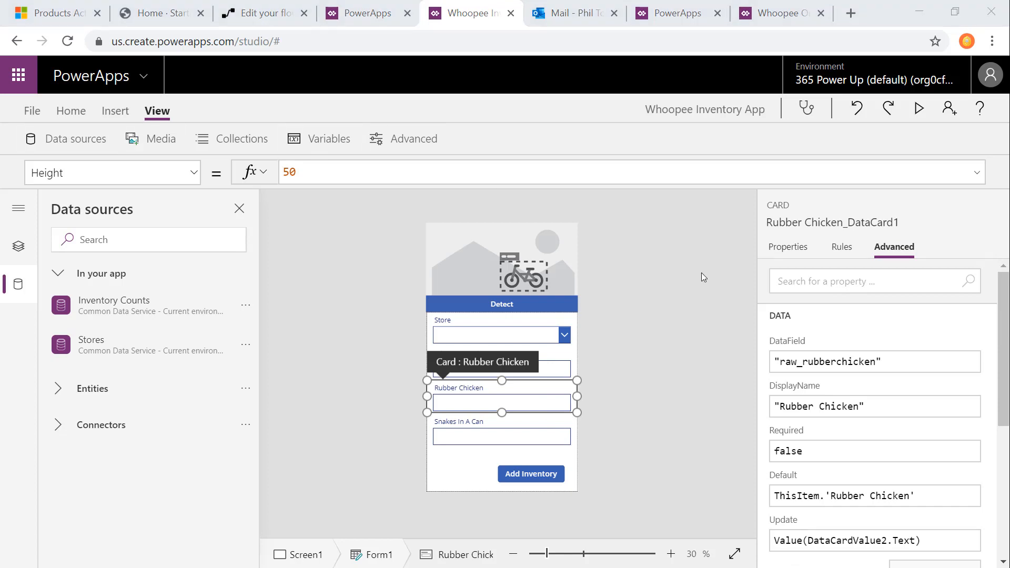
pyautogui.click(829, 495)
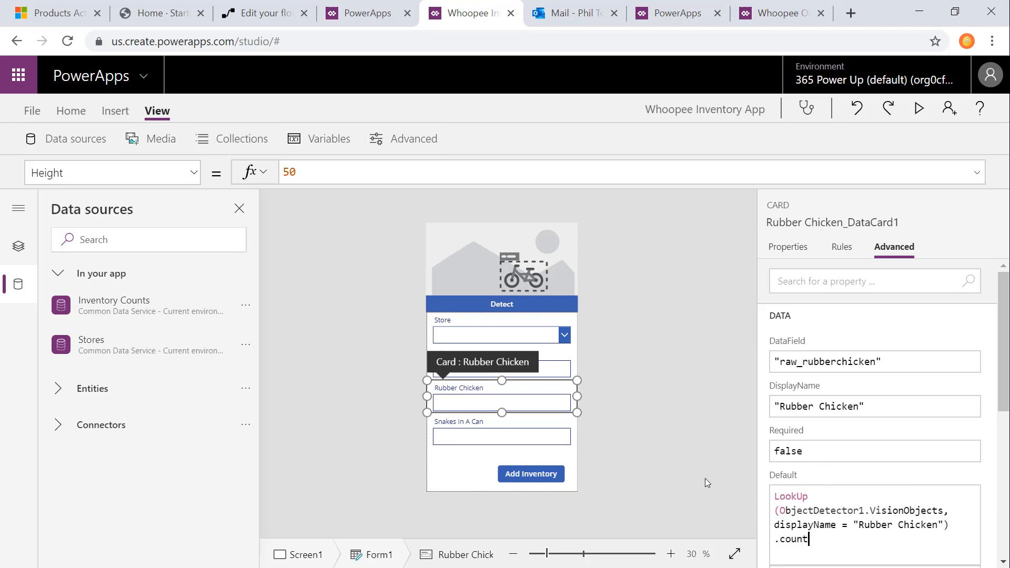
pyautogui.click(648, 460)
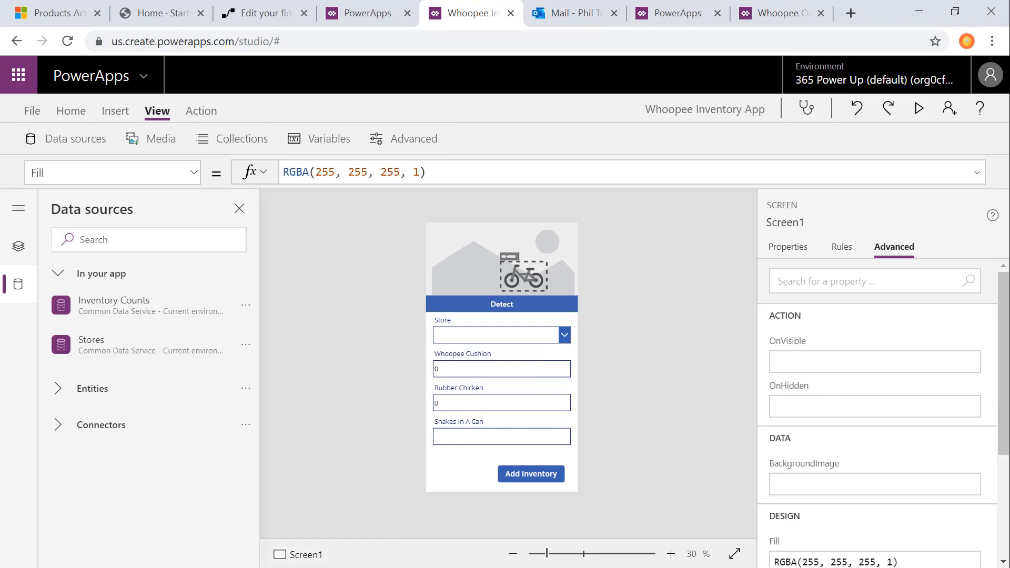
# Step: Replace the Snakes In A Can card's Default formula with LookUp(ObjectDetector1.VisionObjects, displayName = "Snakes In A Can").count
pyautogui.click(485, 441)
pyautogui.click(939, 496)
pyautogui.moveTo(939, 496); pyautogui.dragTo(763, 498)
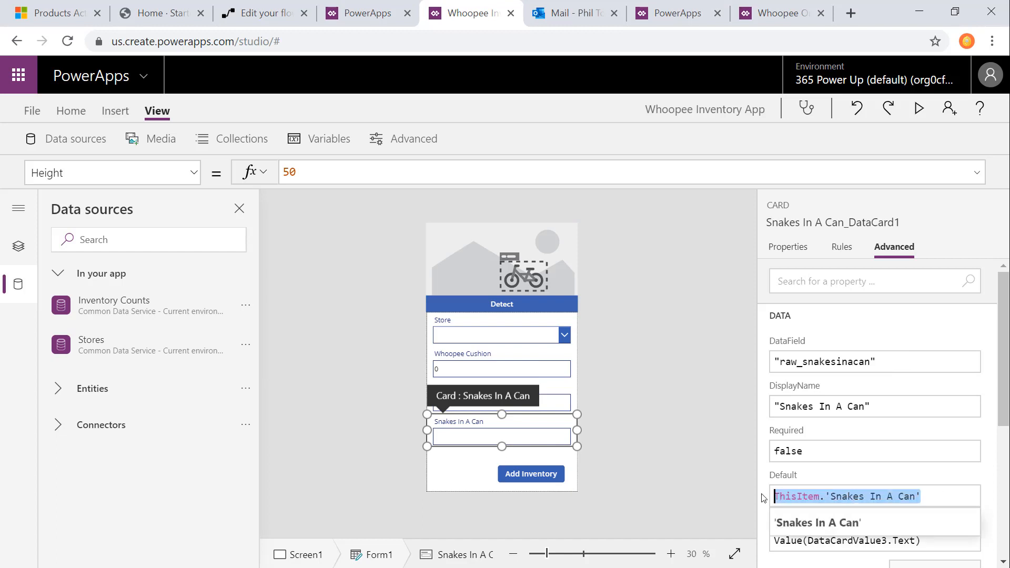
pyautogui.write('LookUp(ObjectDetector1.VisionObjects, DisplayName = "Snakes In A Can").count')
pyautogui.click(721, 443)
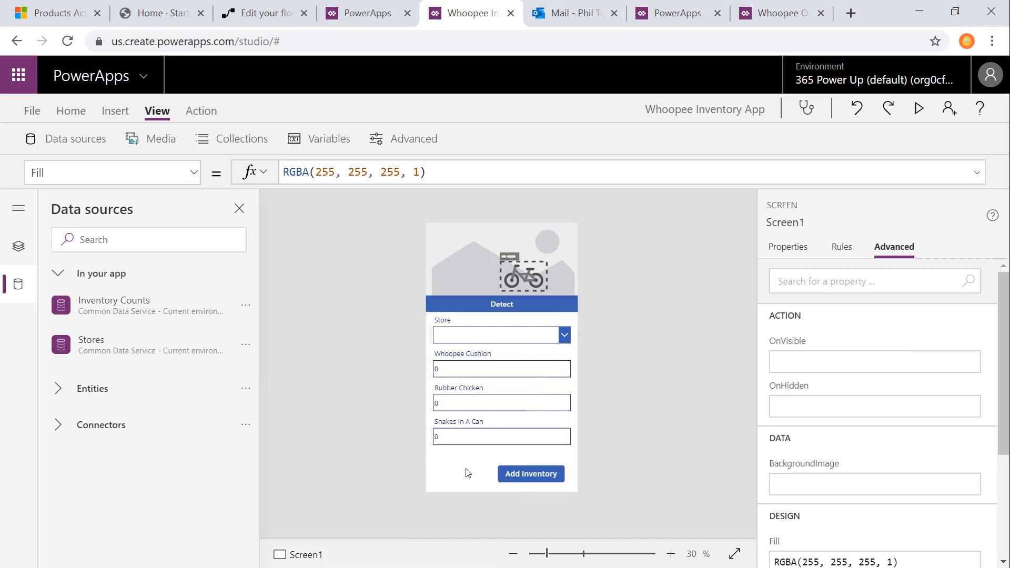
pyautogui.click(564, 425)
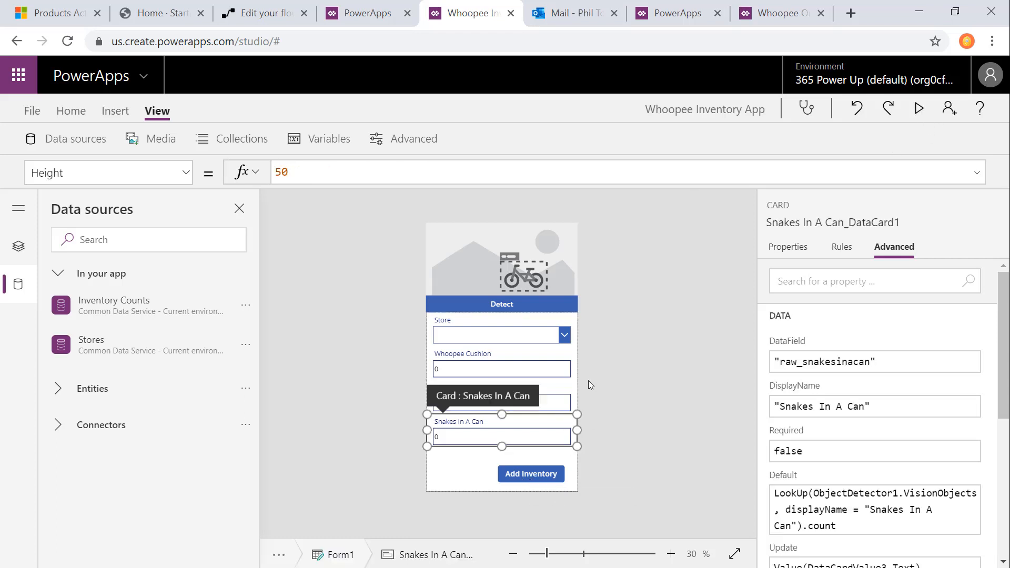
# Step: Set the edit form's default mode to New
pyautogui.click(576, 453)
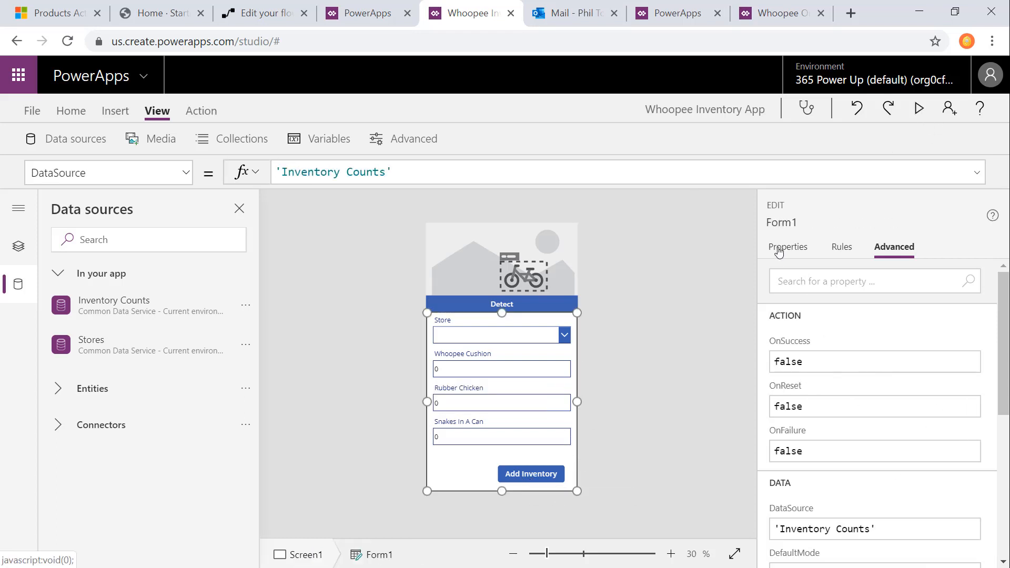
pyautogui.click(778, 248)
pyautogui.click(902, 436)
pyautogui.click(902, 473)
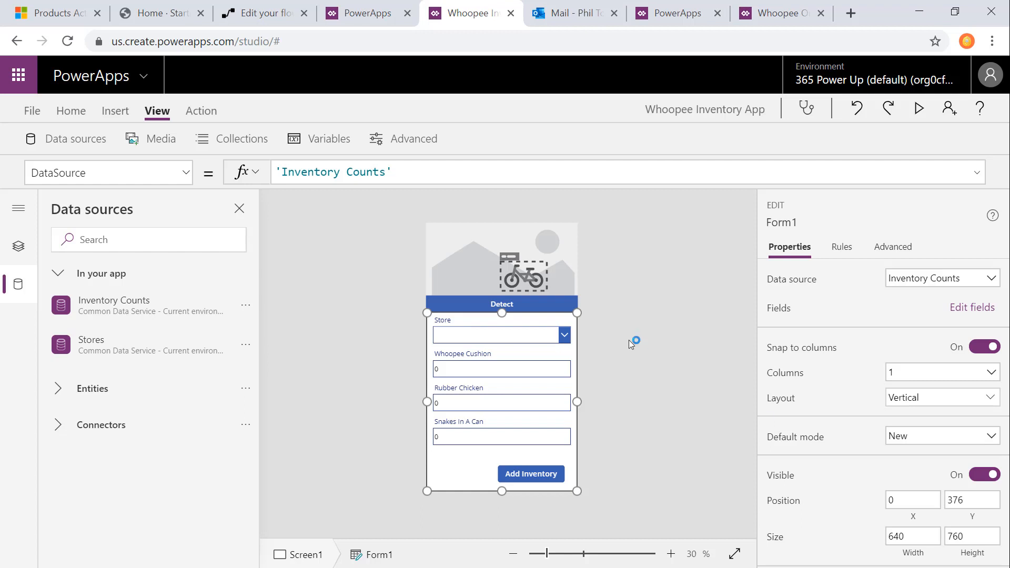
pyautogui.click(629, 340)
# Step: Preview the app and choose Arbitrage Novelty as the store
pyautogui.click(919, 109)
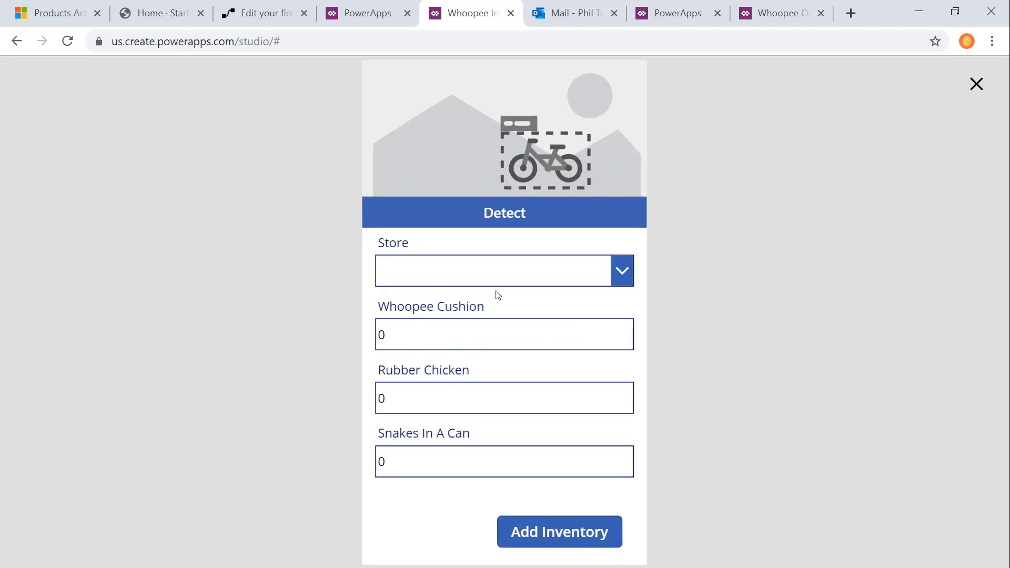
pyautogui.click(629, 270)
pyautogui.click(390, 269)
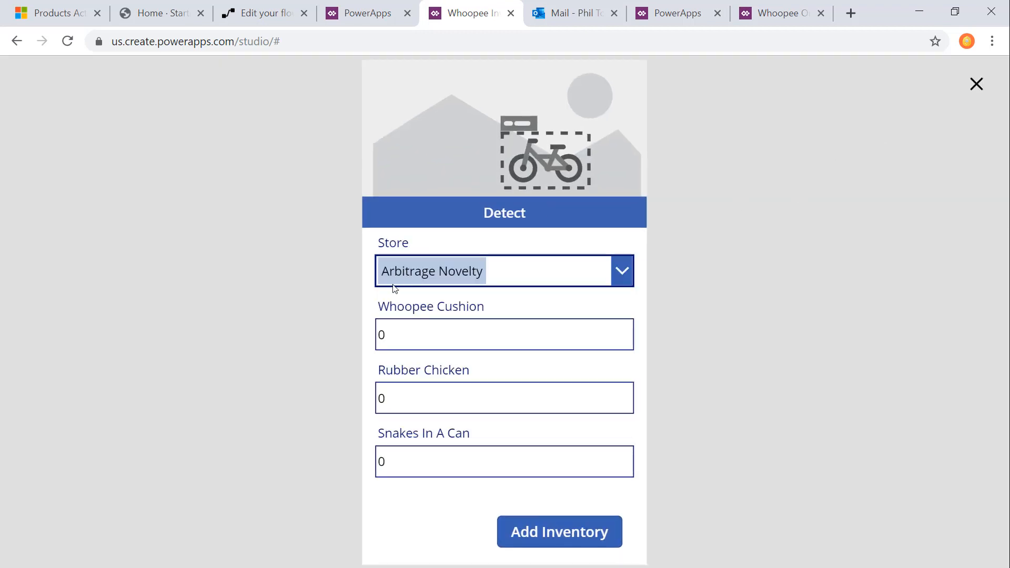
# Step: Run object detection on the first photo in the Inventory Photos folder under Object Classification
pyautogui.click(558, 215)
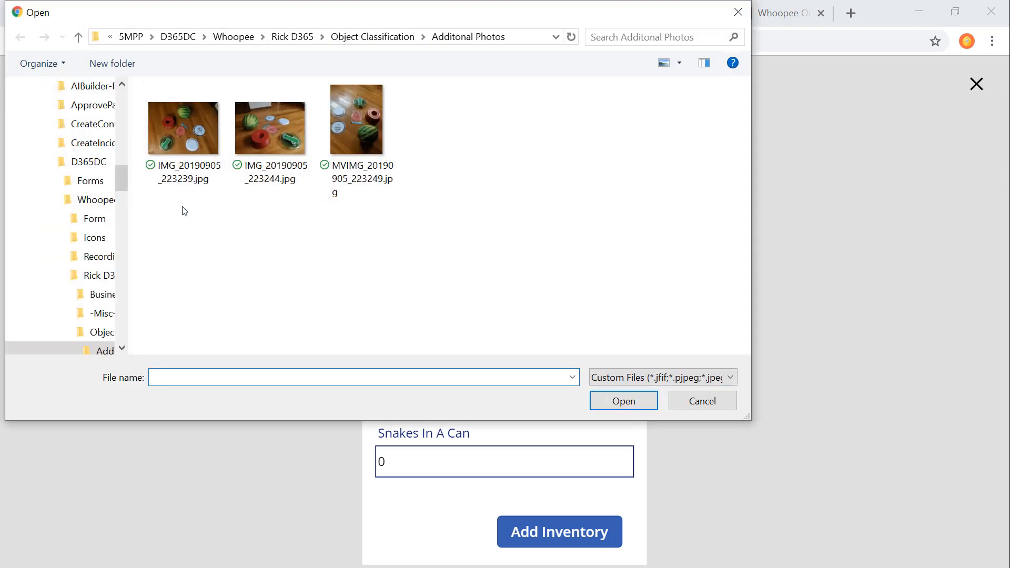
pyautogui.click(368, 37)
pyautogui.doubleClick(235, 131)
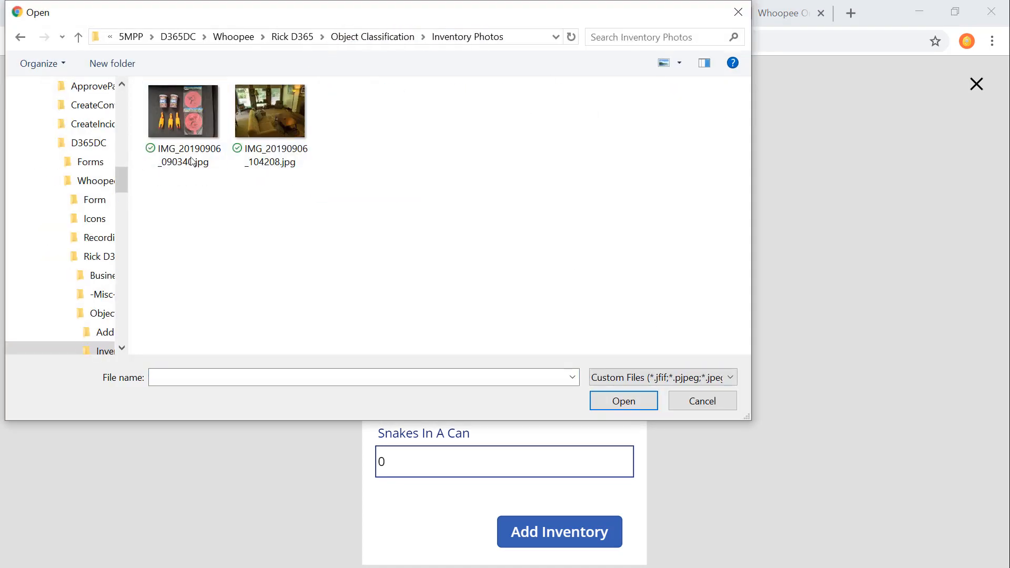
pyautogui.doubleClick(200, 132)
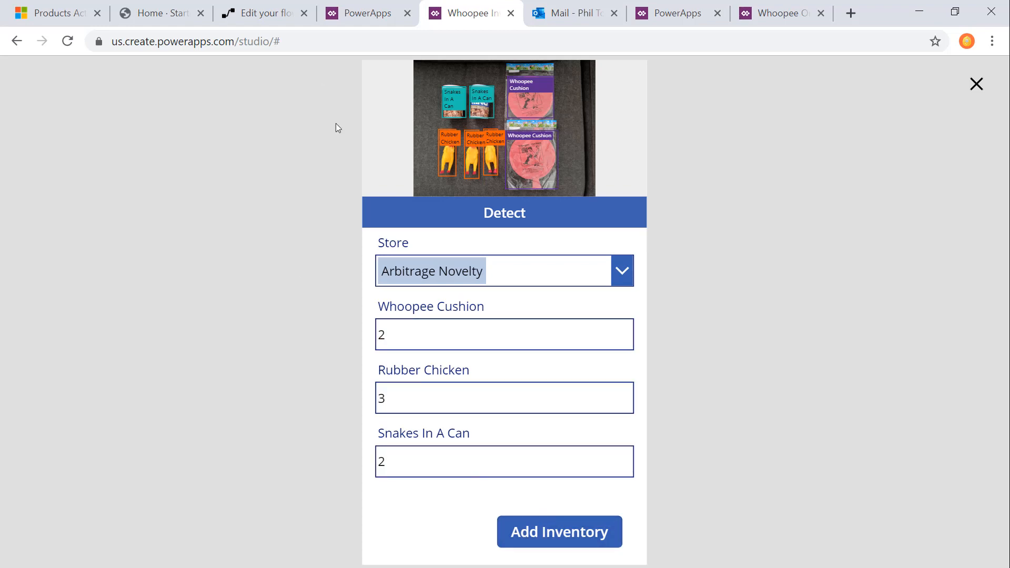
# Step: Switch to the Whoopee Sales app and examine the Arbitrage Novelty store record's existing inventory counts
pyautogui.click(33, 12)
pyautogui.click(36, 277)
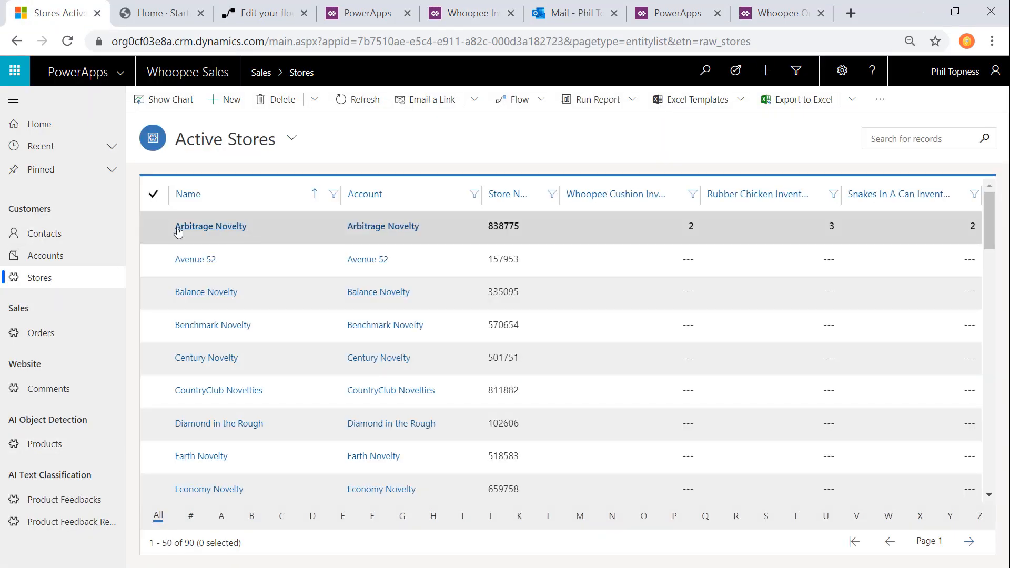
pyautogui.doubleClick(319, 231)
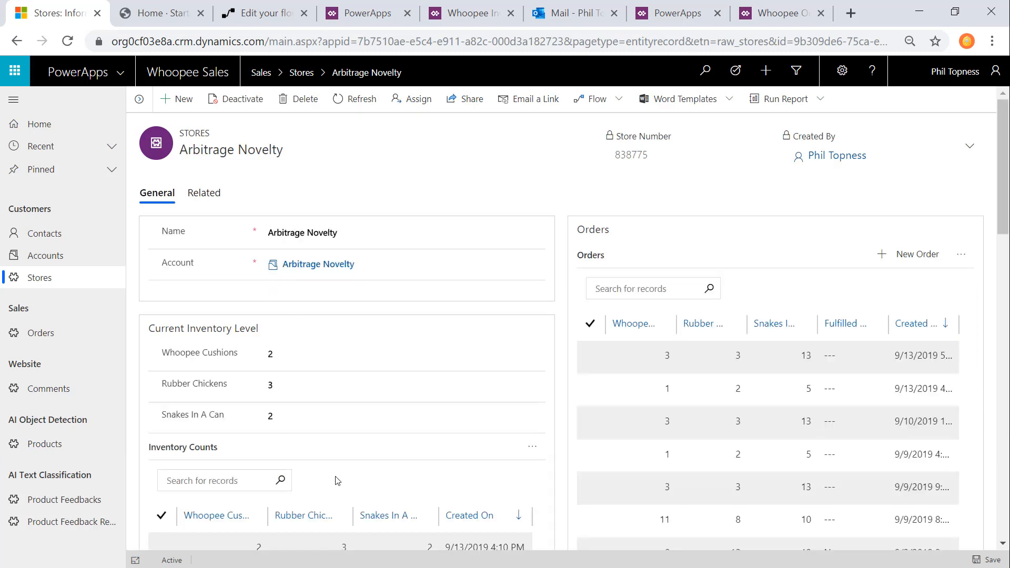
pyautogui.scroll(-3, 337, 480)
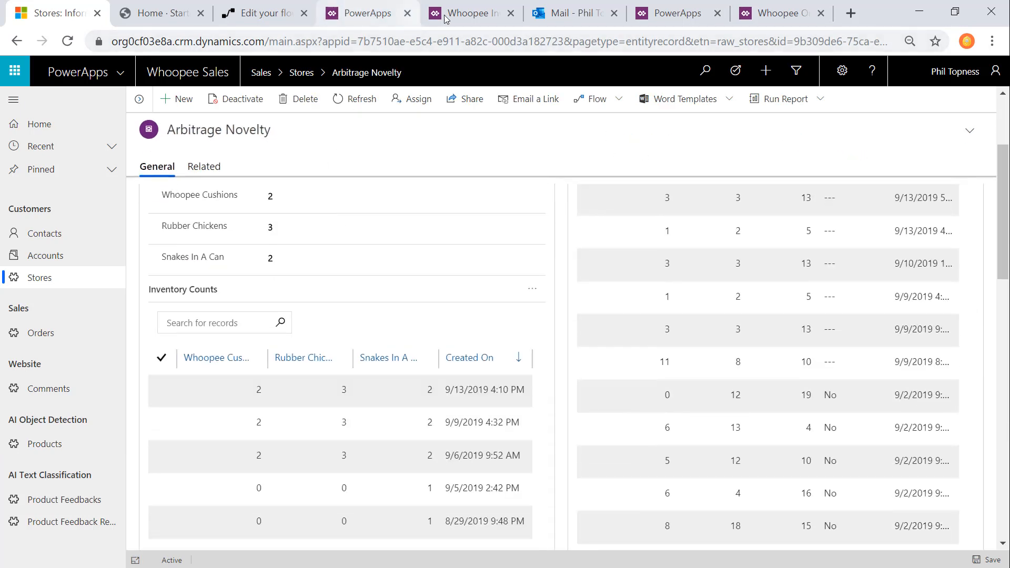
# Step: Submit the detected inventory counts from the previewed inventory app and refresh the Inventory Counts list on the Arbitrage Novelty record in Whoopee Sales
pyautogui.click(465, 13)
pyautogui.click(526, 535)
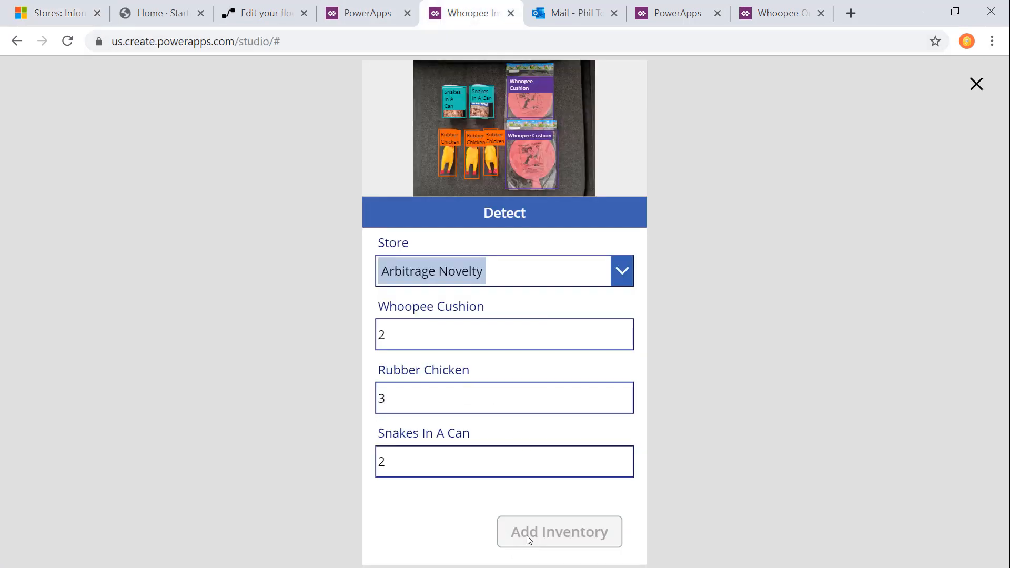
pyautogui.click(68, 20)
pyautogui.click(533, 289)
pyautogui.click(551, 343)
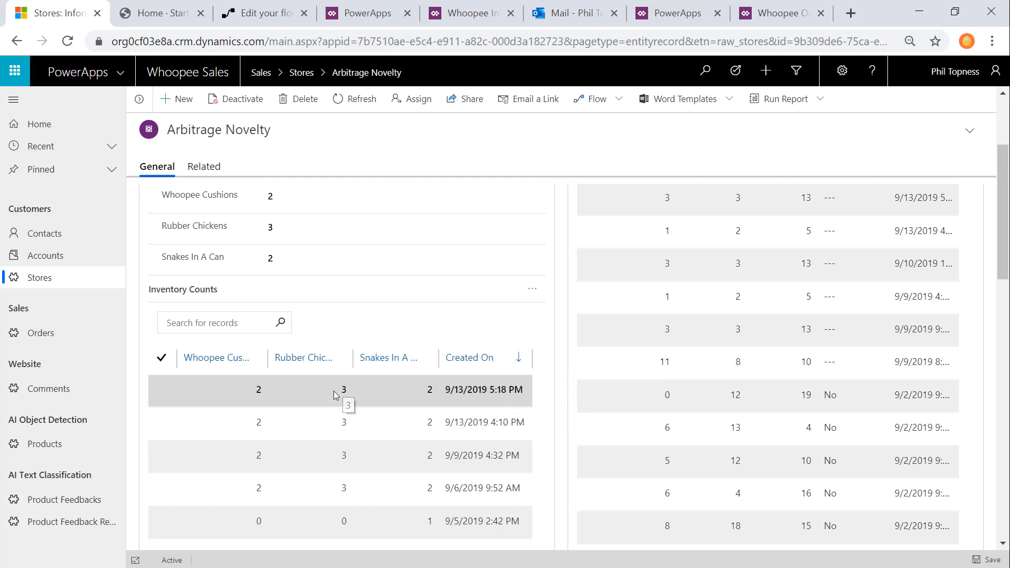
# Step: Examine the Fulfilled On Time values across the orders listed on the Arbitrage Novelty store record
pyautogui.click(463, 14)
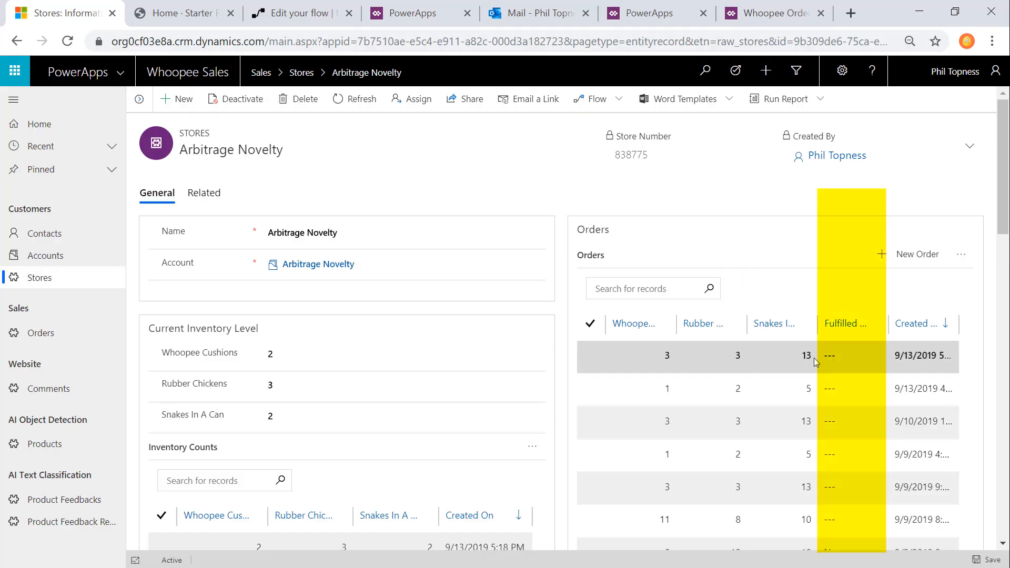
pyautogui.scroll(-6, 831, 422)
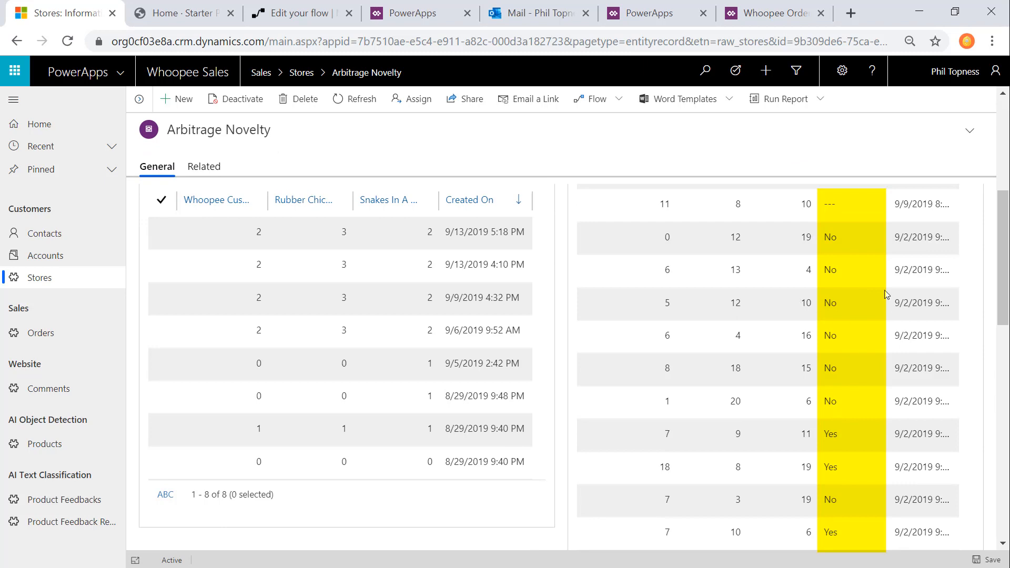
pyautogui.scroll(-3, 869, 293)
pyautogui.scroll(6, 863, 314)
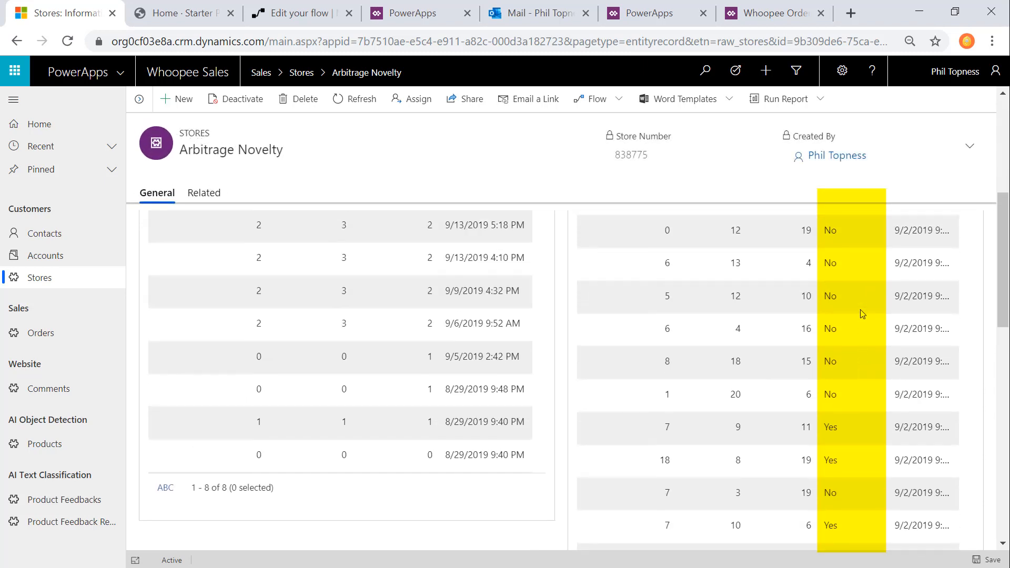
pyautogui.scroll(3, 861, 313)
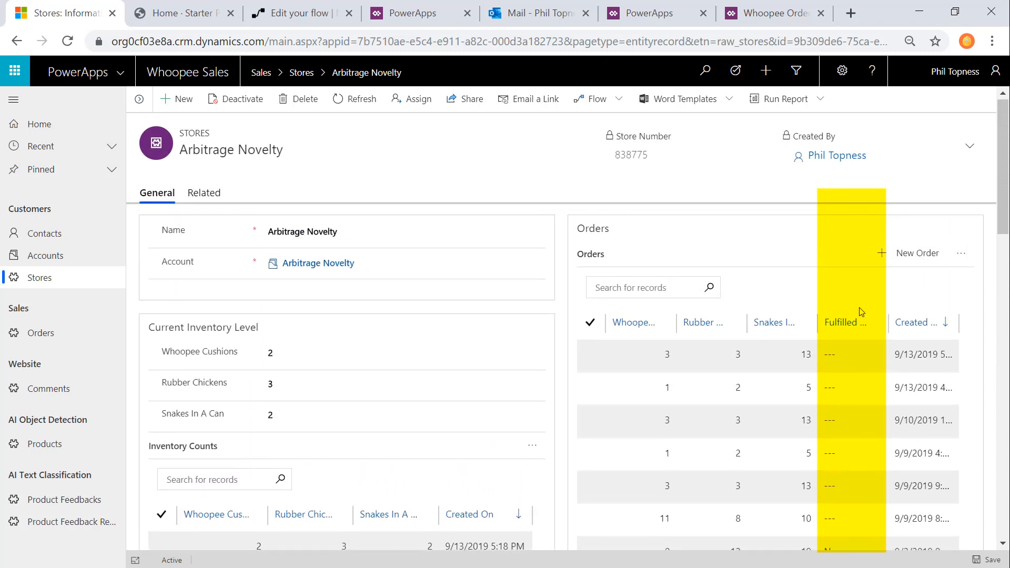
pyautogui.scroll(-2, 860, 311)
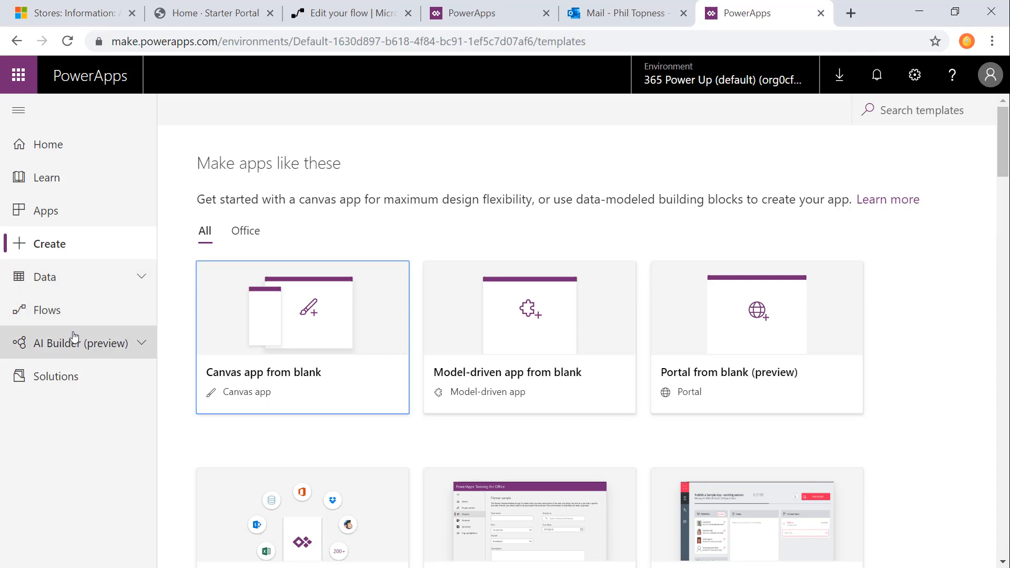
# Step: Create a Binary Classification model in AI Builder named "Fulfilled On Time - DC"
pyautogui.click(55, 343)
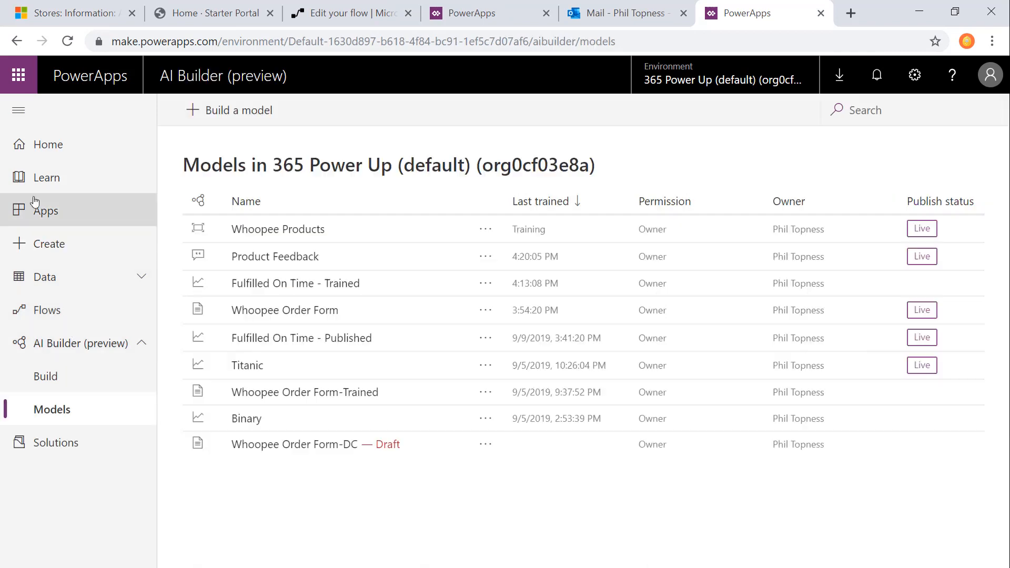
pyautogui.click(63, 376)
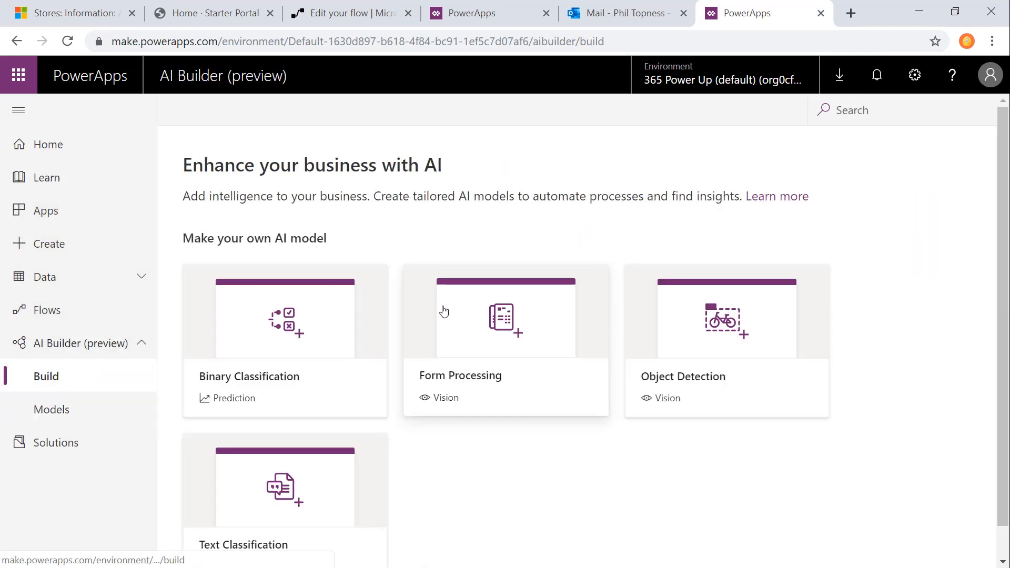
pyautogui.click(310, 317)
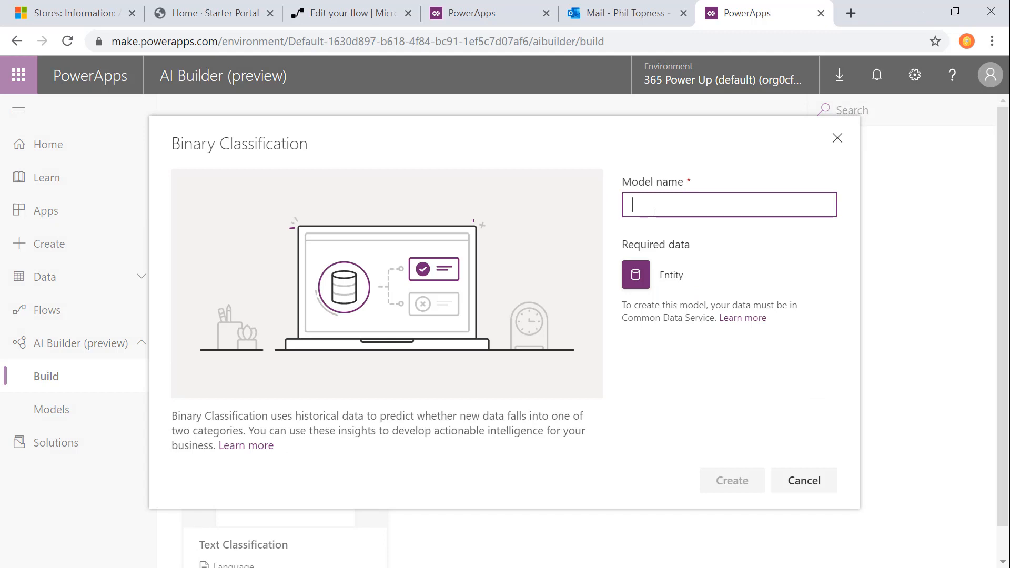
pyautogui.write('Fulfilled On Time - DC')
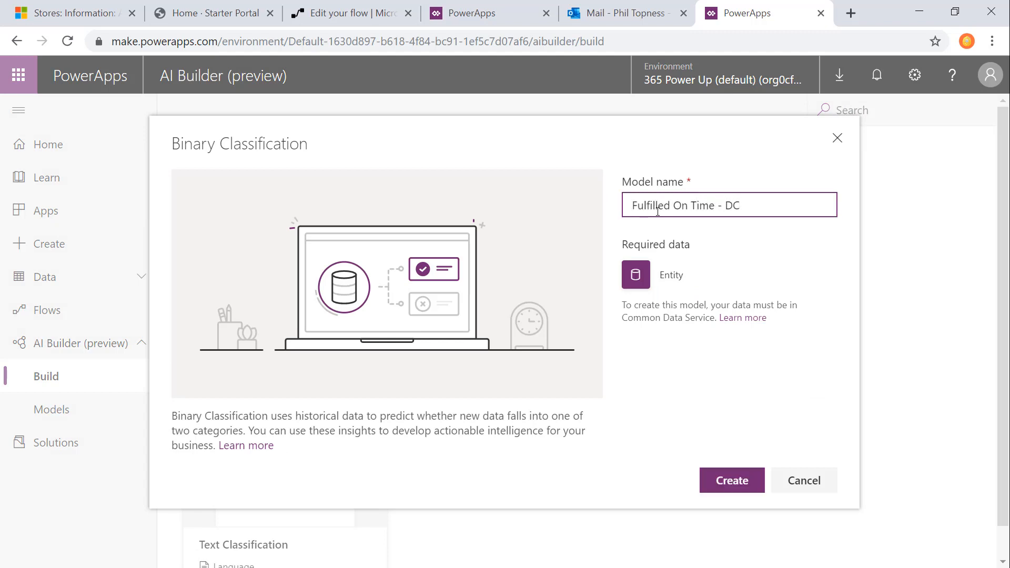
pyautogui.click(735, 480)
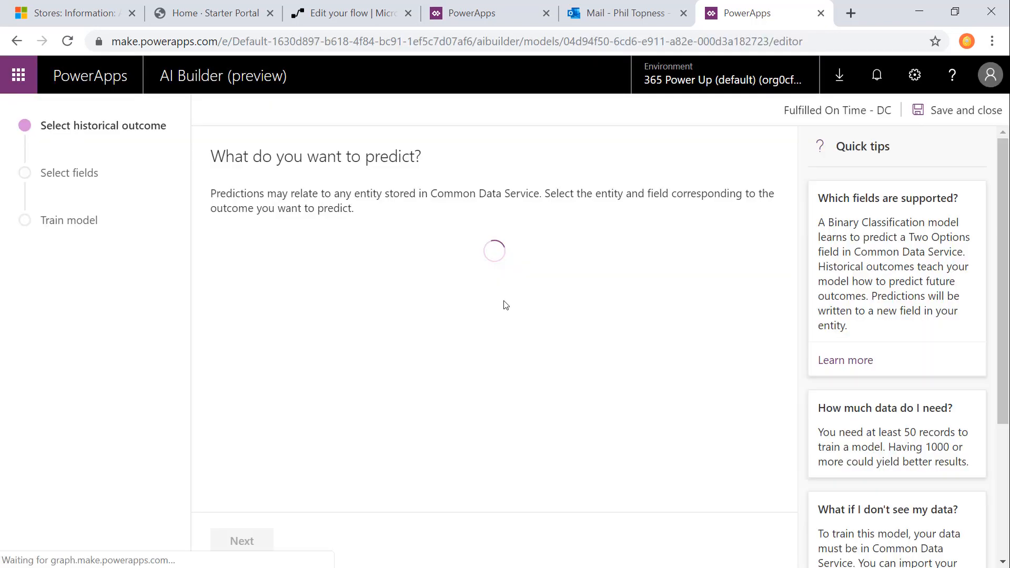
# Step: Set the model's historical outcome to the Fulfilled On Time field of the Order entity and continue to field selection
pyautogui.click(418, 278)
pyautogui.scroll(-10, 618, 392)
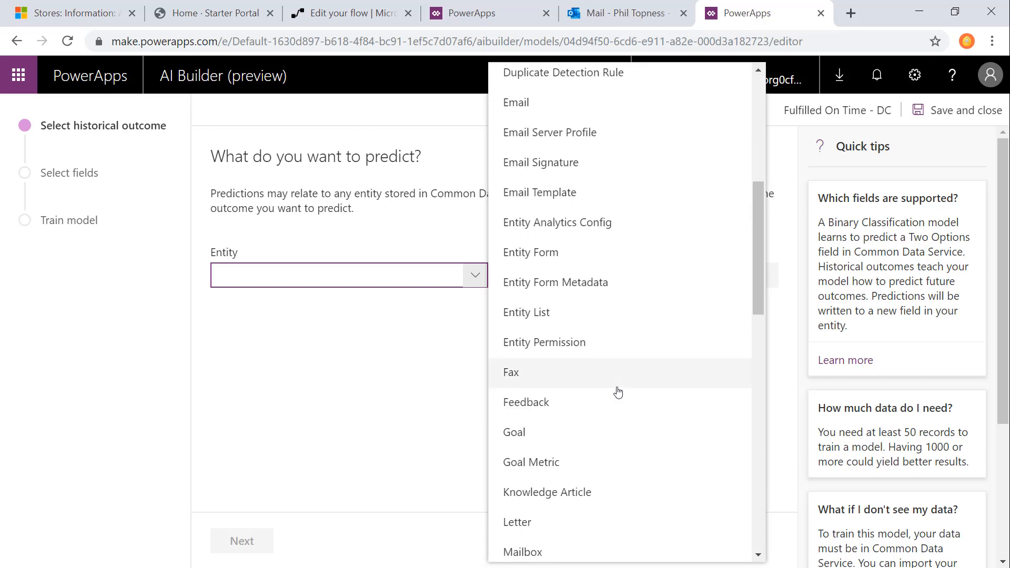
pyautogui.click(553, 469)
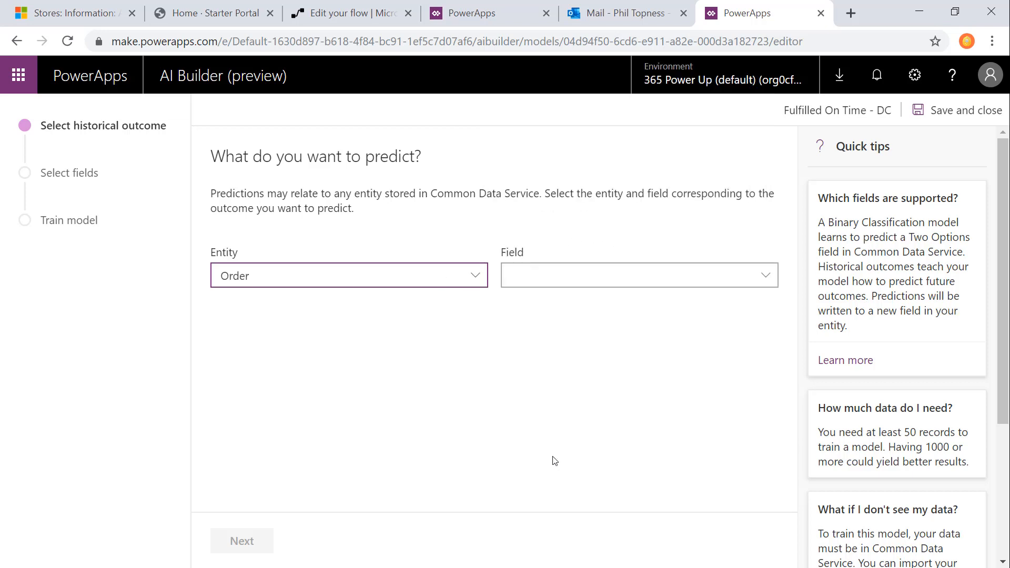
pyautogui.click(594, 272)
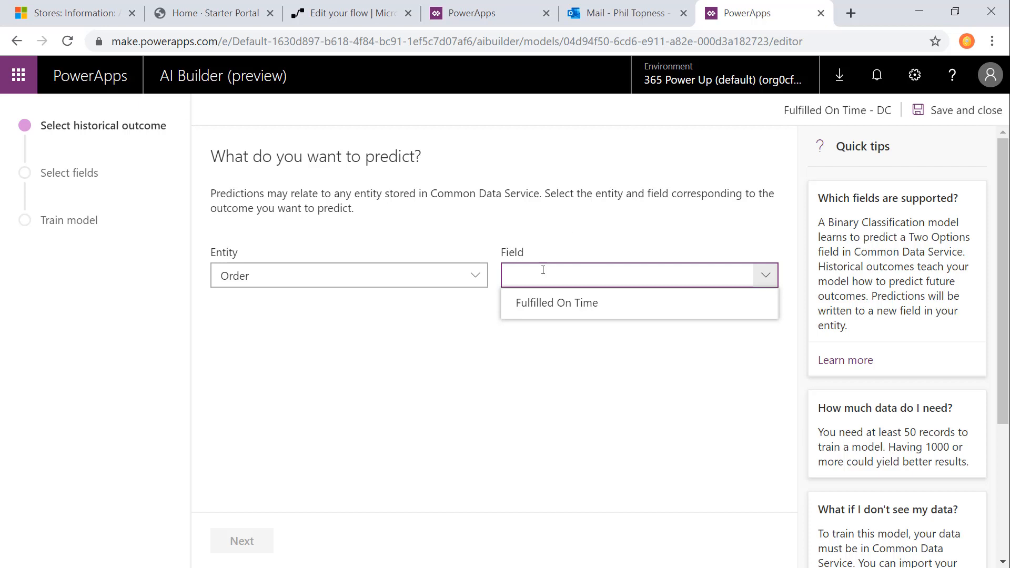
pyautogui.click(529, 304)
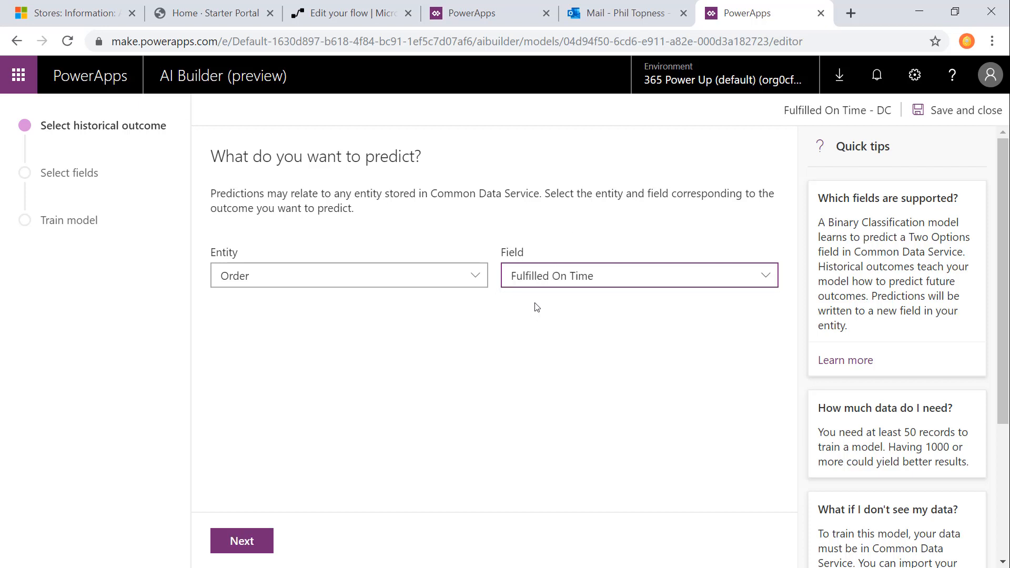
pyautogui.click(248, 531)
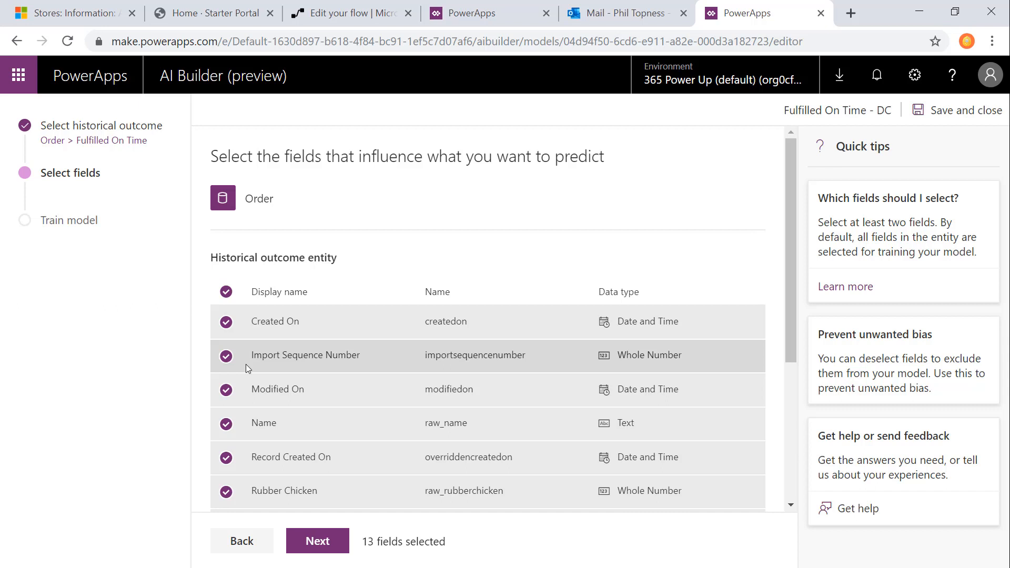
# Step: Limit the influencing fields to Rubber Chicken, Snakes In A Can and Whoopee Cushion, and continue to the training summary
pyautogui.click(226, 293)
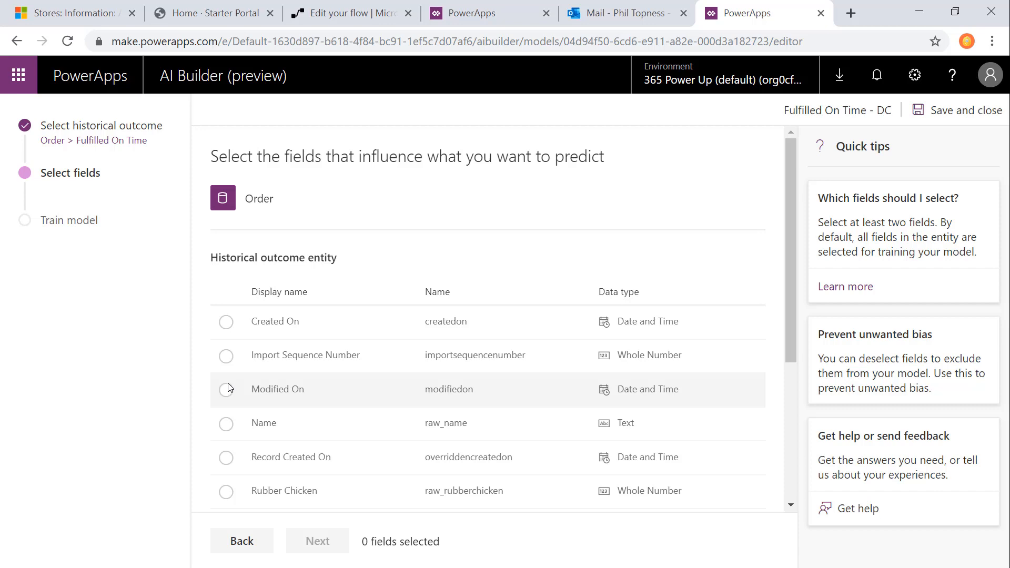
pyautogui.scroll(-1, 228, 388)
pyautogui.scroll(1, 227, 385)
pyautogui.scroll(-2, 227, 382)
pyautogui.click(226, 334)
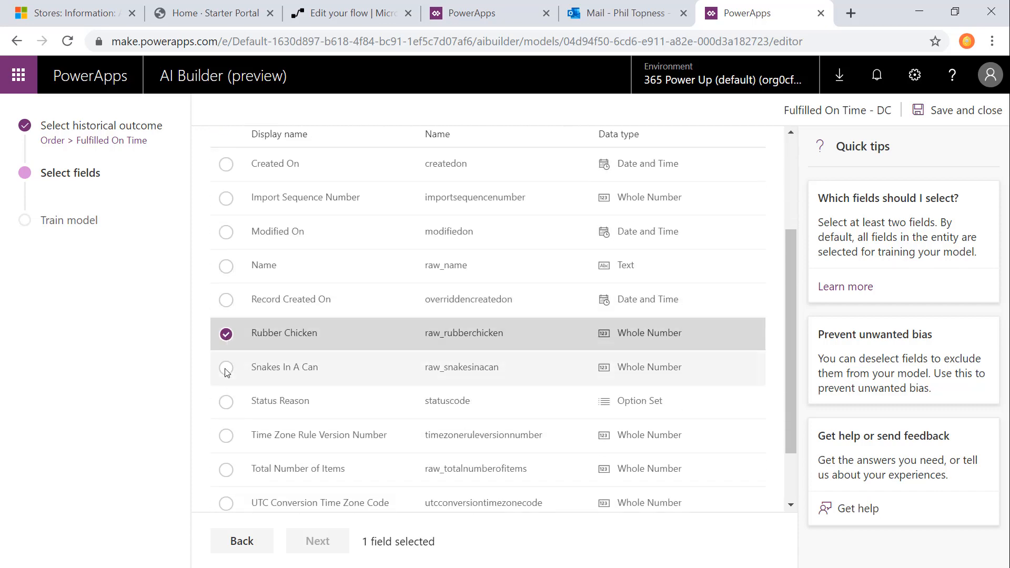
pyautogui.click(226, 367)
pyautogui.scroll(-1, 228, 394)
pyautogui.click(226, 495)
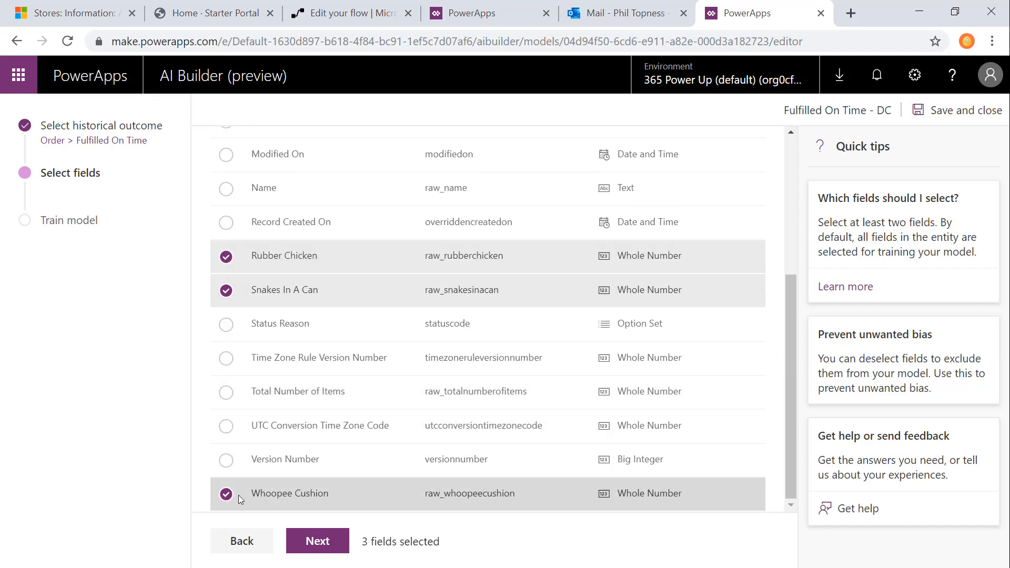
pyautogui.scroll(3, 252, 432)
pyautogui.scroll(-3, 282, 364)
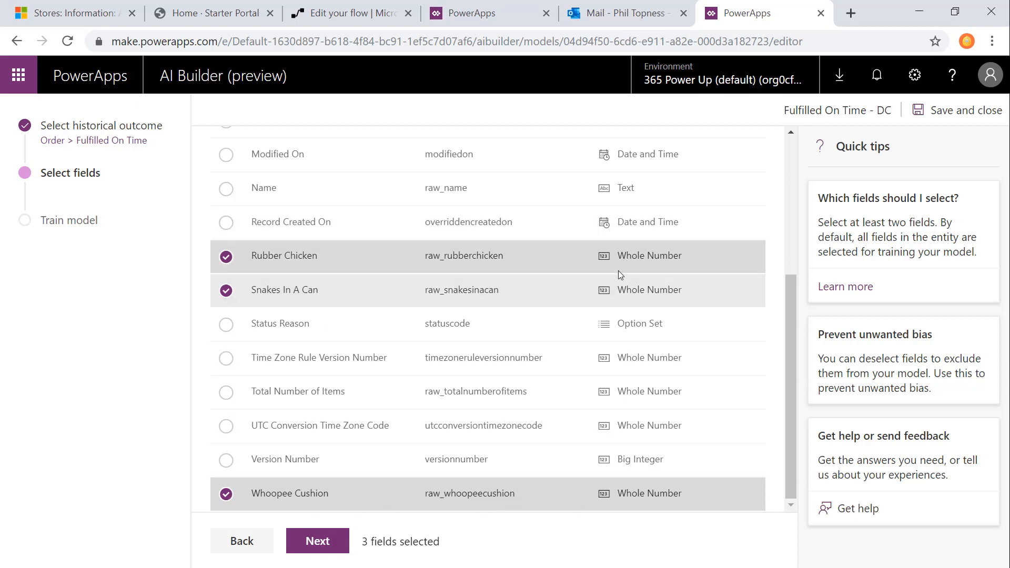
pyautogui.click(305, 542)
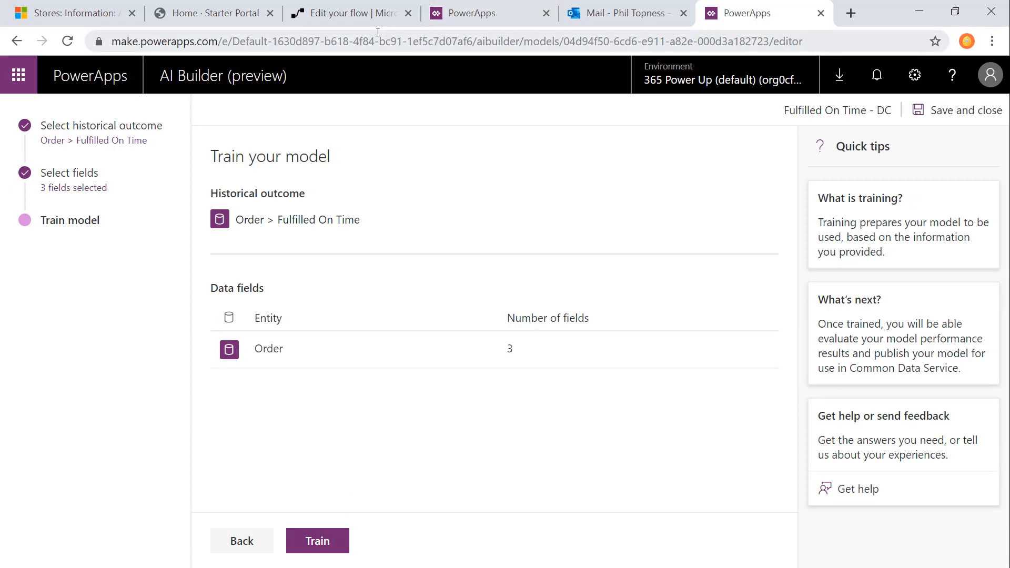
# Step: Open the Fulfilled On Time - Published model from the AI Builder models and review its performance and top influencers
pyautogui.click(463, 13)
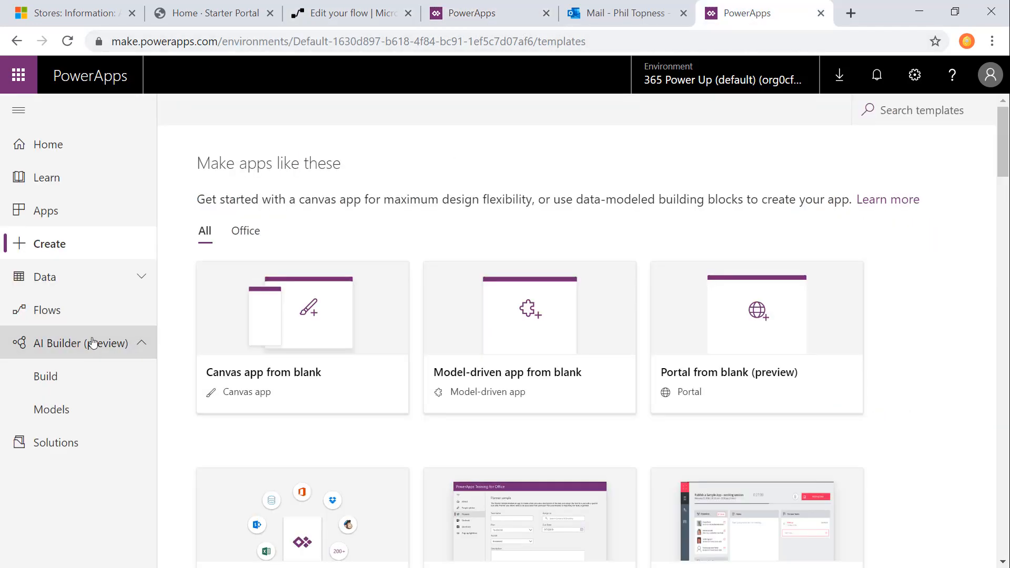
pyautogui.click(84, 379)
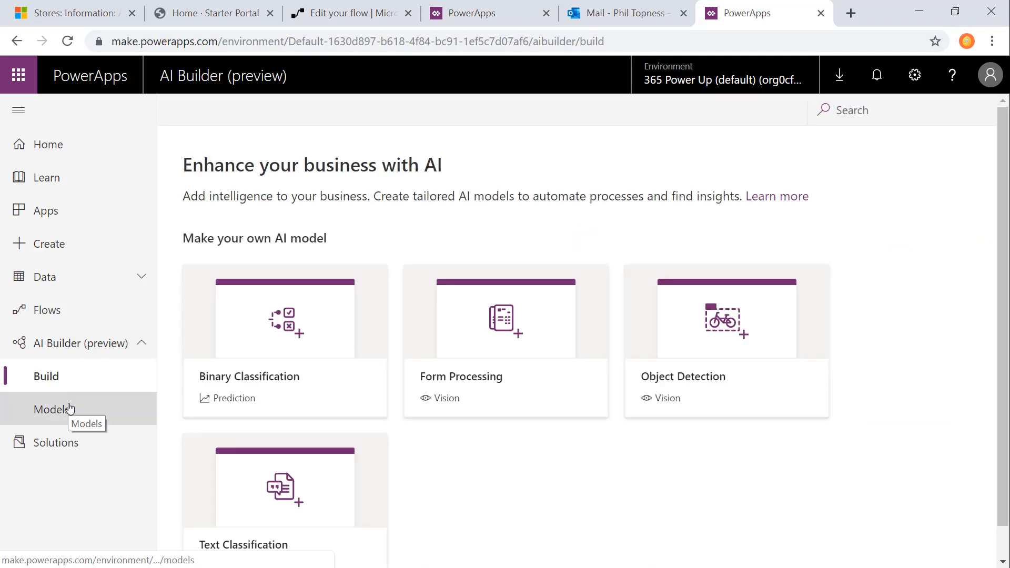
pyautogui.click(69, 410)
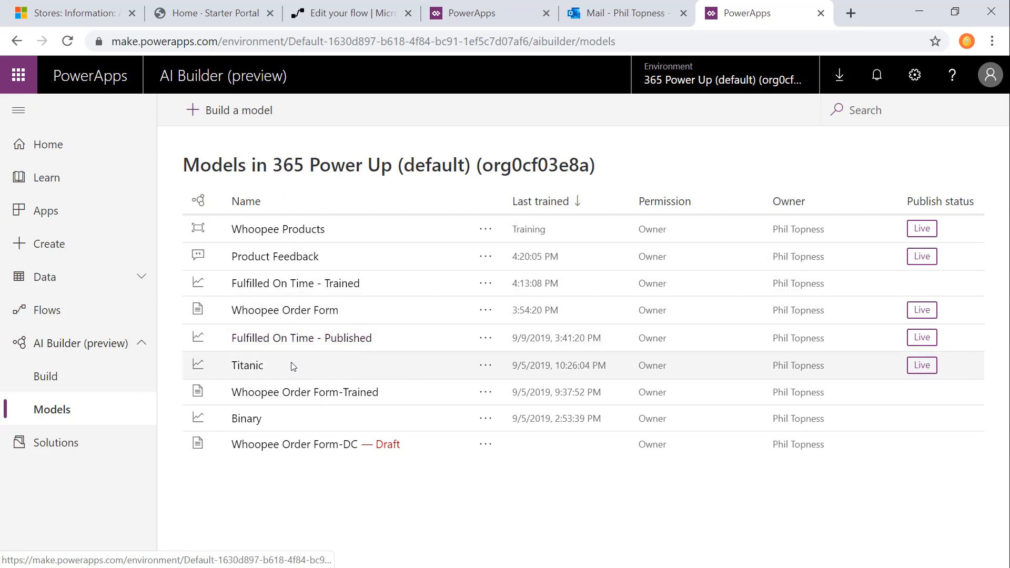
pyautogui.click(200, 201)
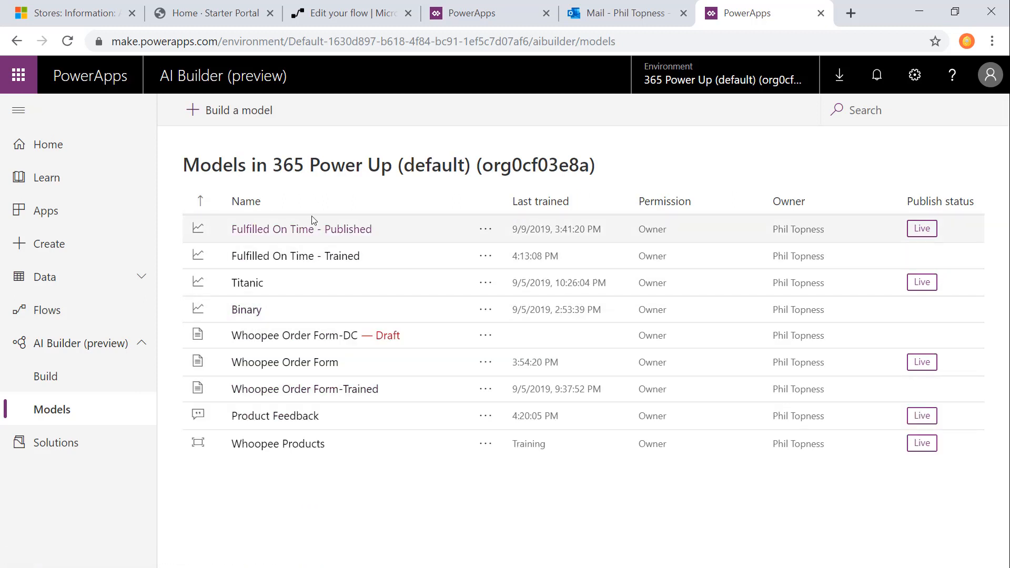
pyautogui.click(313, 230)
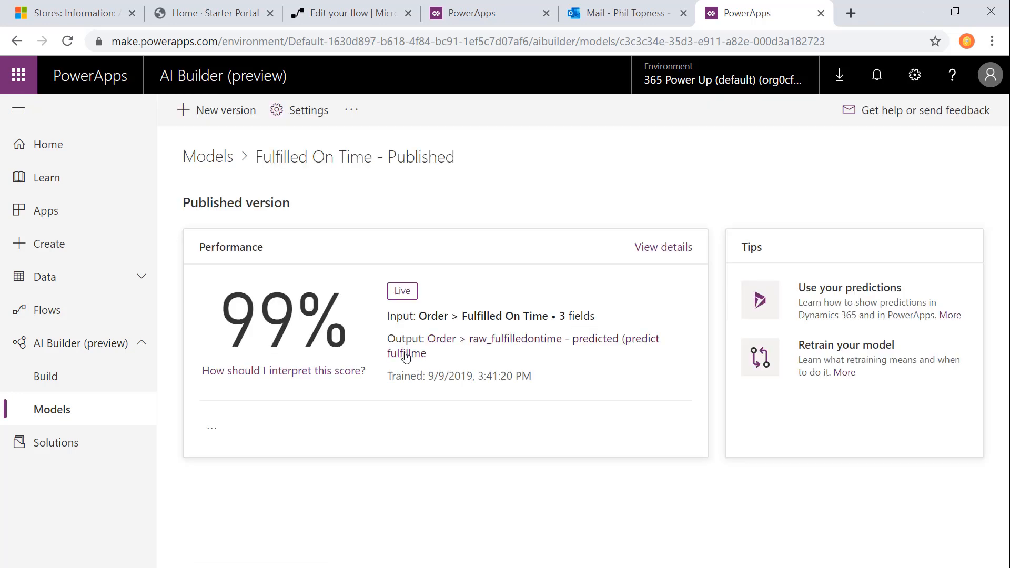
pyautogui.click(661, 248)
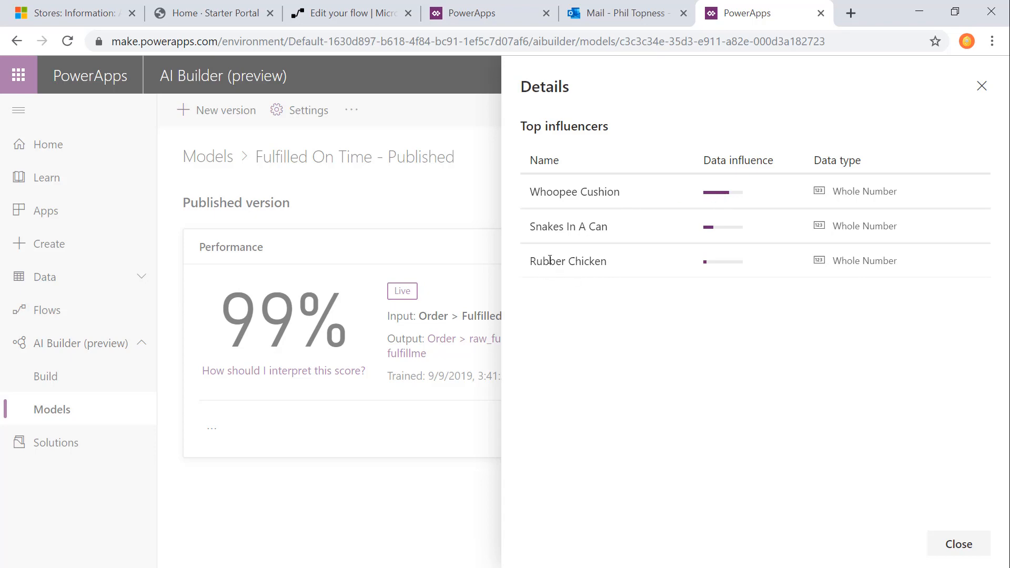
pyautogui.press('Escape')
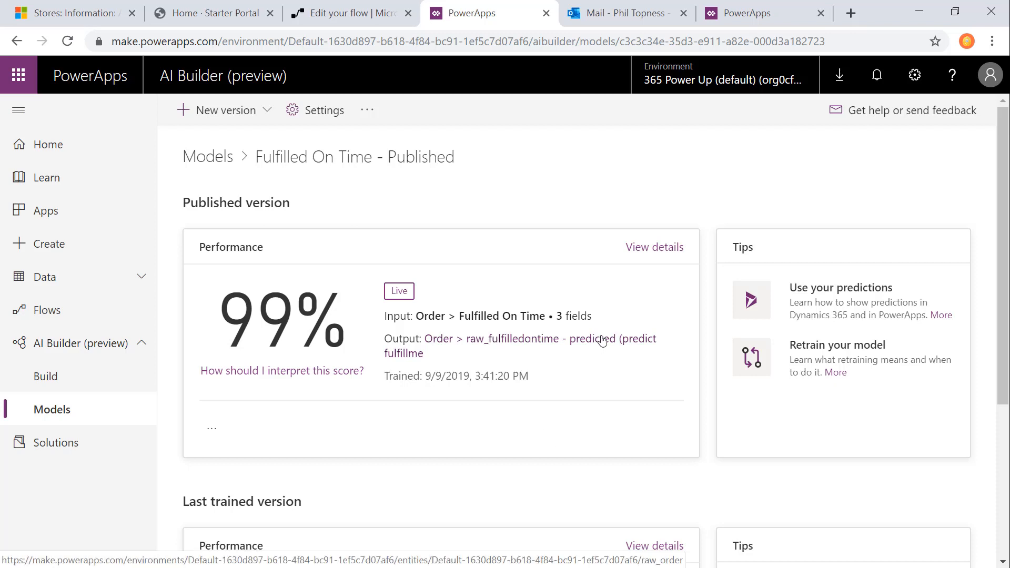
# Step: Open the Order entity from the published model's output and examine its raw_fulfilledontime prediction fields
pyautogui.click(603, 341)
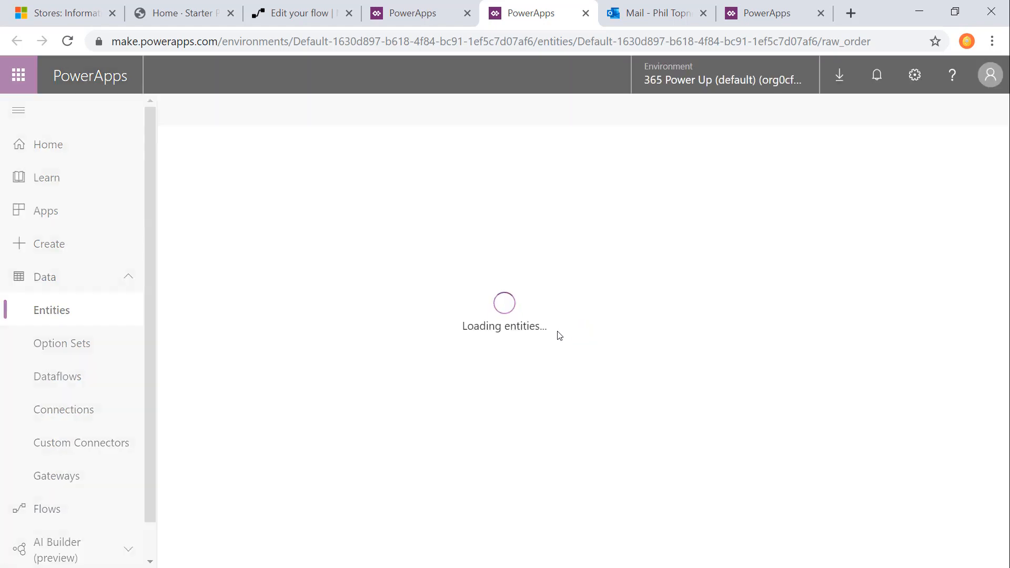
pyautogui.scroll(-3, 481, 348)
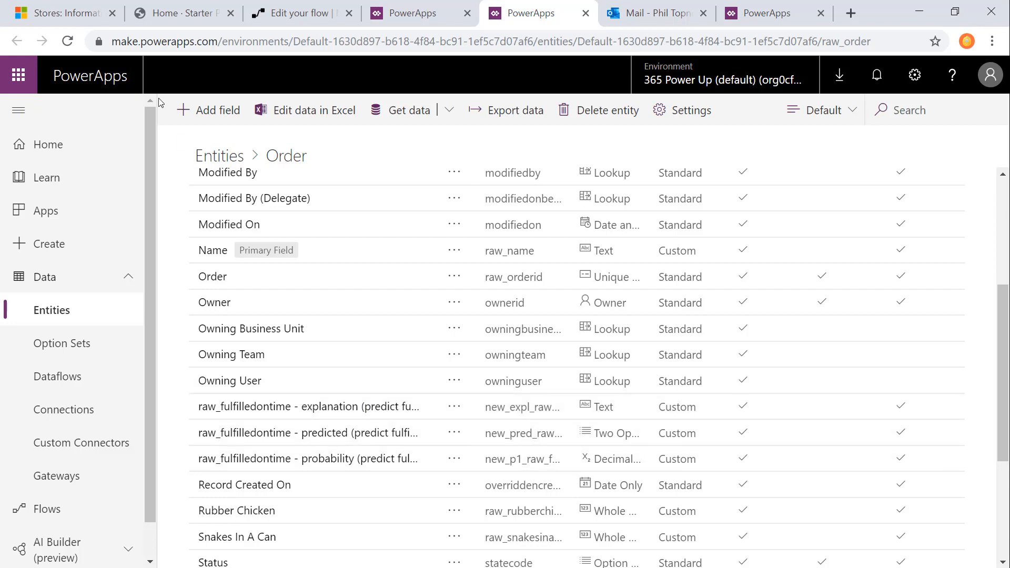
pyautogui.click(53, 5)
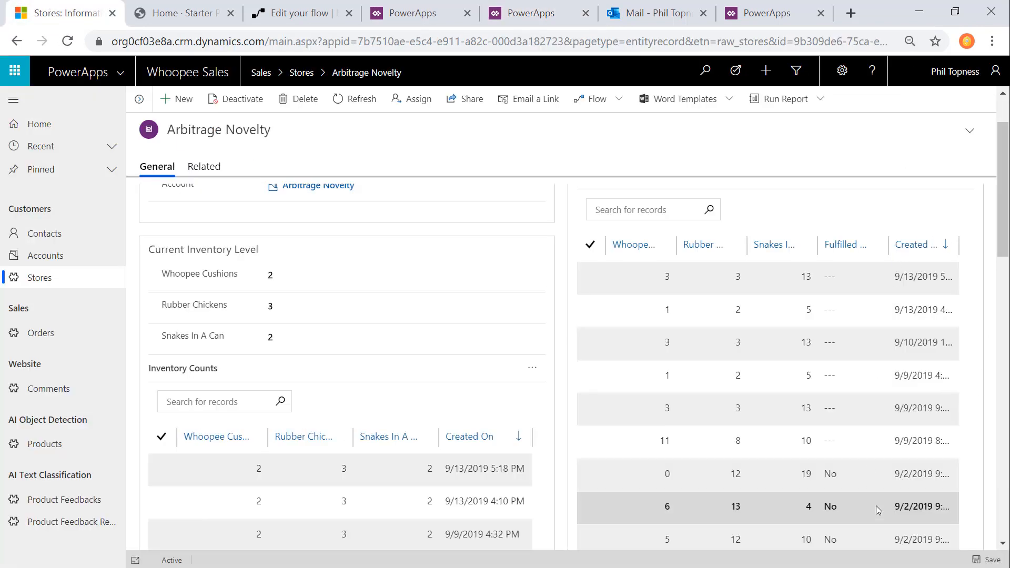
pyautogui.click(739, 8)
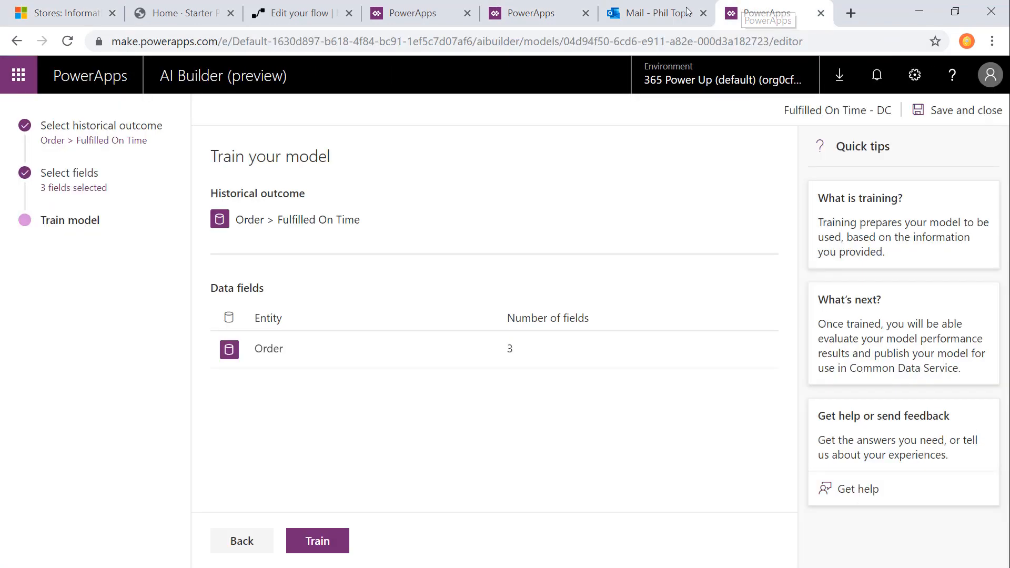
pyautogui.click(529, 13)
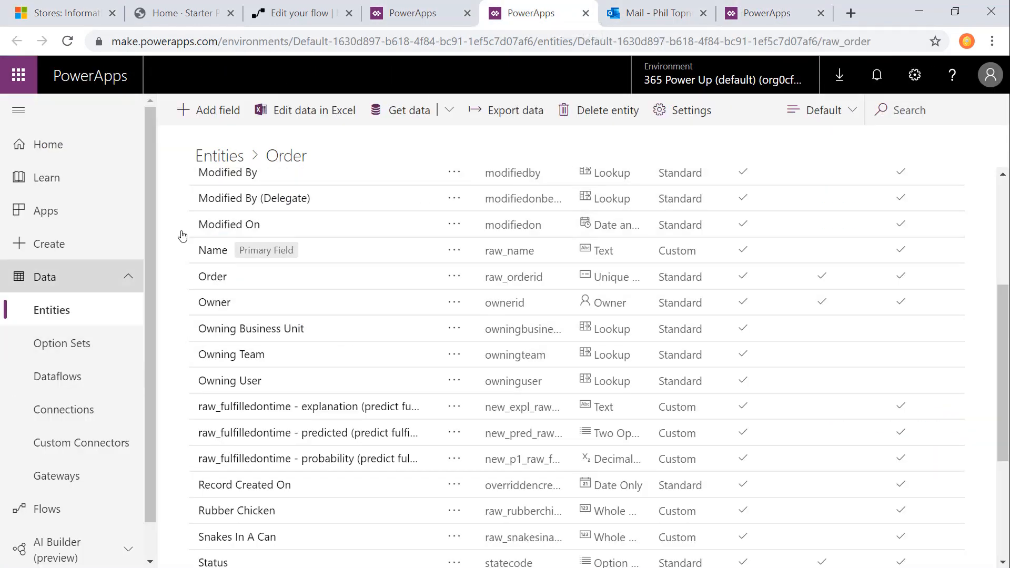
# Step: Add the raw_fulfilledontime - predicted field after Fulfilled On Time in the Order entity's Subgrid view, and save and publish the view
pyautogui.scroll(5, 338, 251)
pyautogui.click(437, 187)
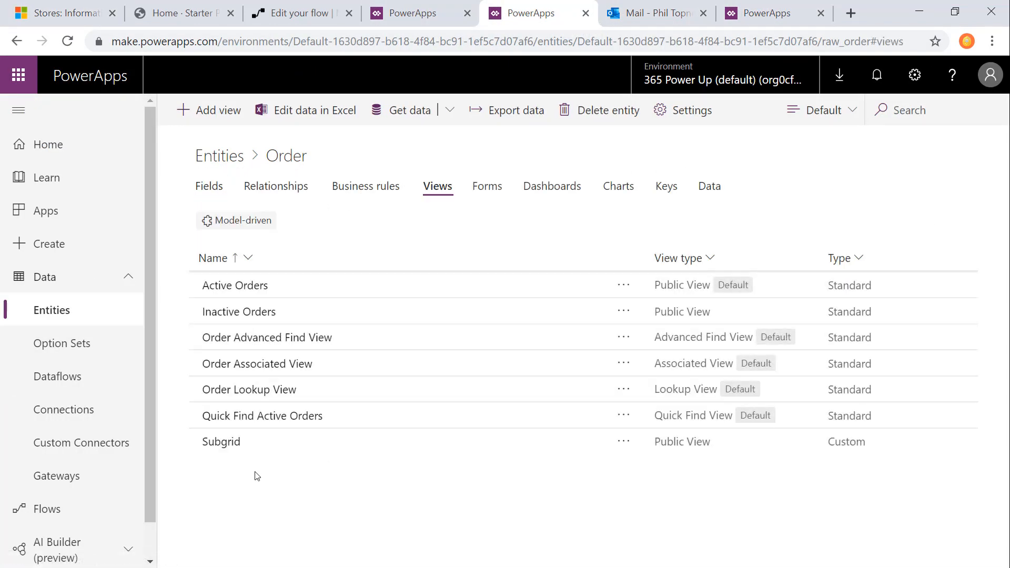
pyautogui.click(227, 443)
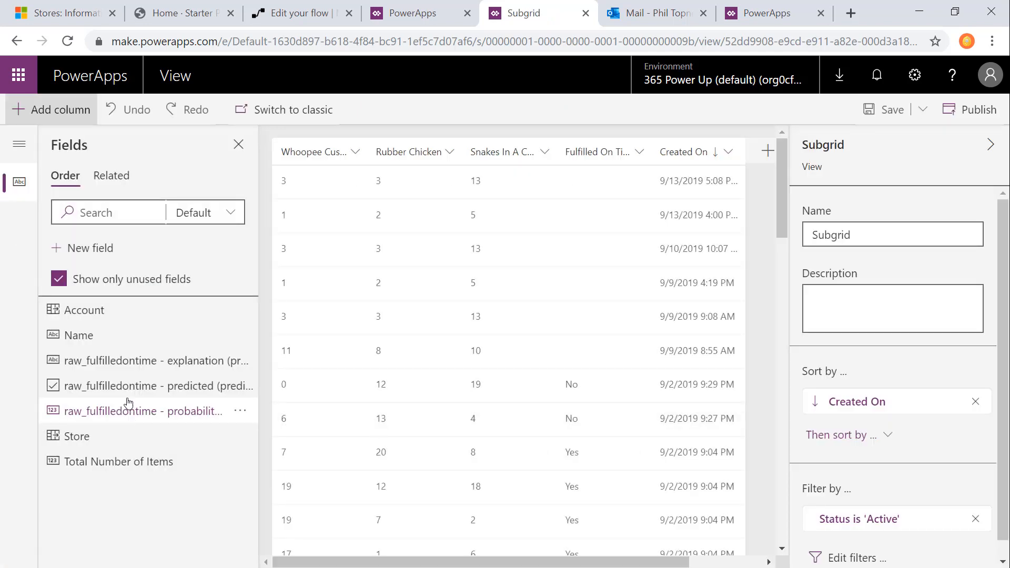
pyautogui.moveTo(135, 390); pyautogui.dragTo(650, 158)
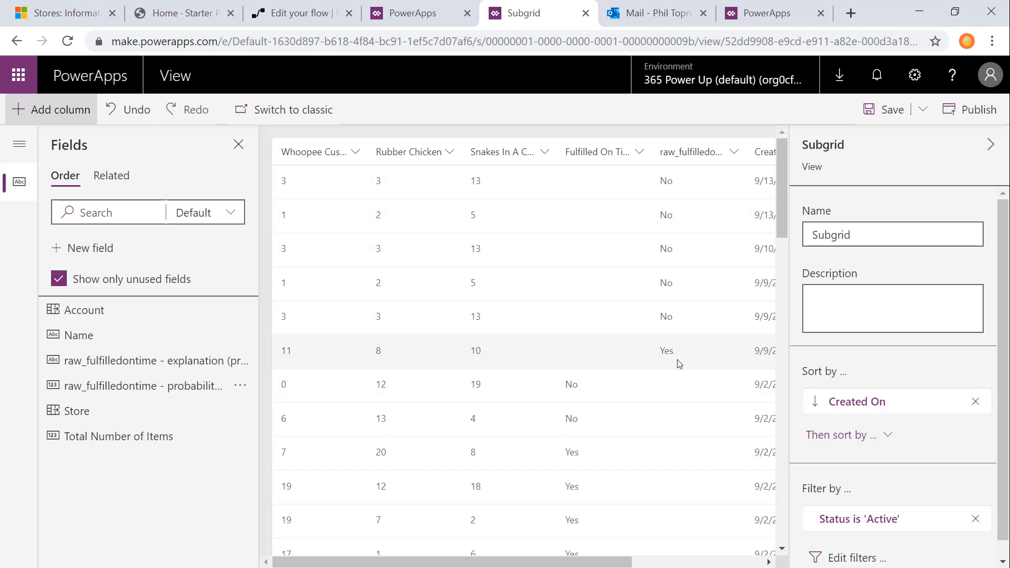
pyautogui.click(895, 110)
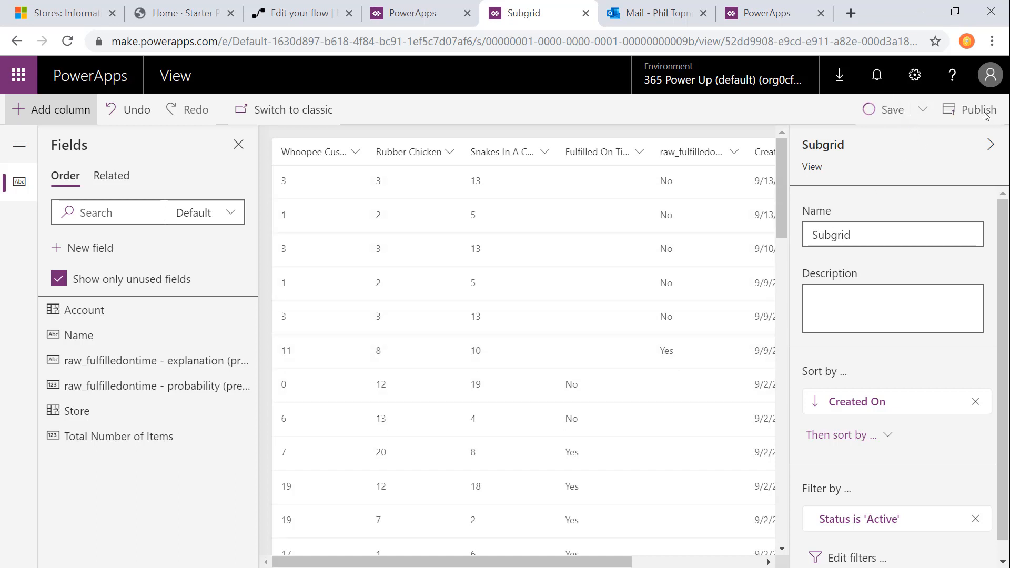
pyautogui.click(972, 111)
# Step: Reload the Arbitrage Novelty record in Whoopee Sales and examine the predicted fulfilment values in its Orders list
pyautogui.click(49, 7)
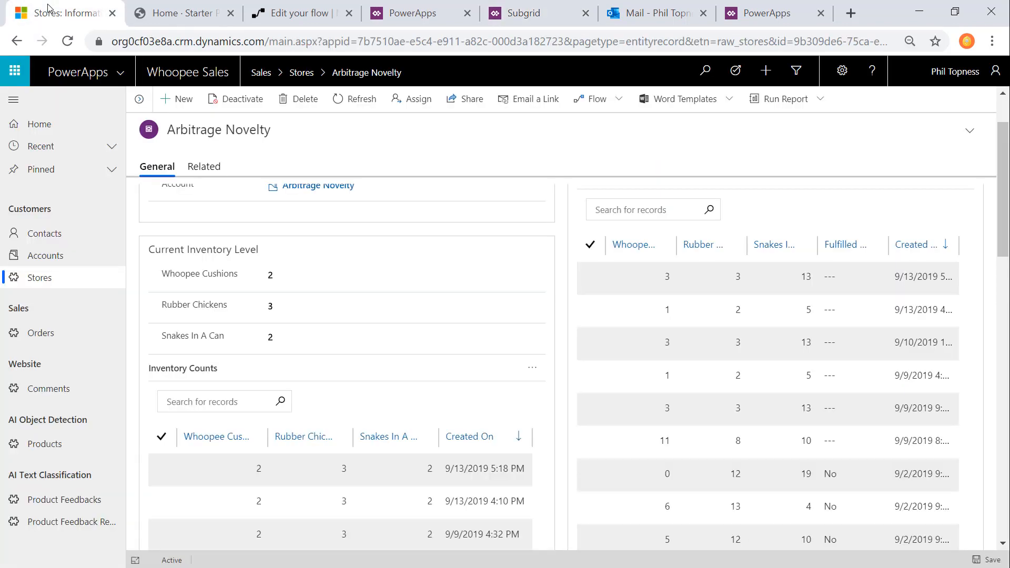
pyautogui.click(67, 41)
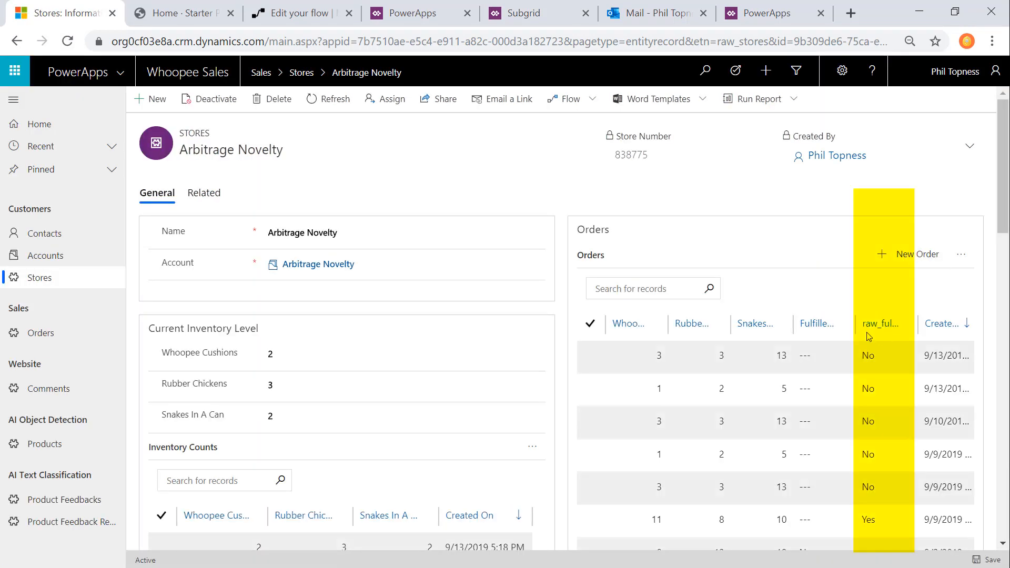
pyautogui.scroll(-3, 878, 368)
pyautogui.scroll(3, 873, 352)
pyautogui.scroll(-2, 874, 409)
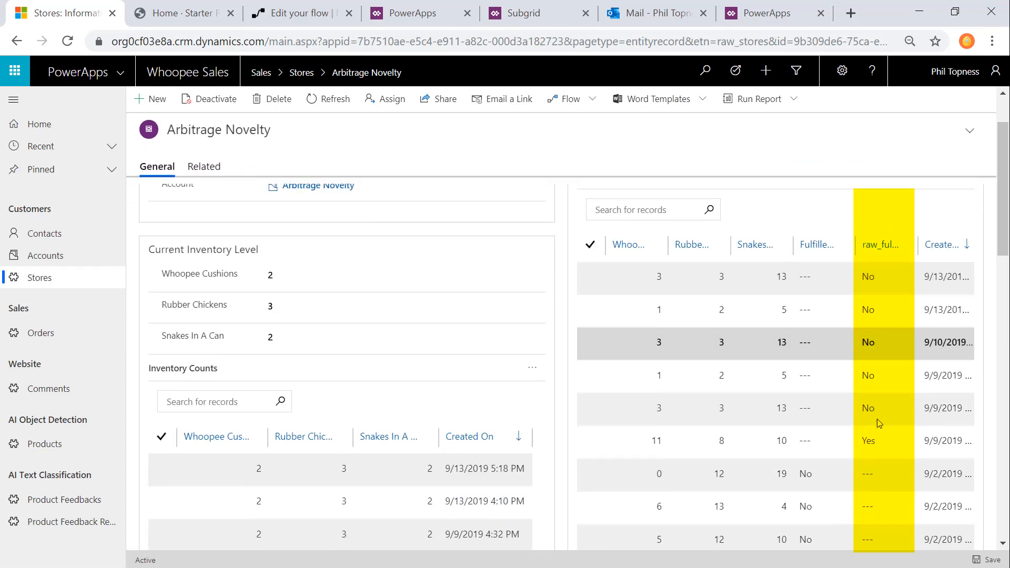
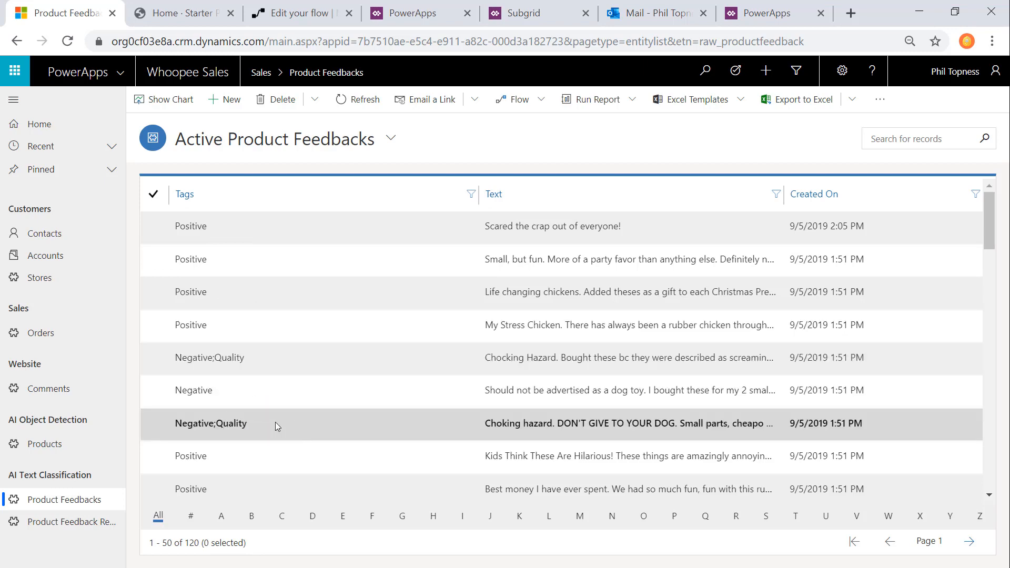
# Step: Examine the tags and texts of the records in the Active Product Feedbacks list
pyautogui.scroll(-5, 275, 423)
pyautogui.scroll(5, 276, 426)
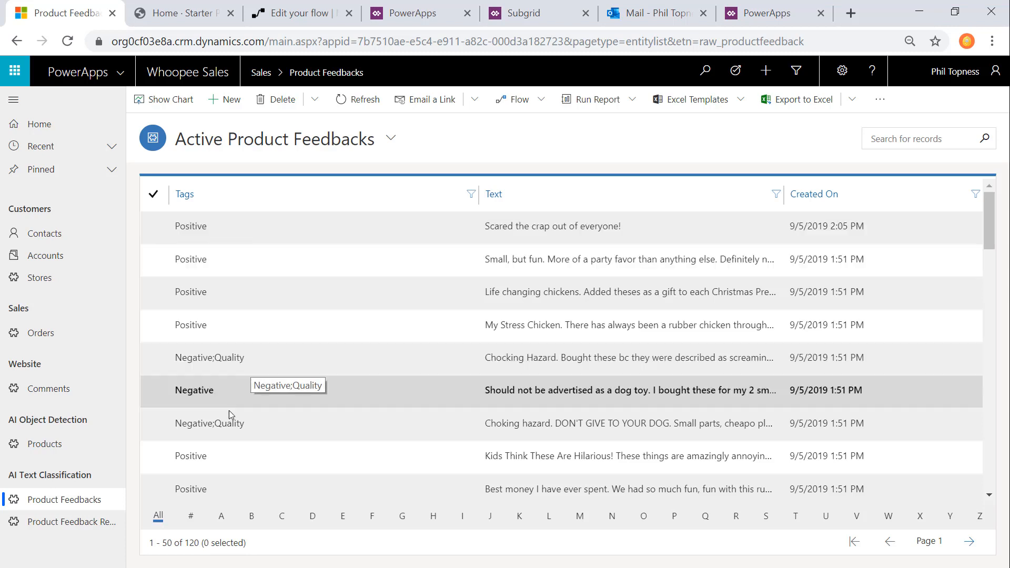
pyautogui.scroll(-5, 276, 423)
pyautogui.scroll(2, 280, 440)
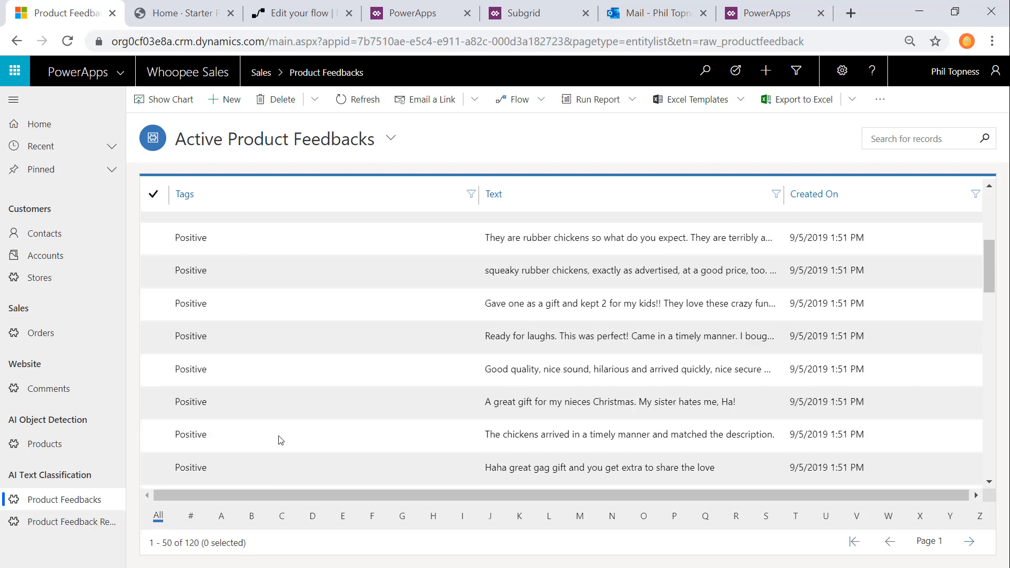
pyautogui.scroll(5, 281, 440)
# Step: Switch to AI Builder, review the available model types, and open the Product Feedback text classification model
pyautogui.click(413, 13)
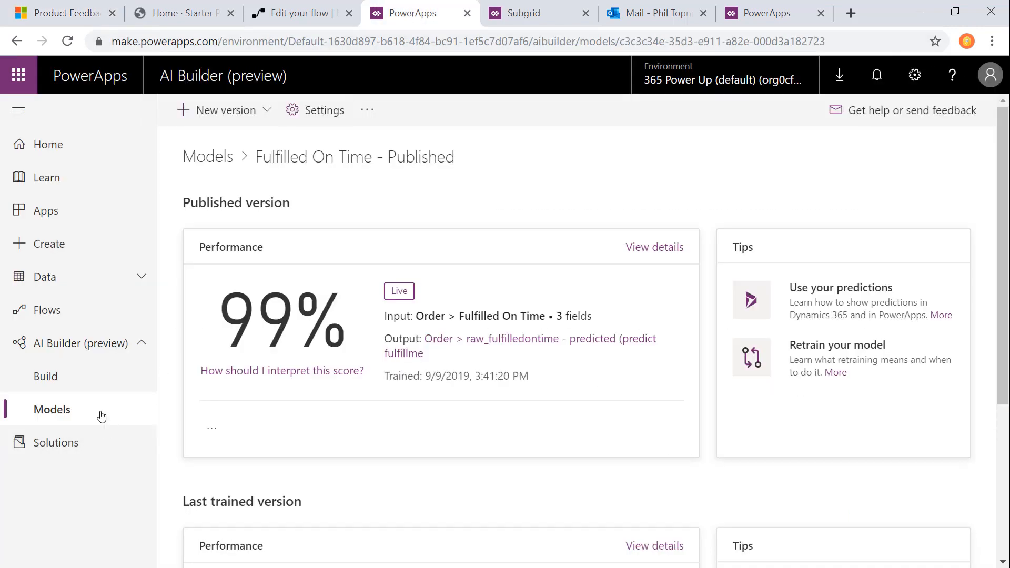
pyautogui.click(104, 375)
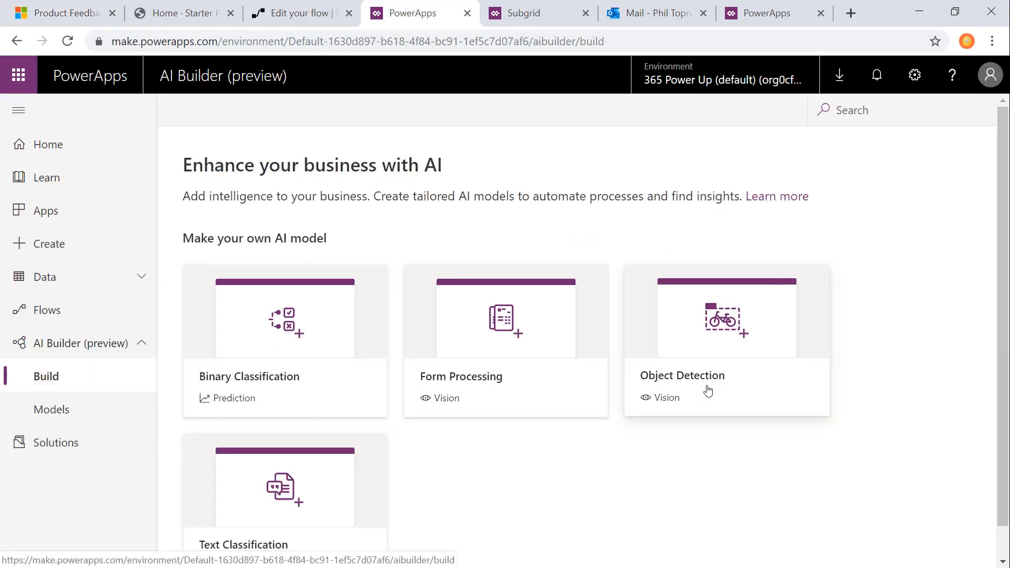
pyautogui.scroll(-1, 367, 500)
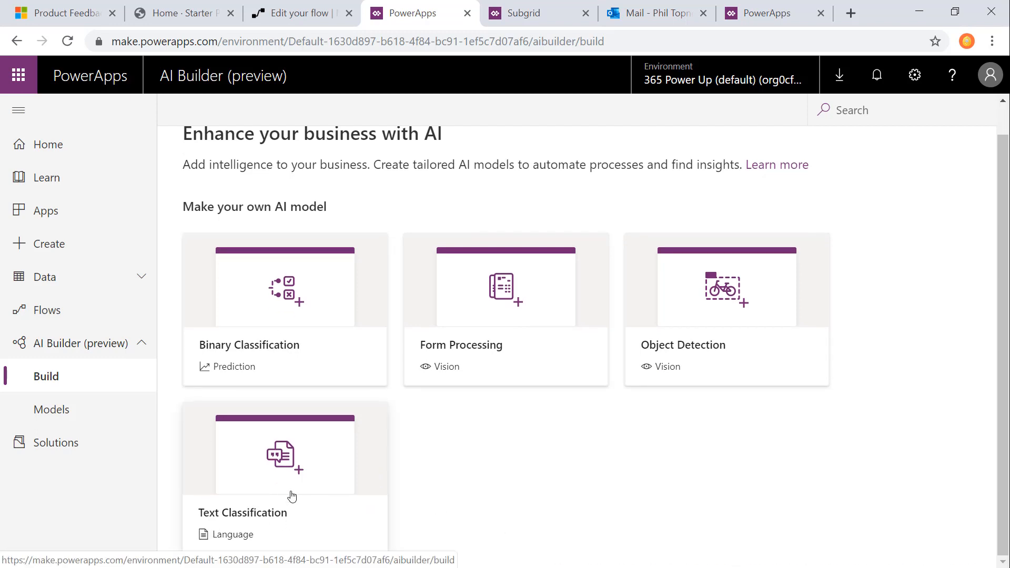
pyautogui.click(59, 410)
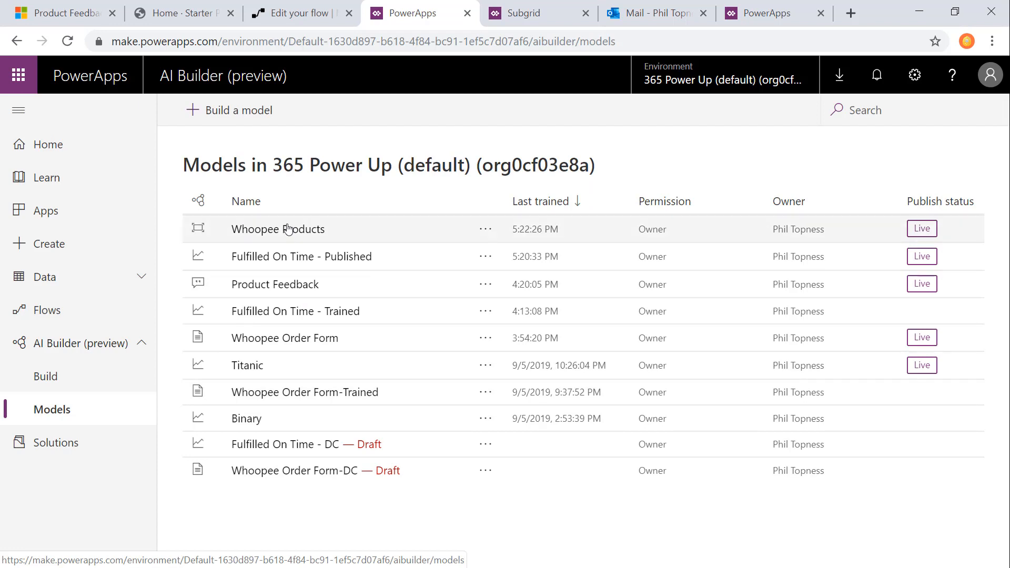
pyautogui.click(268, 288)
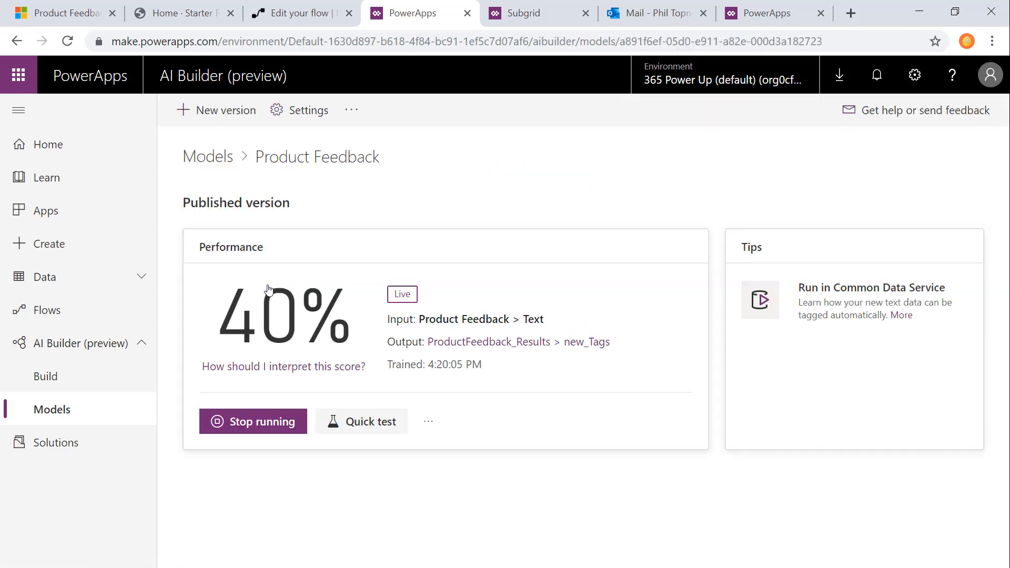
# Step: Start a new version of the Product Feedback model, review its source text, and set the tag separator to Semicolon
pyautogui.click(229, 121)
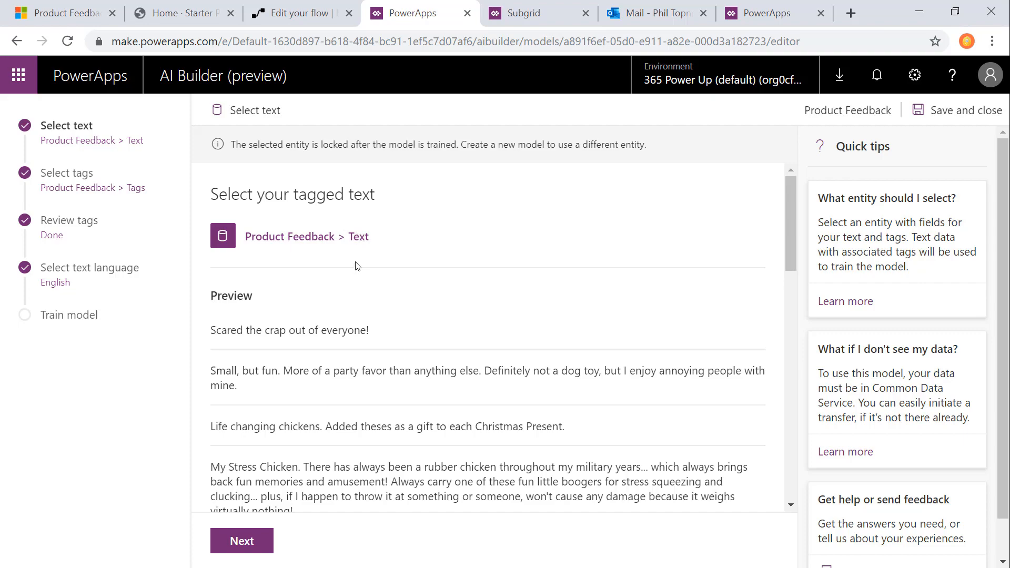
pyautogui.scroll(-15, 312, 313)
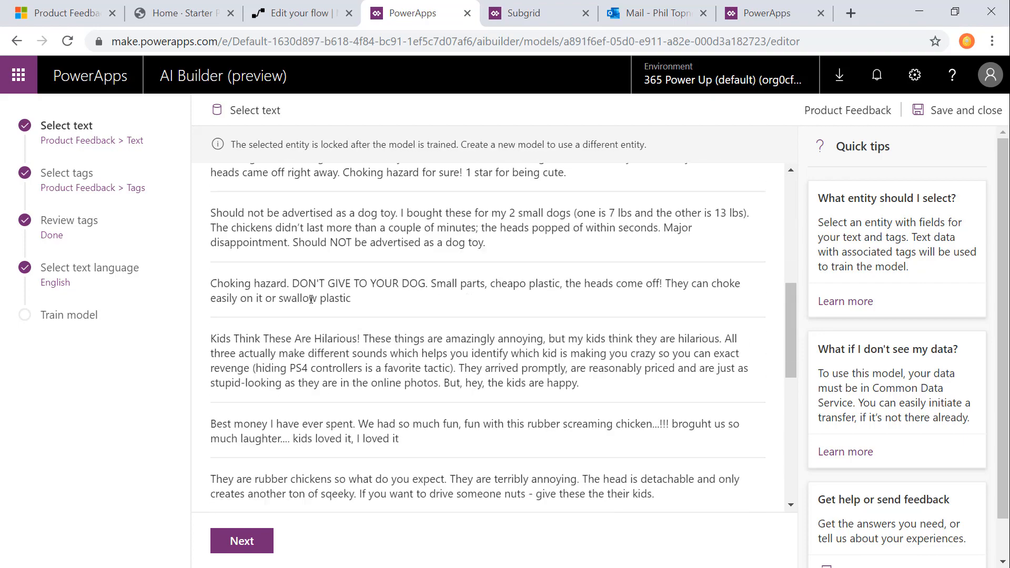
pyautogui.click(243, 541)
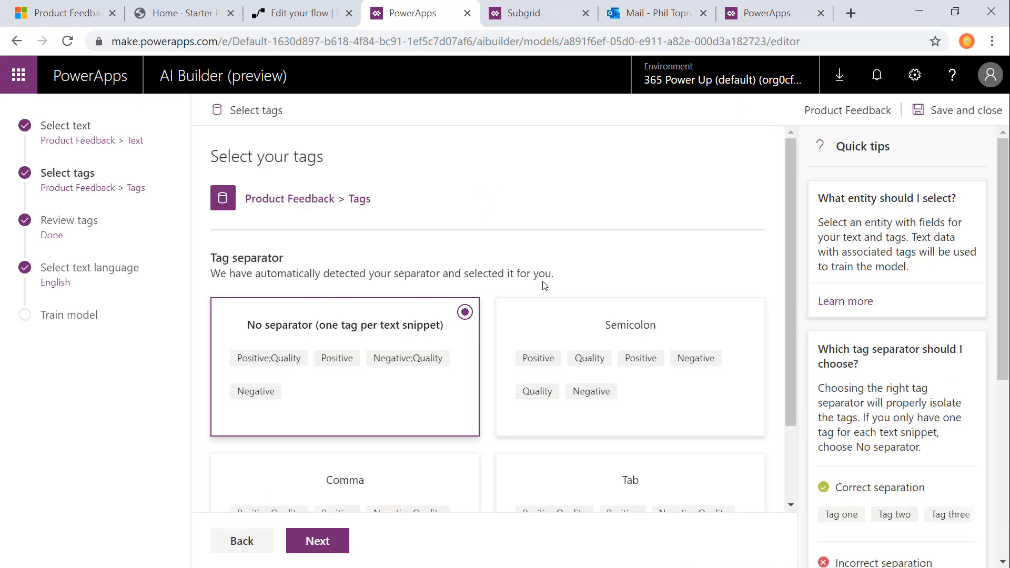
pyautogui.scroll(-1, 543, 293)
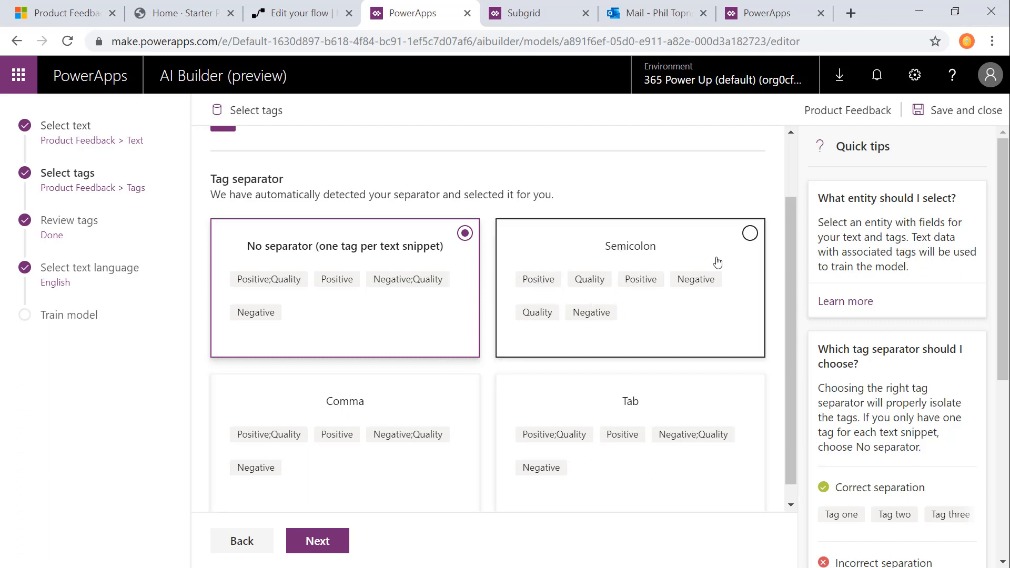
pyautogui.click(749, 233)
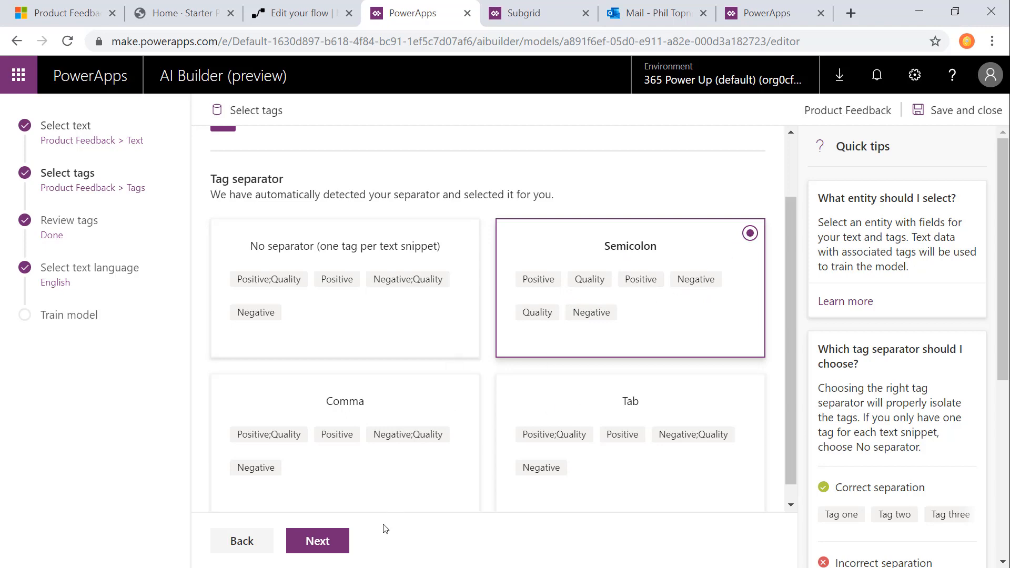
pyautogui.click(318, 545)
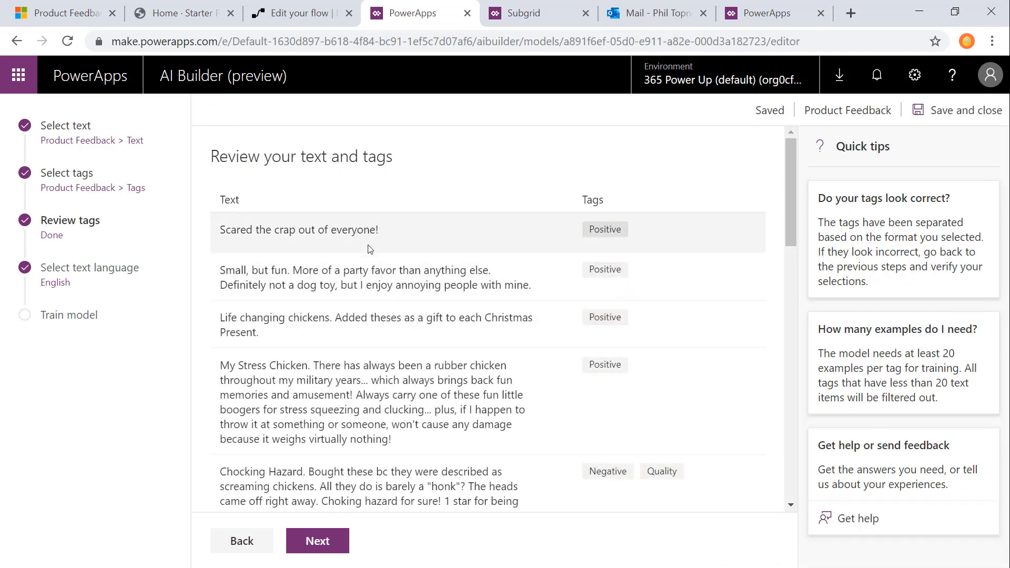
# Step: Review the separated tags against their text and keep English as the text language
pyautogui.scroll(-3, 387, 330)
pyautogui.scroll(3, 369, 316)
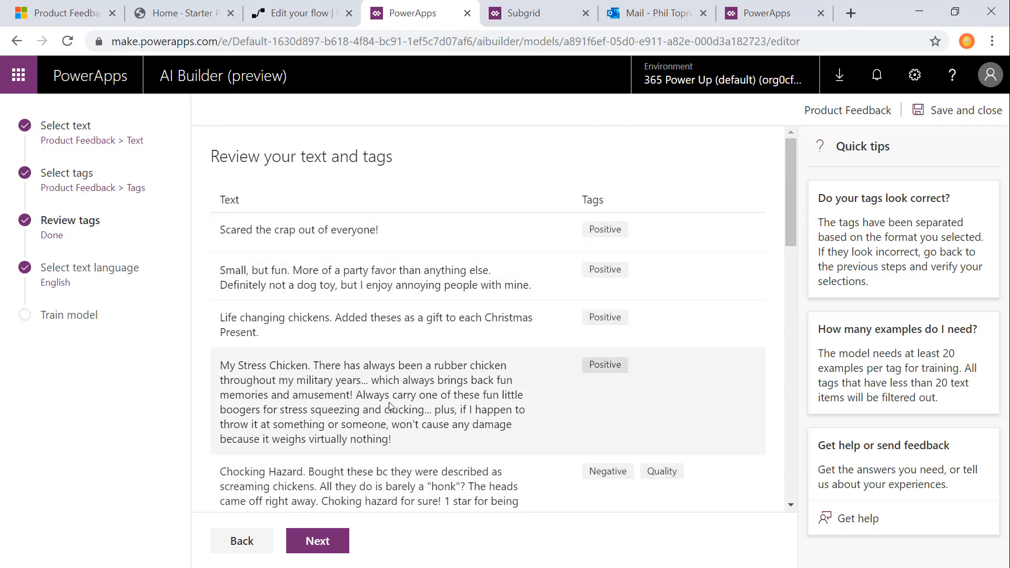
pyautogui.click(329, 547)
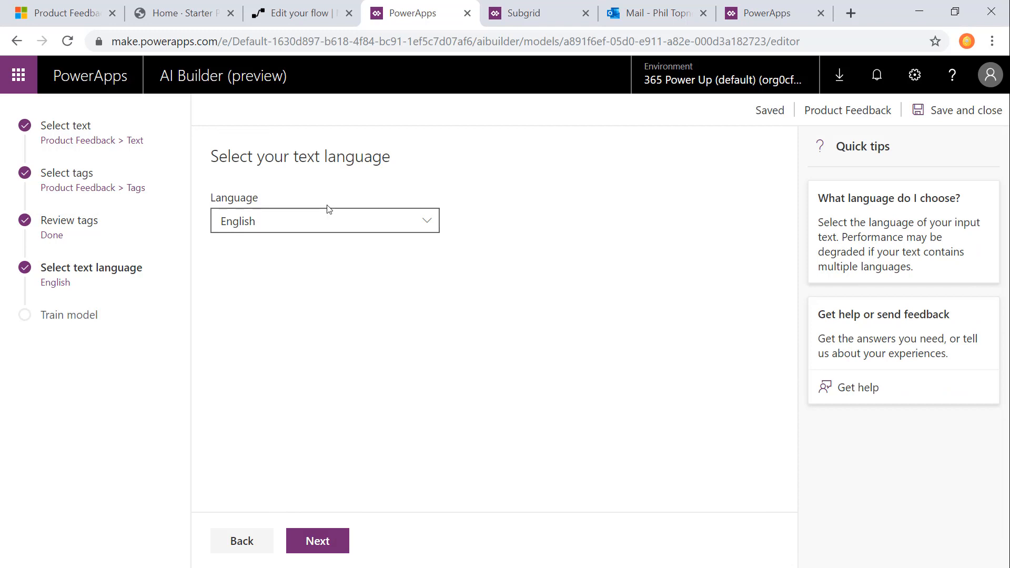
pyautogui.click(334, 221)
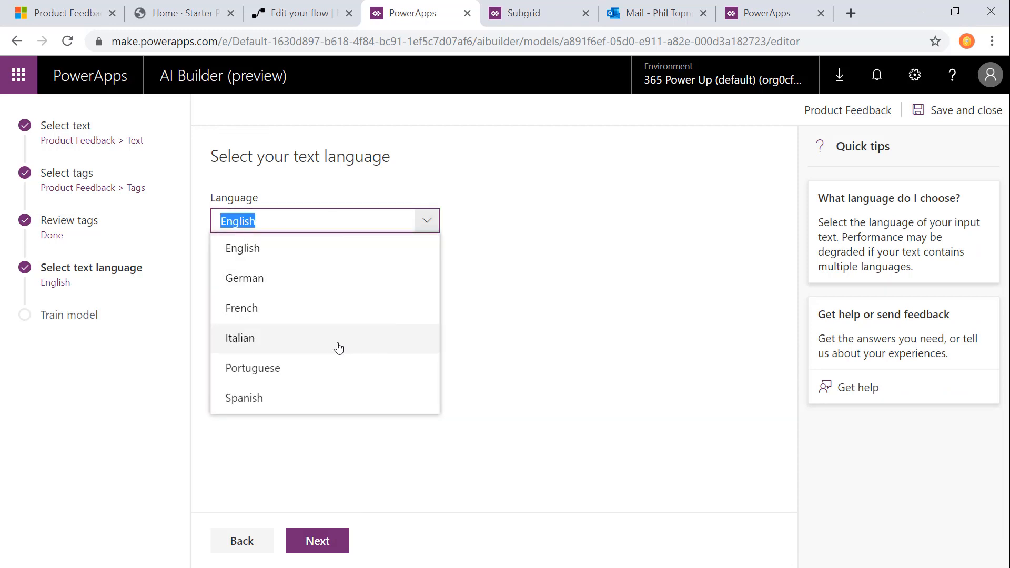
pyautogui.click(424, 220)
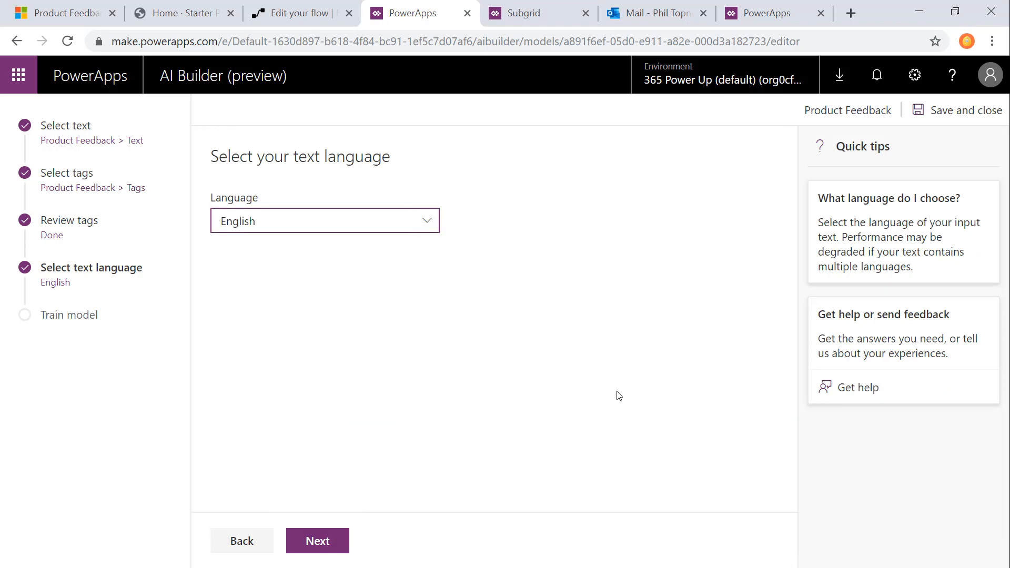
# Step: Train the new Product Feedback model version and return to the models list
pyautogui.click(321, 548)
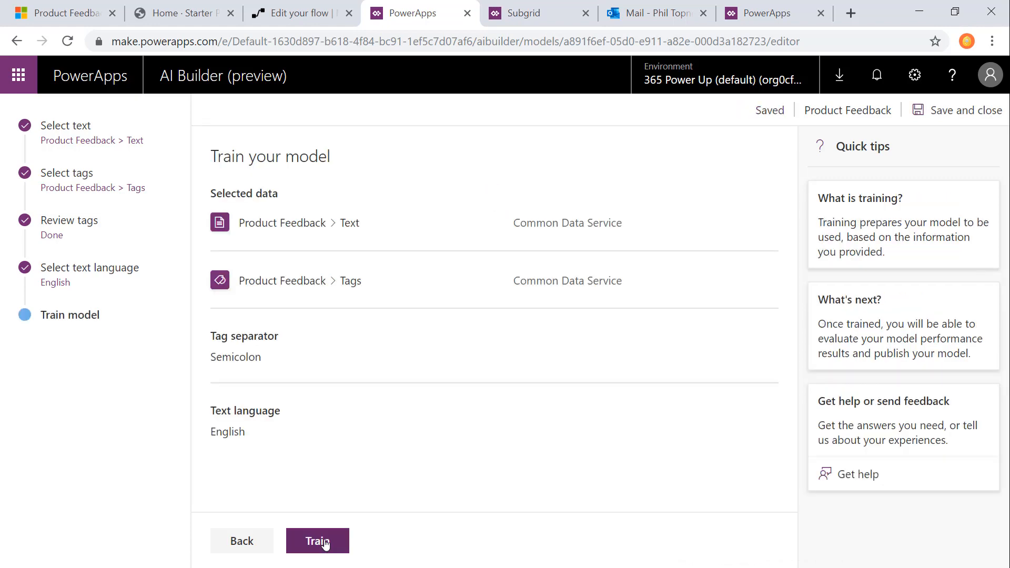
pyautogui.click(318, 545)
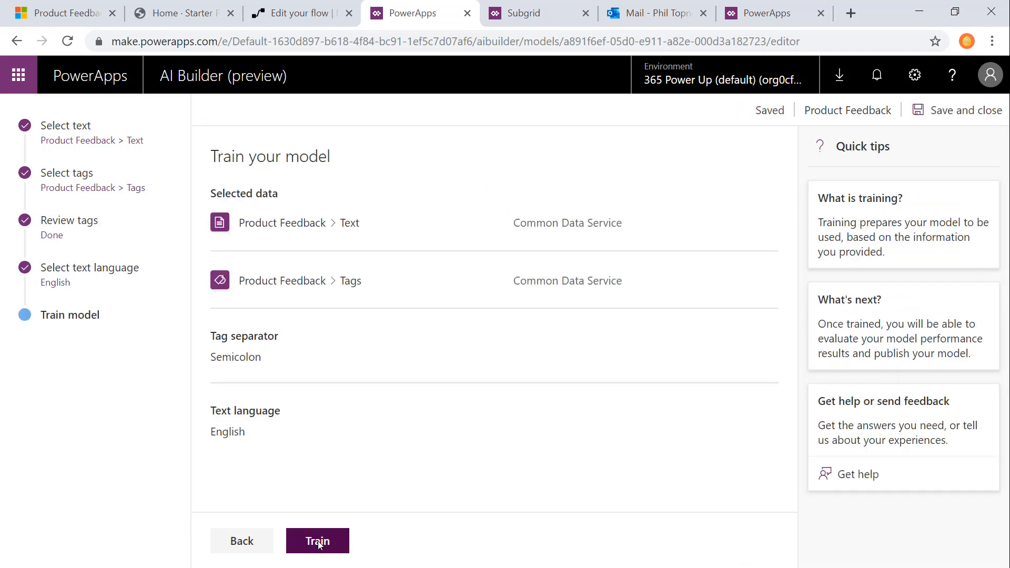
pyautogui.click(621, 440)
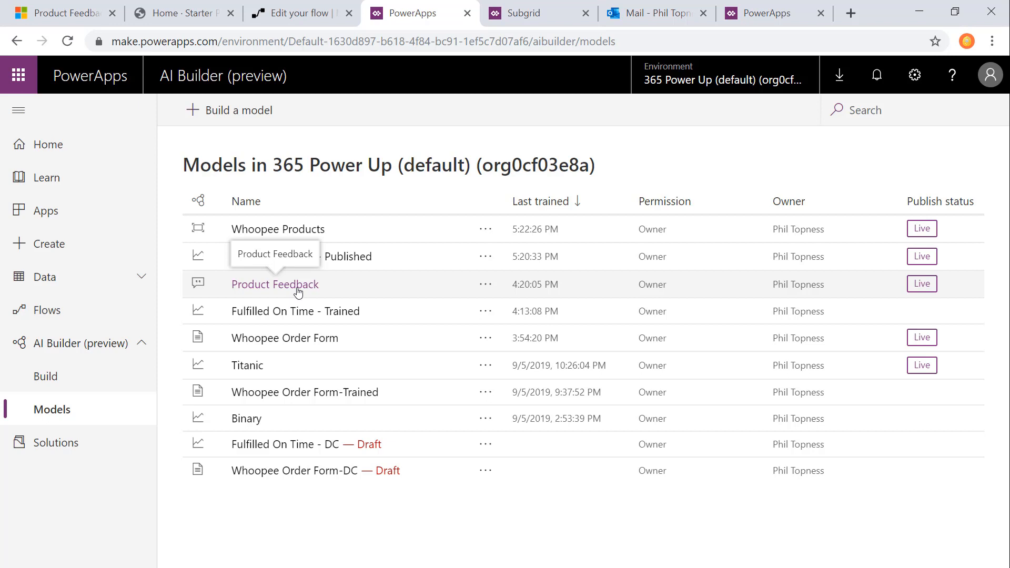
# Step: Open The Original Whoopee! product page on the Whoopee portal and examine its comment section
pyautogui.click(186, 11)
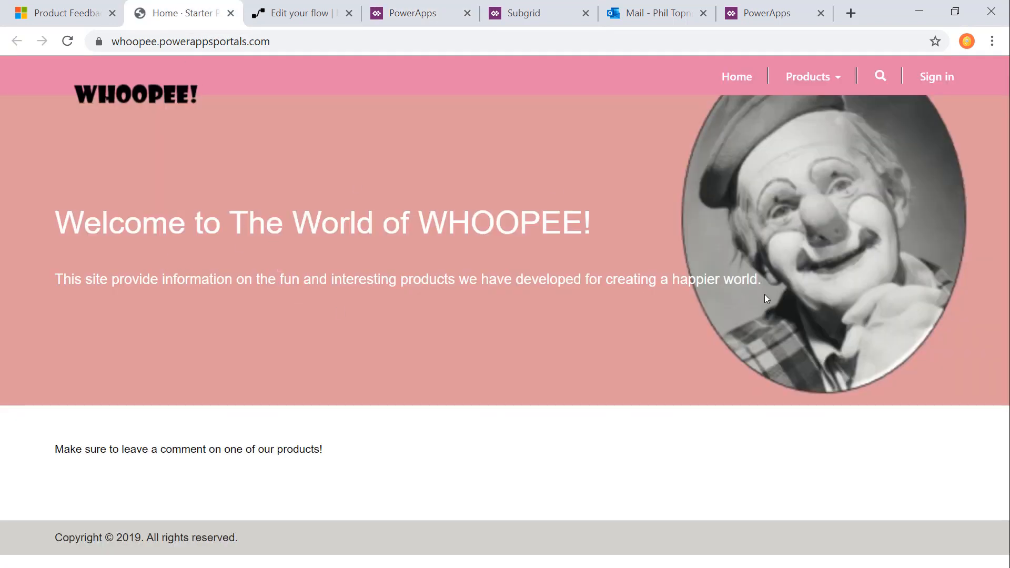
pyautogui.click(841, 87)
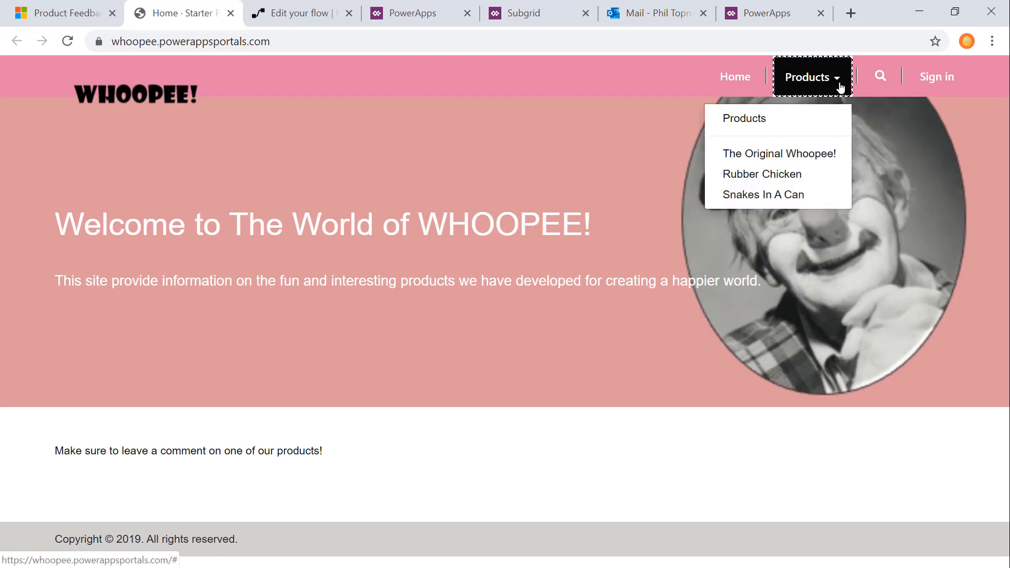
pyautogui.click(827, 157)
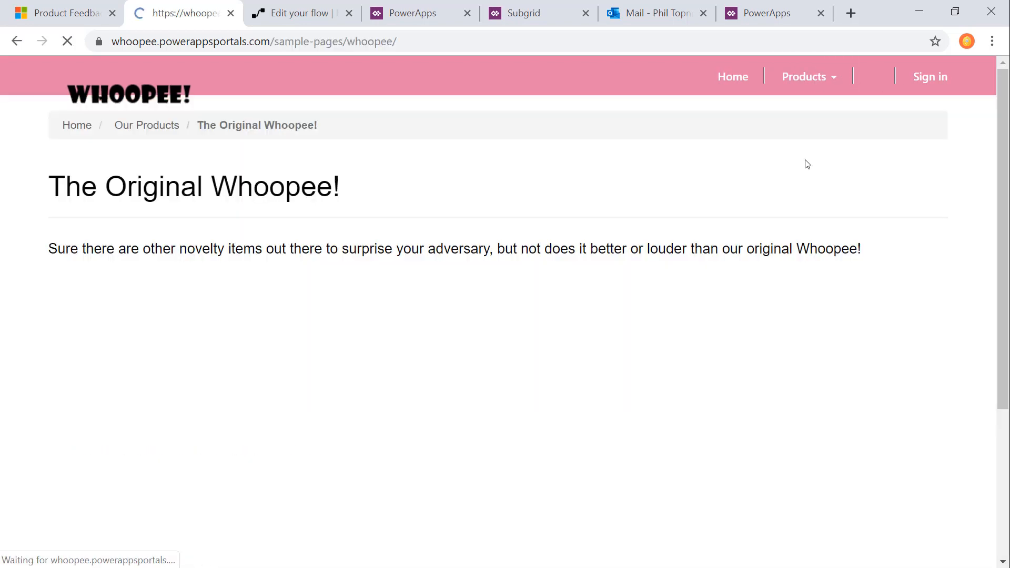
pyautogui.moveTo(1004, 266); pyautogui.dragTo(1003, 356)
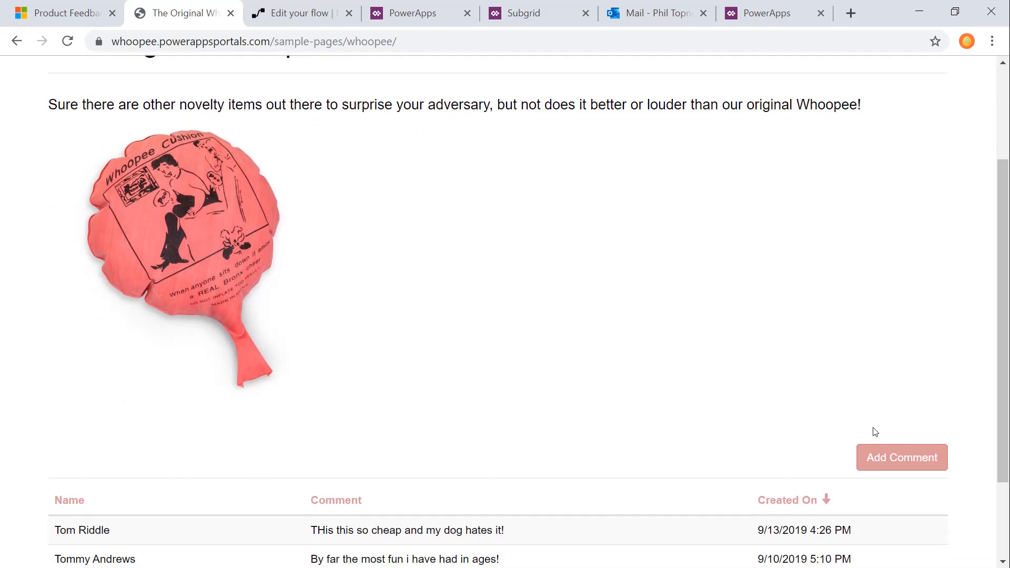
pyautogui.click(891, 467)
# Step: Create a new flow inside the A - Product Feedback Flow solution in PowerApps
pyautogui.click(419, 17)
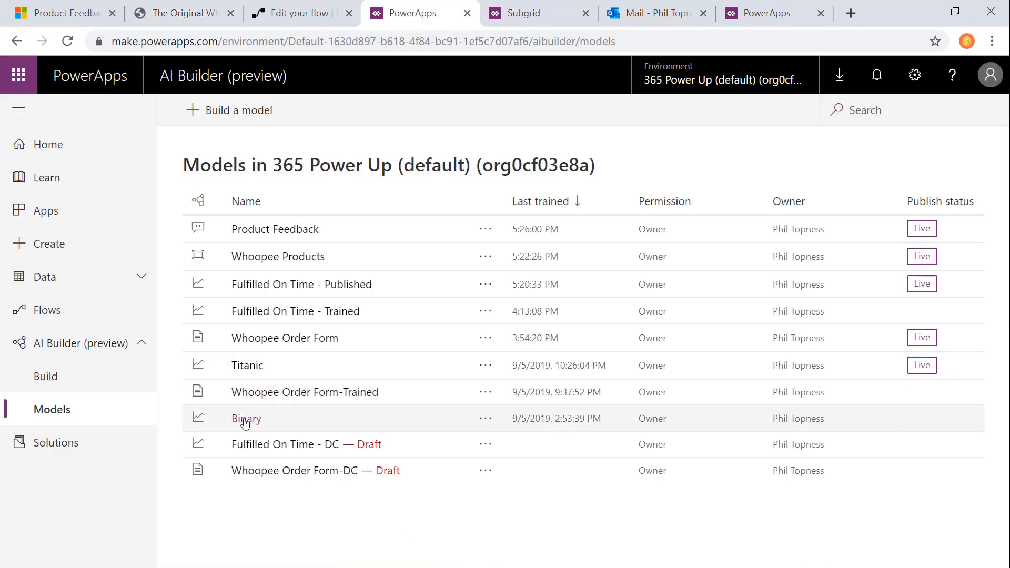
pyautogui.click(83, 445)
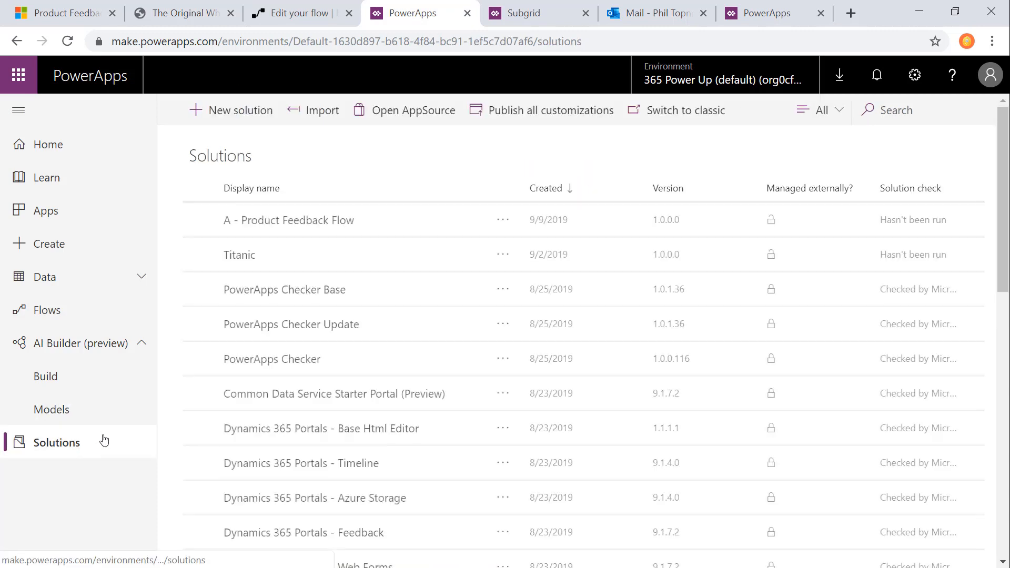
pyautogui.click(263, 221)
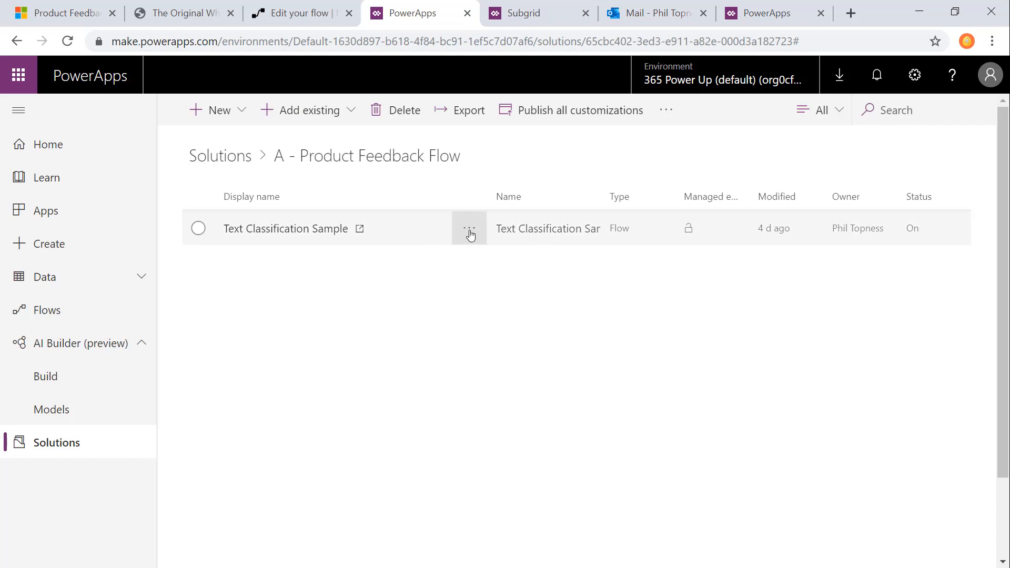
pyautogui.click(238, 115)
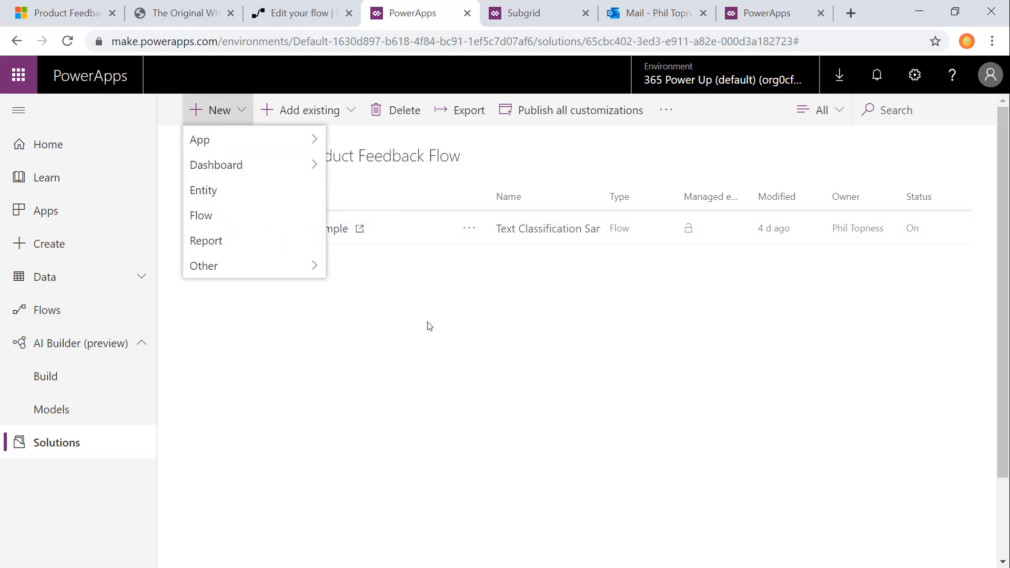
pyautogui.click(232, 219)
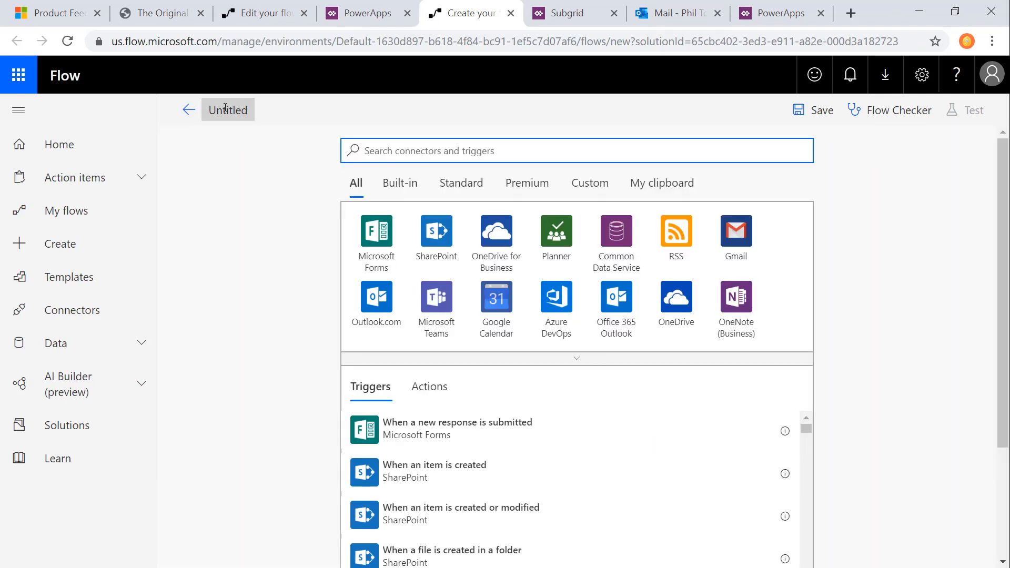
# Step: Add the Common Data Service trigger When a record is created to the new flow
pyautogui.click(616, 252)
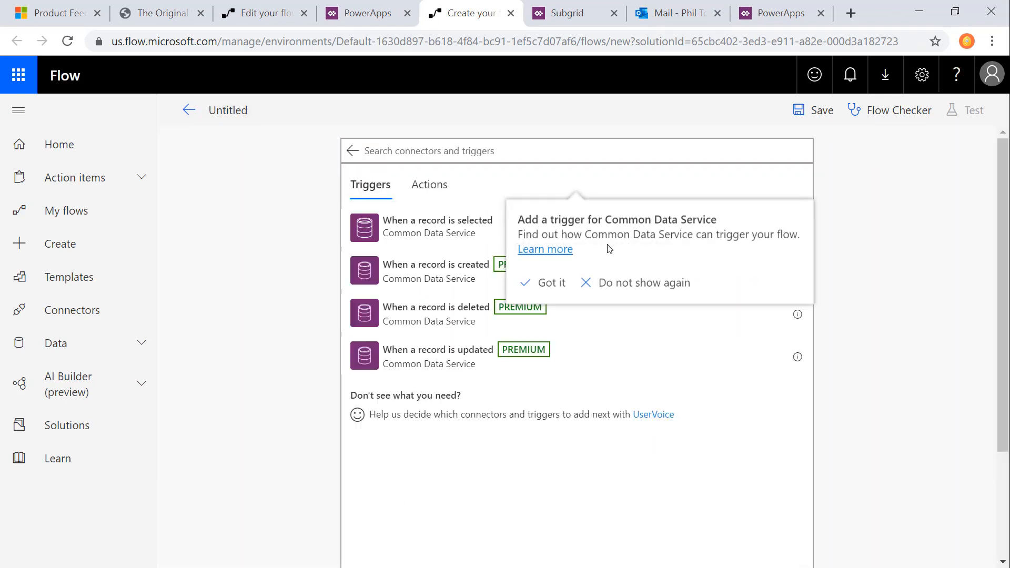
pyautogui.click(411, 274)
pyautogui.click(456, 288)
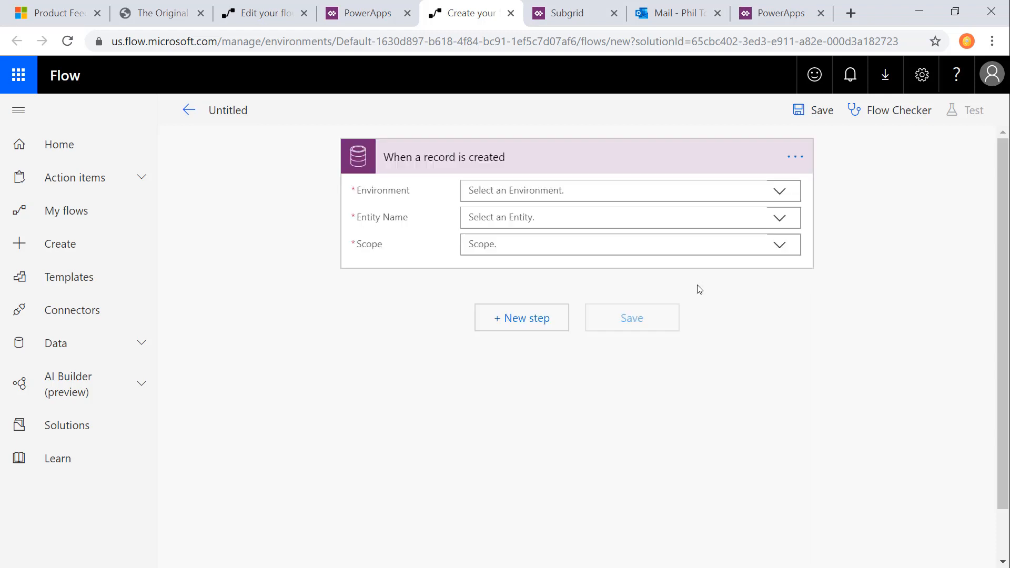
# Step: Configure the record-creation trigger for the 365 Power Up (default) environment and the Website Comments entity, and choose its scope
pyautogui.click(784, 193)
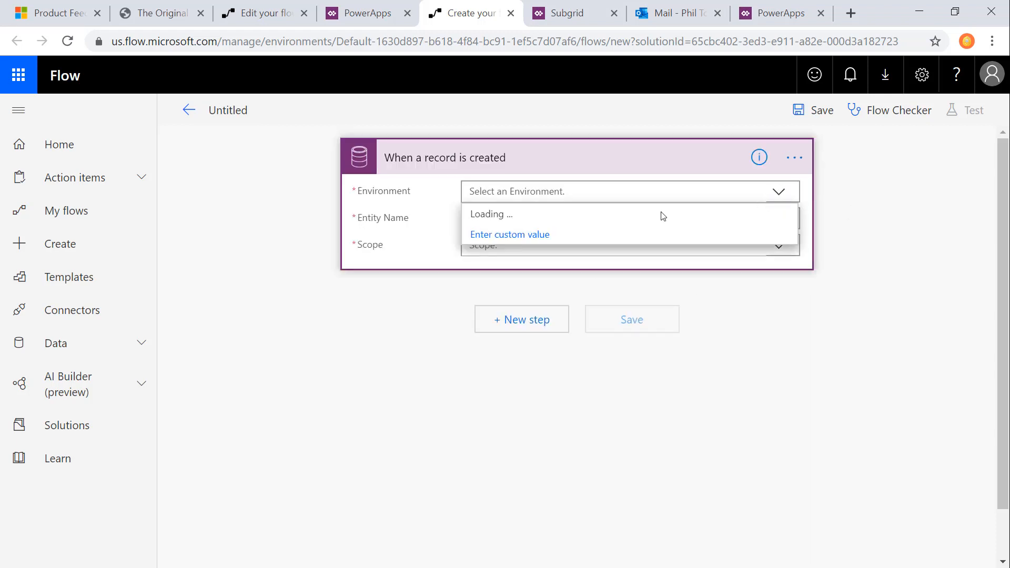
pyautogui.click(524, 239)
pyautogui.click(532, 219)
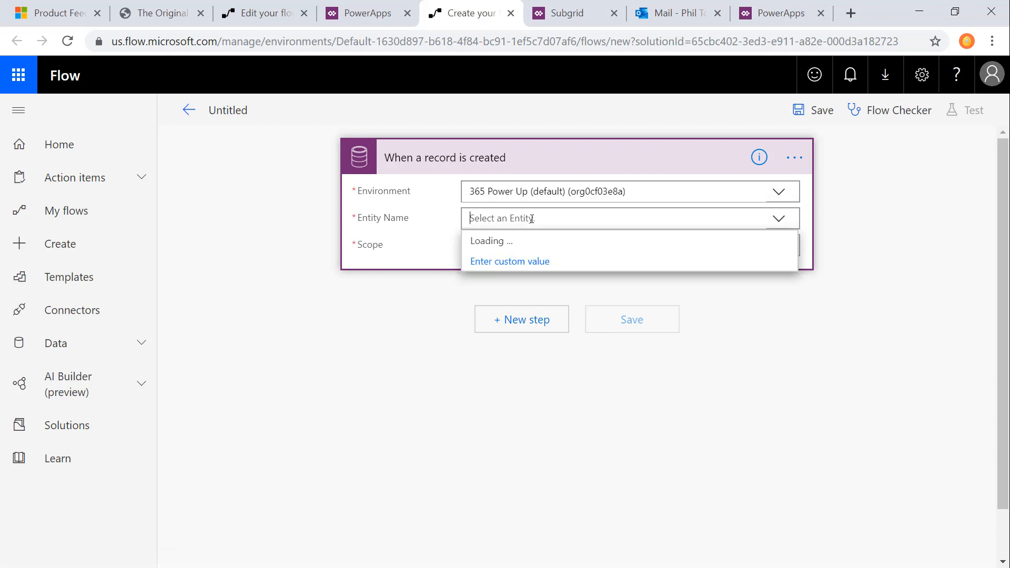
pyautogui.write('website com')
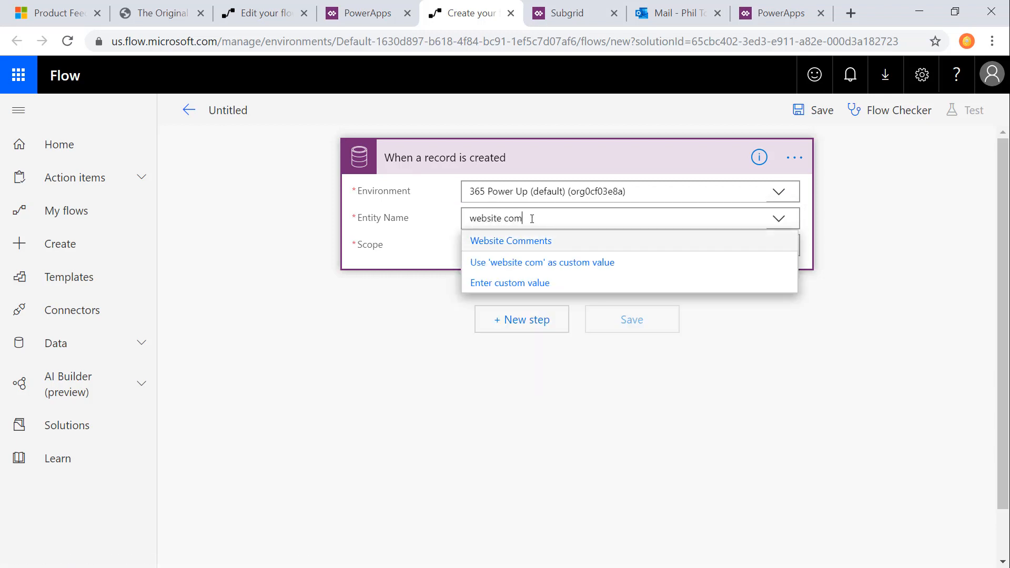
pyautogui.click(545, 241)
pyautogui.click(515, 245)
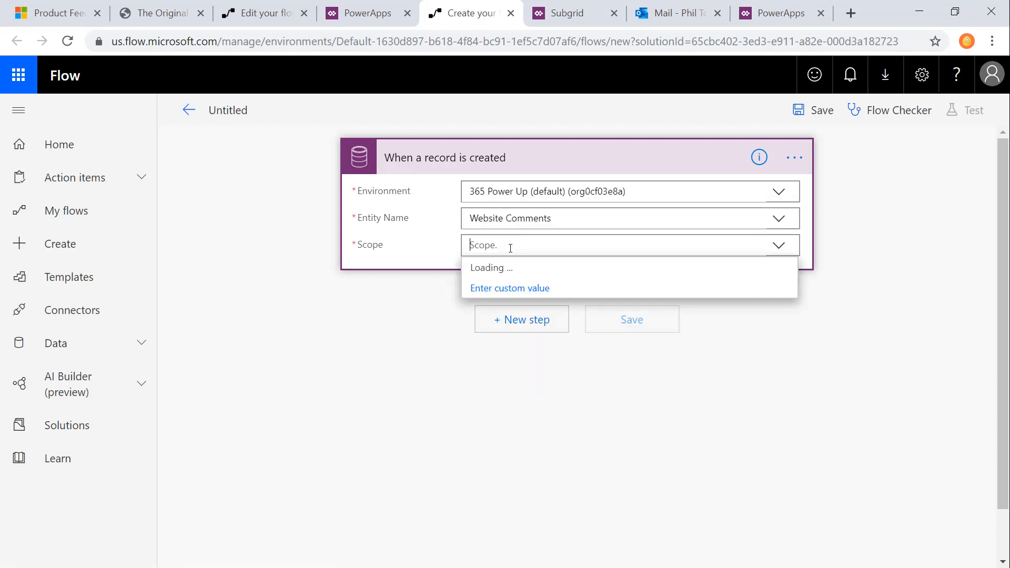
pyautogui.click(526, 297)
# Step: Add the Common Data Service (current environment) Predict action after the trigger and select the Product Feedback model
pyautogui.click(544, 322)
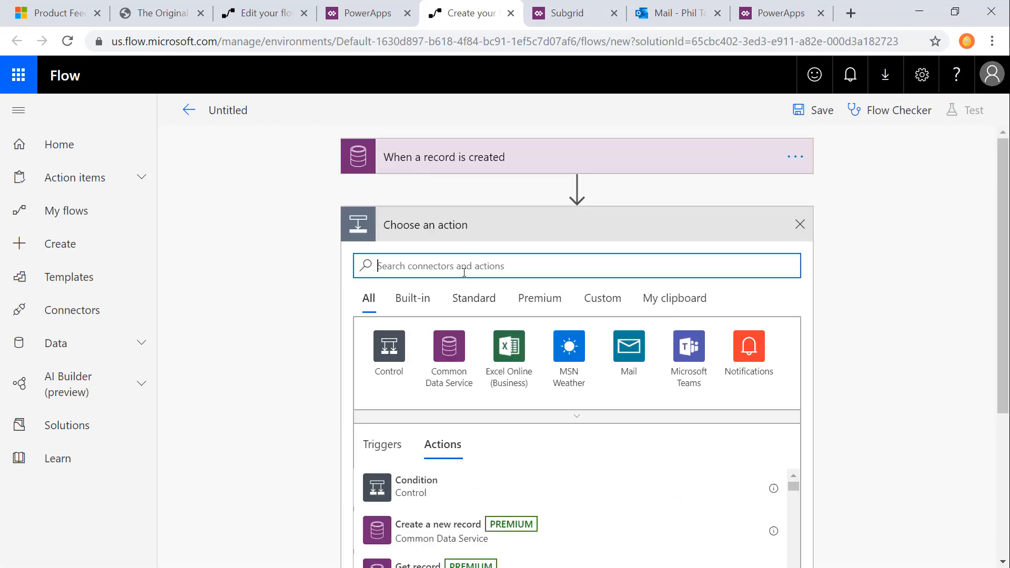
pyautogui.write('predict')
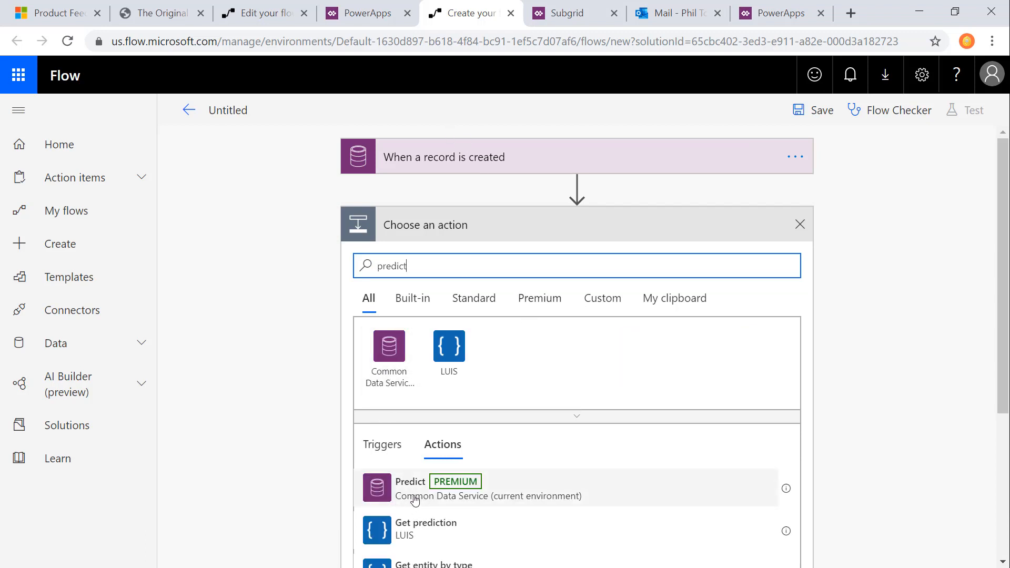
pyautogui.click(409, 497)
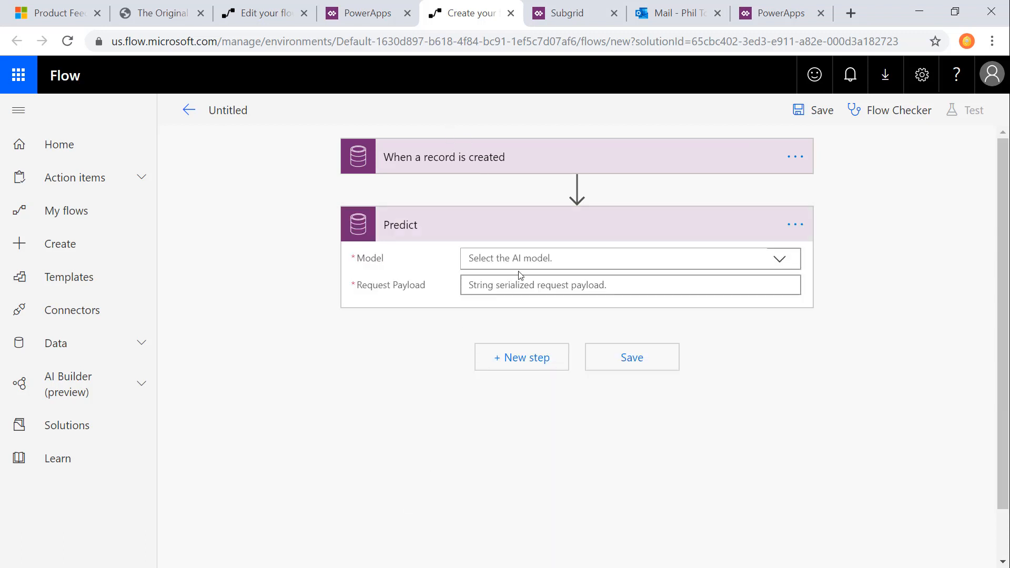
pyautogui.click(781, 260)
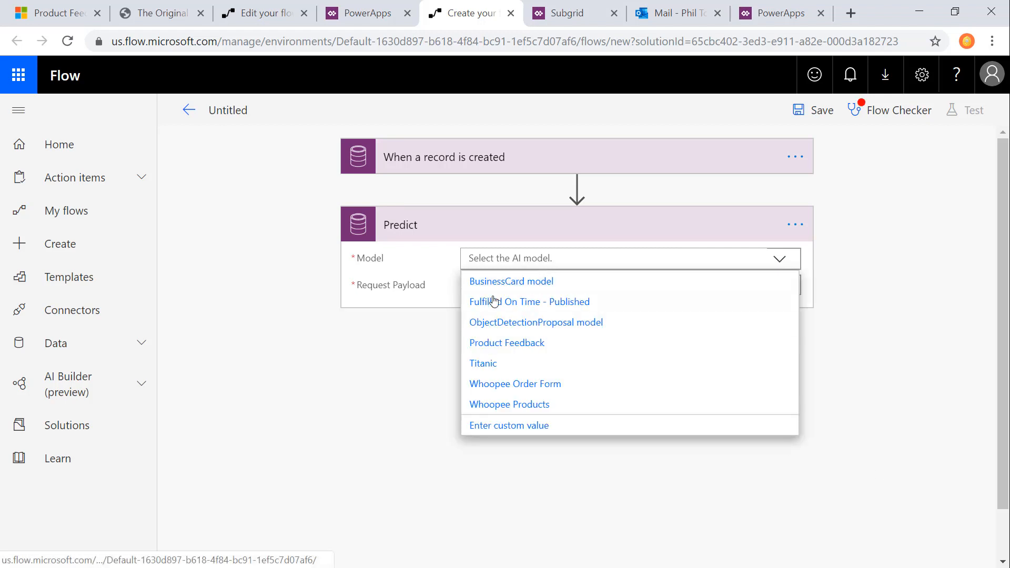
pyautogui.click(560, 342)
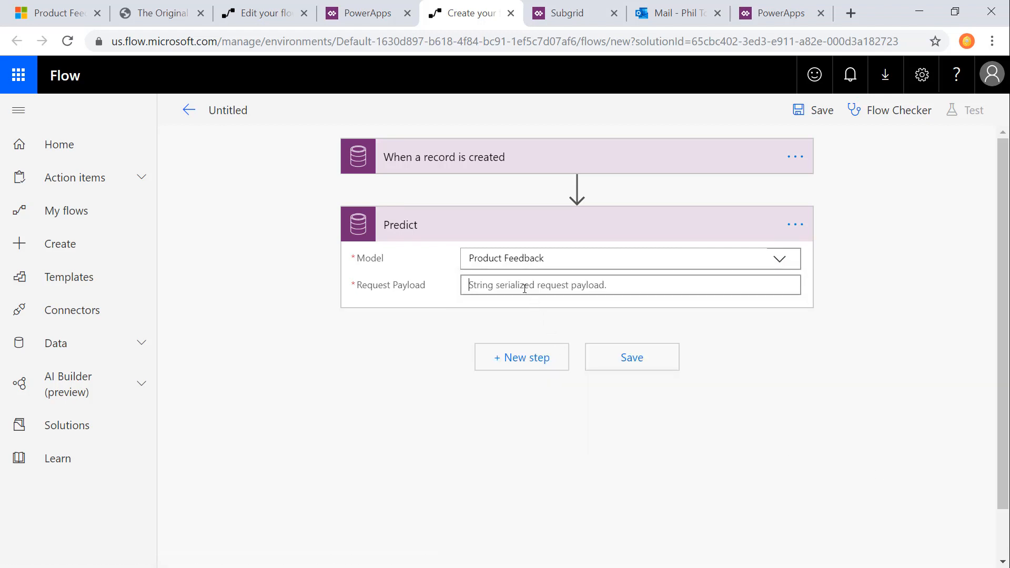
# Step: Set the Predict action's request payload to {"text": "Comment"}, with Comment as the dynamic value from the trigger
pyautogui.click(519, 288)
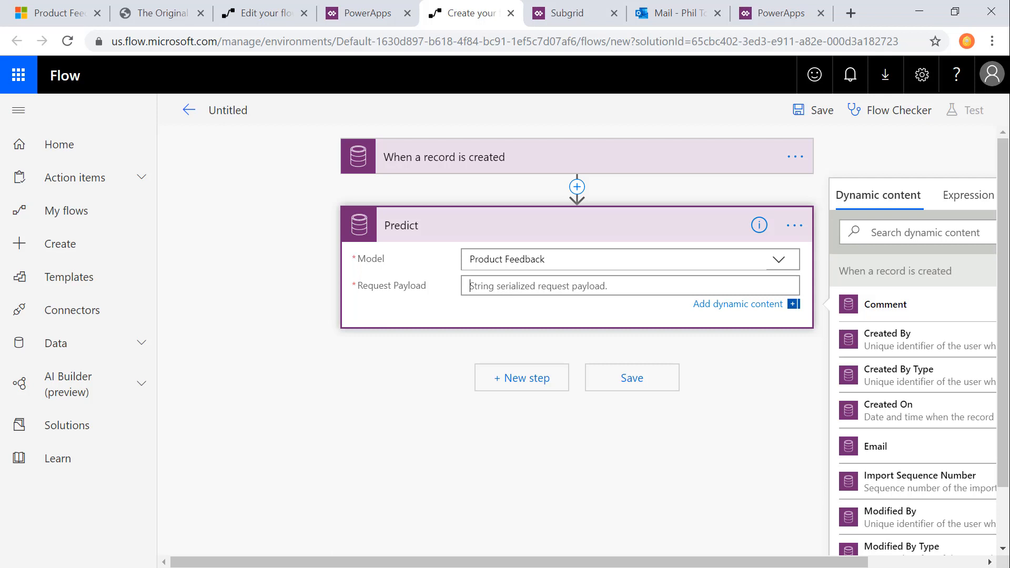
pyautogui.hotkey('alt', 'Tab')
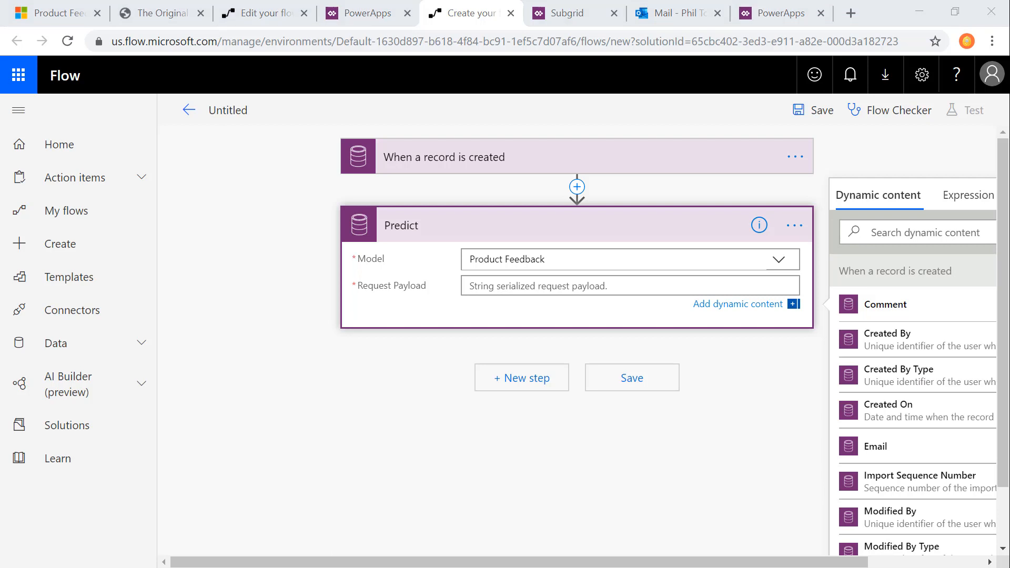
pyautogui.click(612, 286)
pyautogui.hotkey('ctrl', 'v')
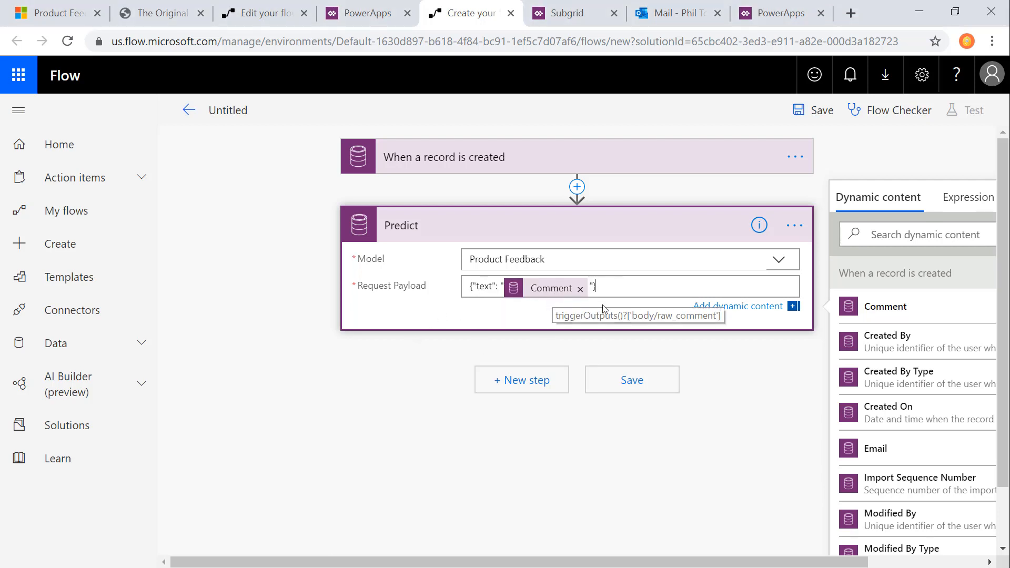
# Step: Add a Parse JSON action after Predict and use the Response Payload as its content
pyautogui.click(540, 387)
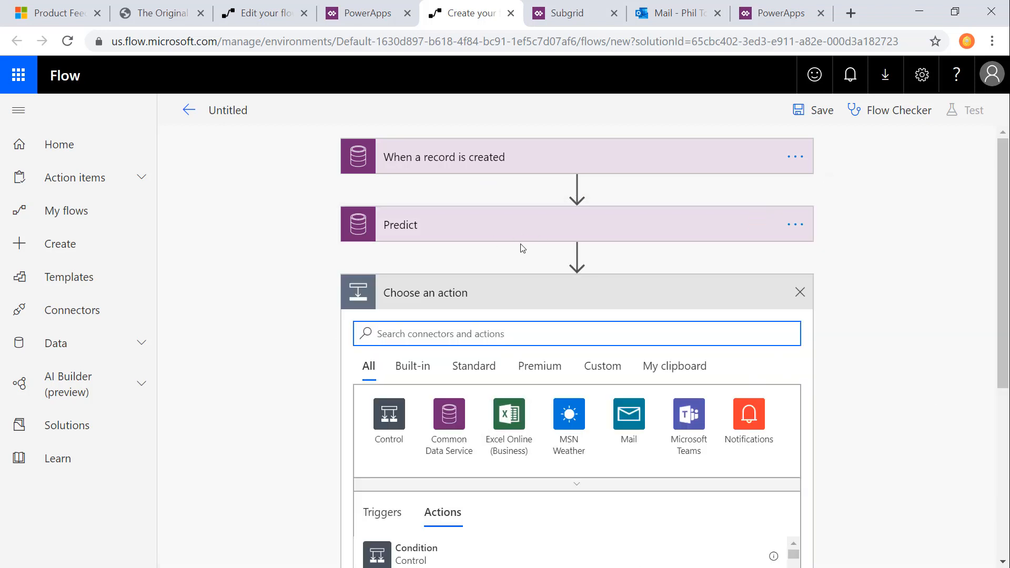
pyautogui.write('json')
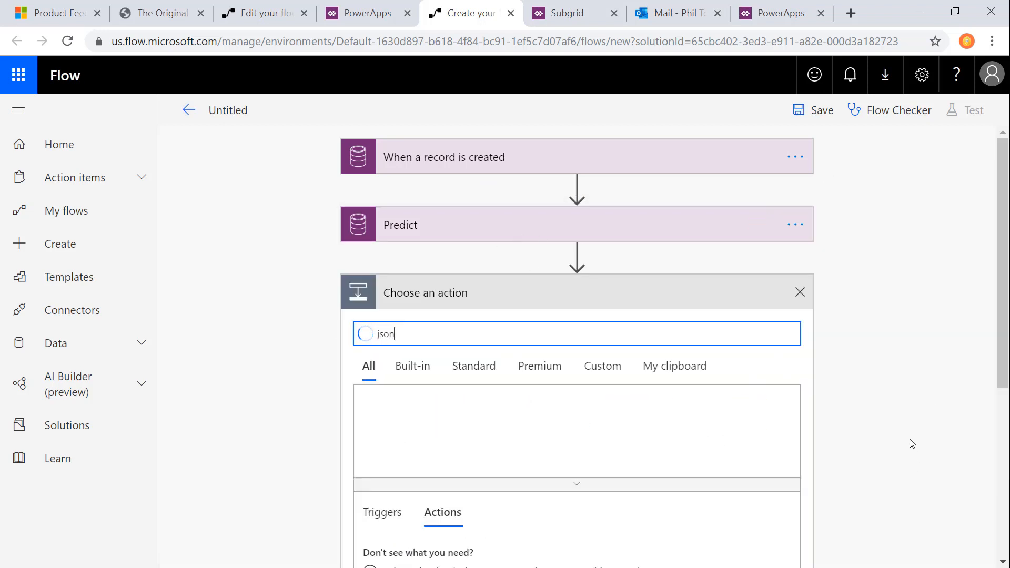
pyautogui.scroll(-1, 912, 444)
pyautogui.click(424, 469)
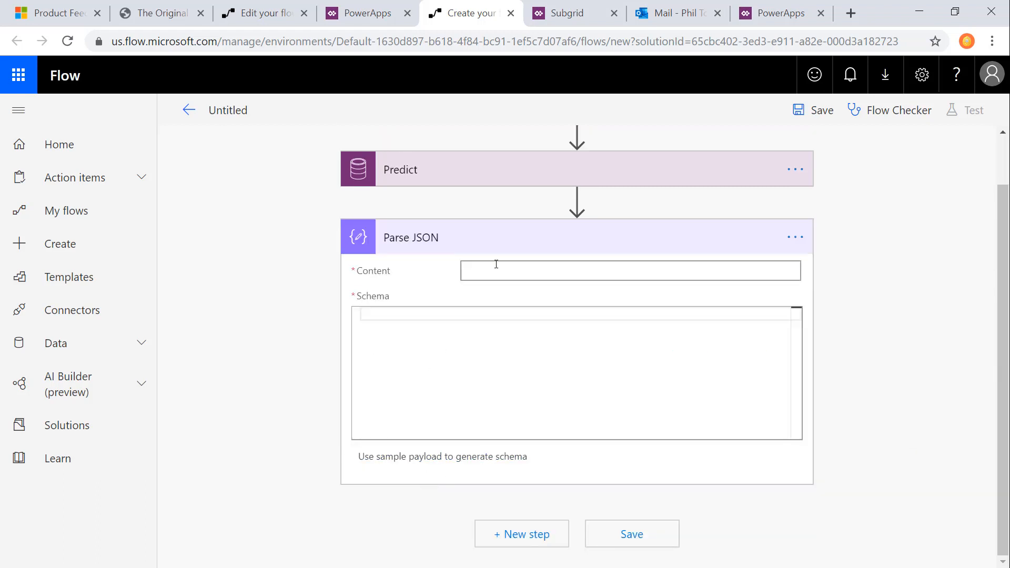
pyautogui.click(531, 269)
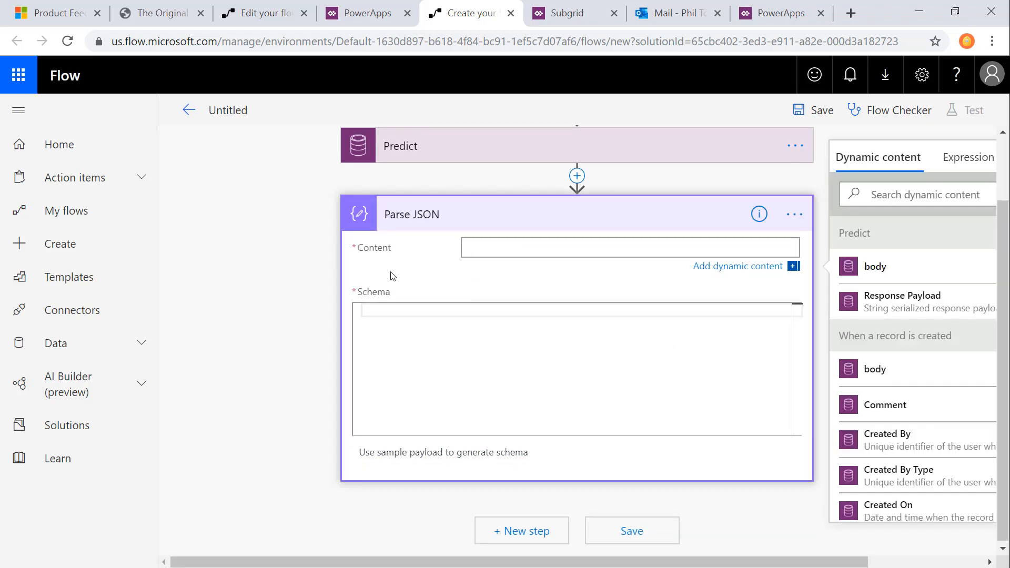
pyautogui.click(896, 305)
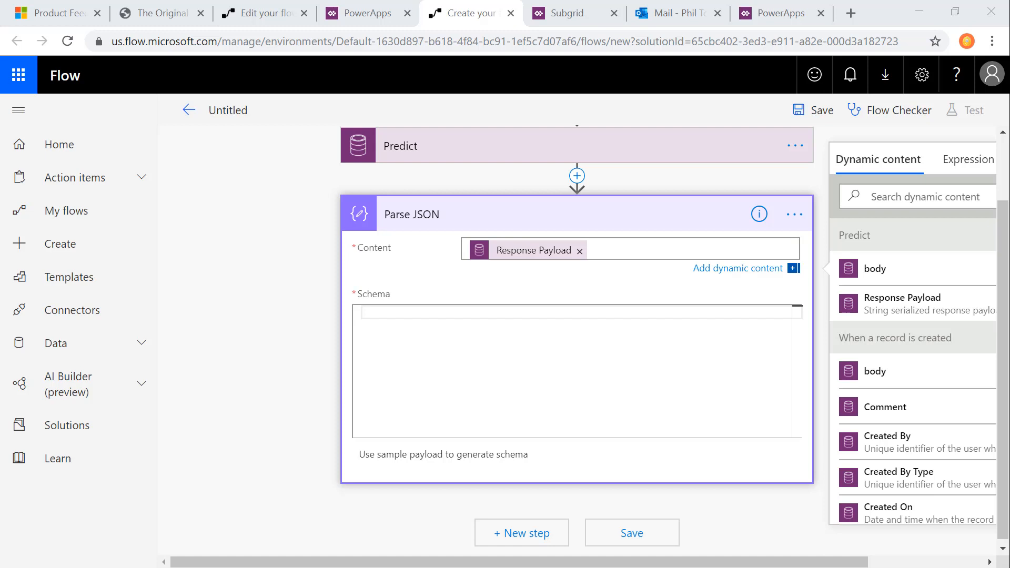
# Step: Paste the prepared prediction response schema into the Parse JSON action
pyautogui.click(516, 311)
pyautogui.hotkey('ctrl', 'v')
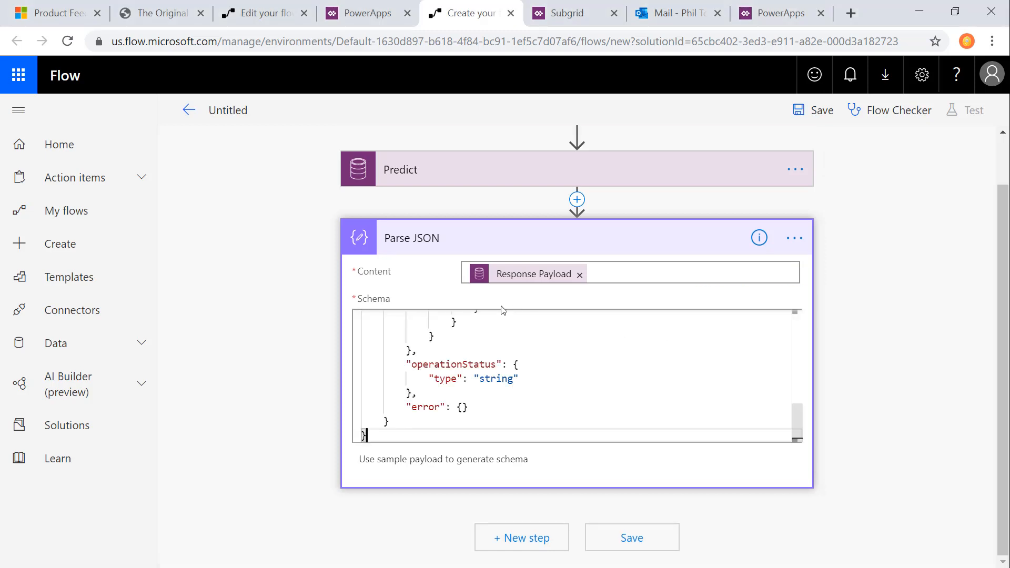
pyautogui.scroll(10, 526, 358)
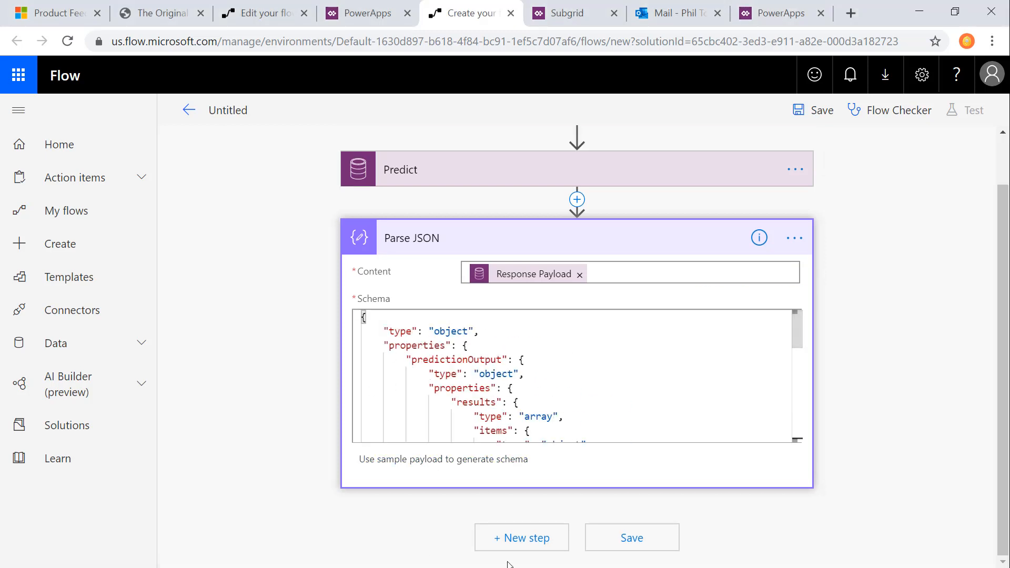
# Step: Add an Apply to each loop after Parse JSON that iterates over the parsed results
pyautogui.click(515, 536)
pyautogui.write('apply')
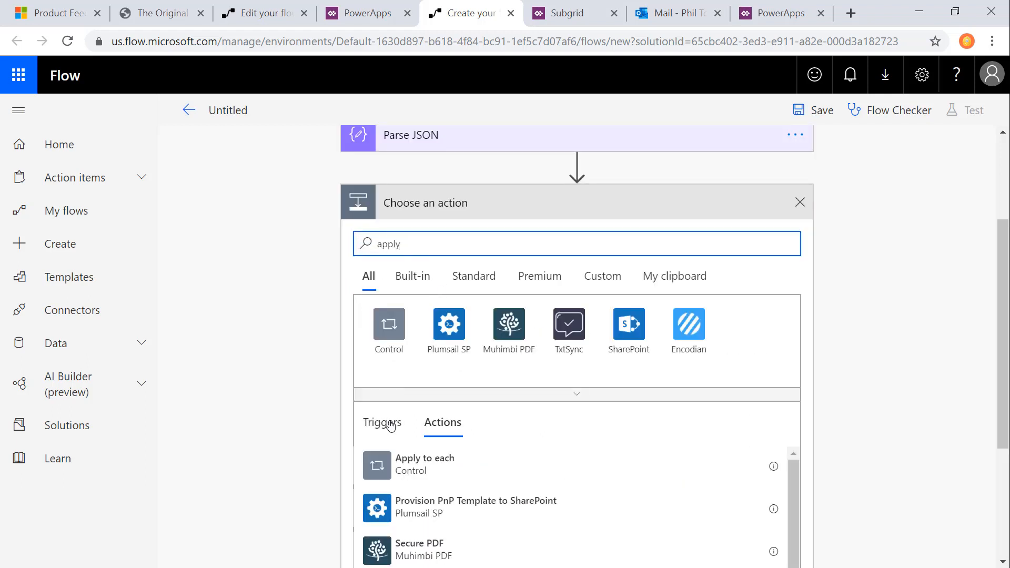
pyautogui.click(413, 460)
pyautogui.click(624, 337)
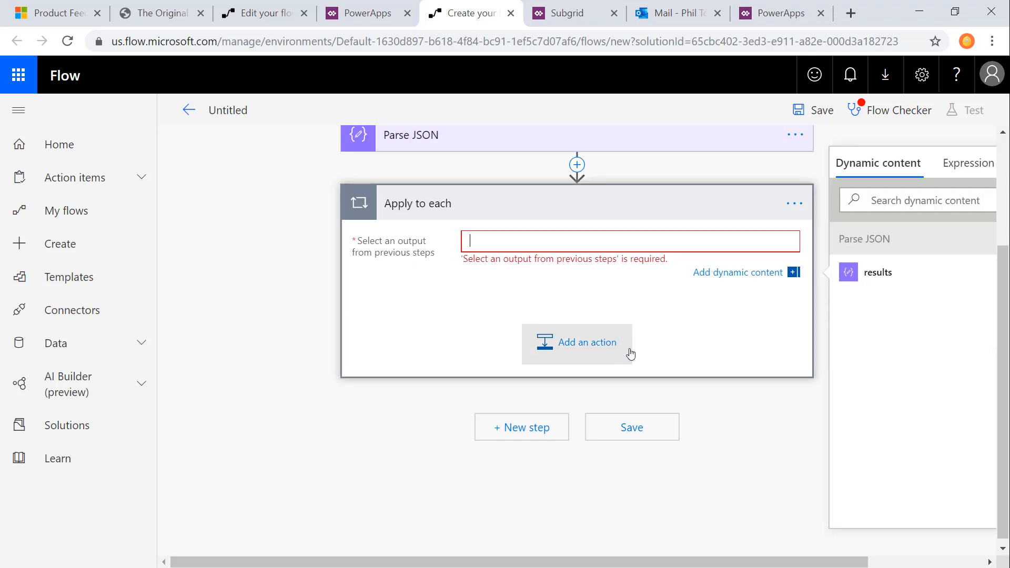
pyautogui.click(877, 274)
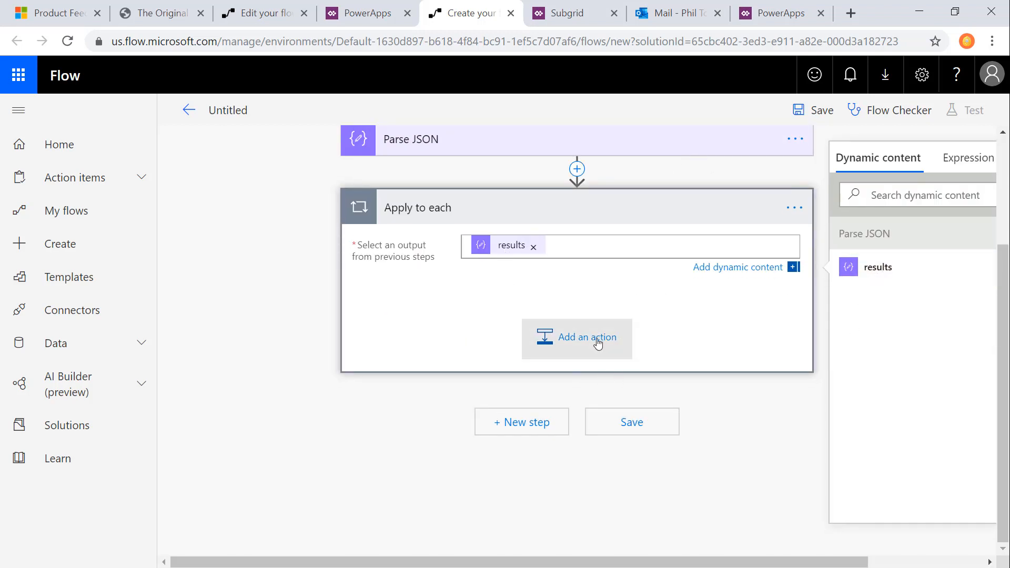
# Step: Add a condition inside the Apply to each loop that checks whether type is equal to Negative
pyautogui.scroll(2, 598, 343)
pyautogui.click(605, 434)
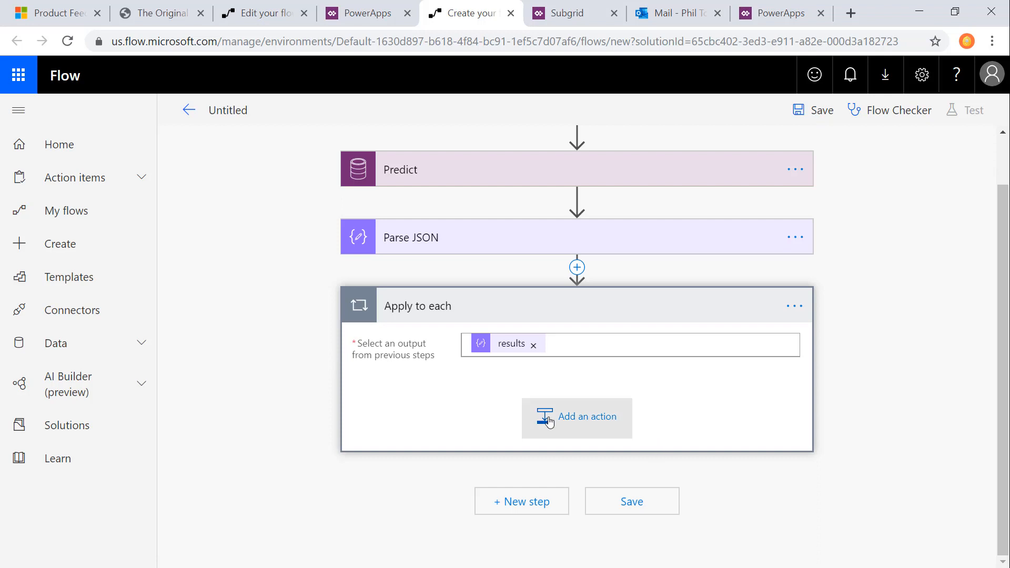
pyautogui.click(403, 563)
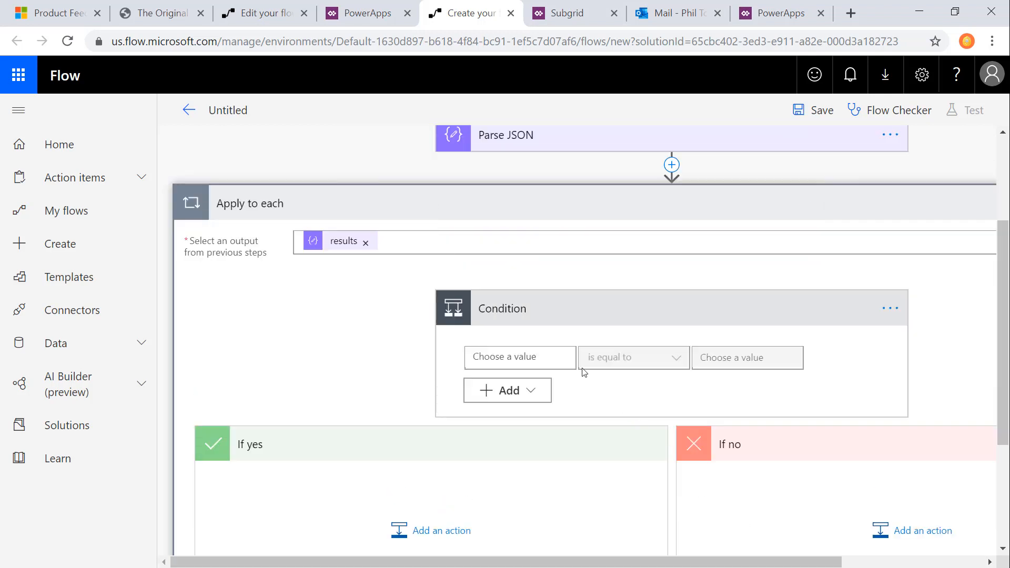
pyautogui.click(558, 357)
pyautogui.scroll(-2, 773, 523)
pyautogui.scroll(-2, 757, 515)
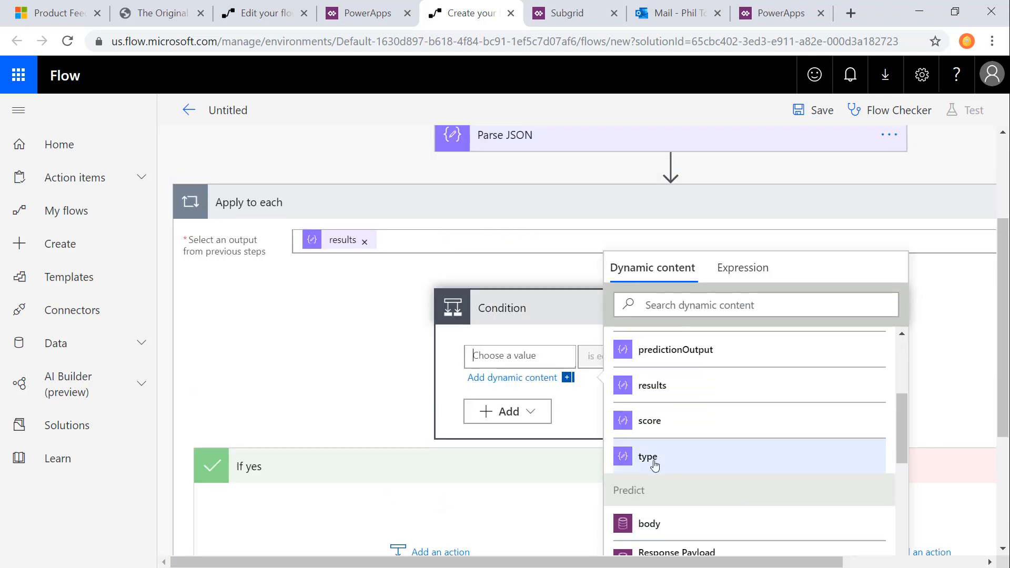
pyautogui.click(678, 459)
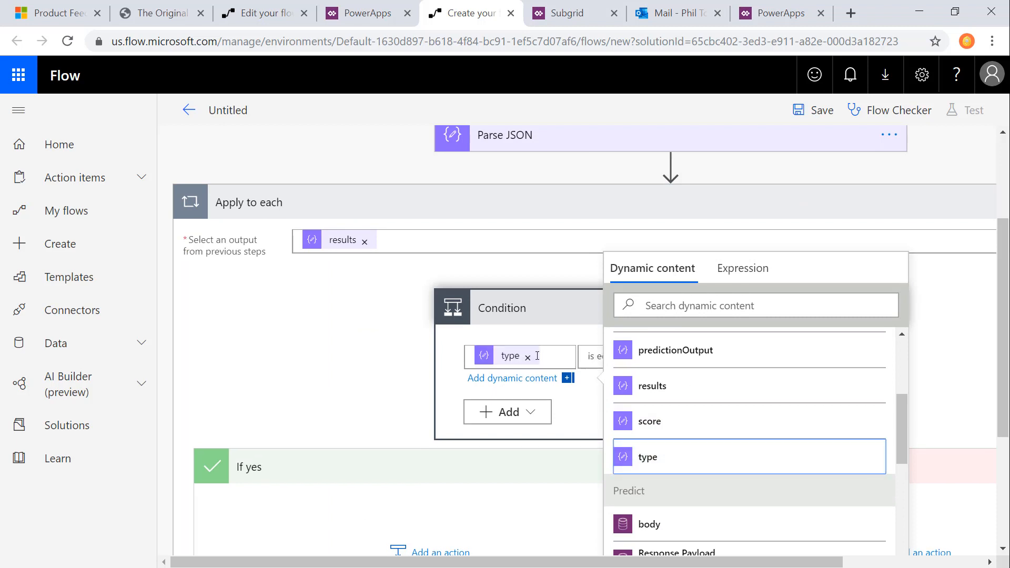
pyautogui.click(585, 407)
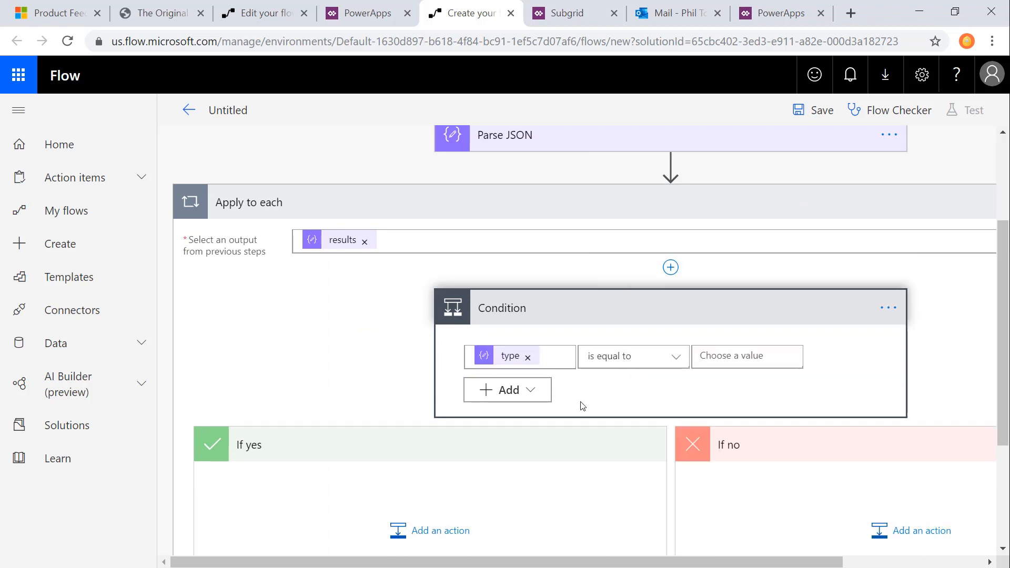
pyautogui.click(721, 358)
pyautogui.write('Negative')
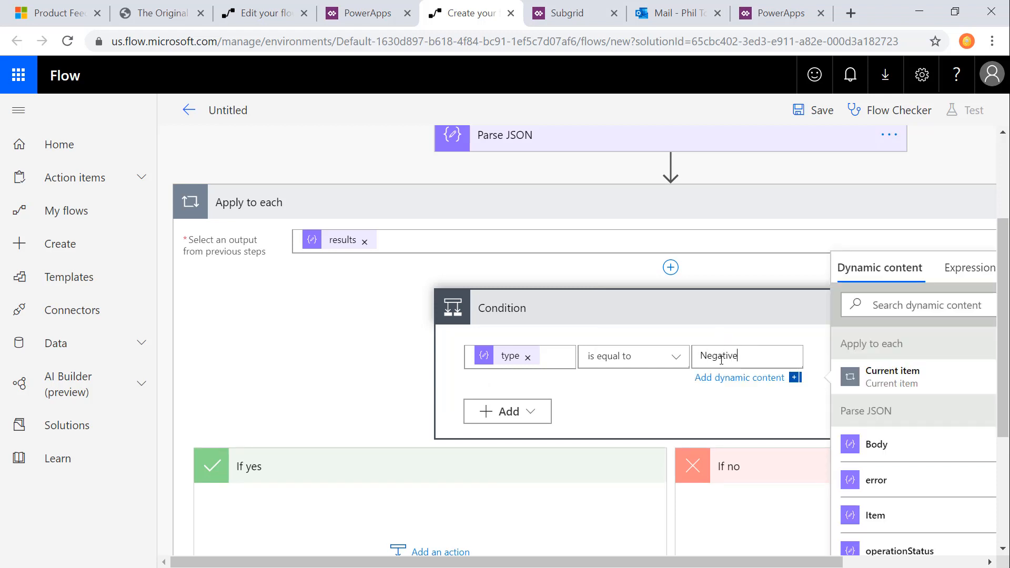
pyautogui.click(335, 423)
# Step: Add the Office 365 Outlook action Send an email (V2) to the condition's If yes branch
pyautogui.scroll(-1, 389, 437)
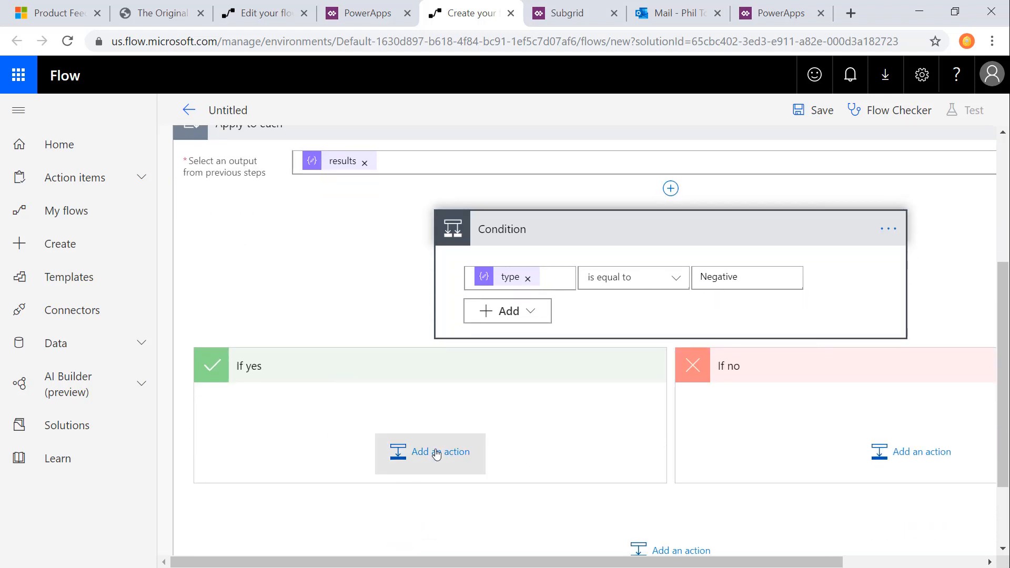
pyautogui.click(440, 451)
pyautogui.scroll(-2, 421, 468)
pyautogui.write('email')
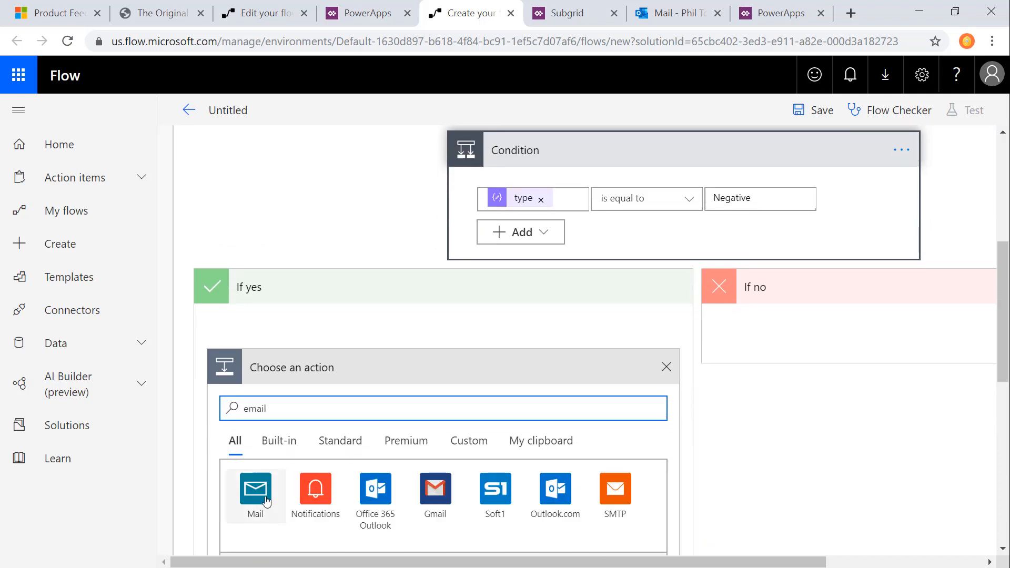
pyautogui.scroll(-5, 339, 484)
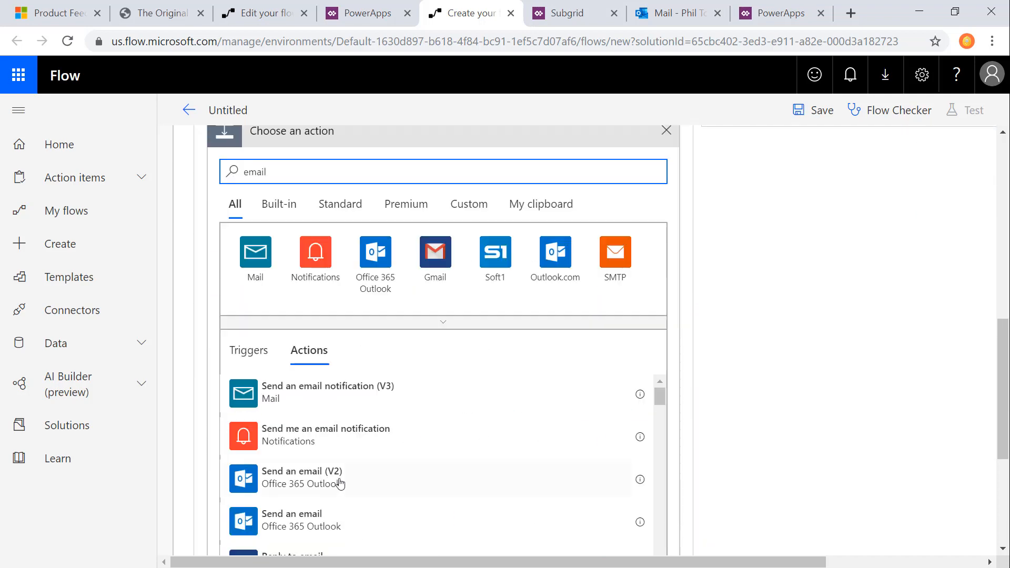
pyautogui.click(315, 483)
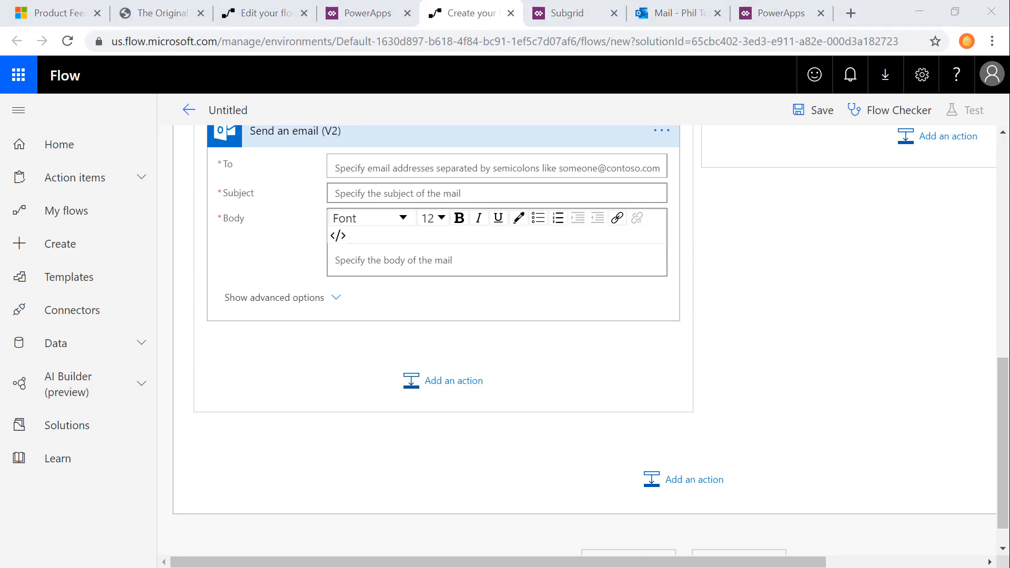
# Step: Address the Send an email (V2) action to the administrator's email and set its subject to "Review Negative Comment"
pyautogui.click(406, 167)
pyautogui.hotkey('ctrl', 'v')
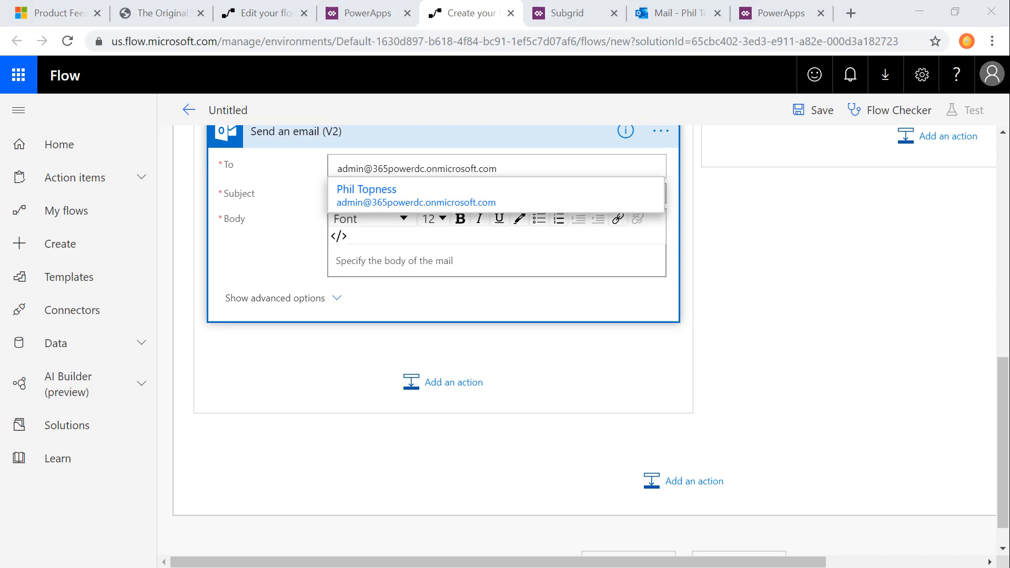
pyautogui.click(349, 195)
pyautogui.write('Review Negative Comment')
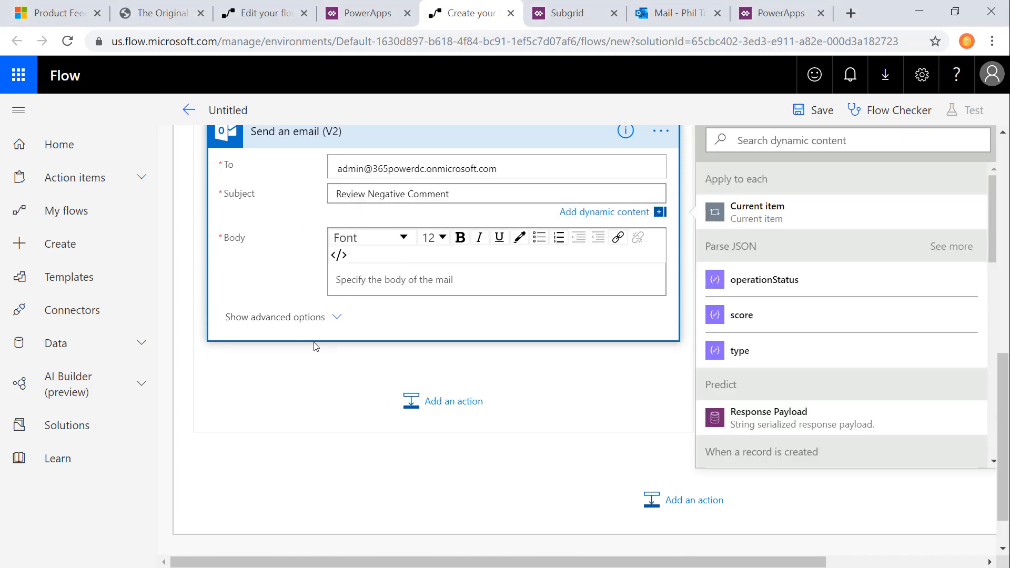
# Step: Paste the prepared negative-review message into the email body, including the Name, Email and Comment dynamic fields
pyautogui.hotkey('alt', 'Tab')
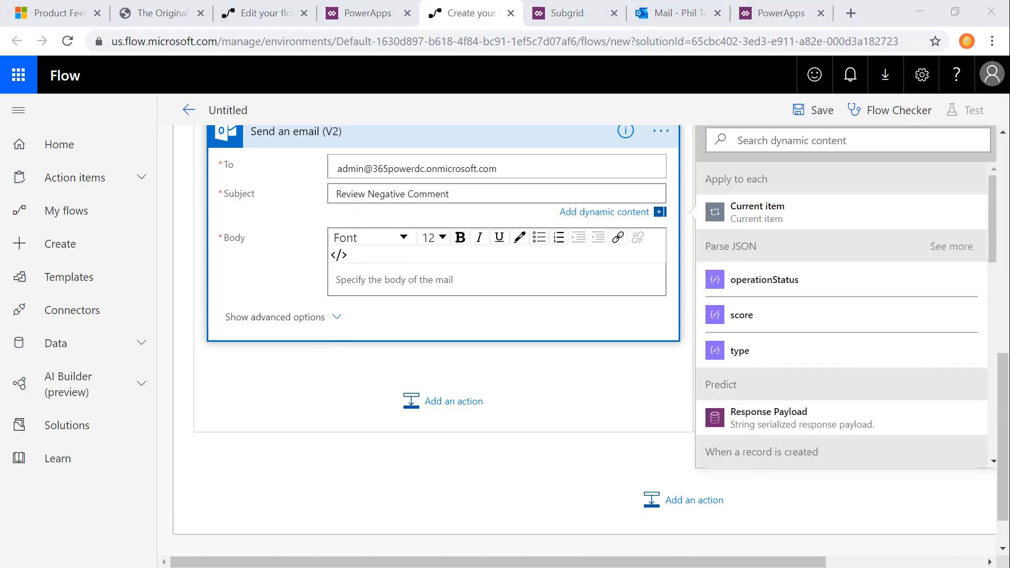
pyautogui.click(460, 283)
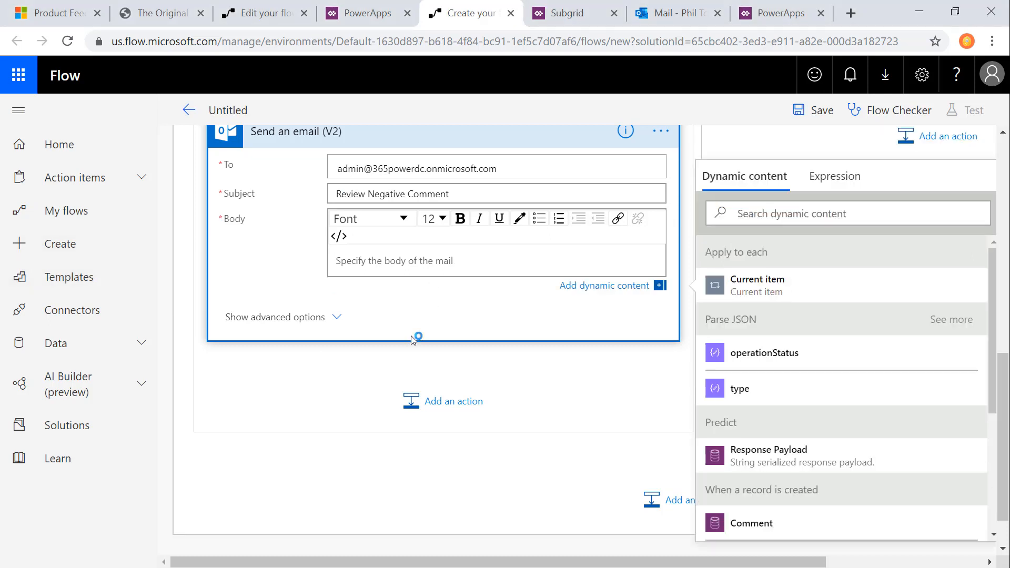
pyautogui.write('A negative website review was just submitted.  Please review and respond if necessary to the customer.  Name: Name Email: Email Comment: Comment')
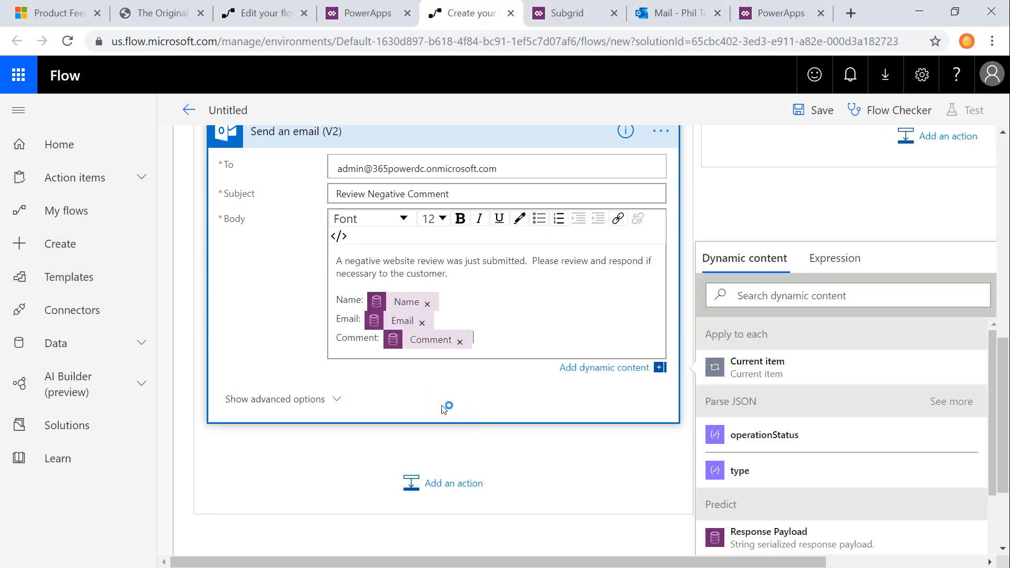
# Step: Save the flow and stay on its editing page until saving finishes
pyautogui.click(798, 110)
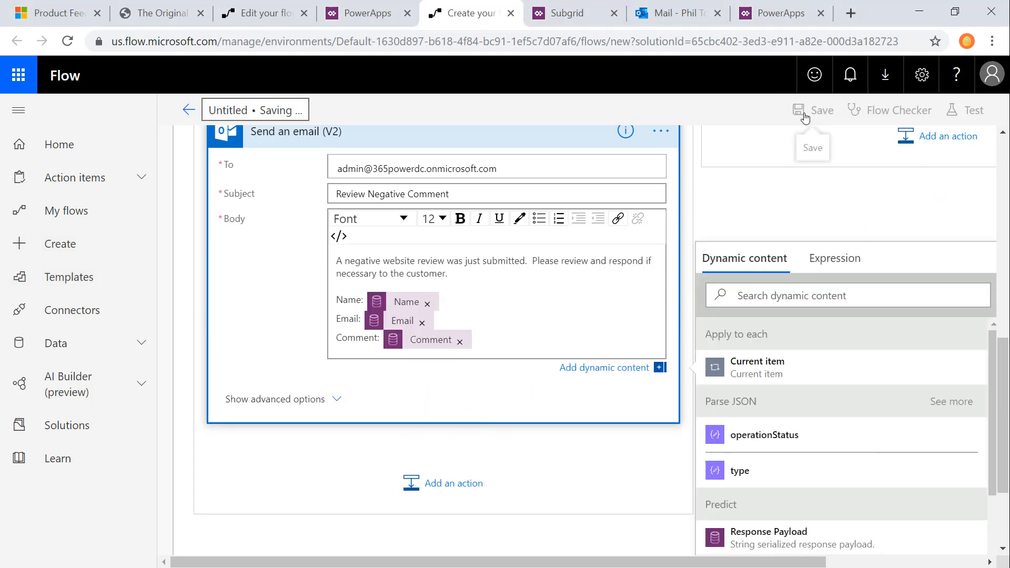
pyautogui.click(189, 112)
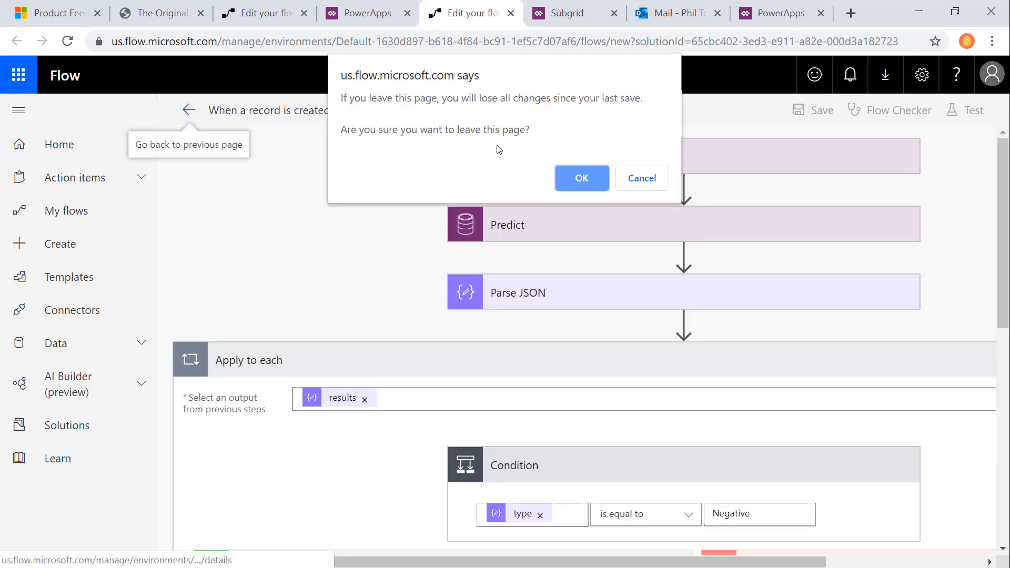
pyautogui.click(643, 176)
pyautogui.click(817, 114)
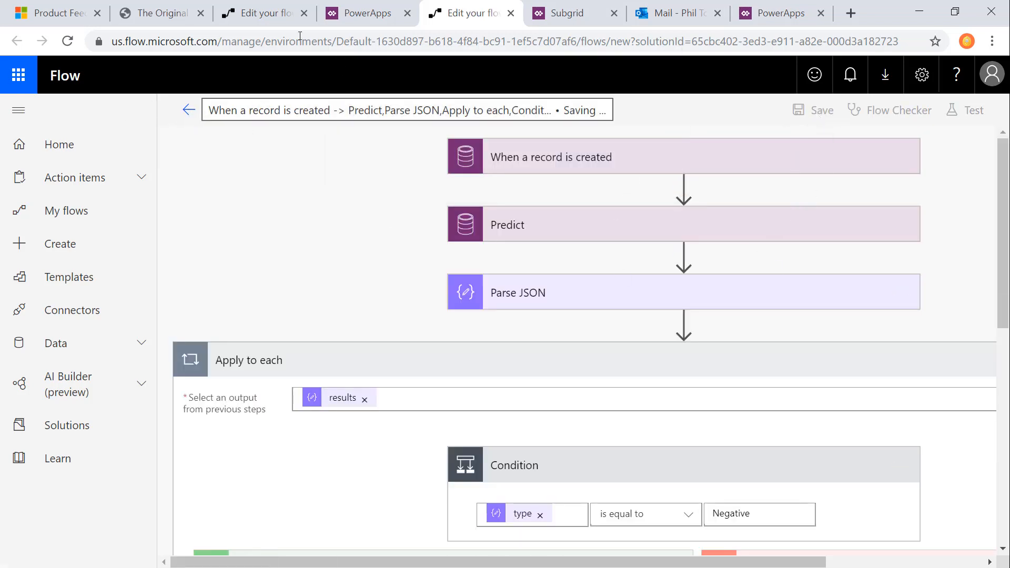
# Step: Switch to the Whoopee product page on the portal and start a new comment with the customer's name and email
pyautogui.click(158, 13)
pyautogui.click(889, 470)
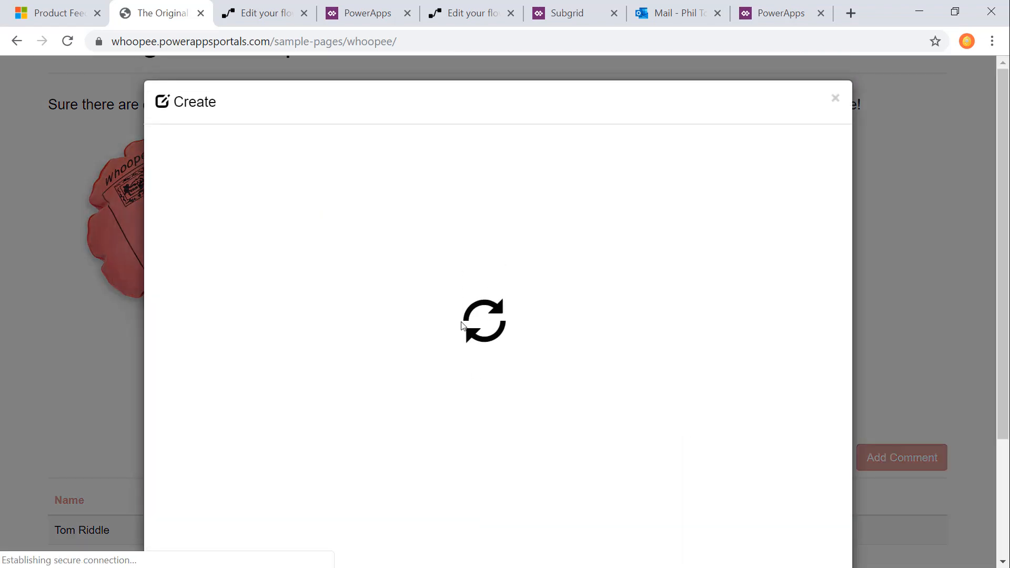
pyautogui.click(323, 170)
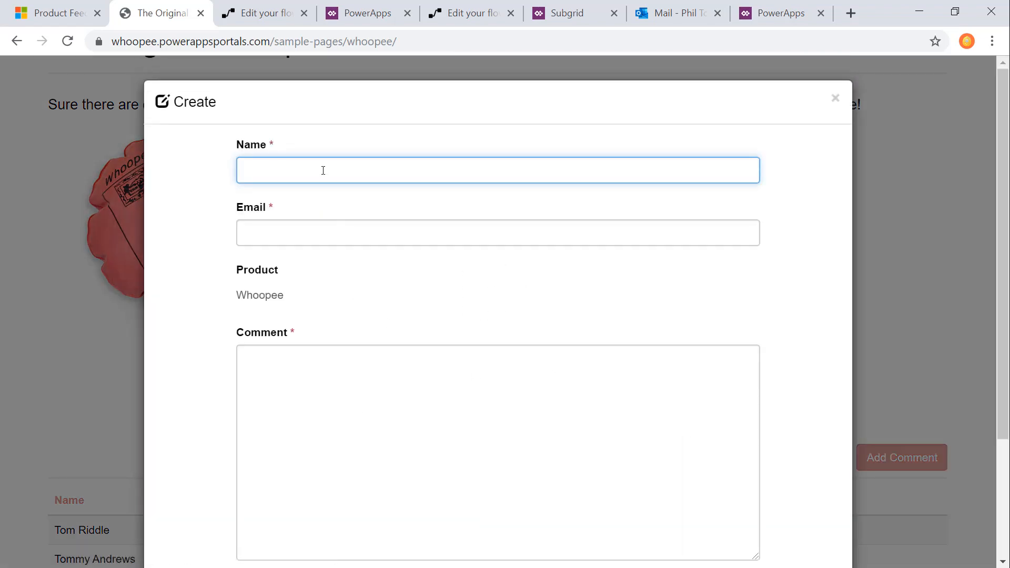
pyautogui.write('Tom Riddle')
pyautogui.press('Tab')
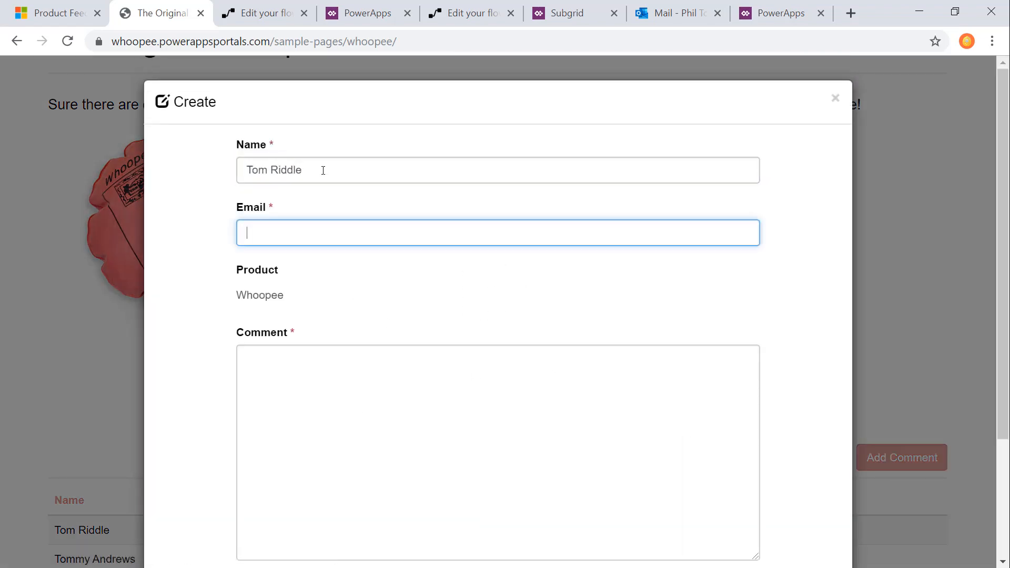
pyautogui.write('triddle')
pyautogui.press('Down')
pyautogui.press('Tab')
pyautogui.press('Tab')
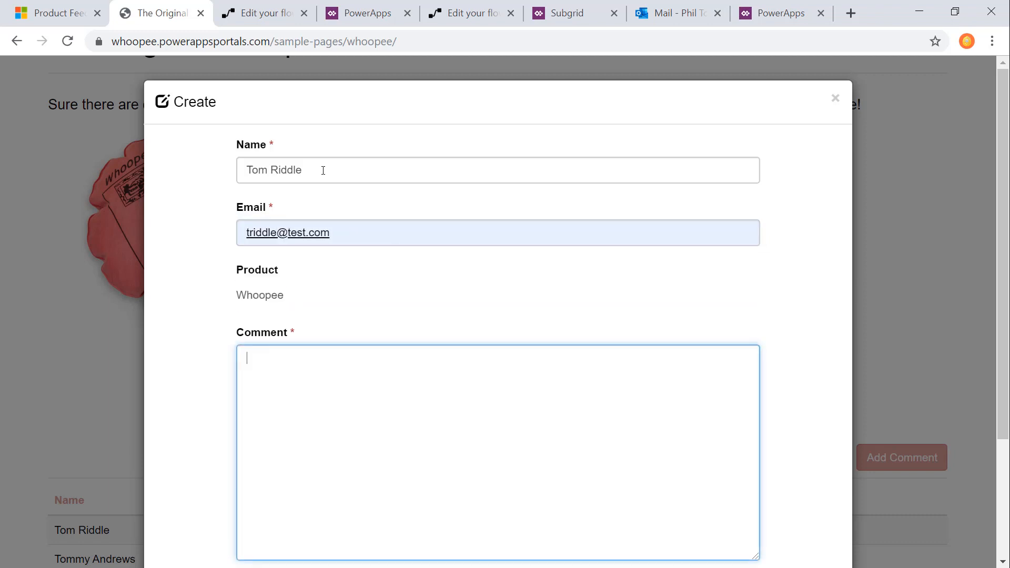
# Step: Enter the comment "This thing is so cheap and my dog hates it!" and submit it
pyautogui.write('This thing is so cheap and mty dog hates it!')
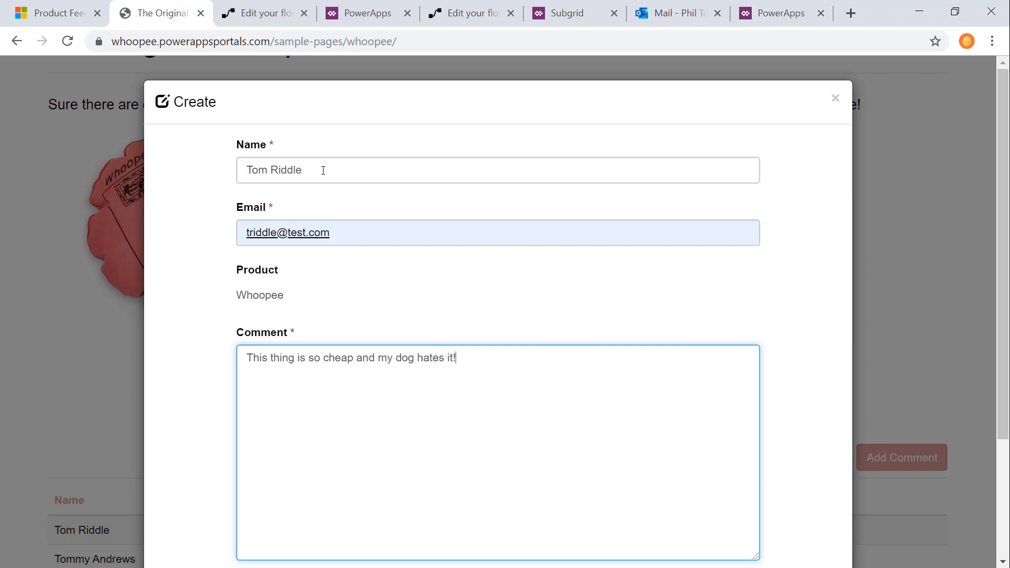
pyautogui.scroll(-3, 223, 520)
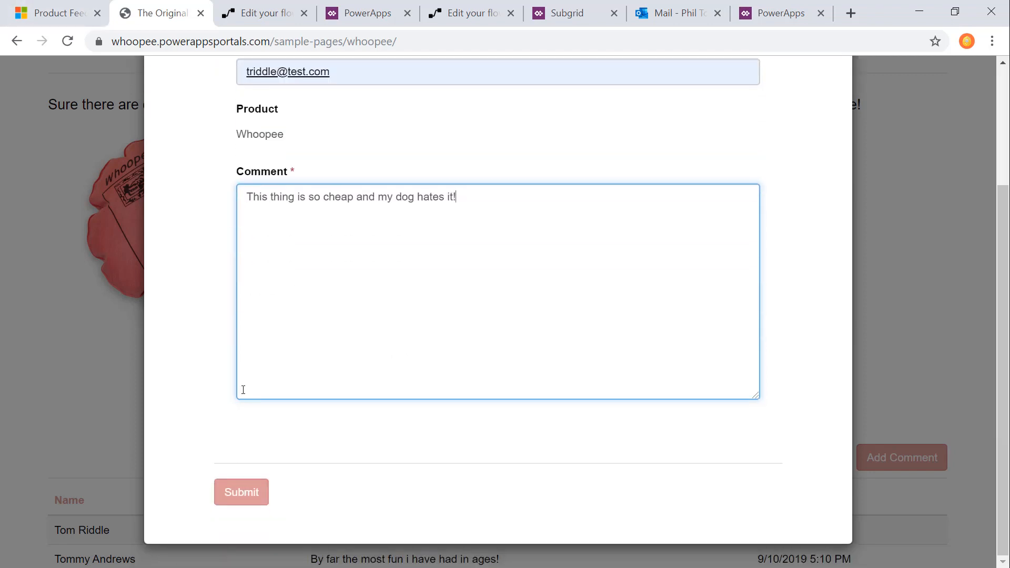
pyautogui.click(235, 491)
pyautogui.scroll(-3, 268, 411)
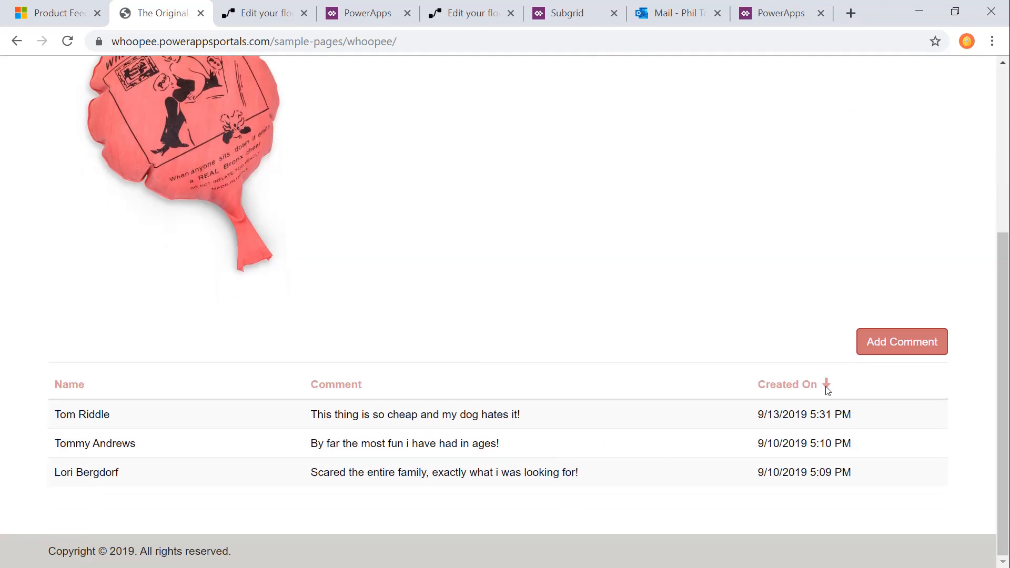
# Step: Return to the flow in Microsoft Flow and open its latest run from the flow's details page
pyautogui.click(465, 14)
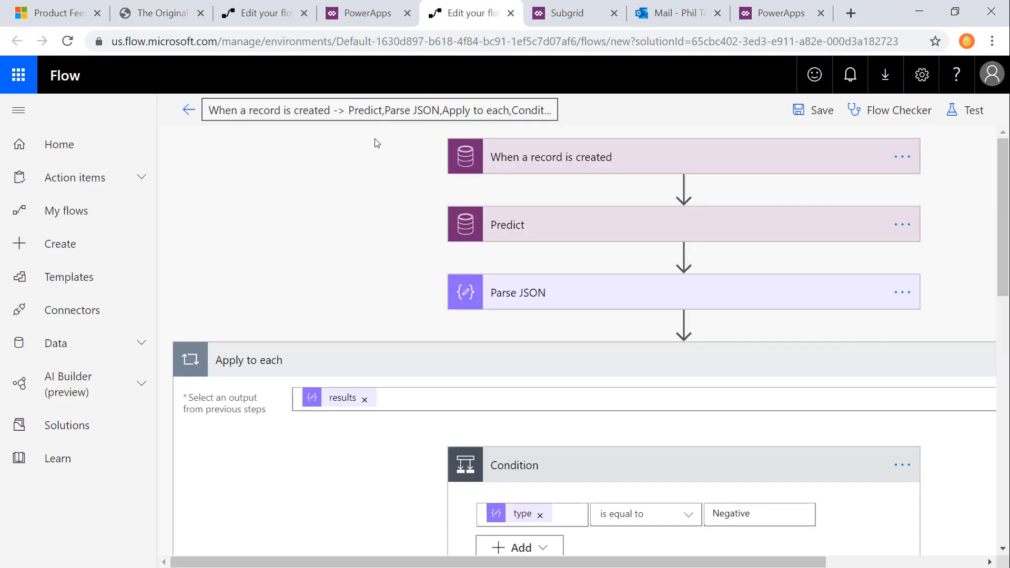
pyautogui.click(188, 110)
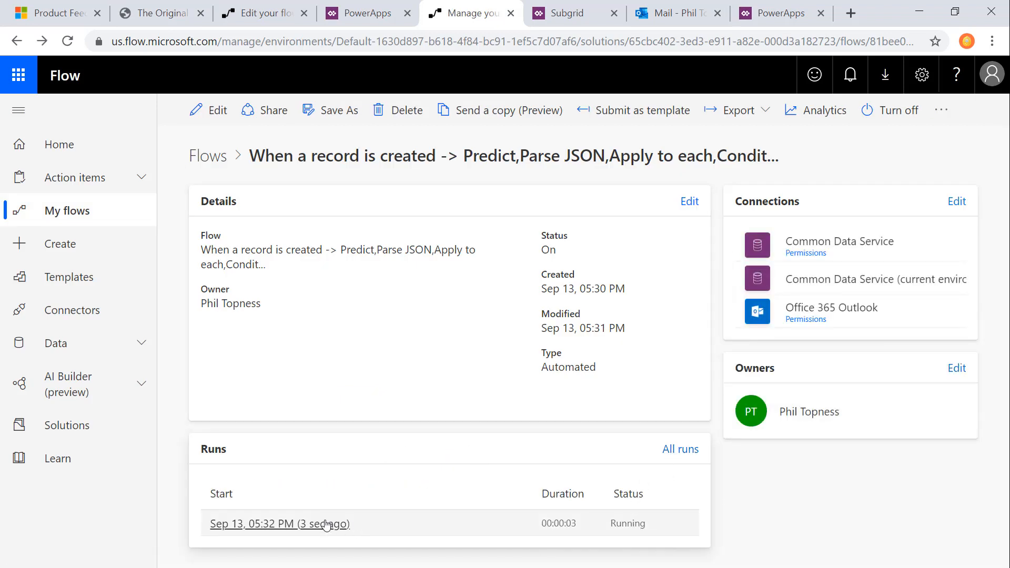
pyautogui.click(326, 525)
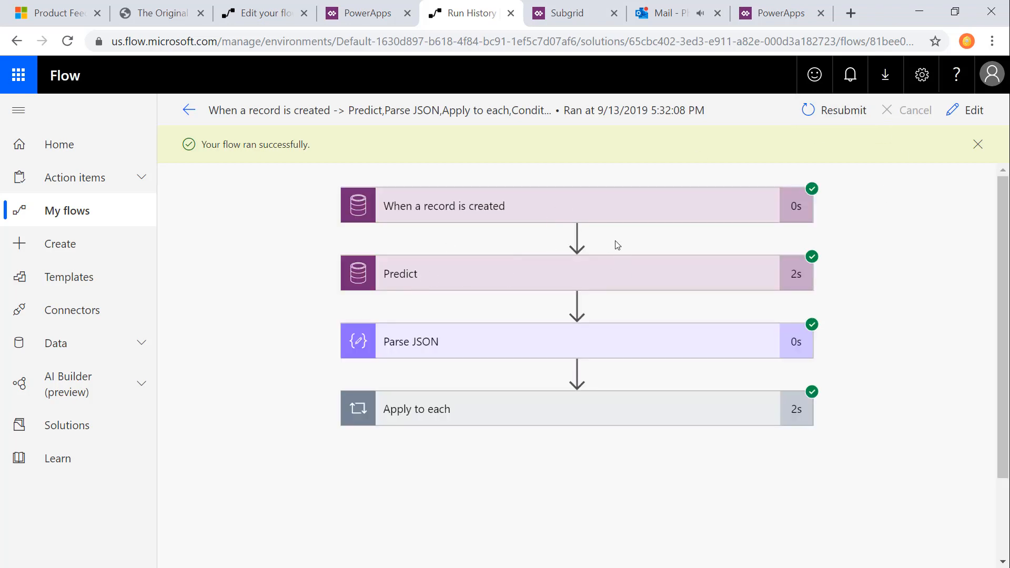
# Step: Examine the trigger and the Predict action's outputs in the run for the predicted sentiment type and score
pyautogui.click(595, 217)
pyautogui.click(501, 219)
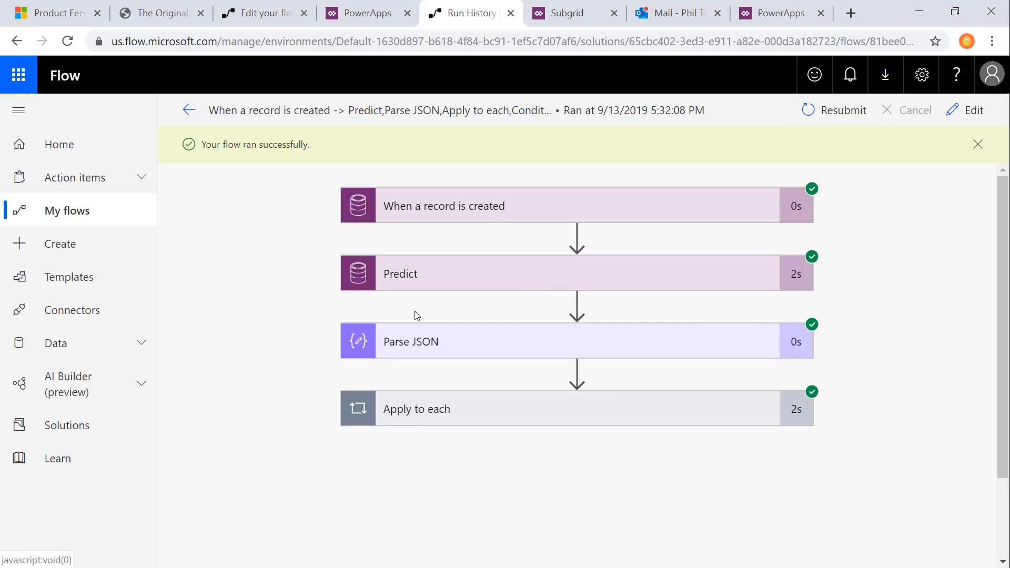
pyautogui.click(616, 276)
pyautogui.scroll(-5, 416, 385)
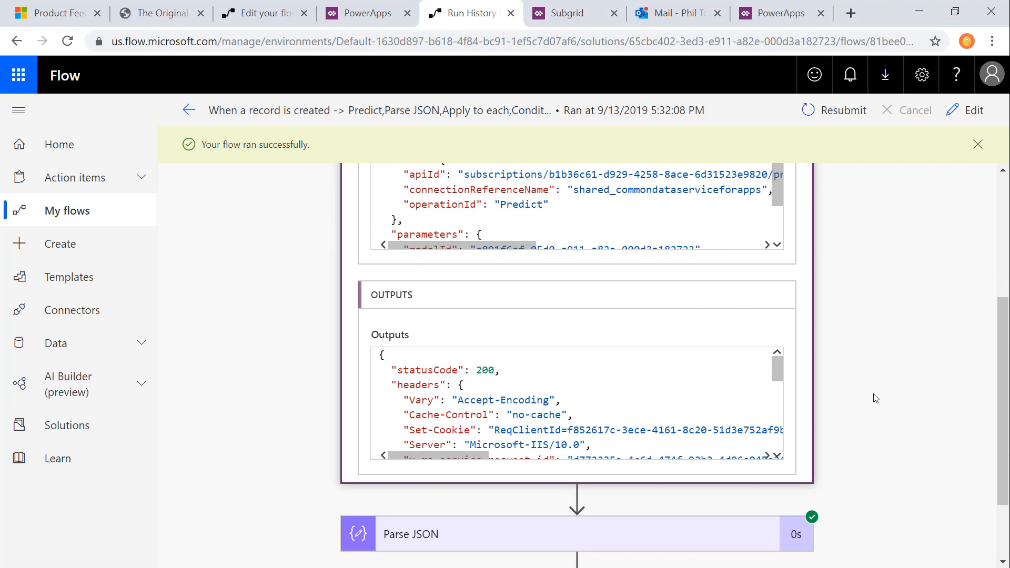
pyautogui.moveTo(781, 372); pyautogui.dragTo(778, 441)
pyautogui.moveTo(453, 456); pyautogui.dragTo(504, 459)
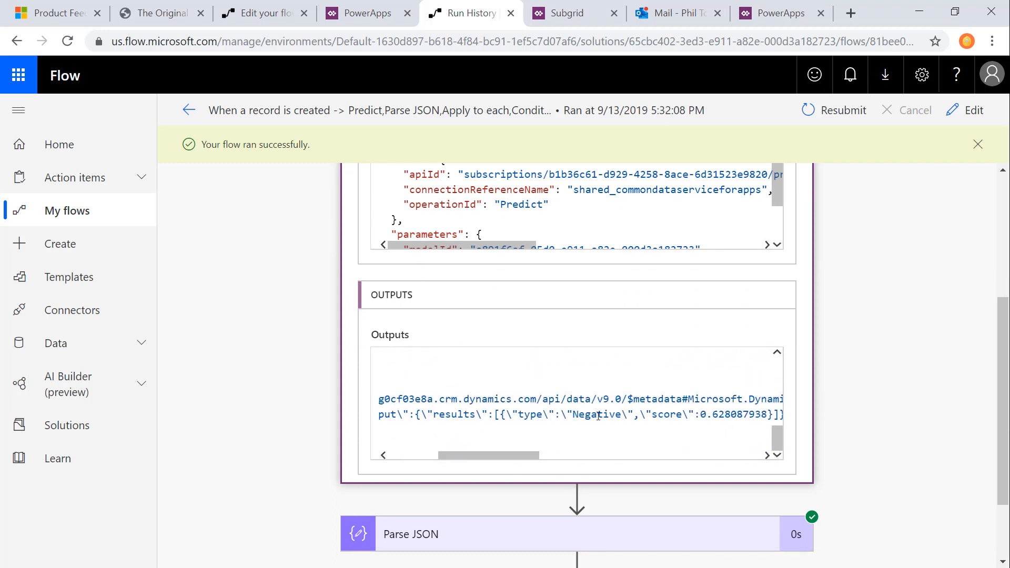
pyautogui.scroll(-2, 900, 451)
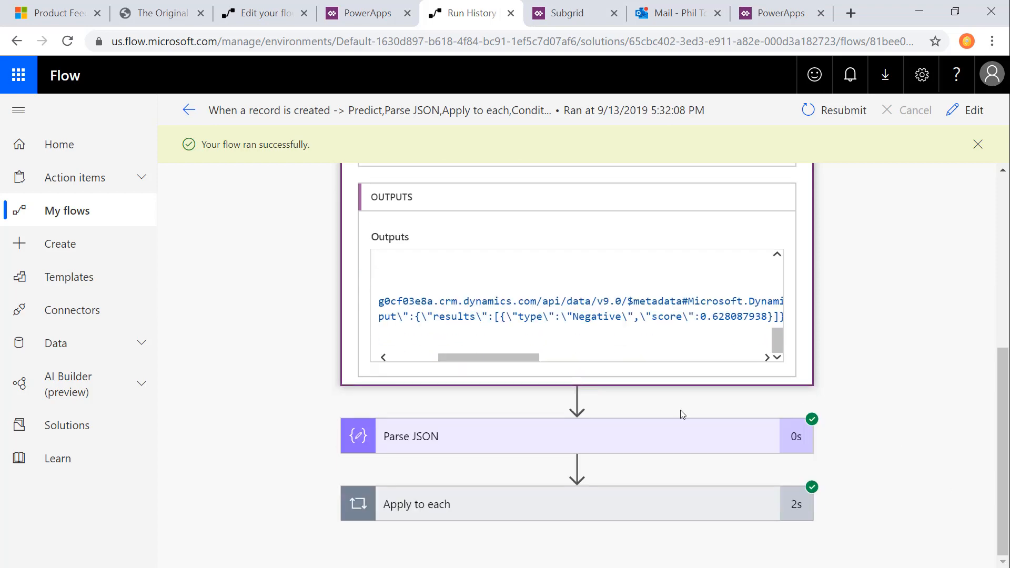
# Step: Examine the parsed prediction results in the output body of the run's Parse JSON action
pyautogui.click(512, 431)
pyautogui.scroll(-1, 917, 467)
pyautogui.scroll(-9, 917, 467)
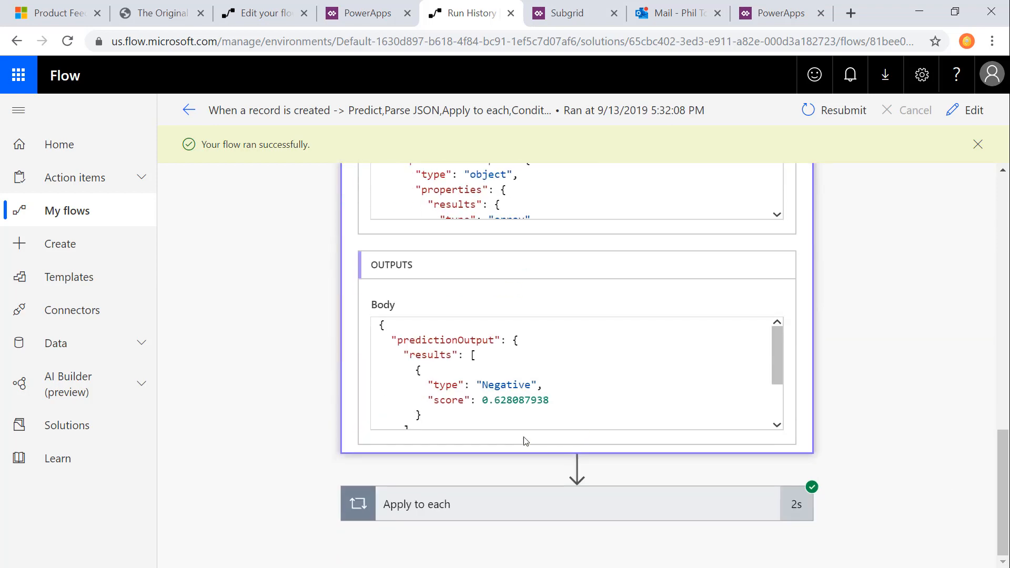
# Step: Inspect the condition's expression result and the Send an email (V2) details inside the run's Apply to each loop
pyautogui.click(502, 515)
pyautogui.scroll(-2, 928, 500)
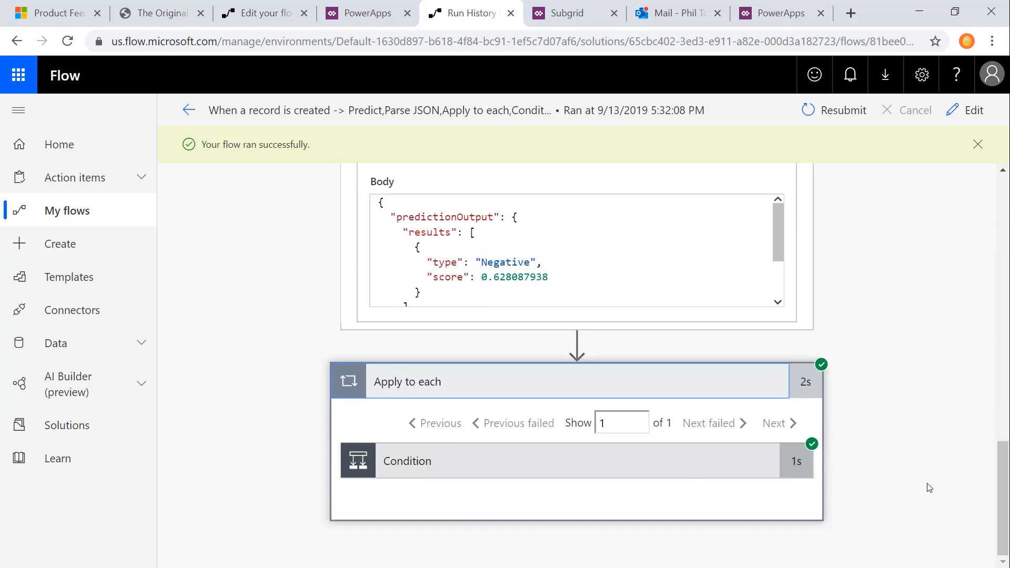
pyautogui.click(674, 465)
pyautogui.scroll(-4, 918, 428)
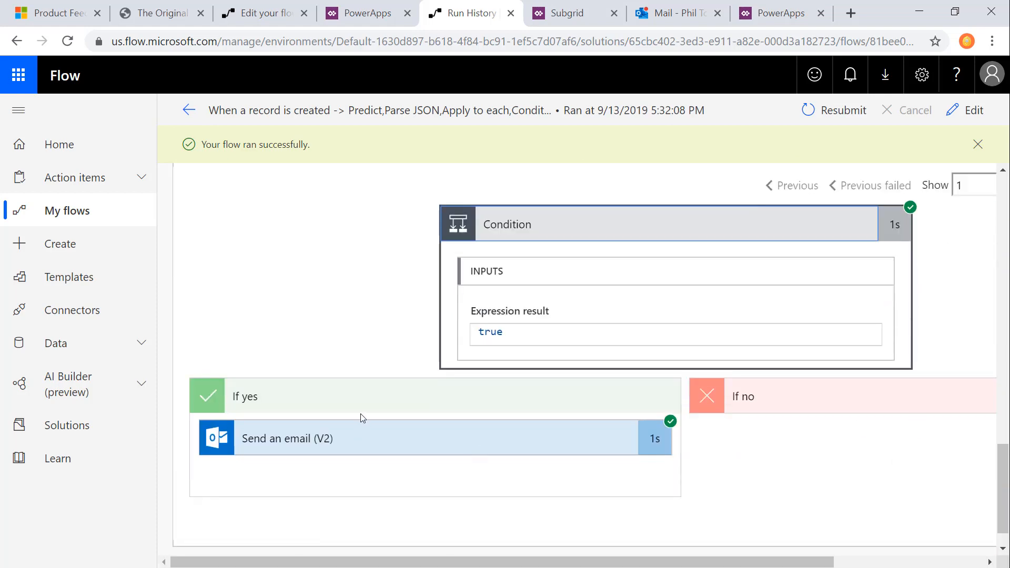
pyautogui.click(505, 457)
pyautogui.scroll(-5, 460, 489)
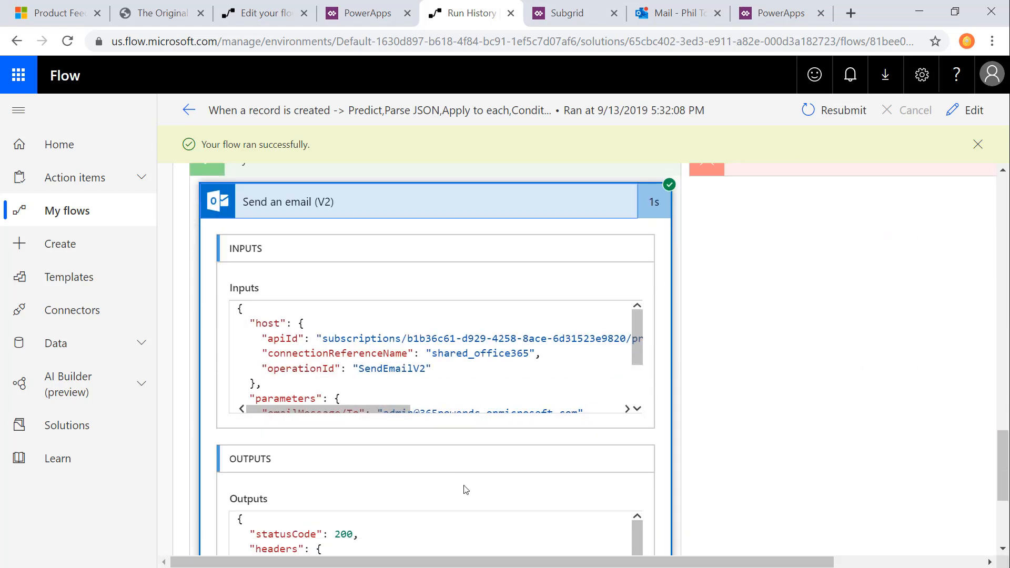
# Step: Switch to the Outlook inbox and read the two newest "Review Negative Comment" emails
pyautogui.click(666, 13)
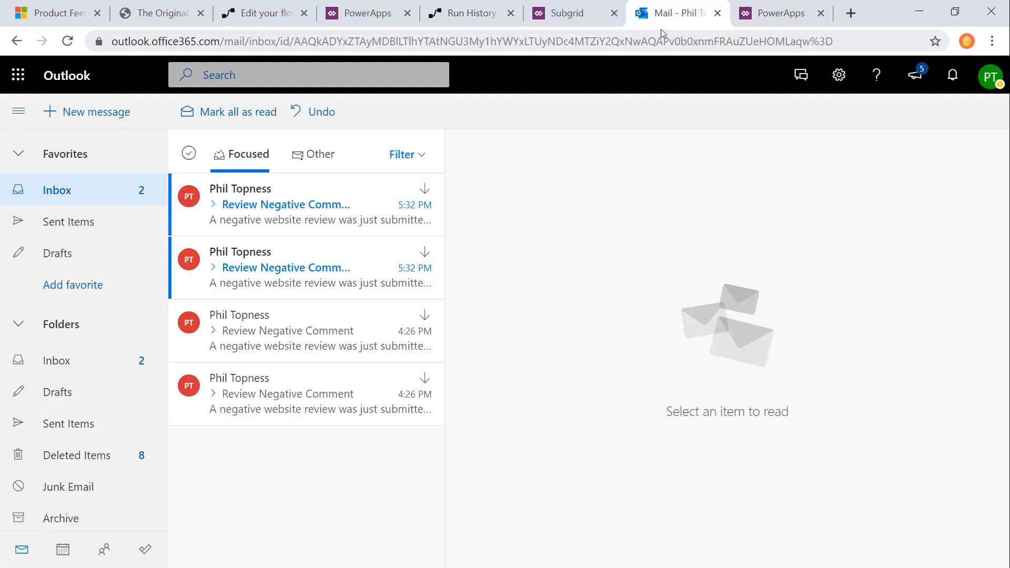
pyautogui.click(287, 213)
pyautogui.click(326, 263)
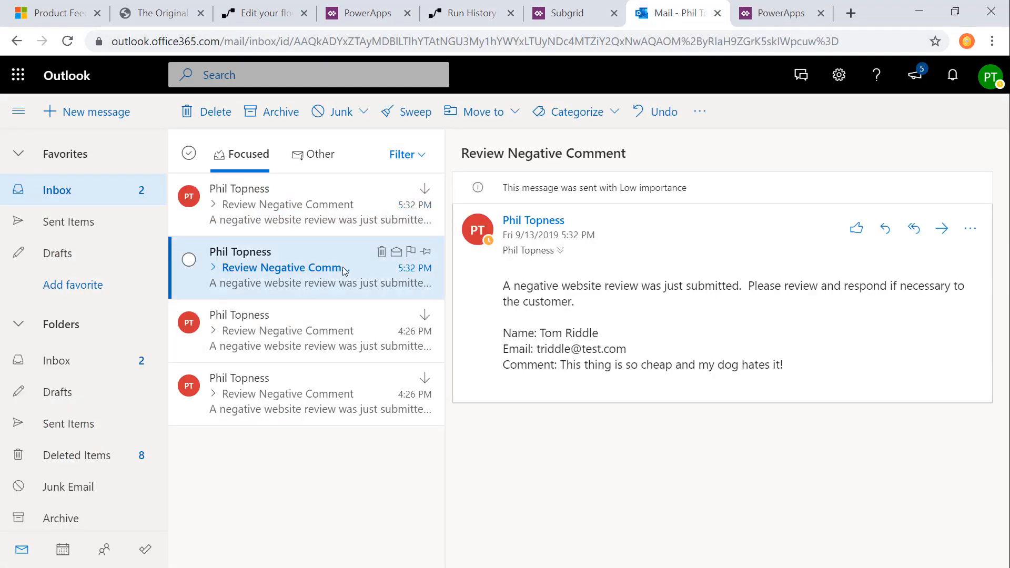
pyautogui.click(289, 209)
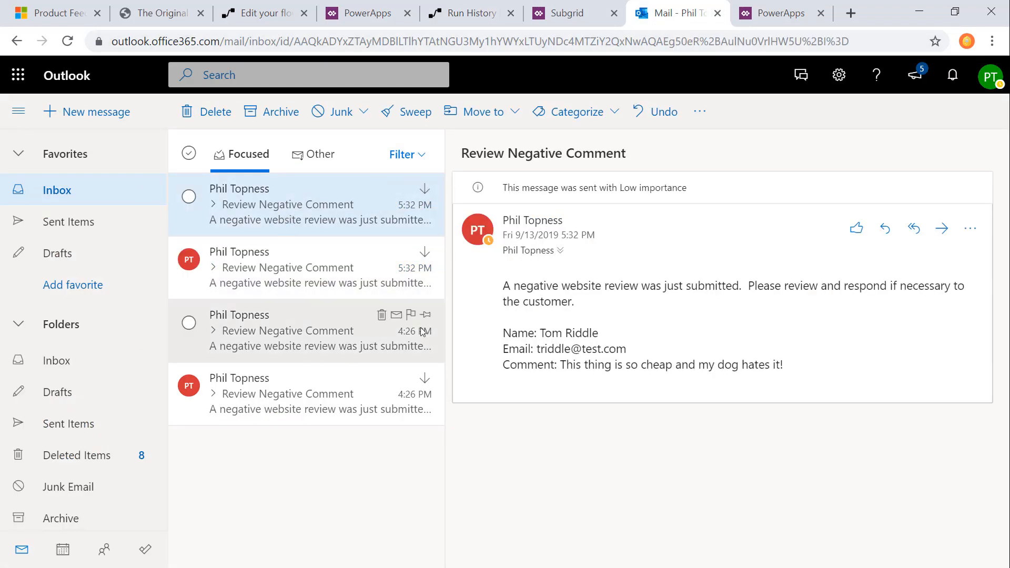